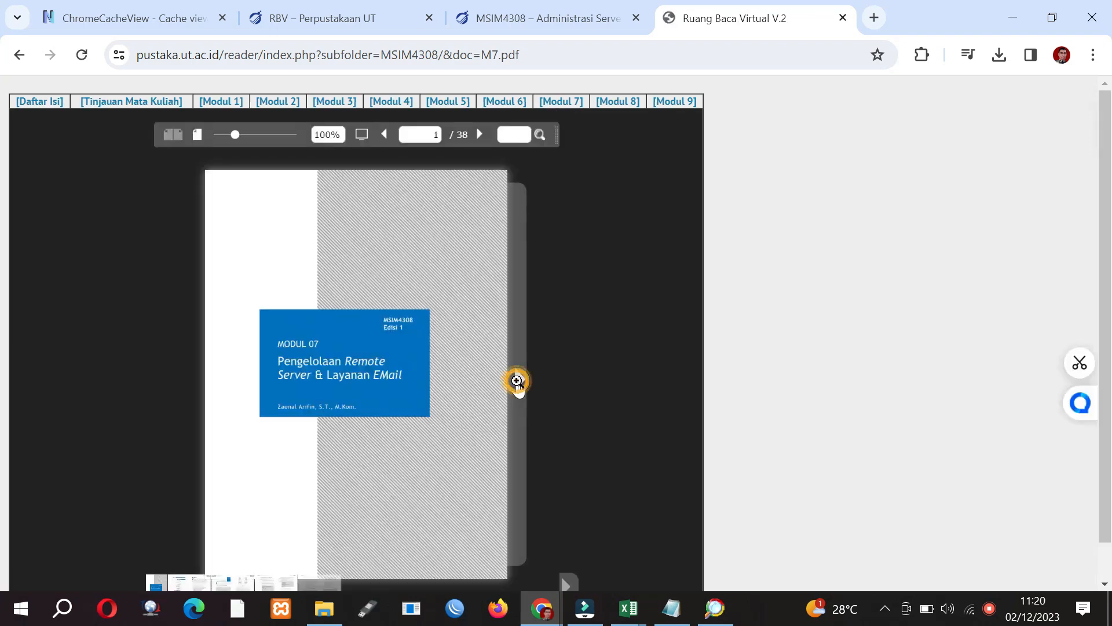
- Page through Module 7 spread by spread from its cover to the start of Kegiatan Belajar 2 on pages 18-19
click(518, 380)
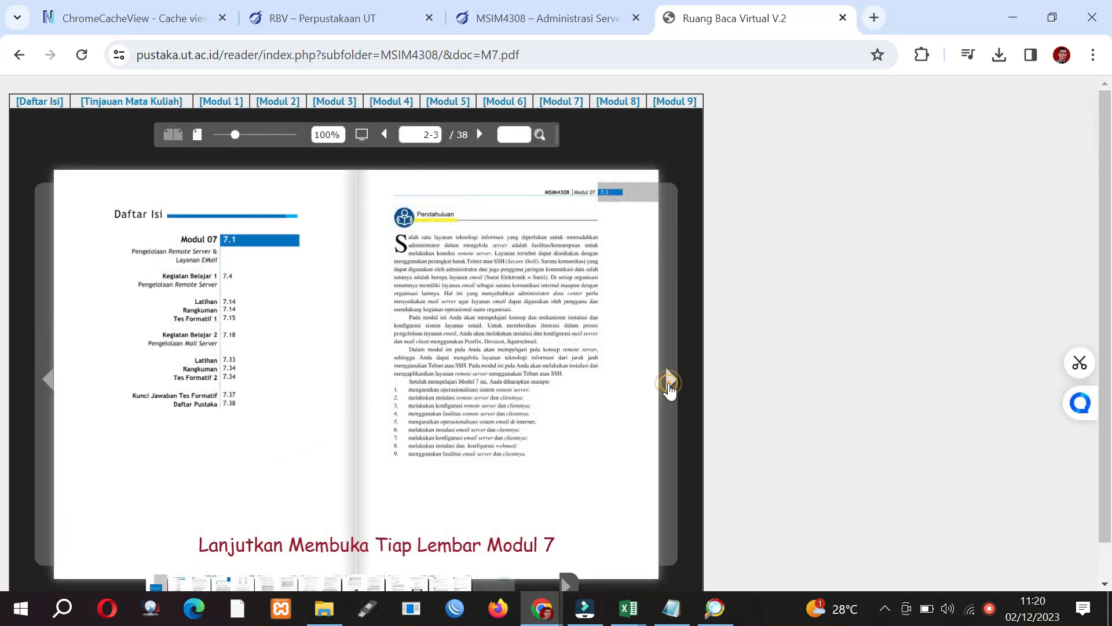
click(668, 386)
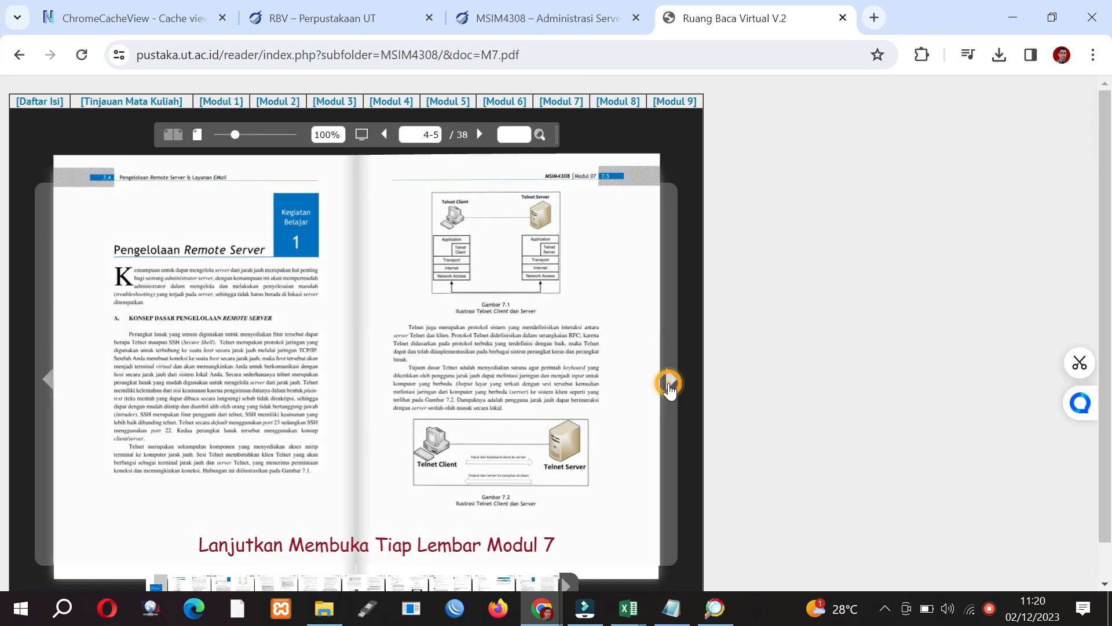
click(669, 385)
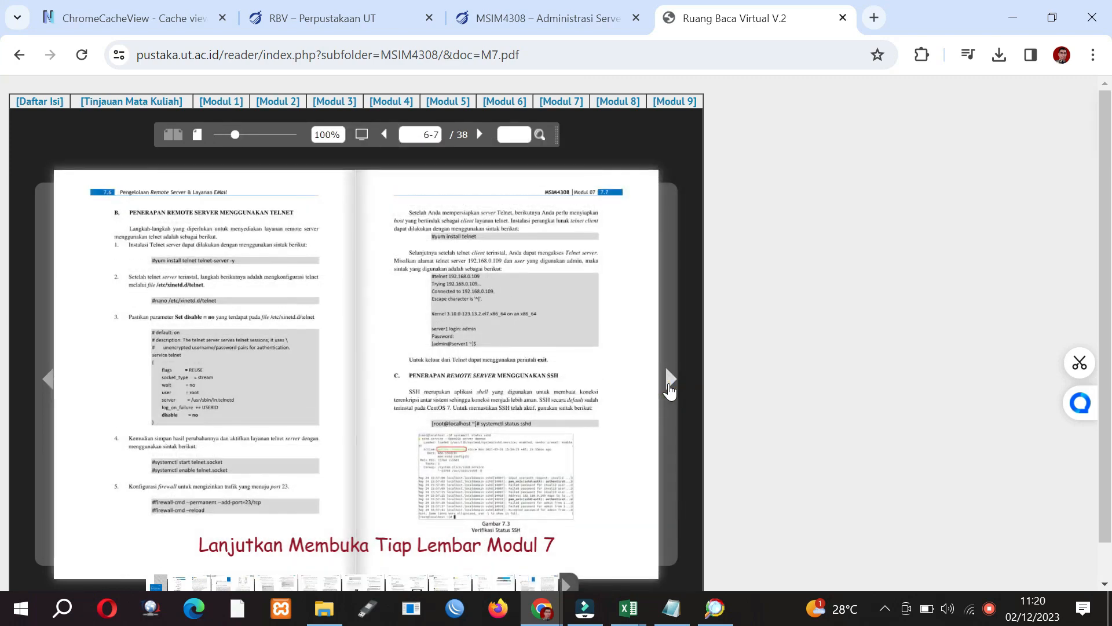
click(669, 385)
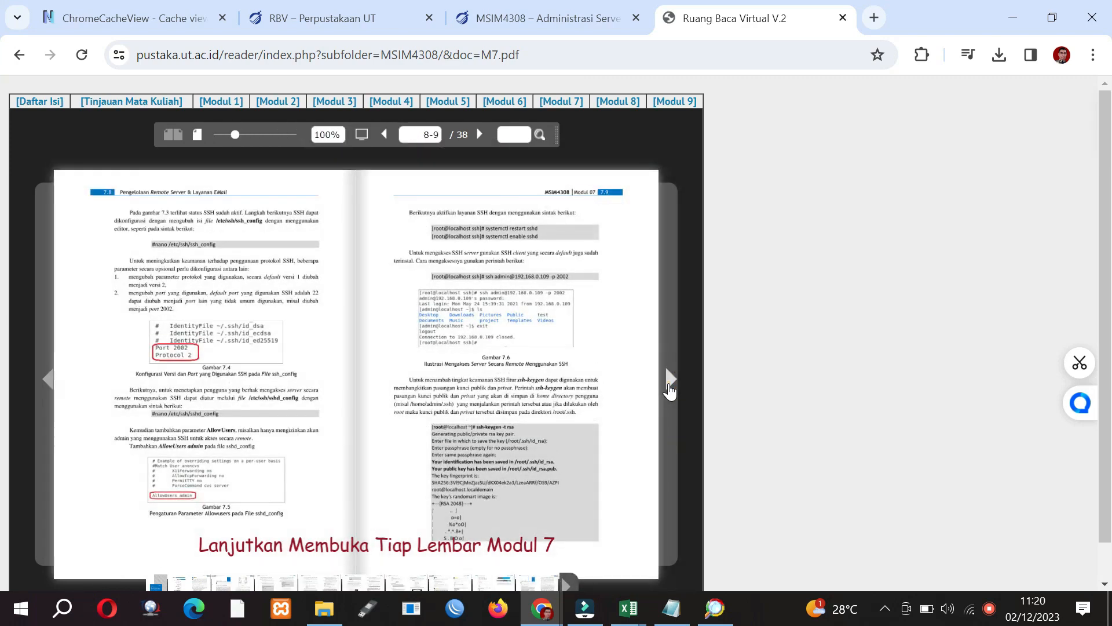
click(669, 386)
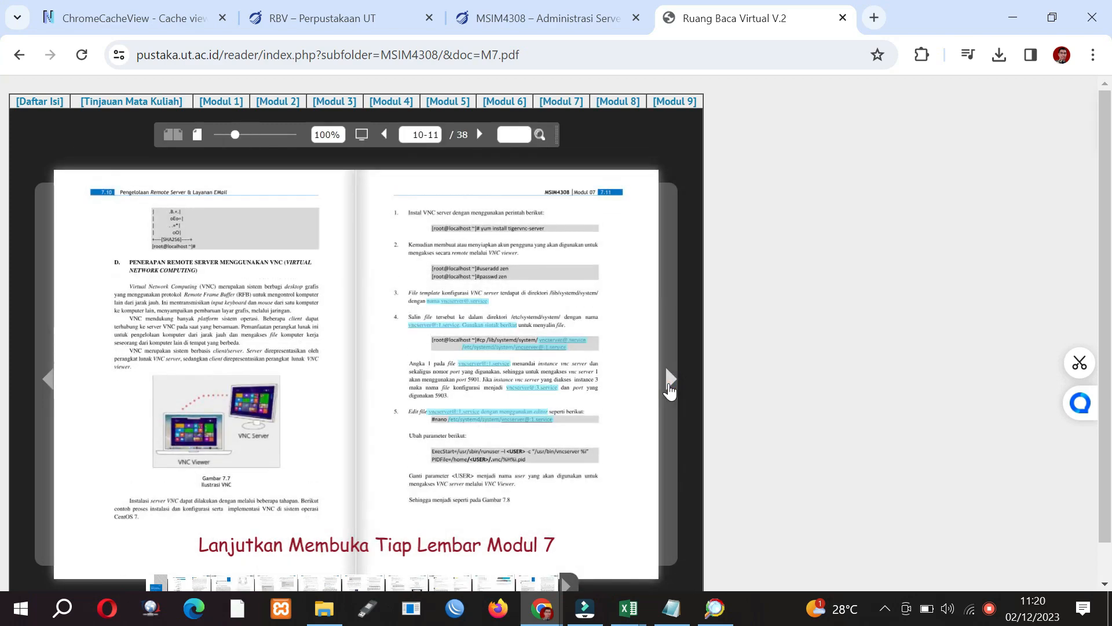
click(669, 385)
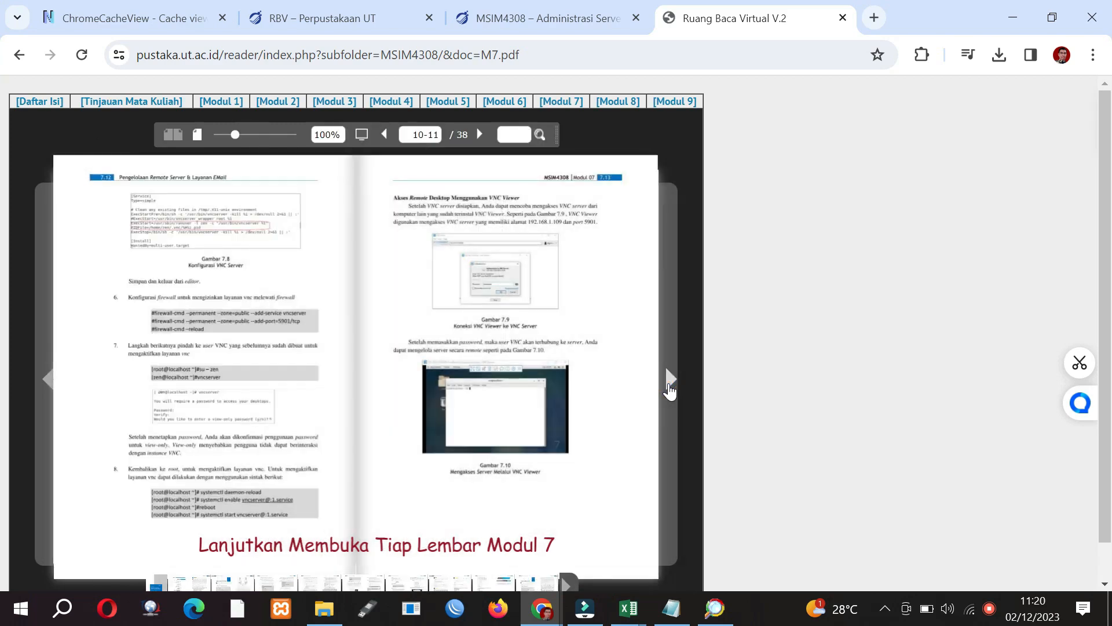
click(669, 386)
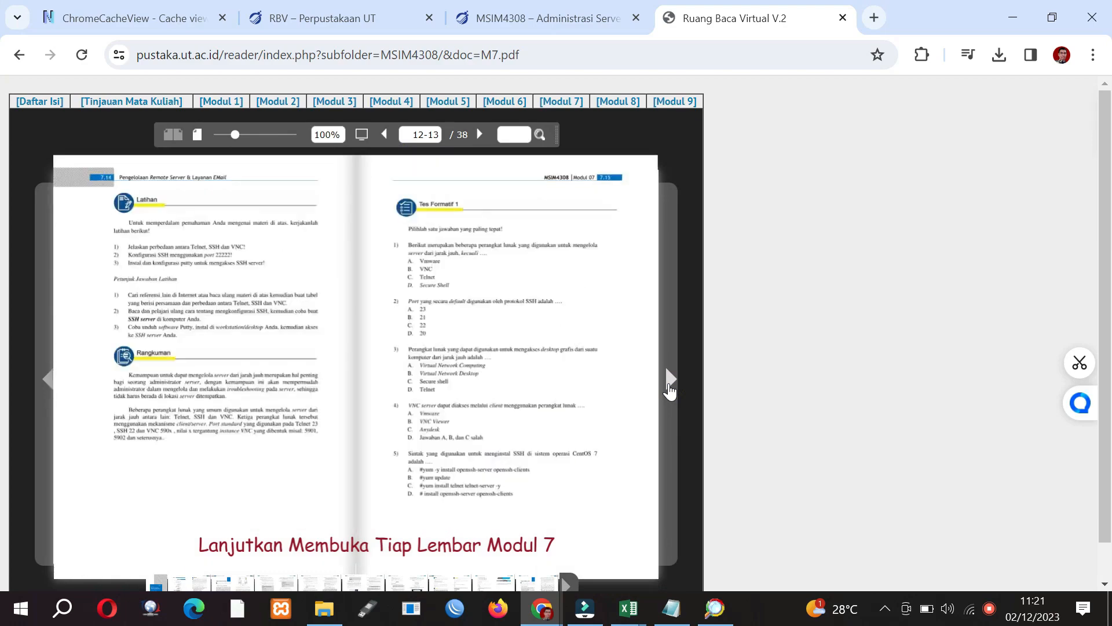
click(669, 385)
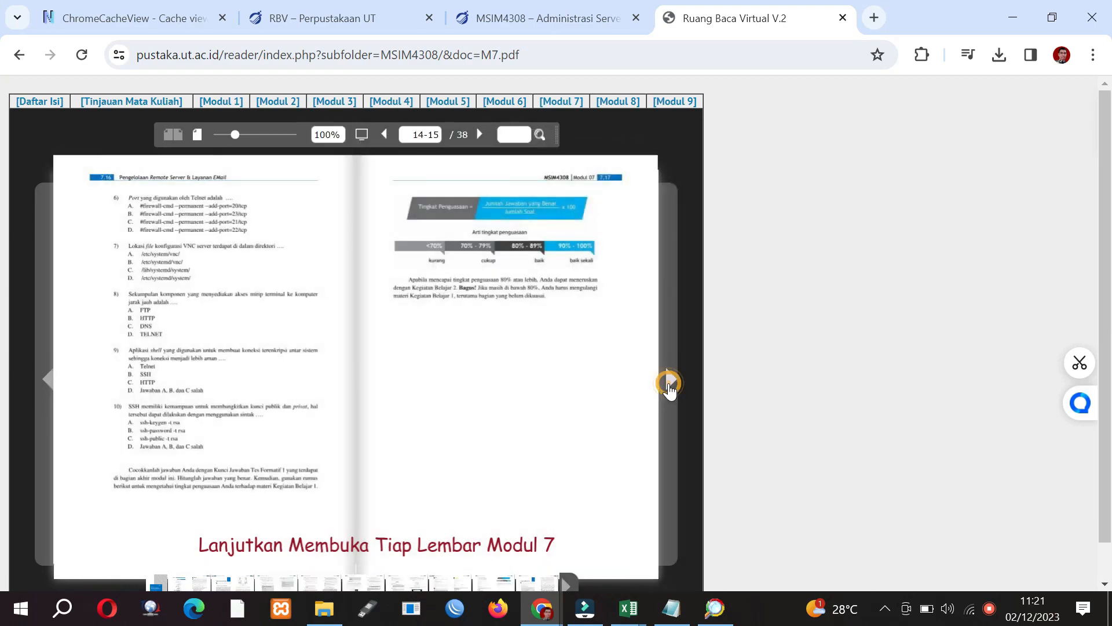
click(669, 385)
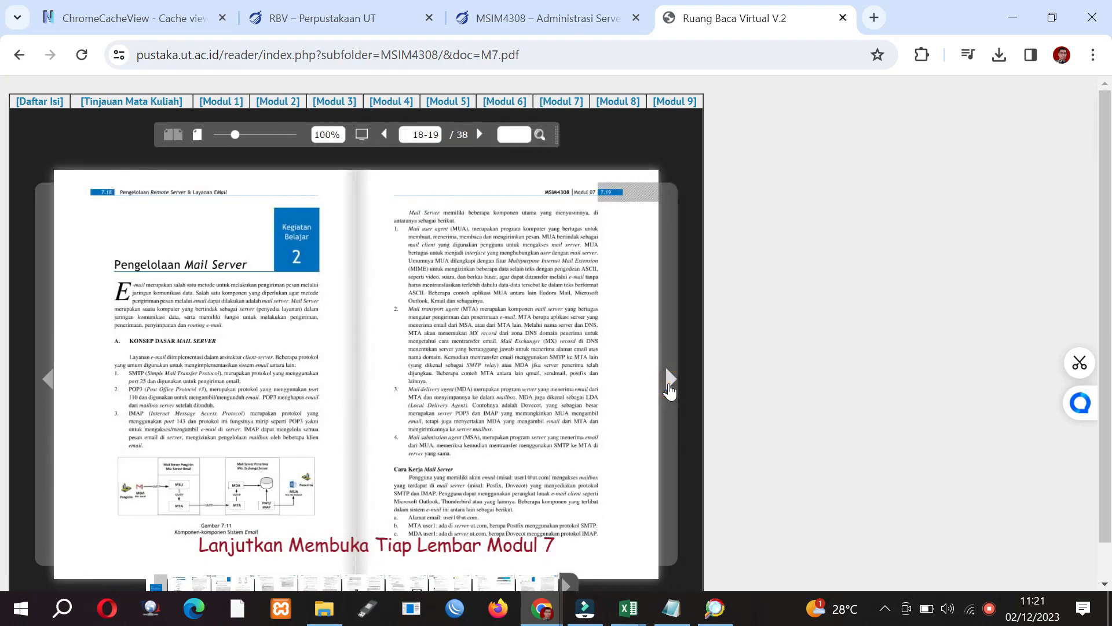
- Page through the rest of Module 7, from the Mail Server section to the last page, 38
click(669, 385)
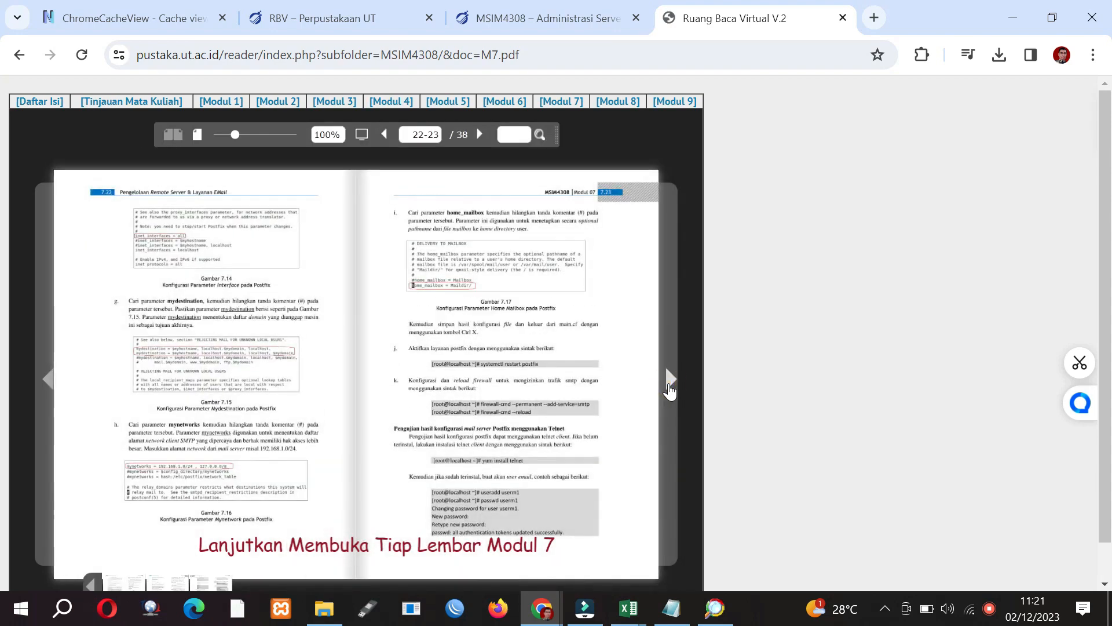
click(670, 385)
click(669, 385)
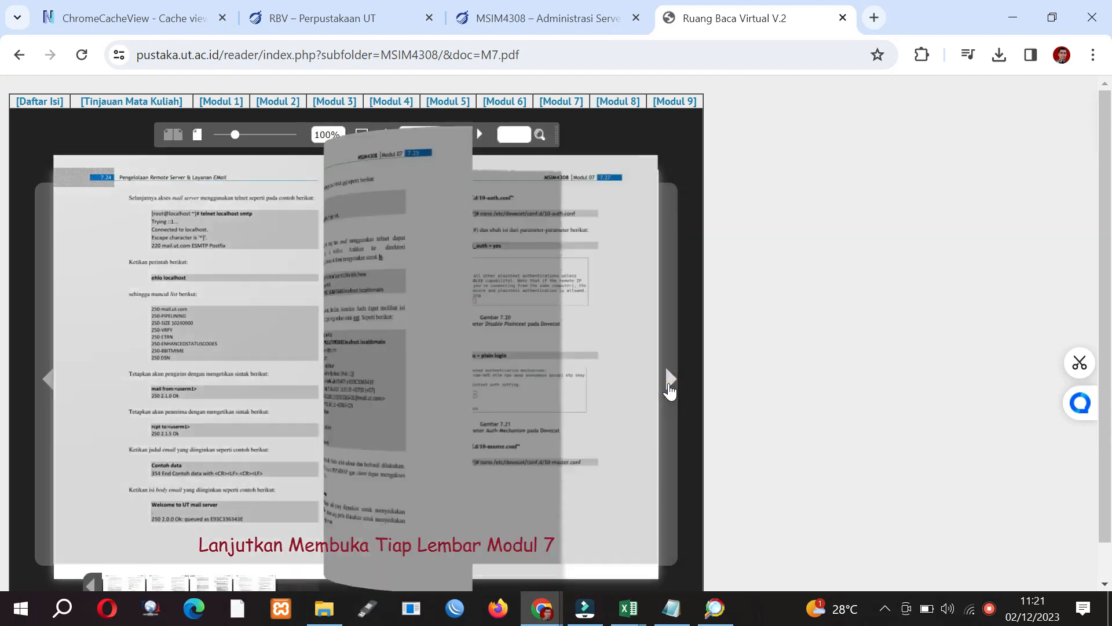
click(670, 385)
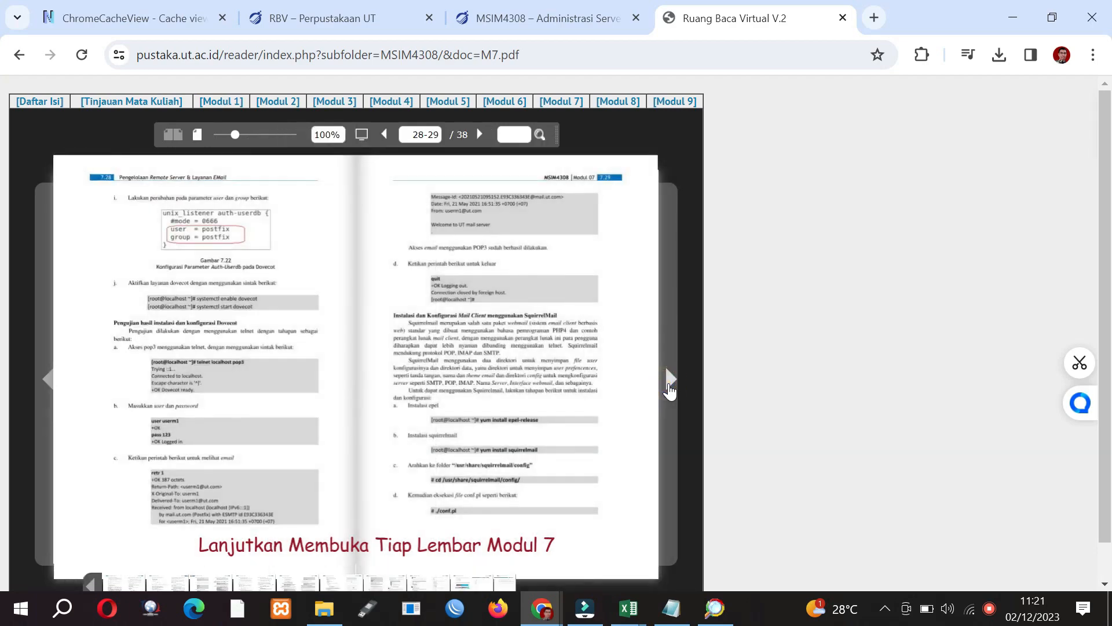
click(669, 385)
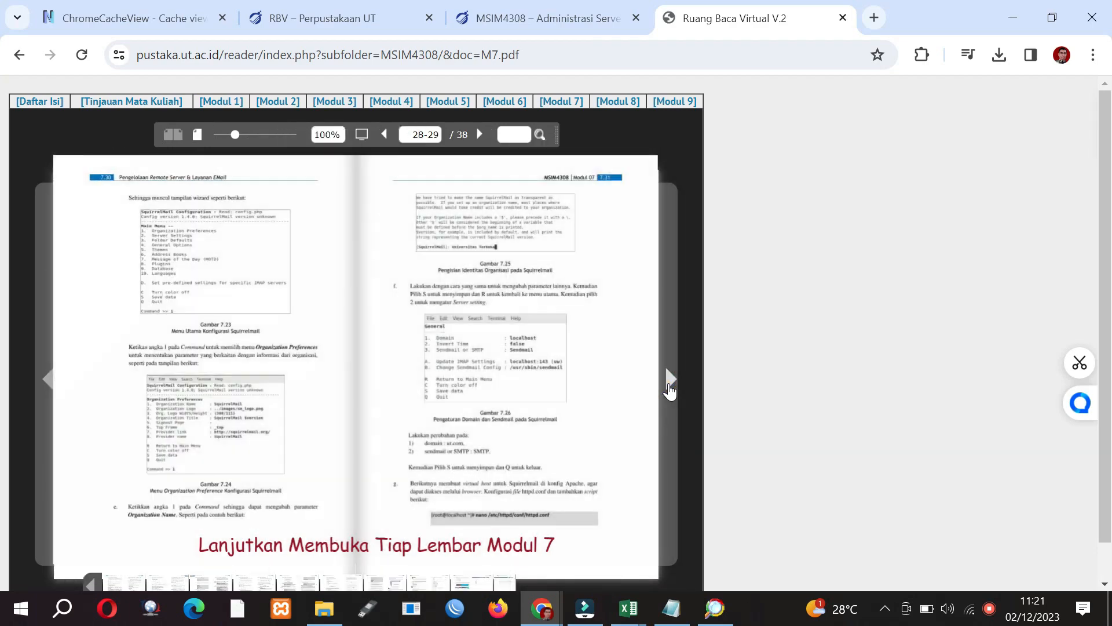
click(669, 385)
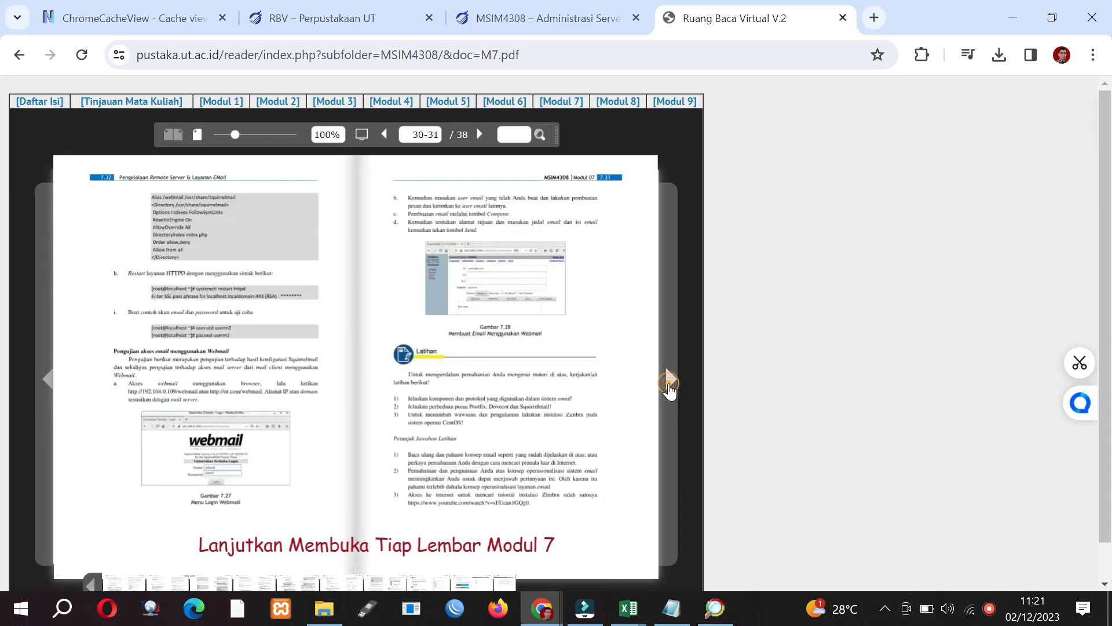
click(670, 385)
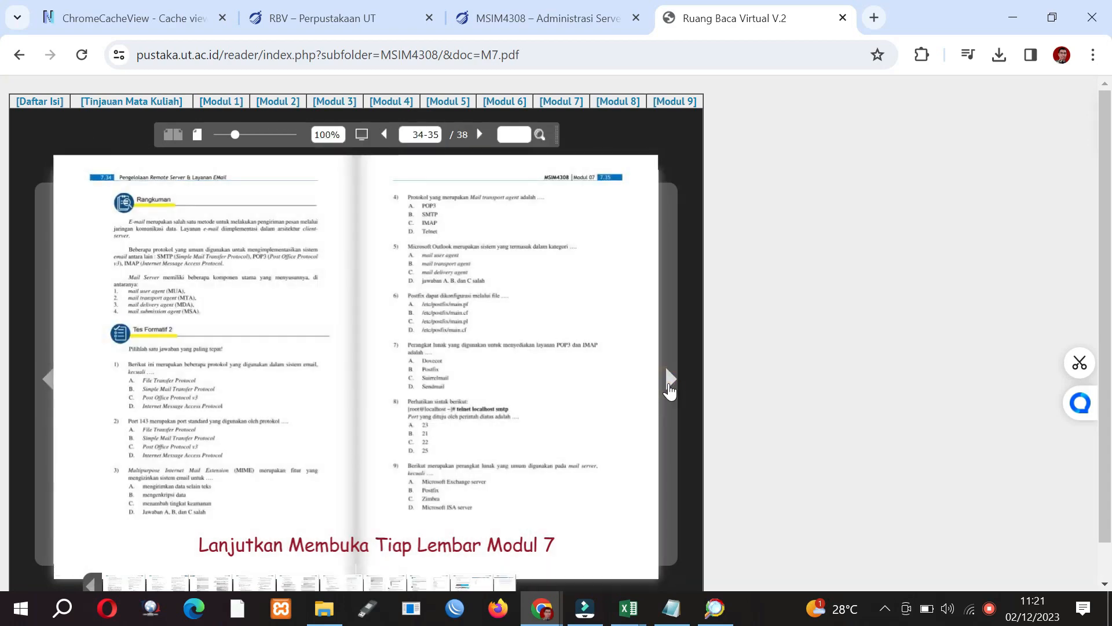
click(669, 385)
click(669, 385)
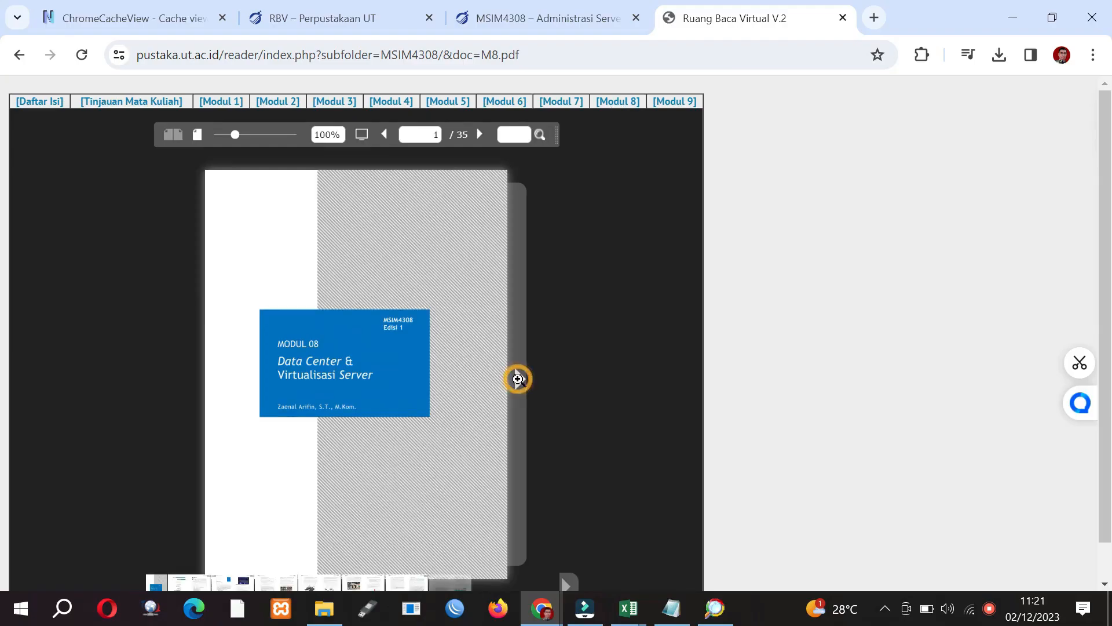
- Page through all of Module 8, from its cover to the answer key and bibliography on pages 34-35
click(516, 377)
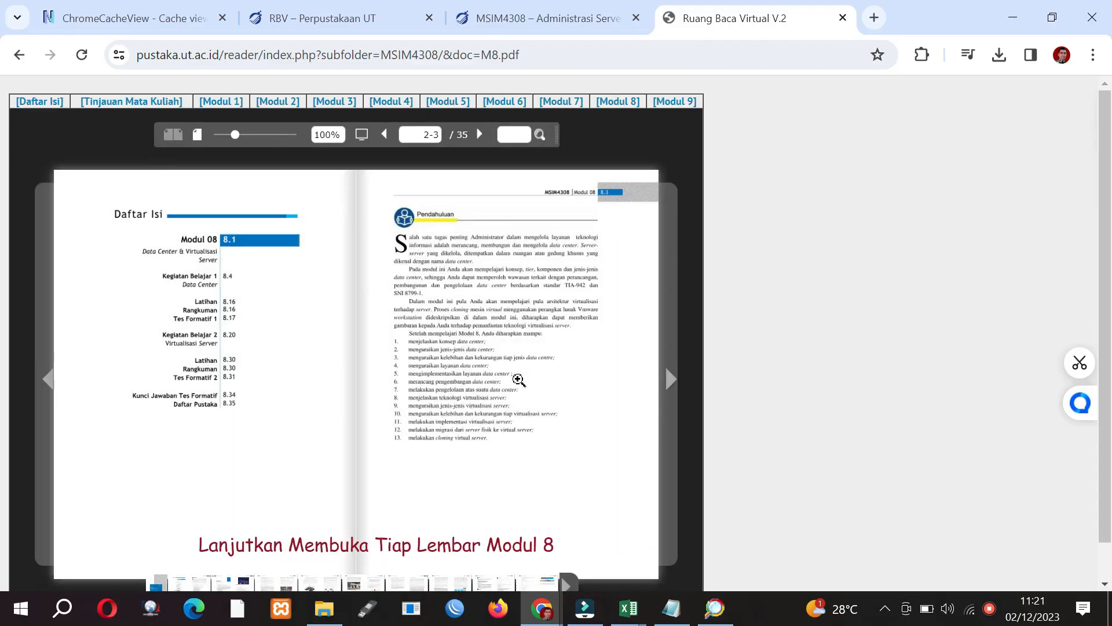
click(669, 375)
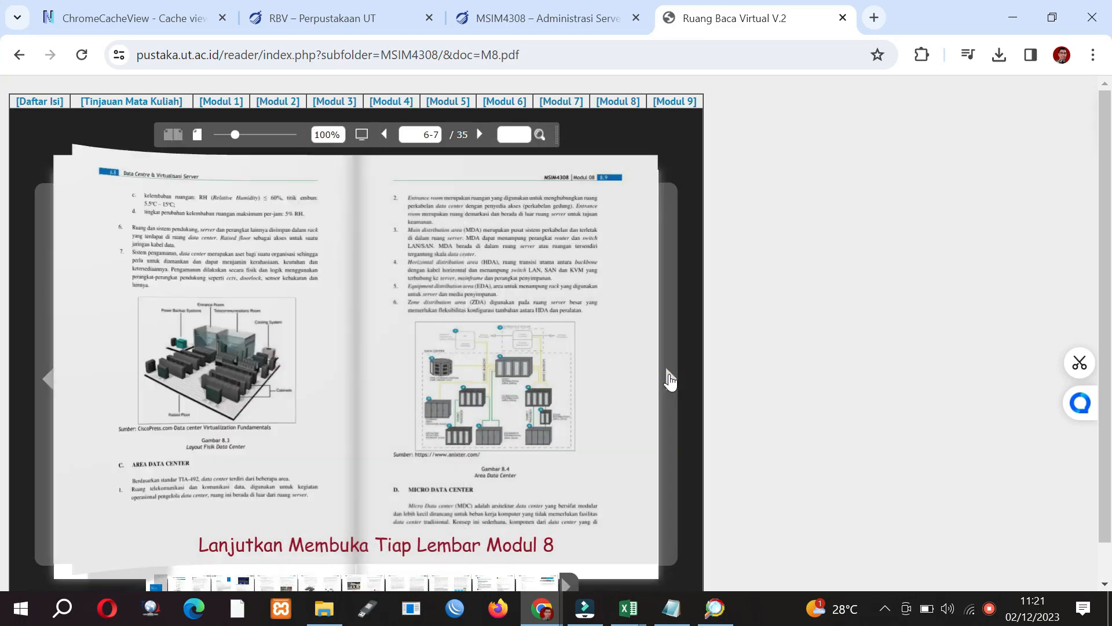
click(669, 378)
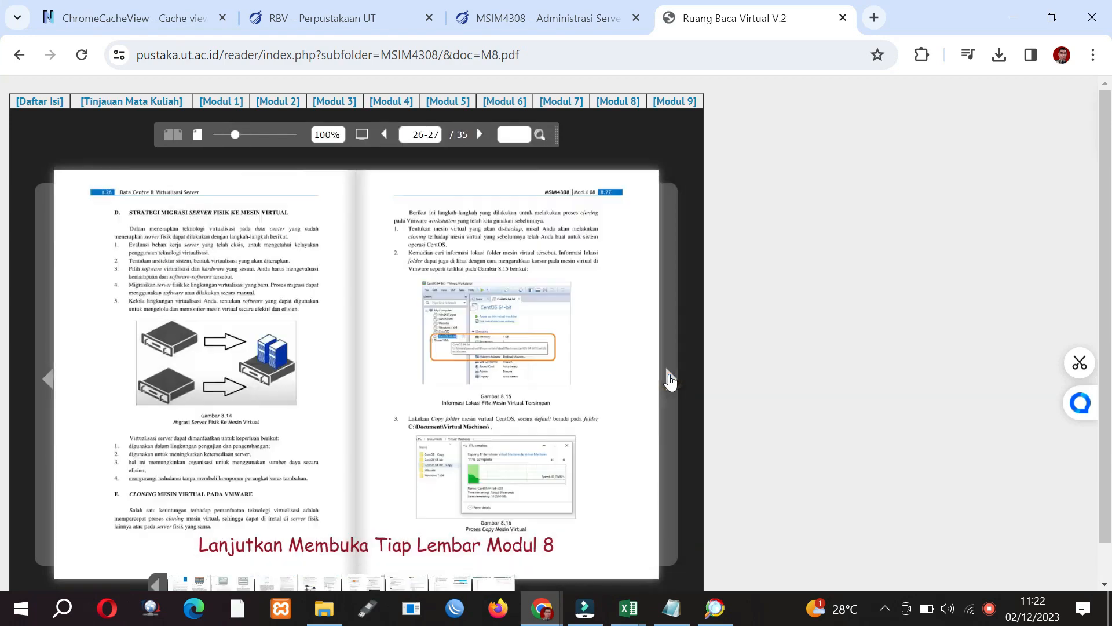
click(670, 377)
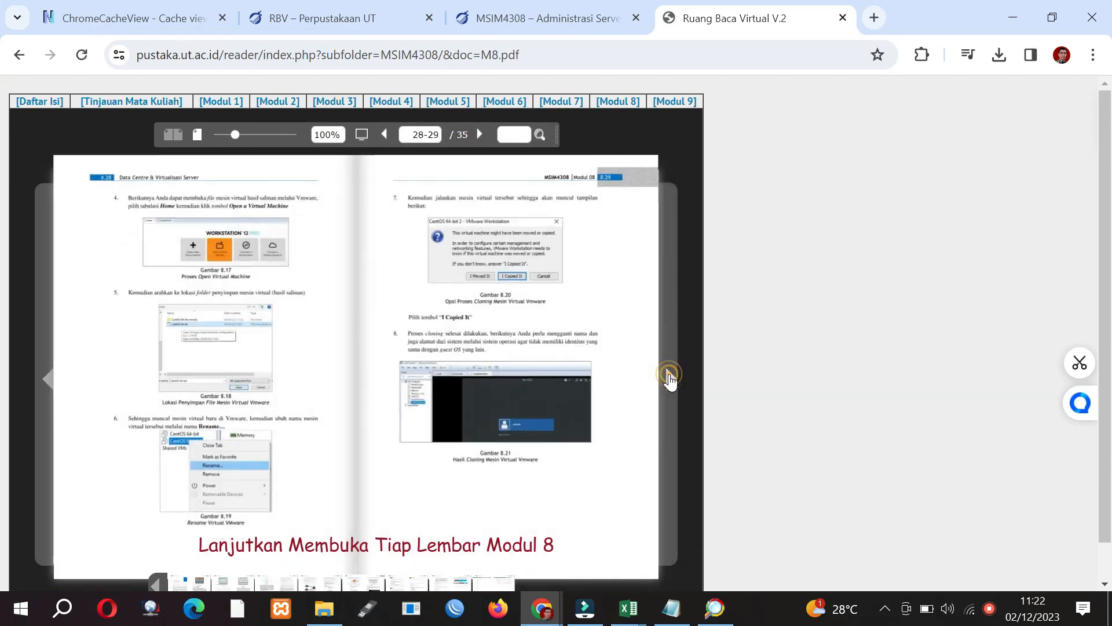
click(669, 376)
click(669, 378)
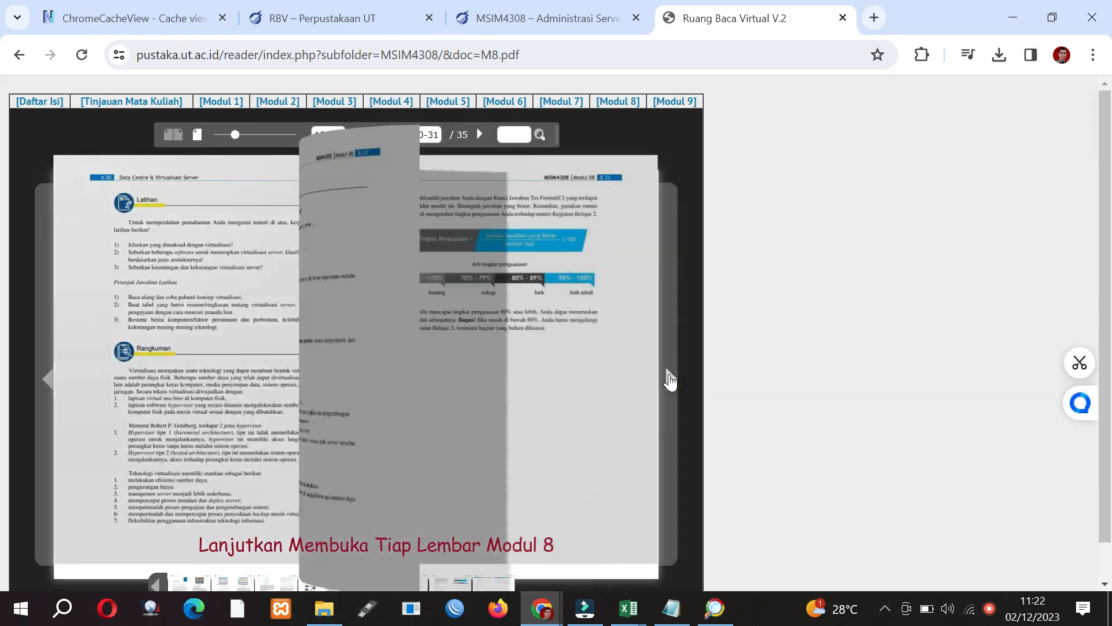
click(670, 378)
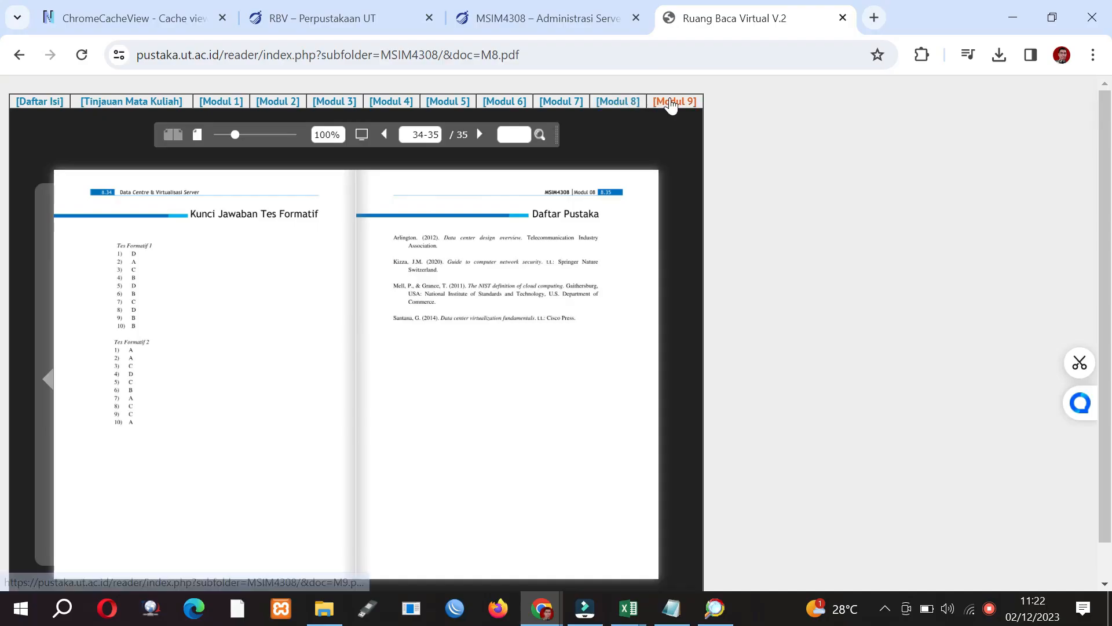
- Open Module 9 and page through Kegiatan Belajar 1 from the cover to the Tes Formatif 1 spread on pages 22-23
click(672, 101)
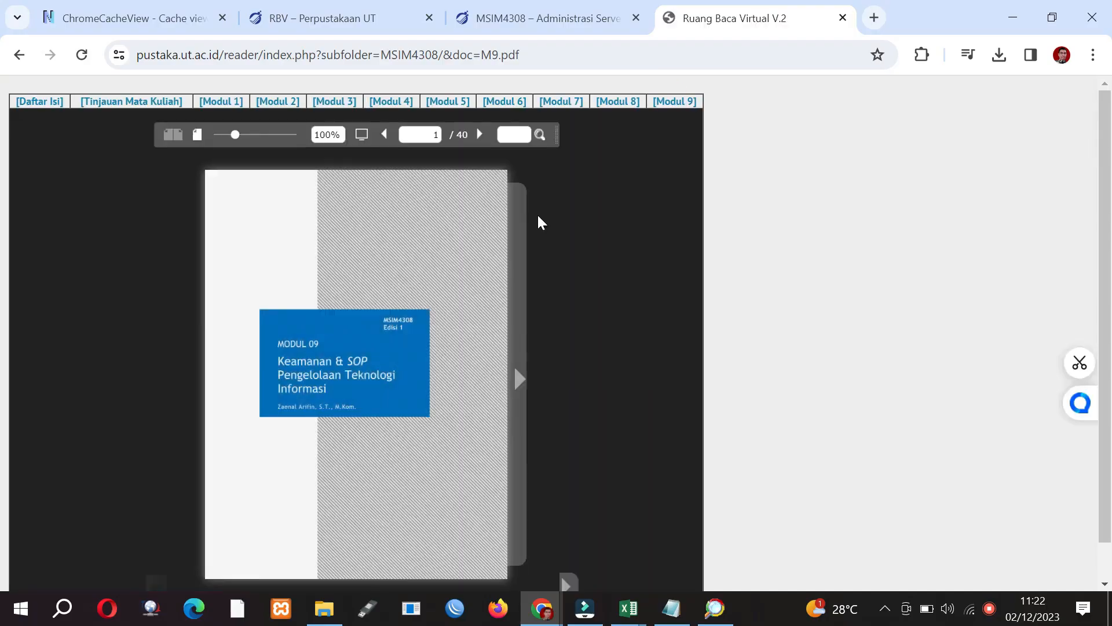
click(520, 378)
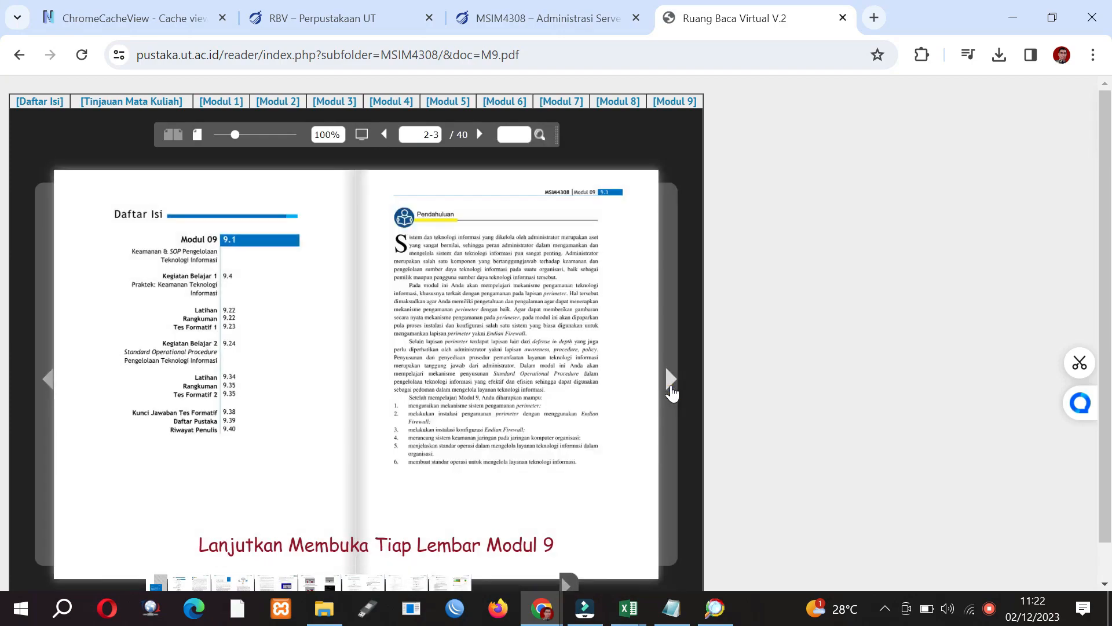
click(672, 393)
click(672, 393)
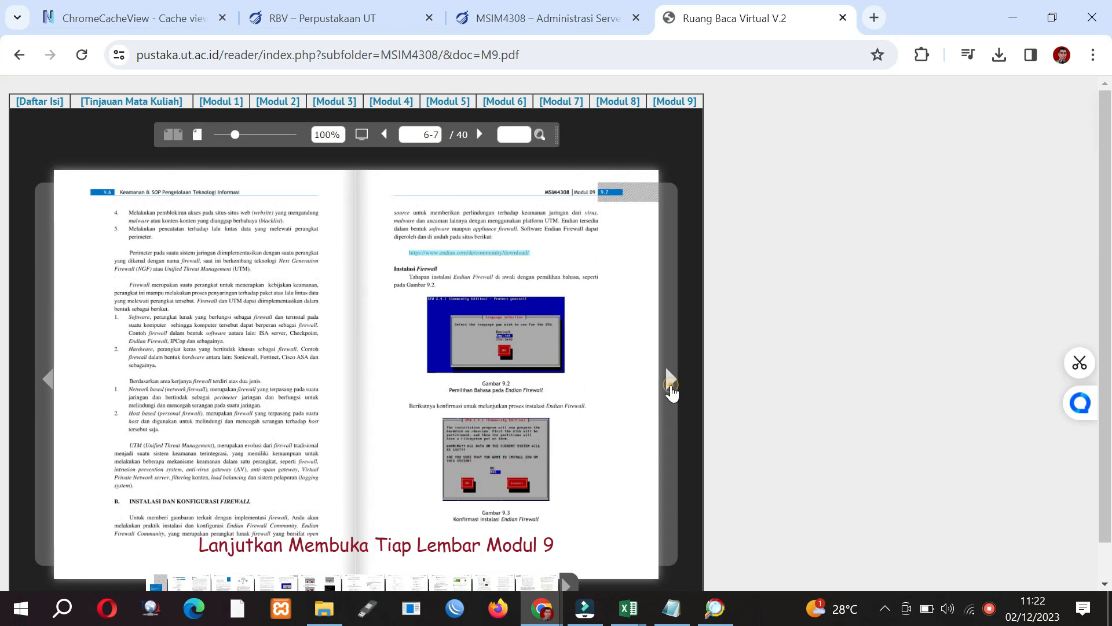
click(672, 392)
click(673, 393)
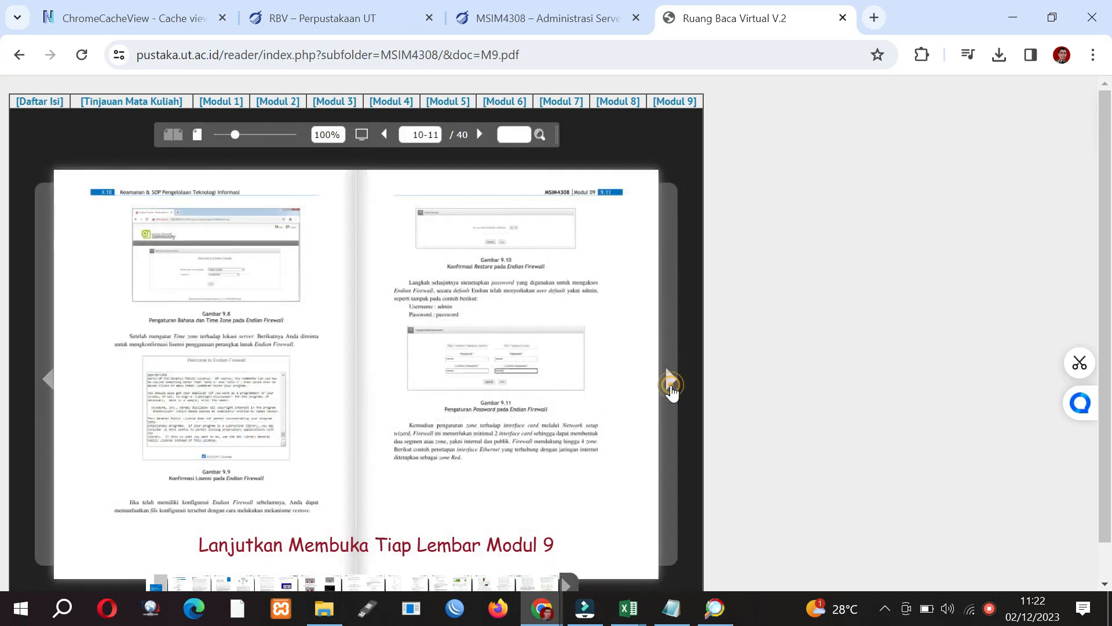
click(672, 393)
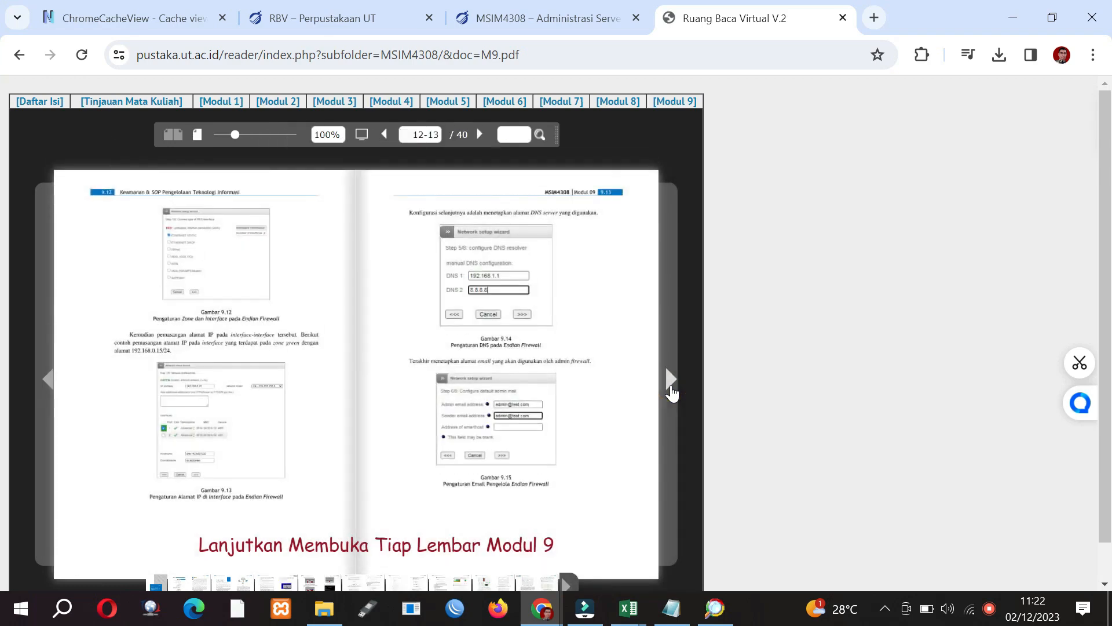
click(672, 393)
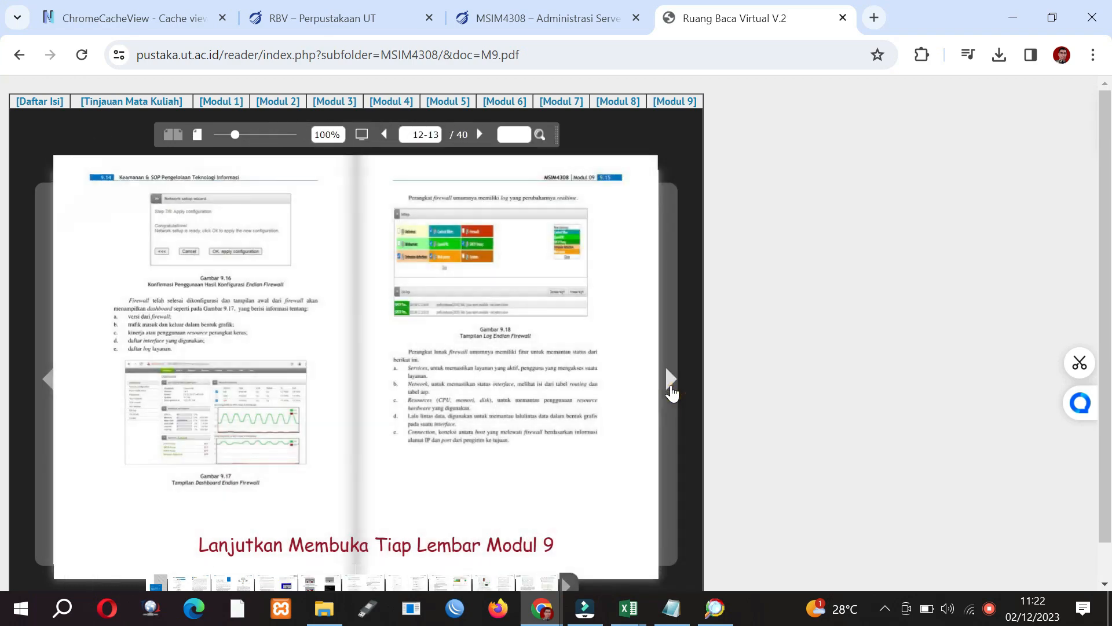
click(672, 393)
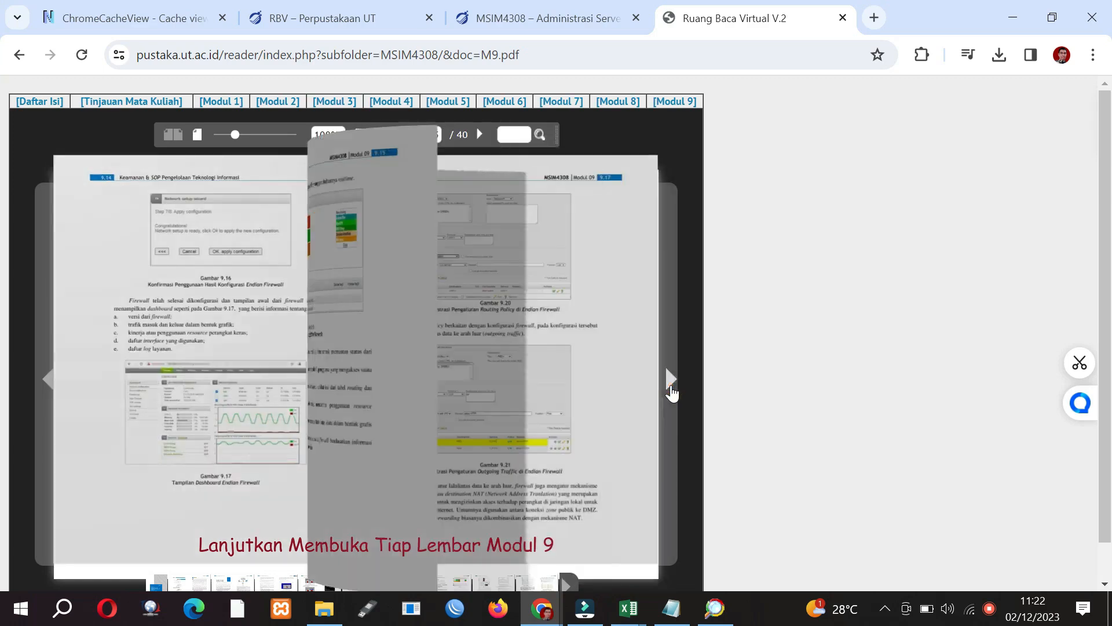
click(673, 393)
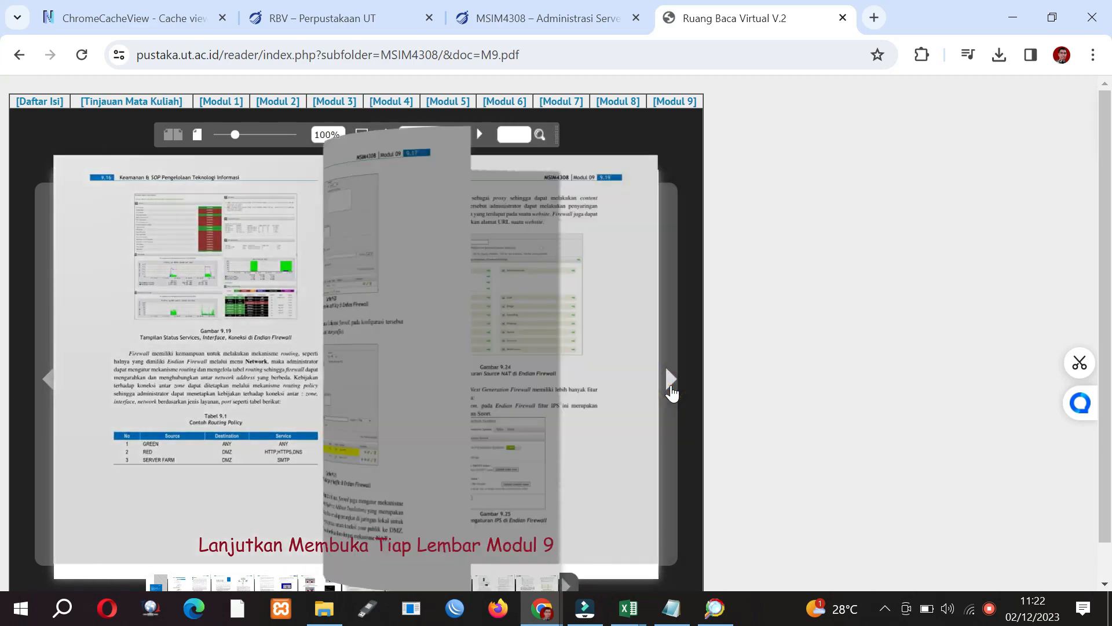
click(672, 393)
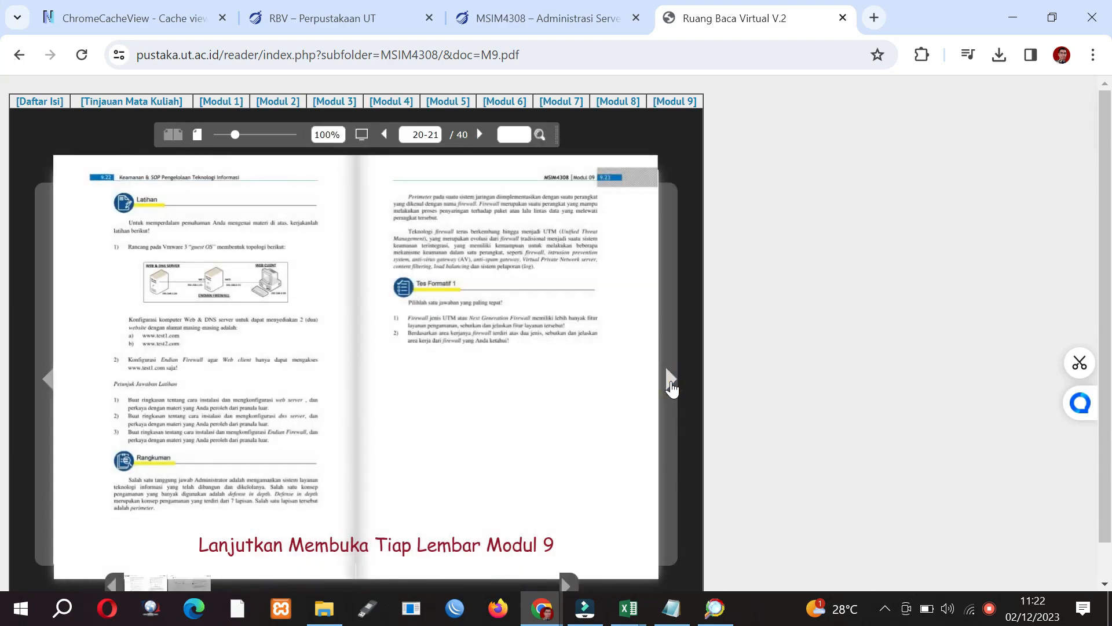
- Page through the rest of Module 9, from the Latihan spread on pages 20-21 to the last page, 40
click(672, 382)
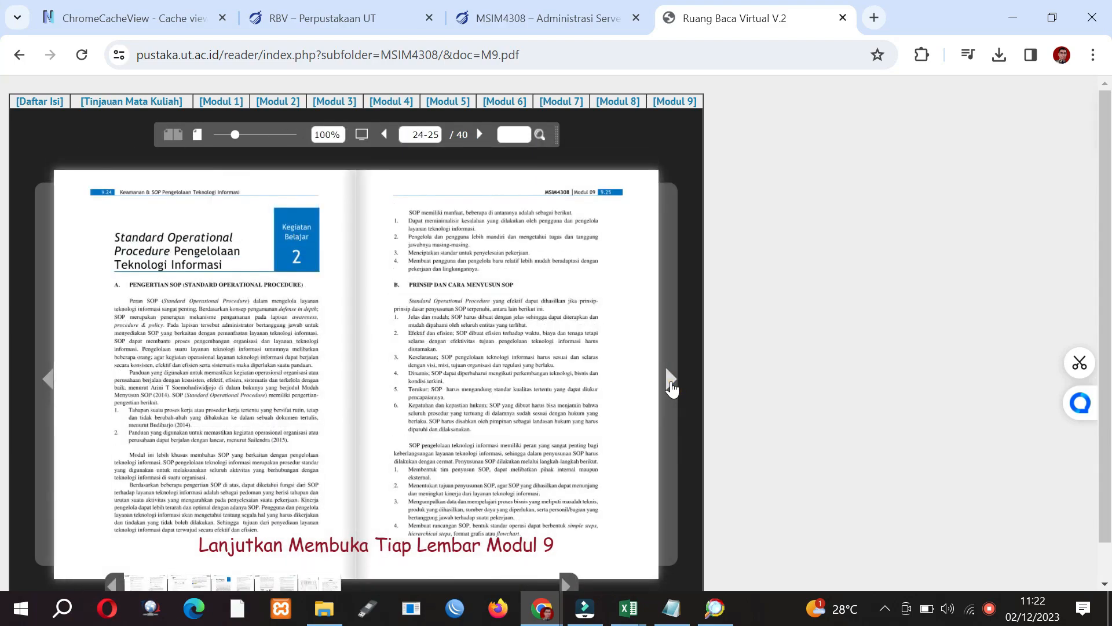
click(672, 383)
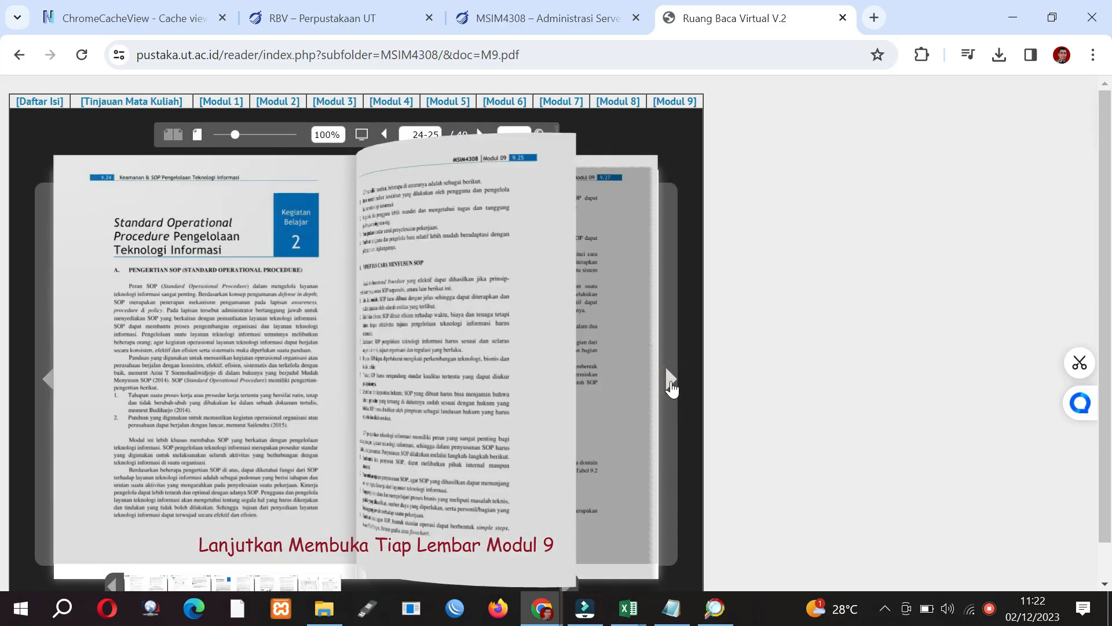
click(672, 388)
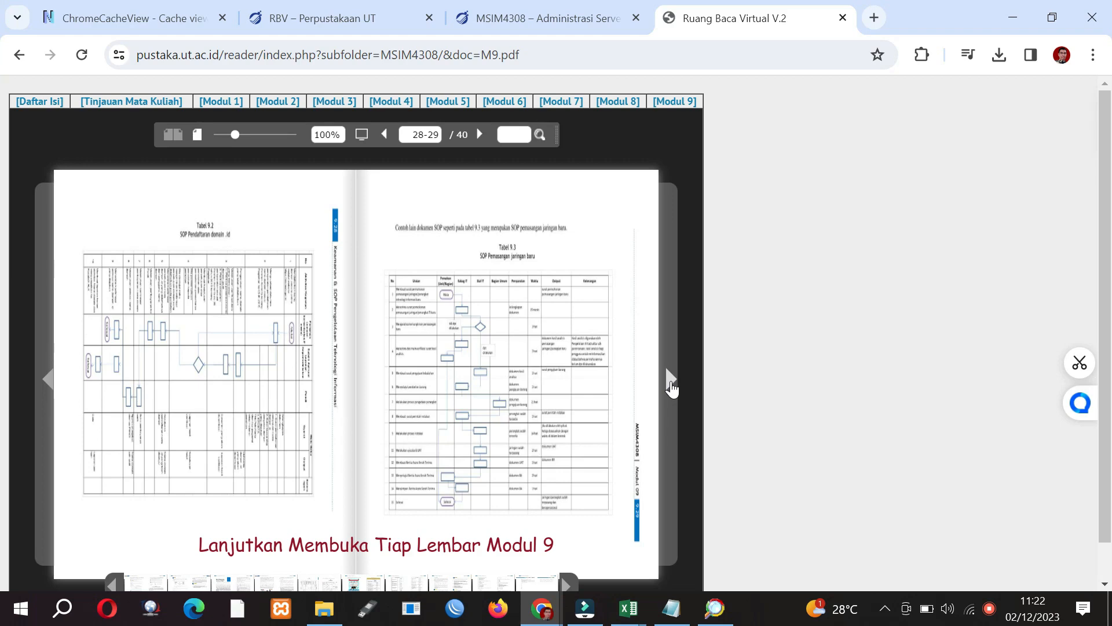
click(672, 386)
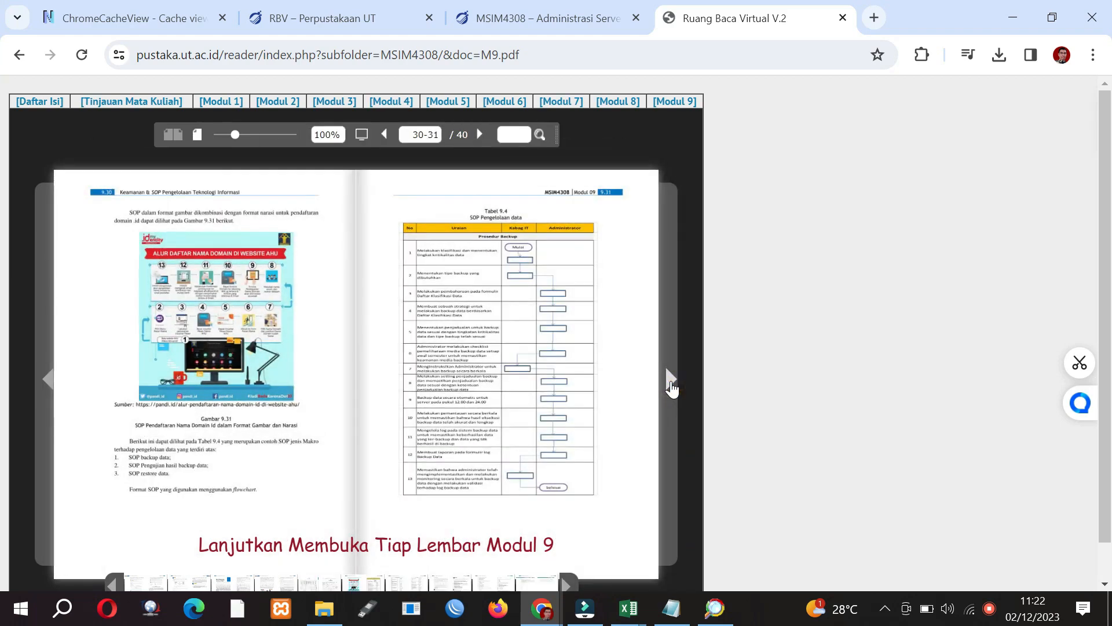
click(672, 383)
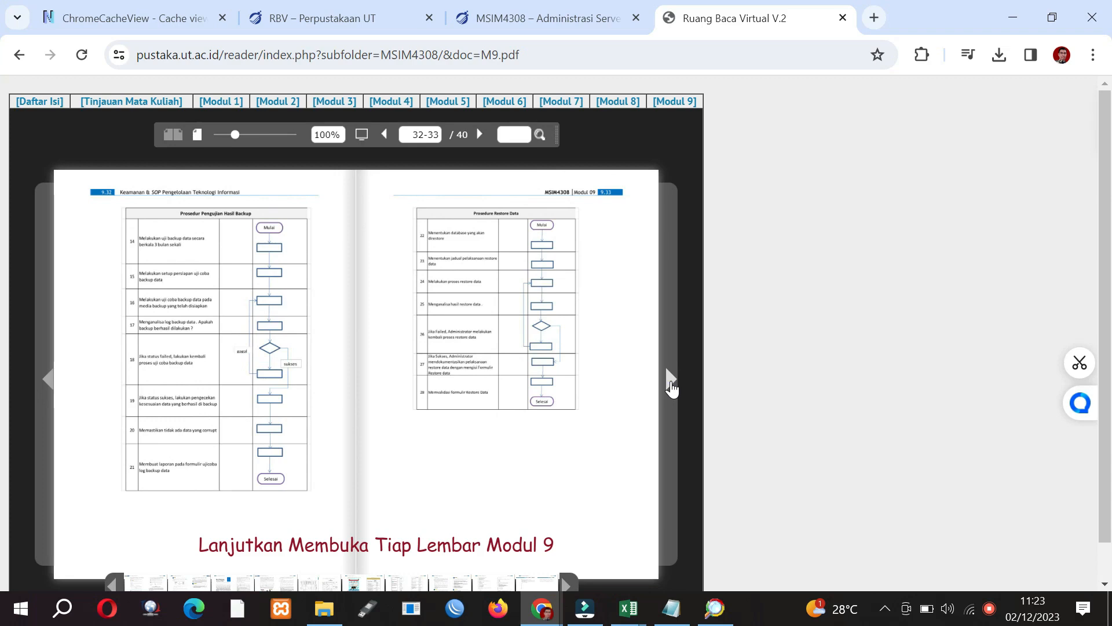
click(672, 385)
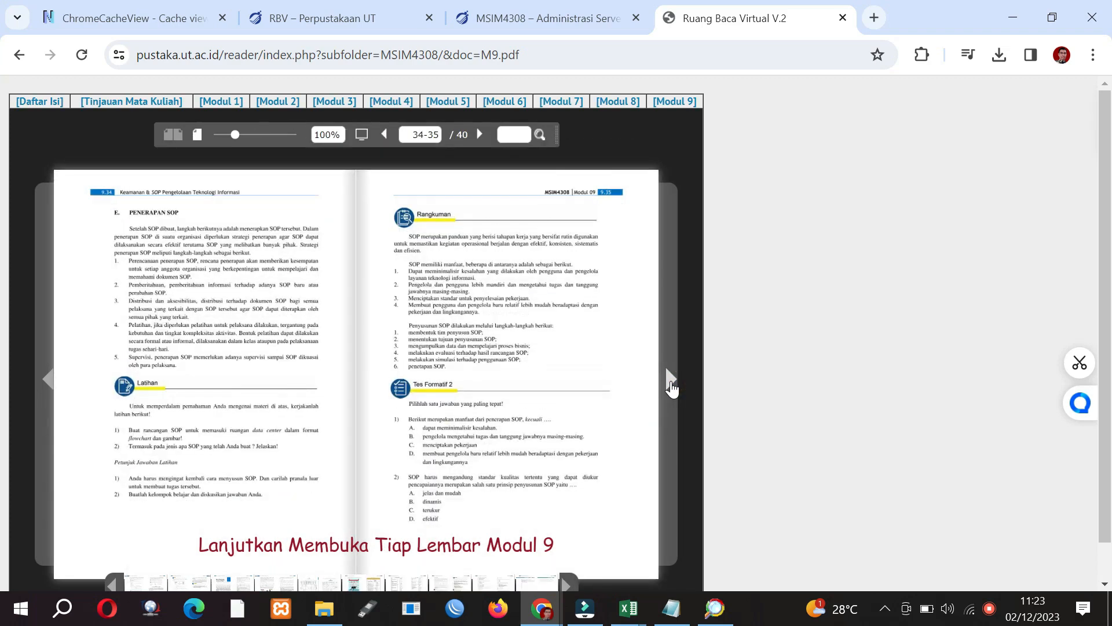
click(672, 386)
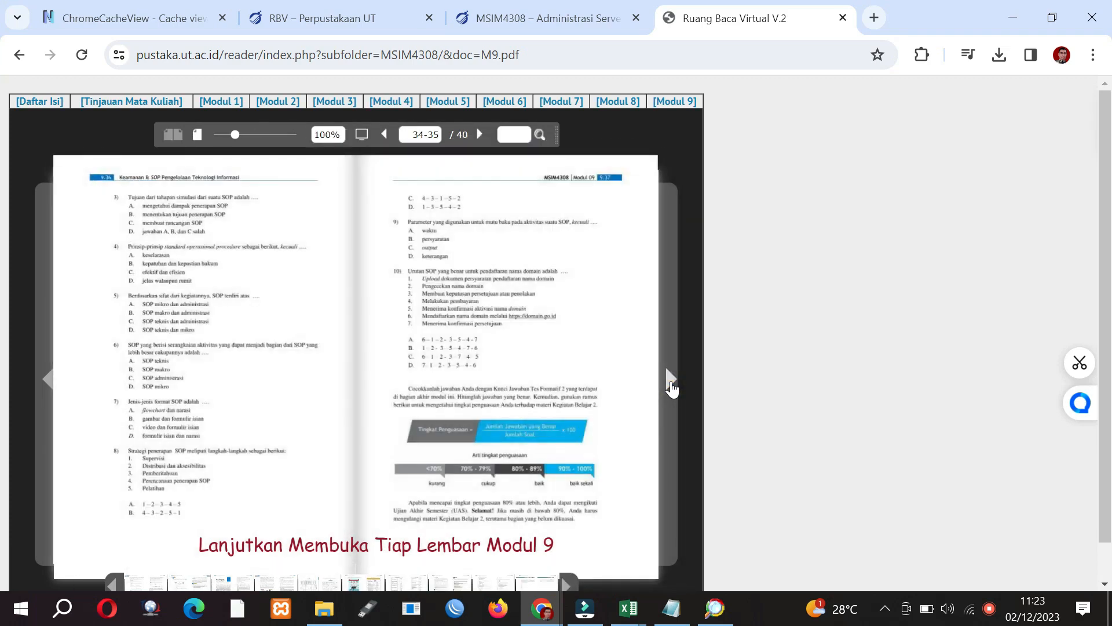
click(672, 385)
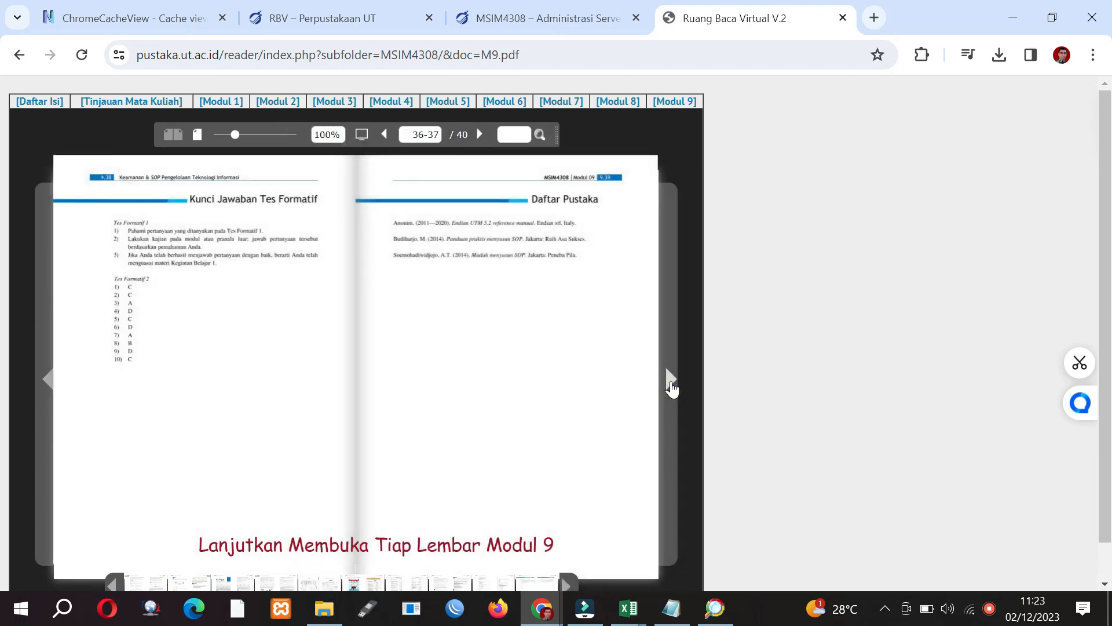
click(672, 385)
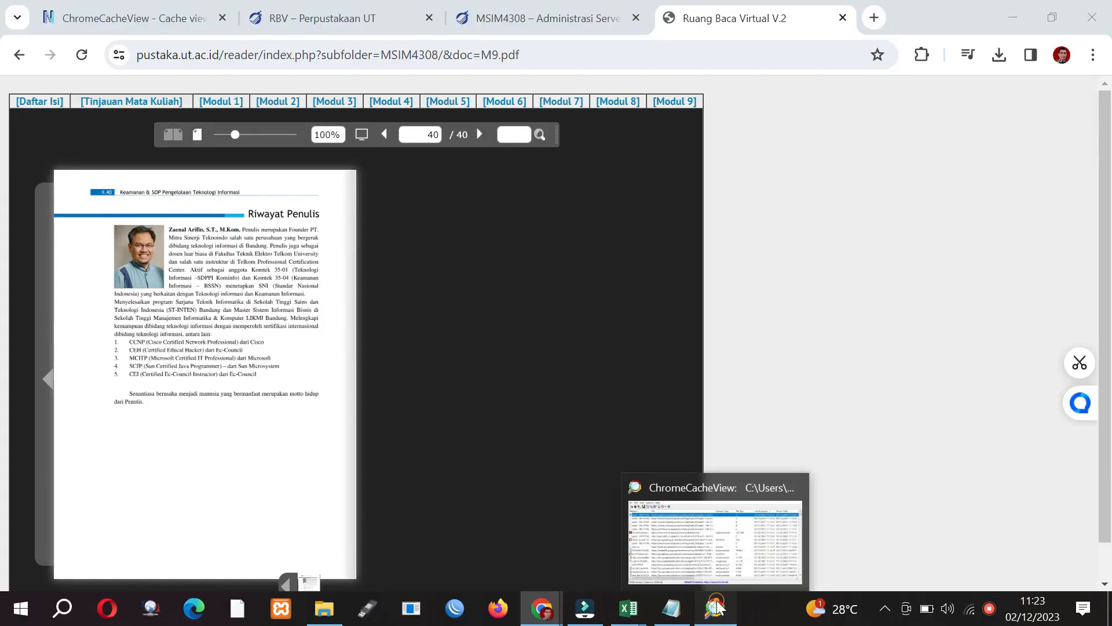
- Switch to ChromeCacheView, maximize its window and enable the Quick Filter
click(718, 607)
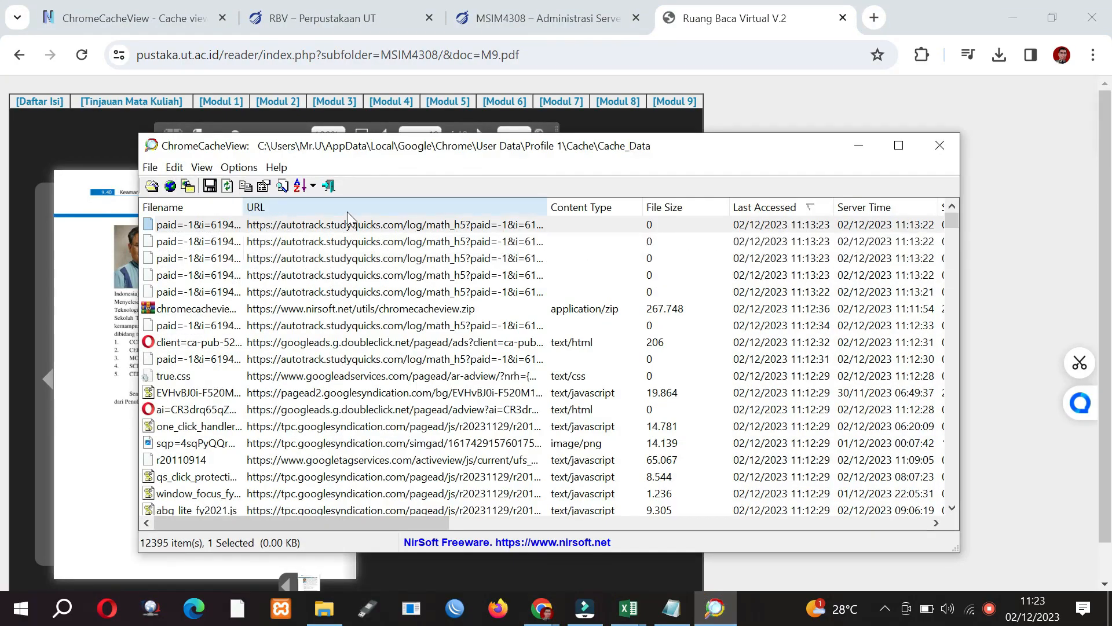
click(407, 224)
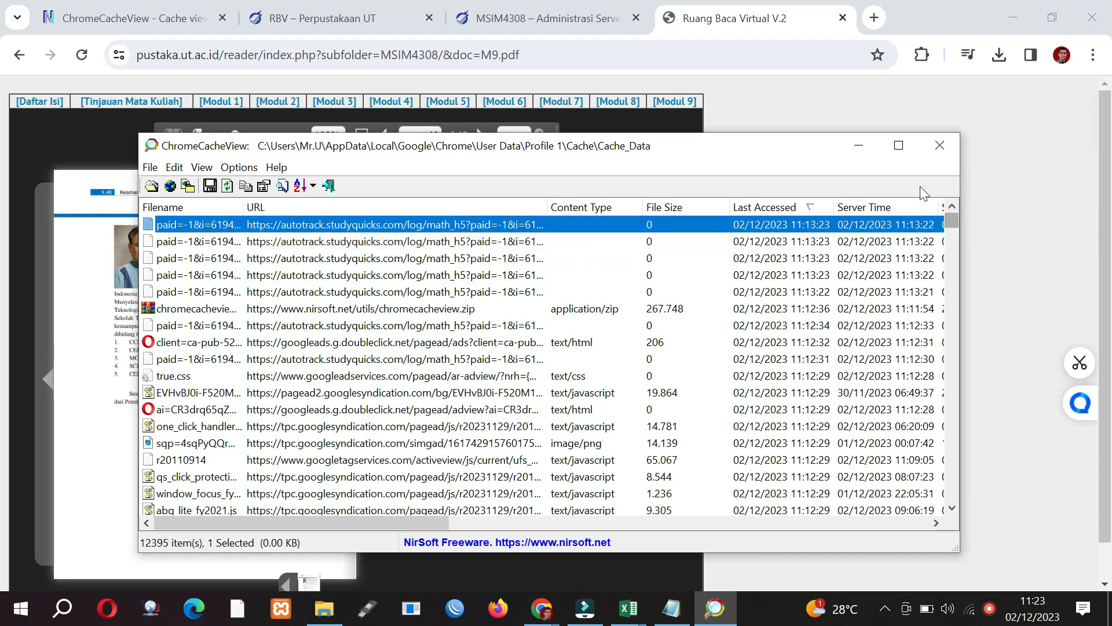
click(900, 146)
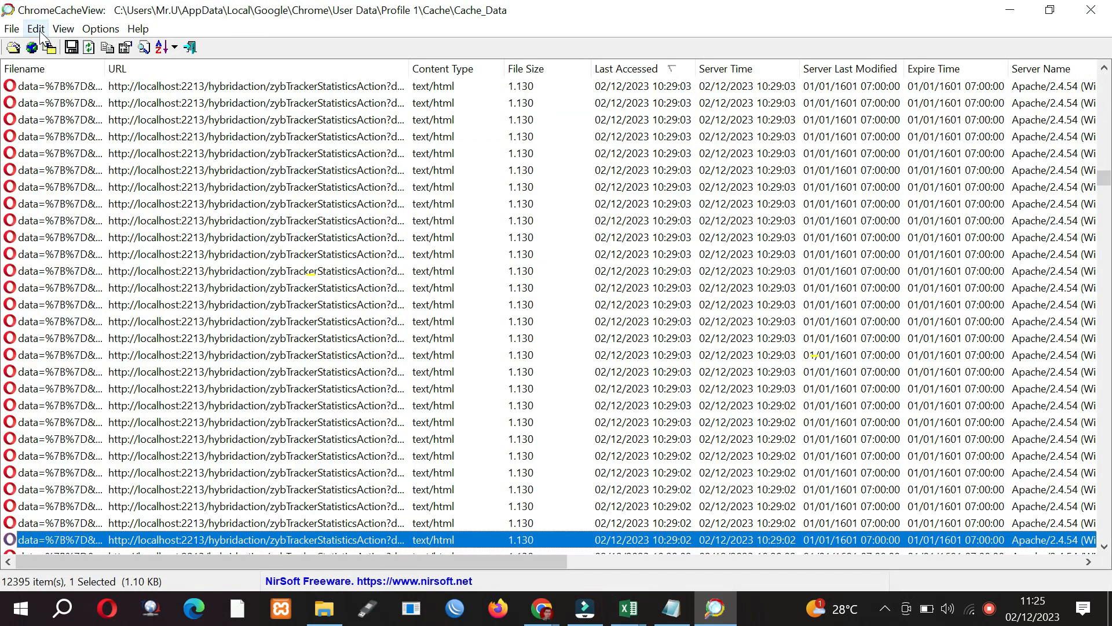
click(40, 30)
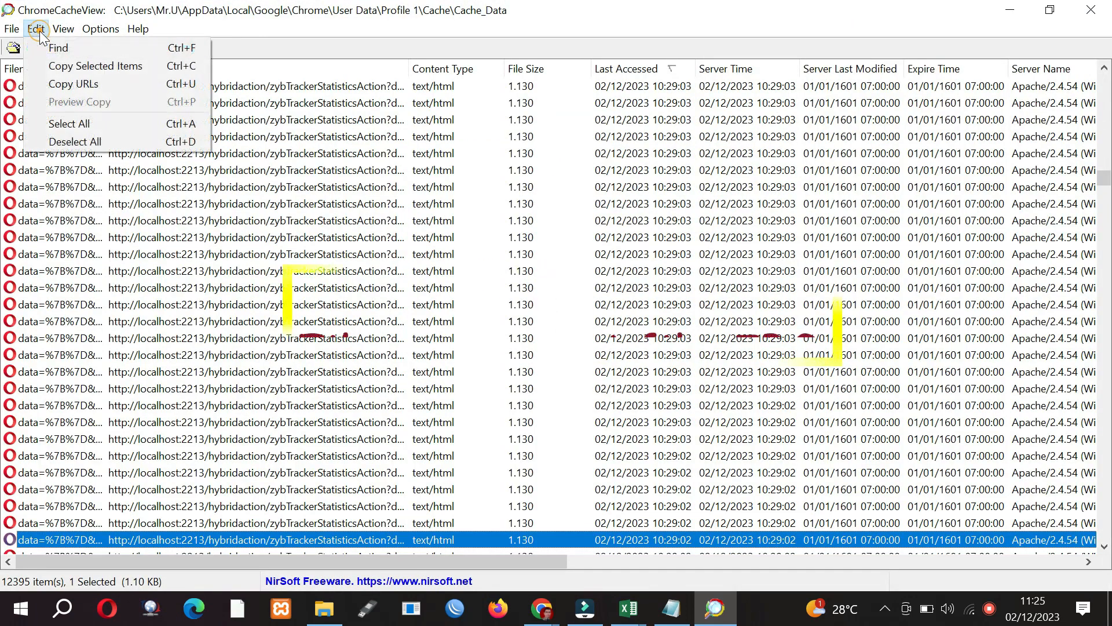
mouse_move(53, 36)
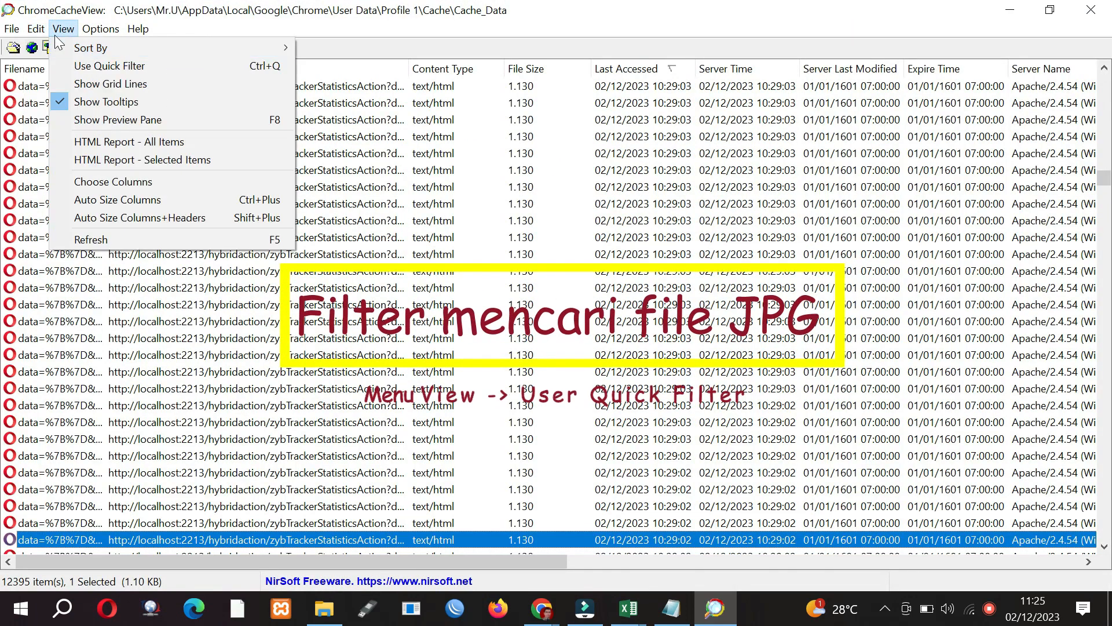
click(78, 63)
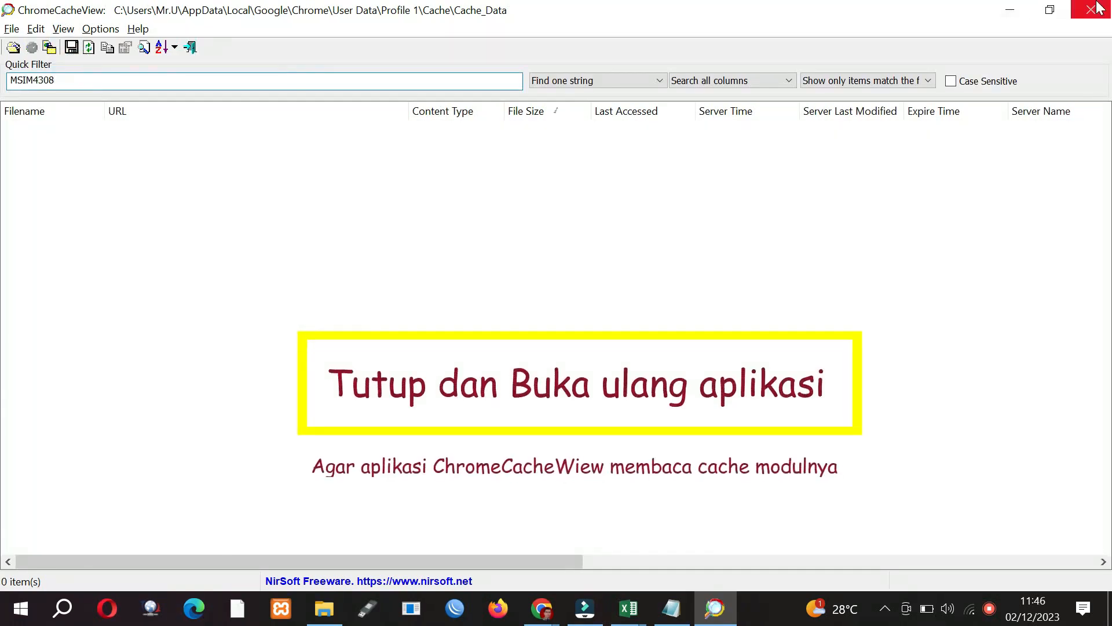
- Restart ChromeCacheView from the chromecacheview folder on D: and filter the cache list by the course code MSIM4308
click(1091, 10)
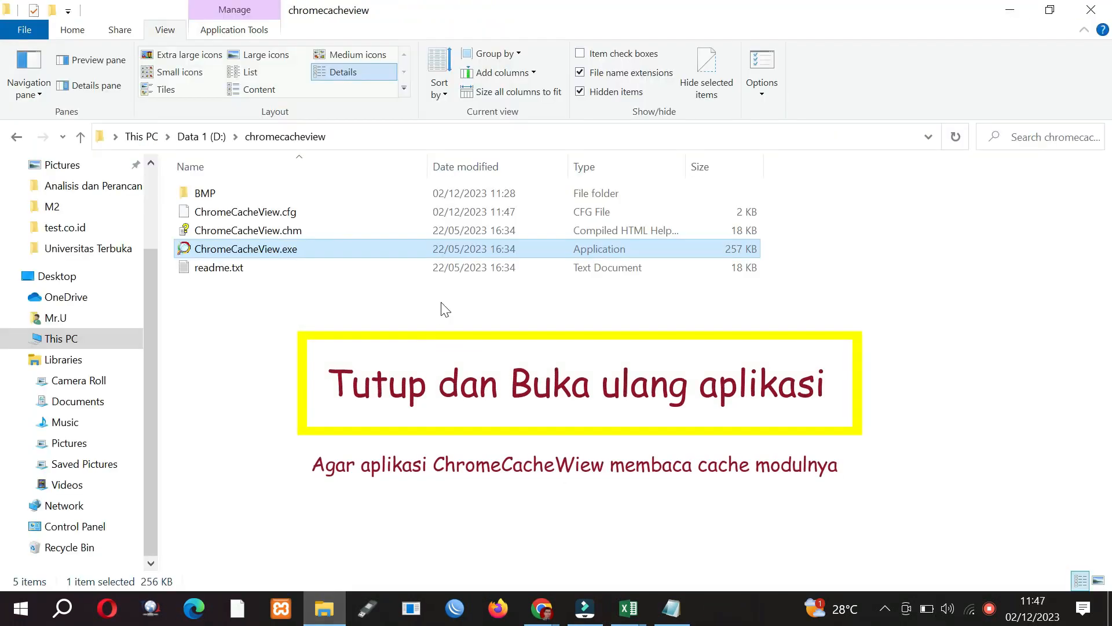
double_click(323, 254)
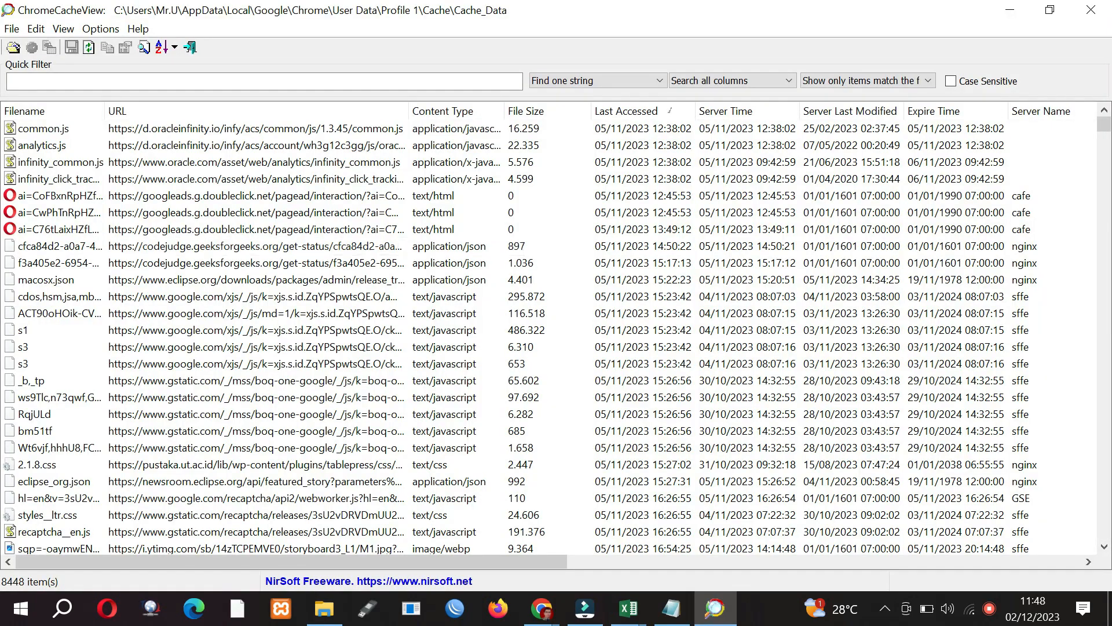
click(319, 81)
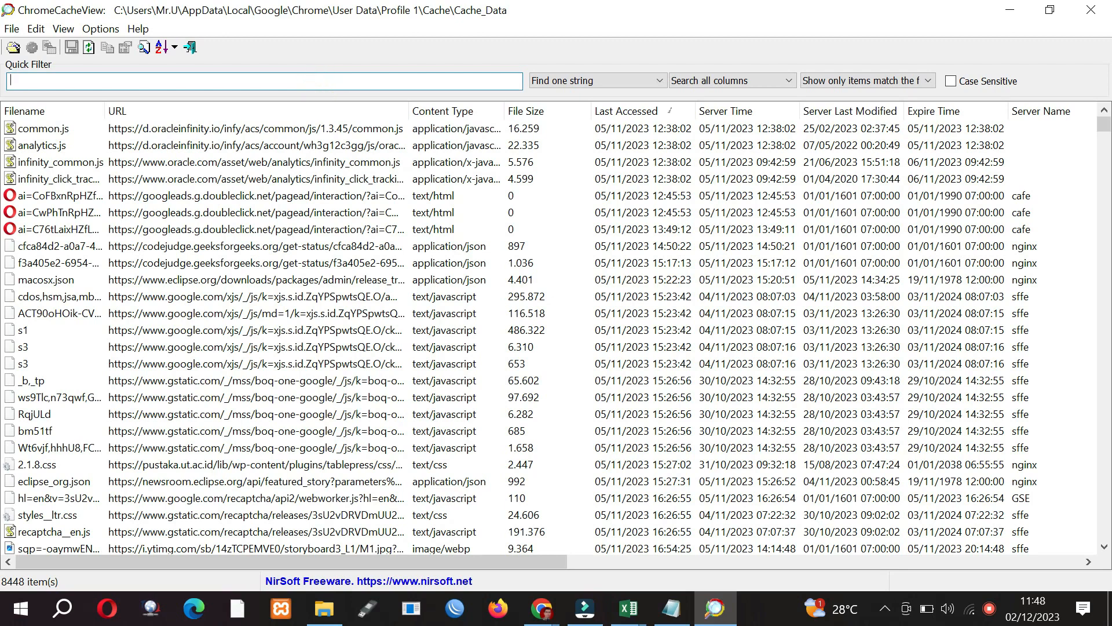
text(MSIM4308)
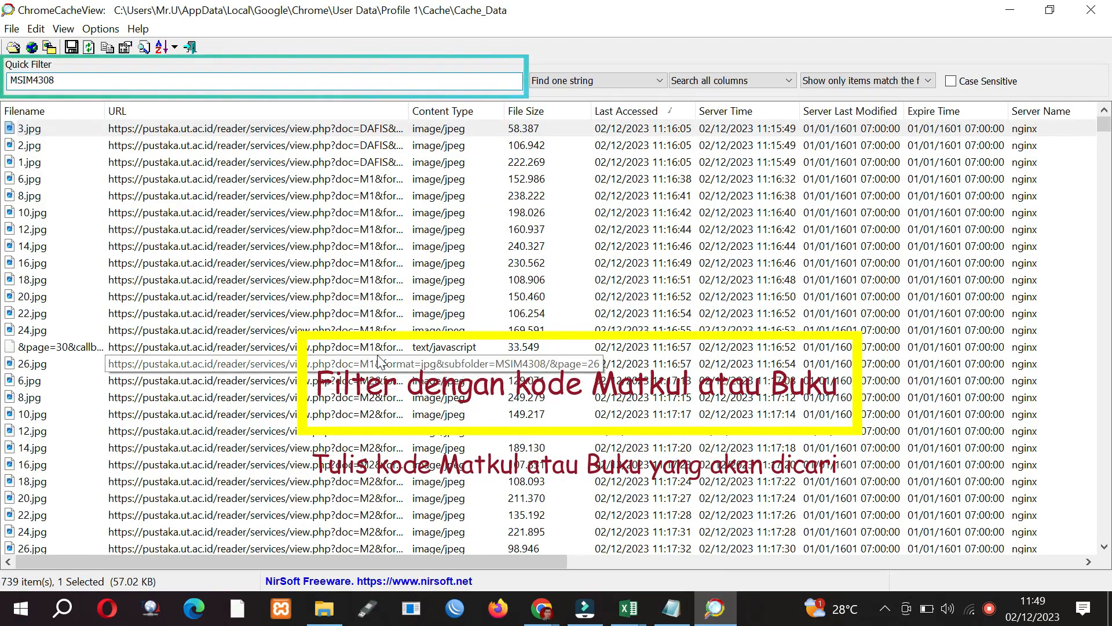
- Sort the filtered cache entries by file size, largest first
click(382, 470)
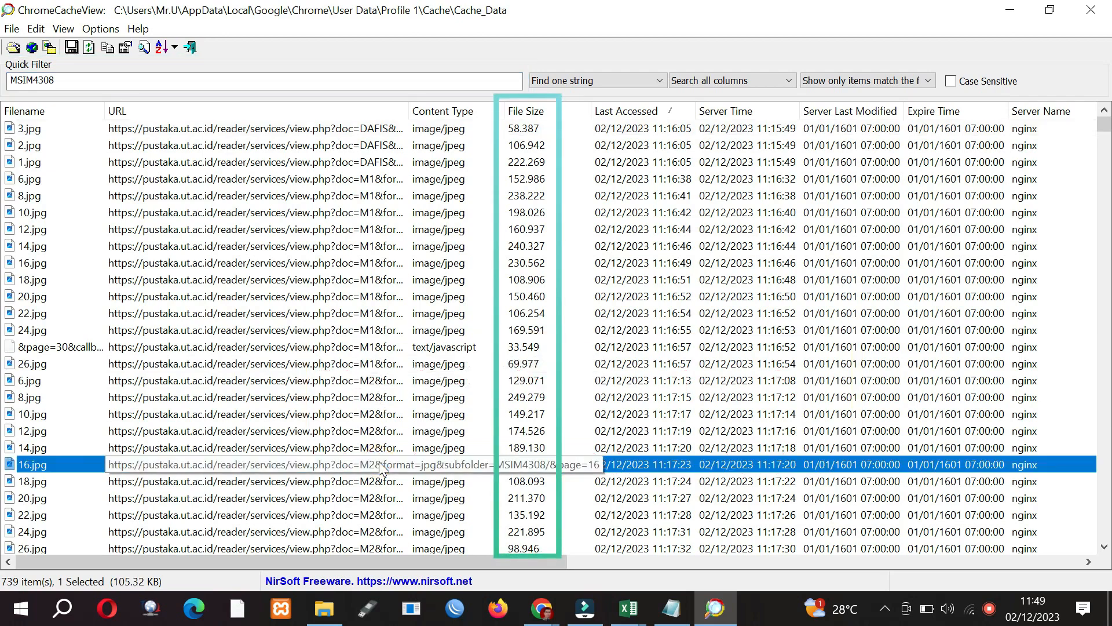
click(546, 111)
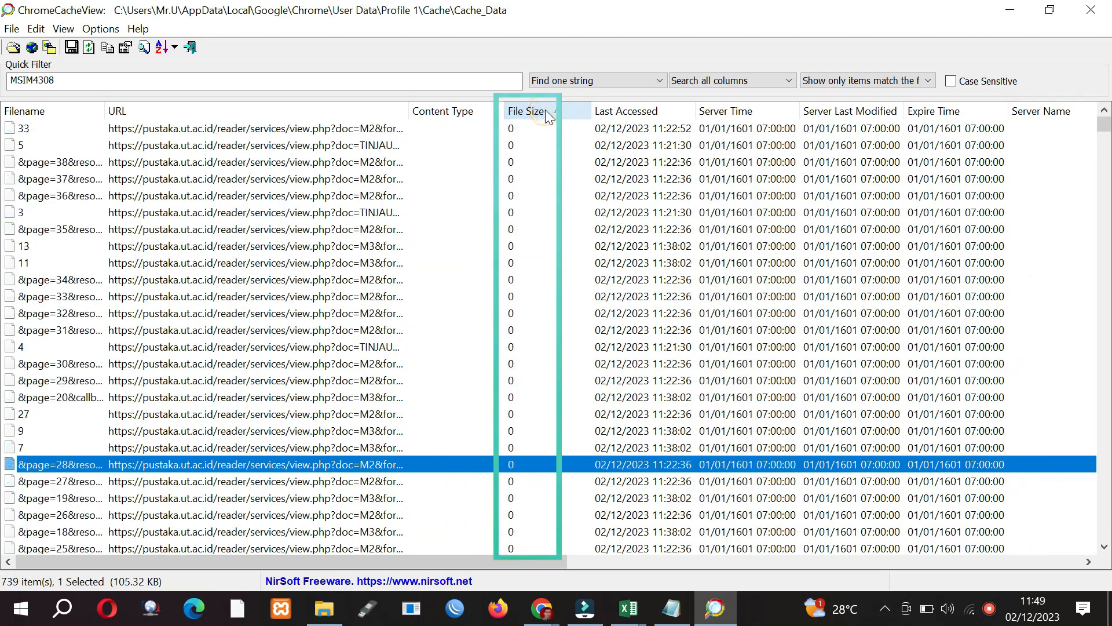
click(546, 111)
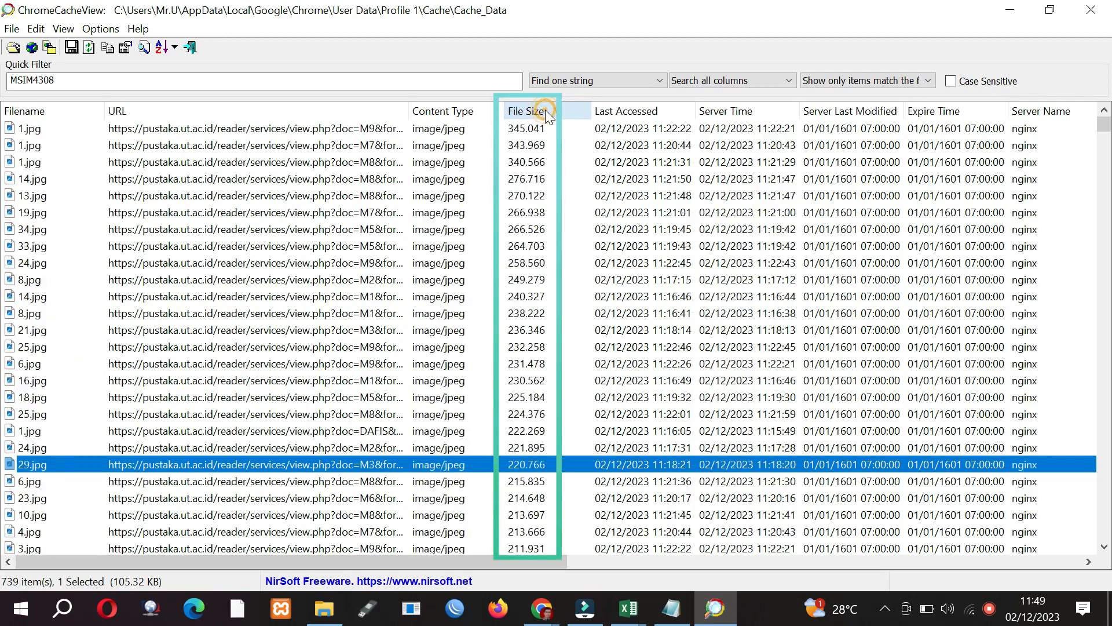
- Copy the full URL from the properties of the largest Module 9 image, 1.jpg, and close the properties
click(342, 132)
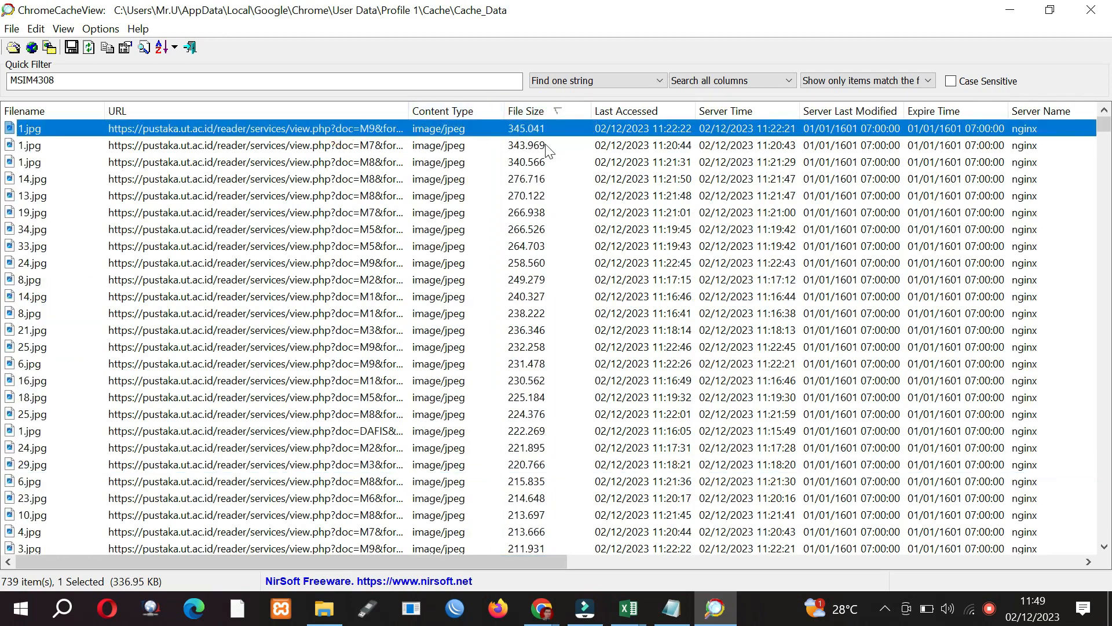
right_click(375, 123)
click(430, 328)
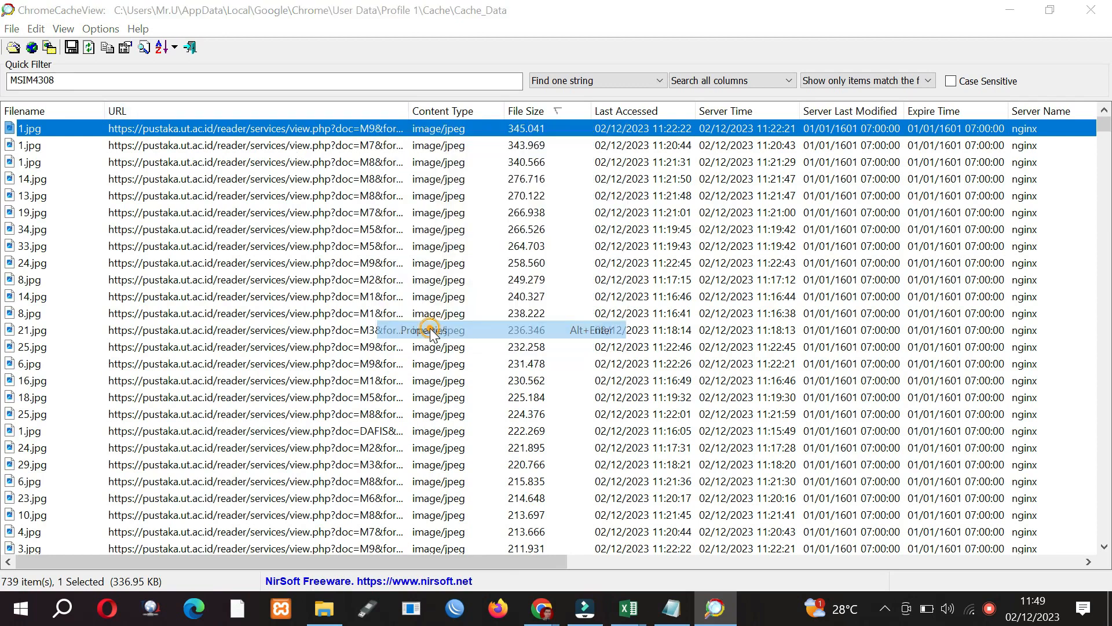
drag(472, 127, 763, 150)
right_click(754, 131)
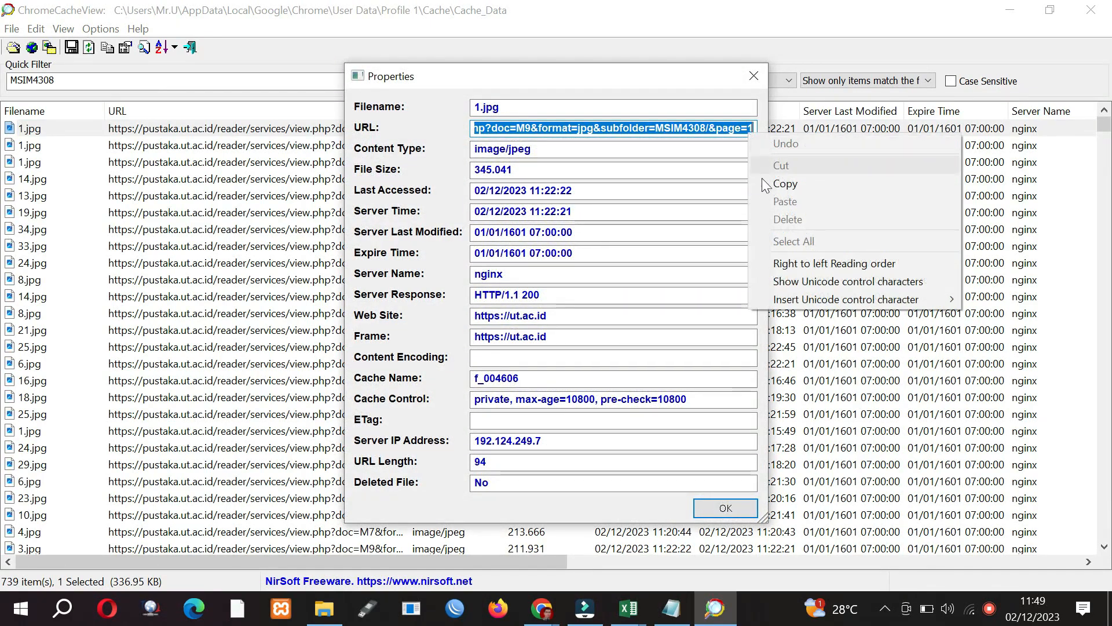
click(767, 182)
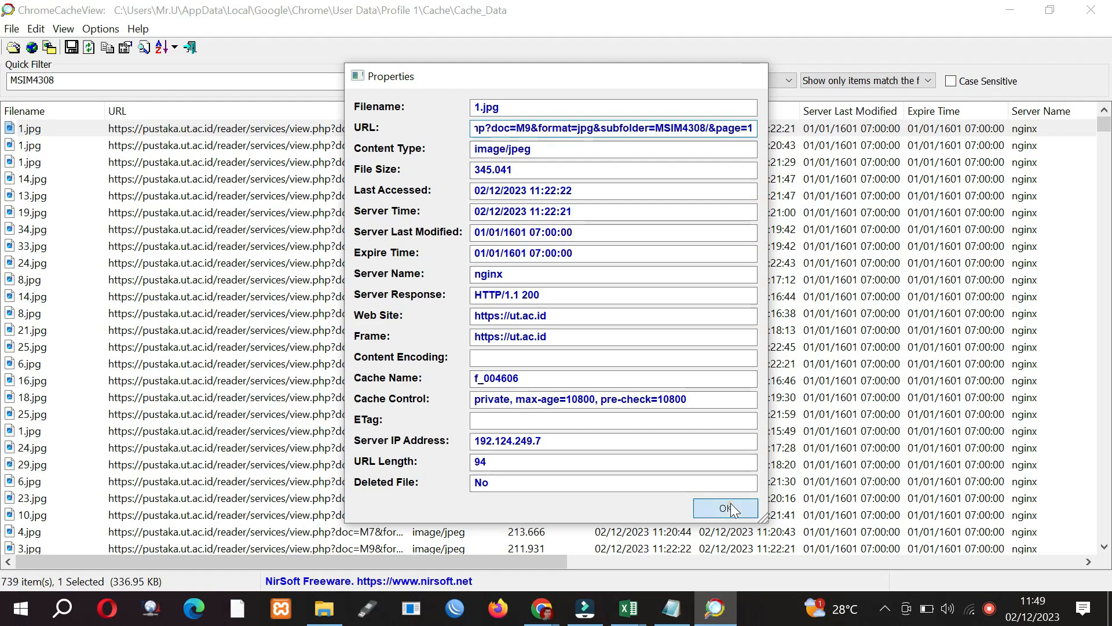
click(726, 509)
click(290, 84)
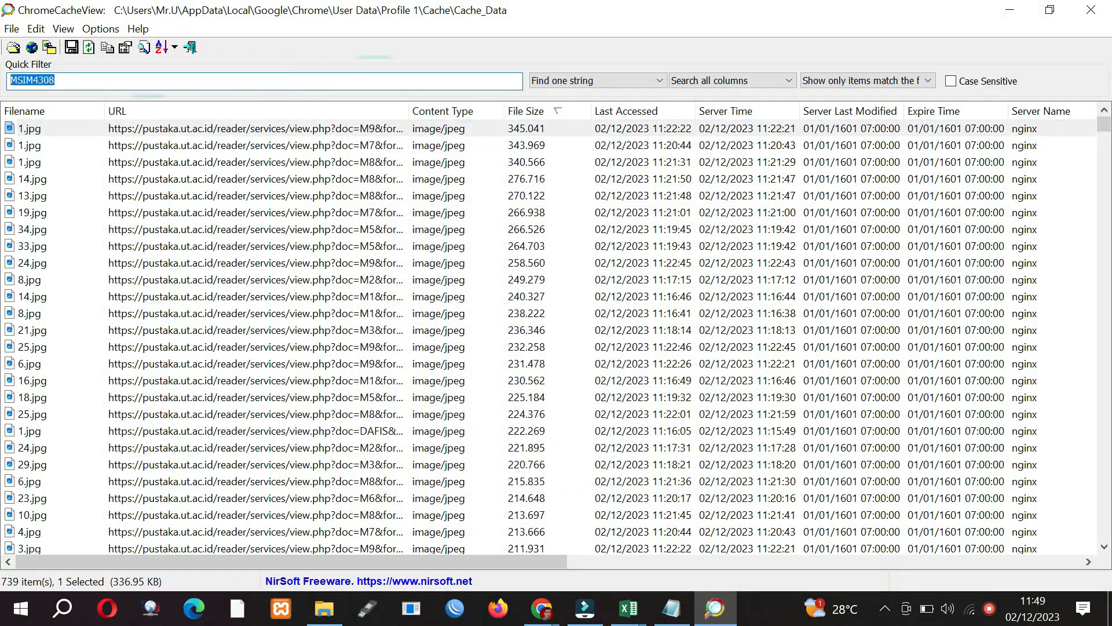
key(BackSpace)
key(ctrl+v)
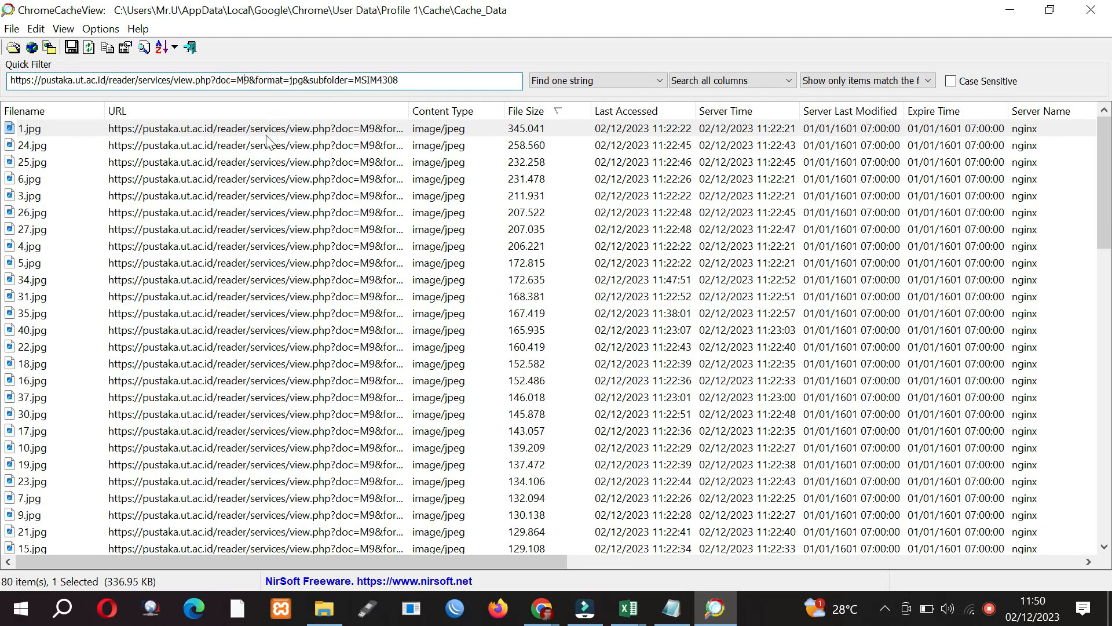
- Select all full-size Module 9 page images, from 1.jpg through 39.jpg in the size-sorted list, and check the selection
click(392, 130)
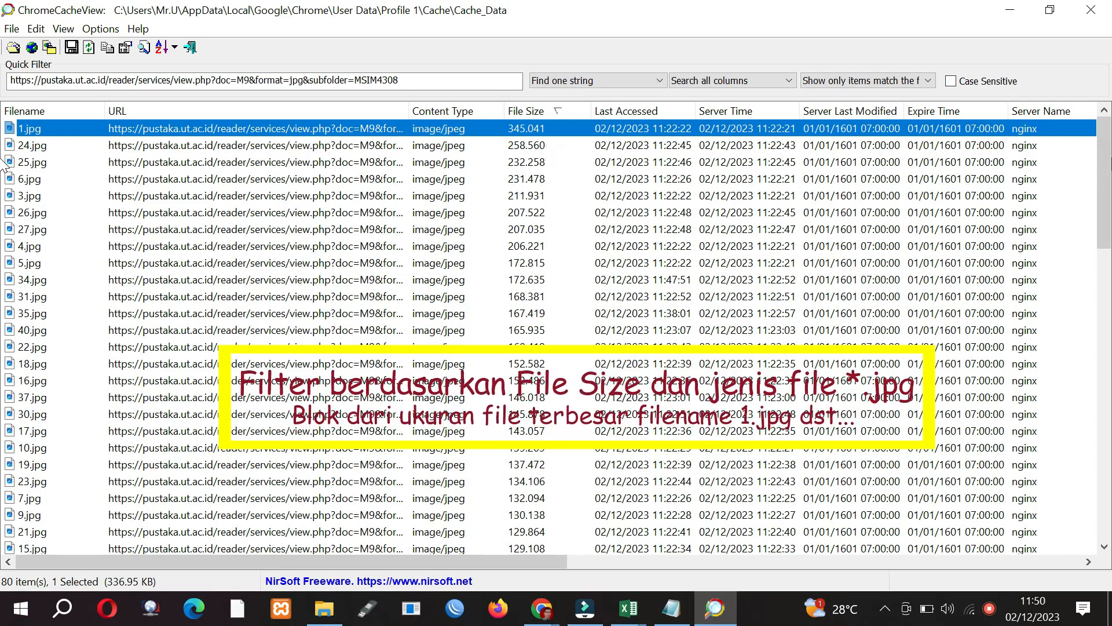
scroll(3, 232, down, 4)
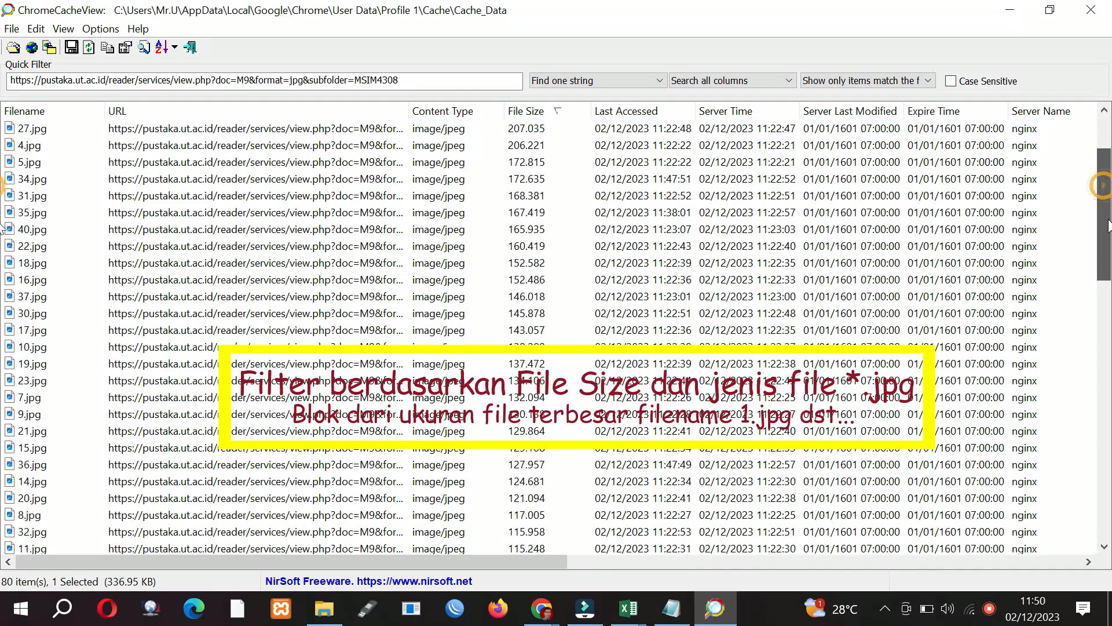
scroll(3, 258, down, 6)
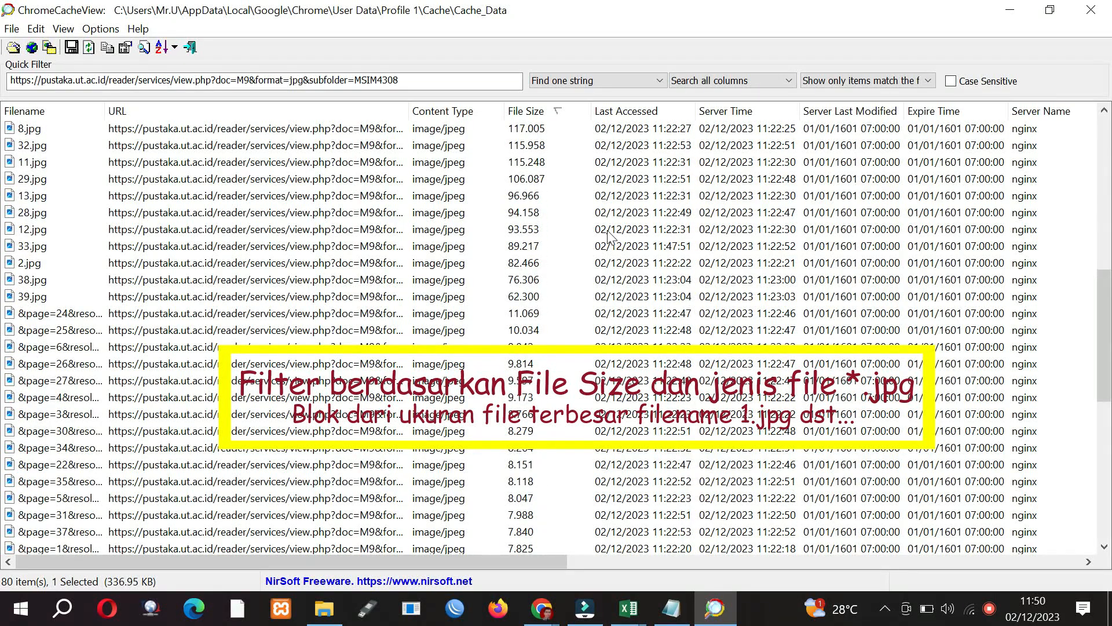
shift+click(569, 292)
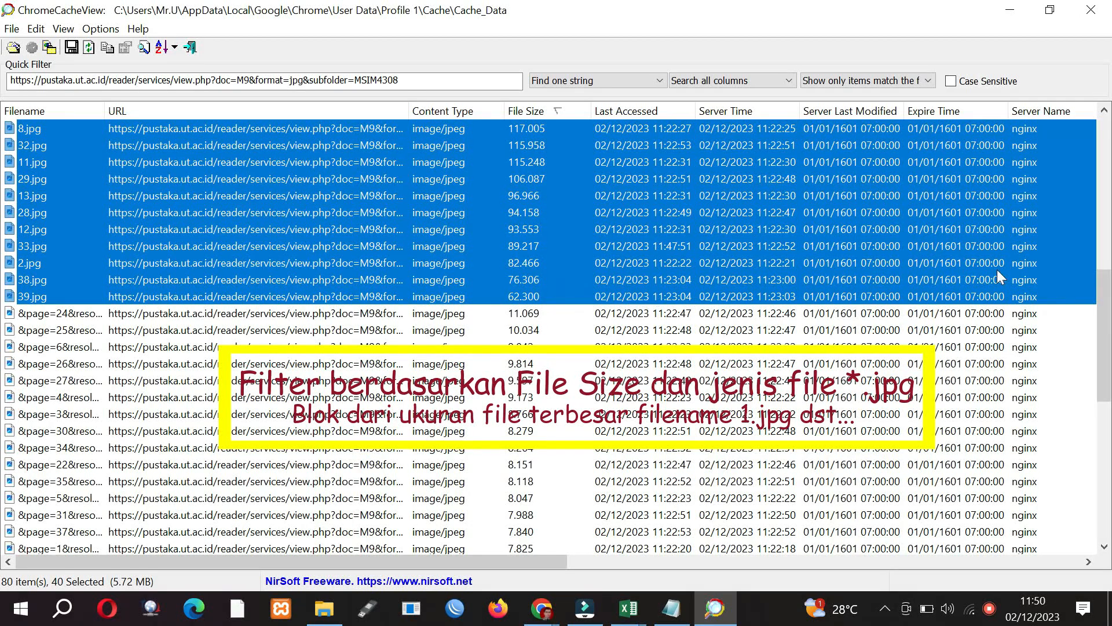
scroll(3, 446, down, 10)
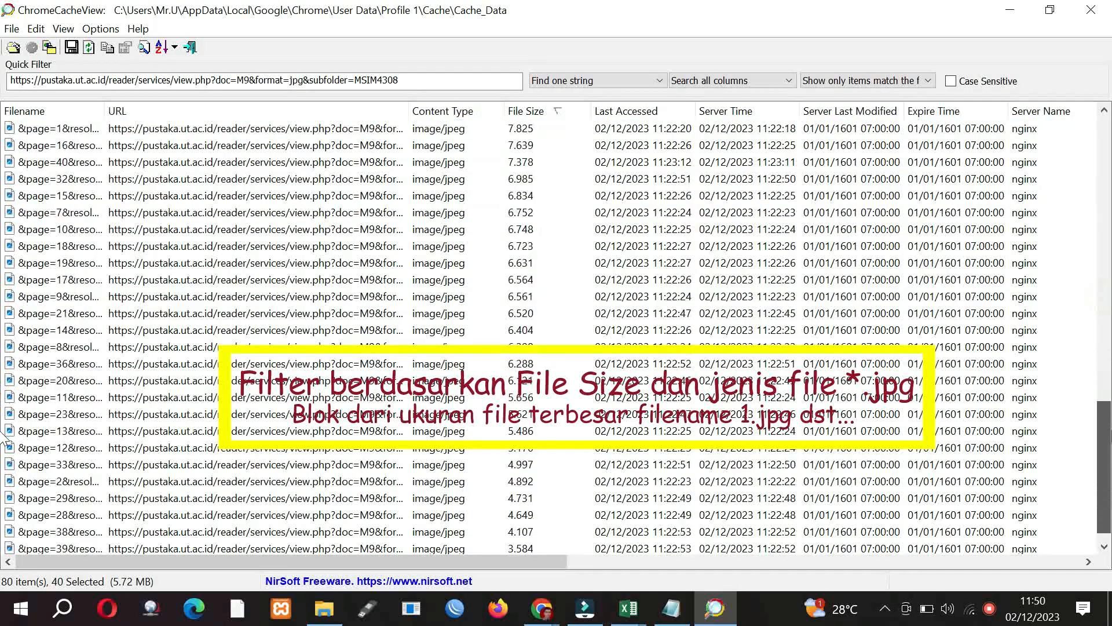
scroll(1075, 117, up, 10)
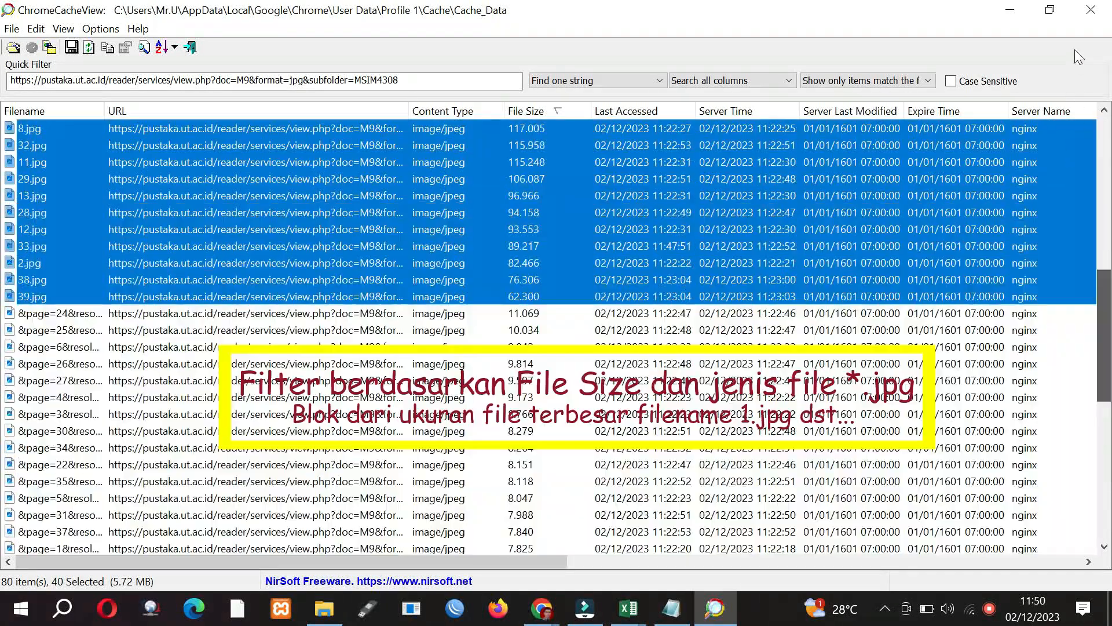
scroll(1103, 154, up, 10)
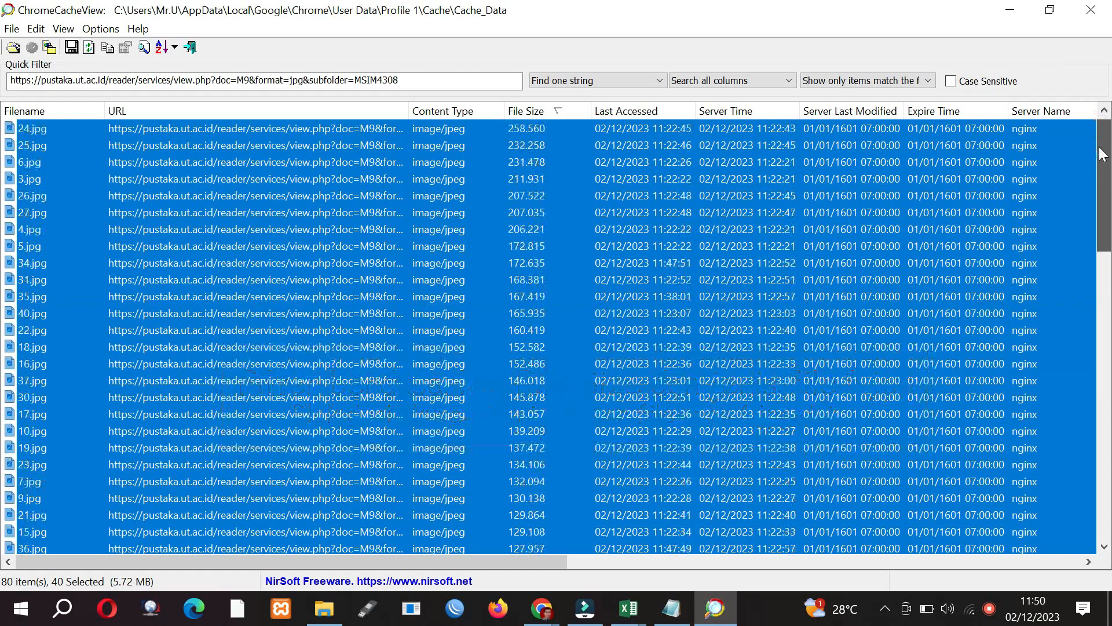
- Copy the selected Module 9 cache files to D:\chromecacheview\BMP\M9, with filenames based on URL
right_click(458, 200)
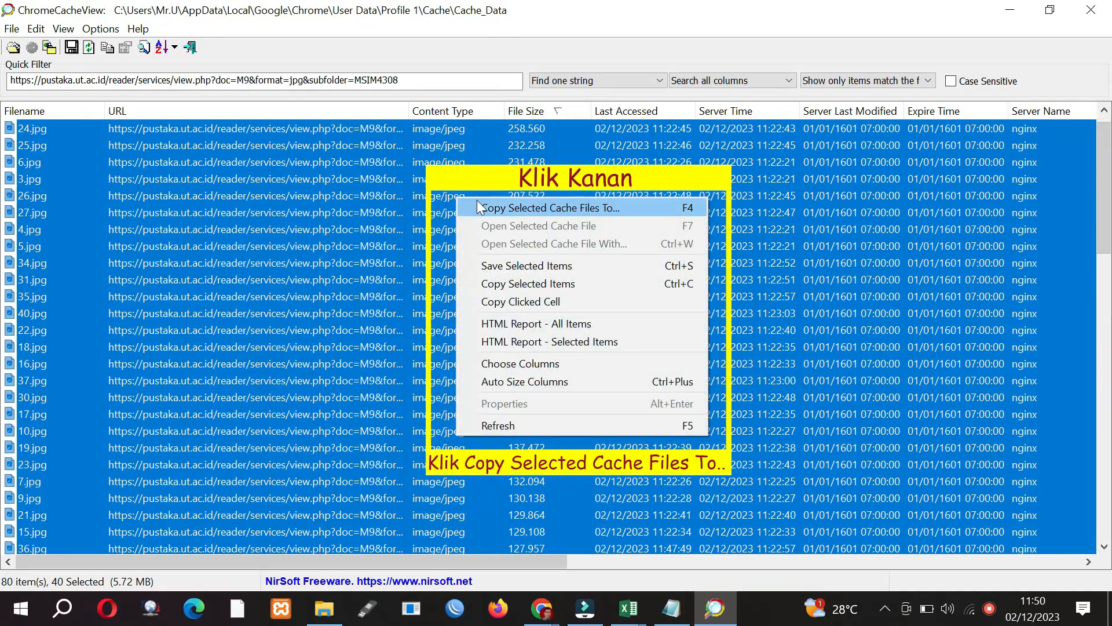
click(478, 204)
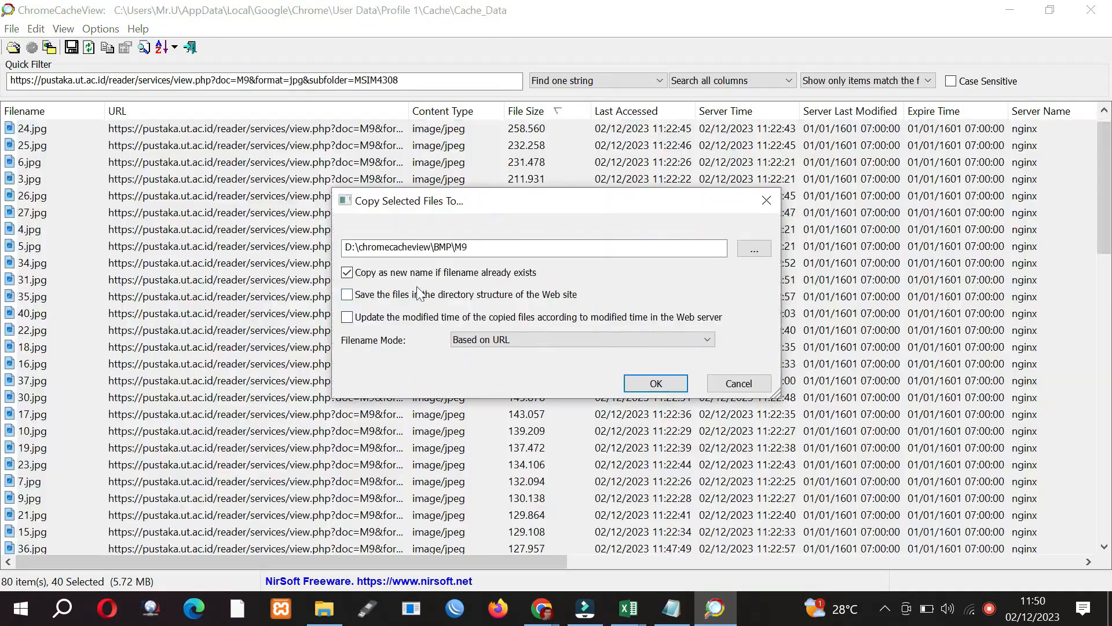
click(640, 382)
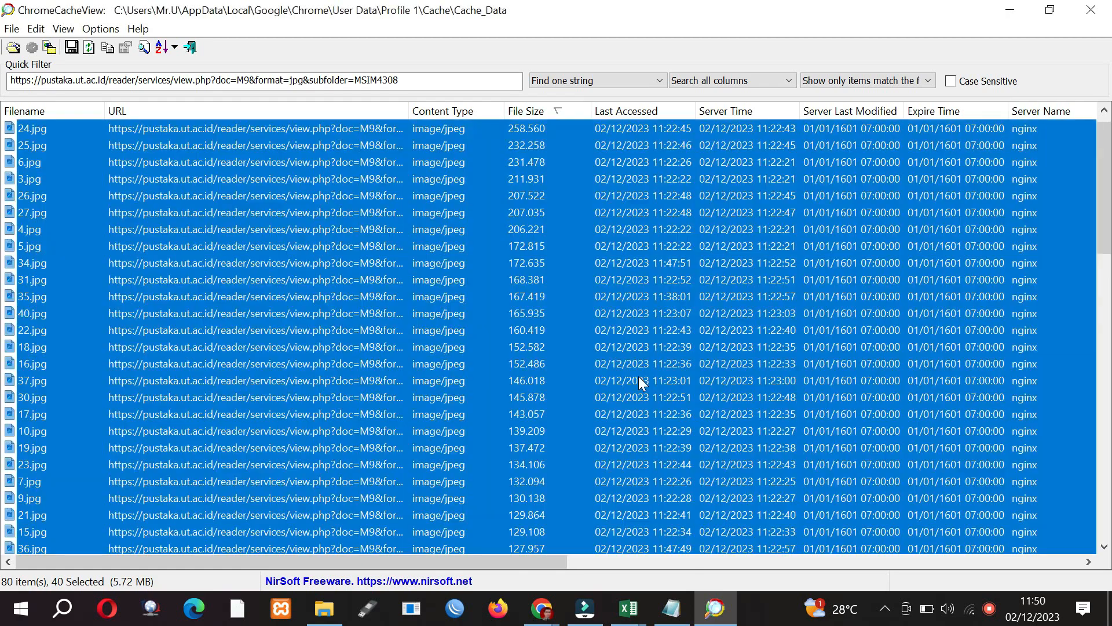
- In File Explorer, inspect the copied images in BMP\M9 in details, large and extra large icon views, and check the BMP\M8 folder
click(333, 607)
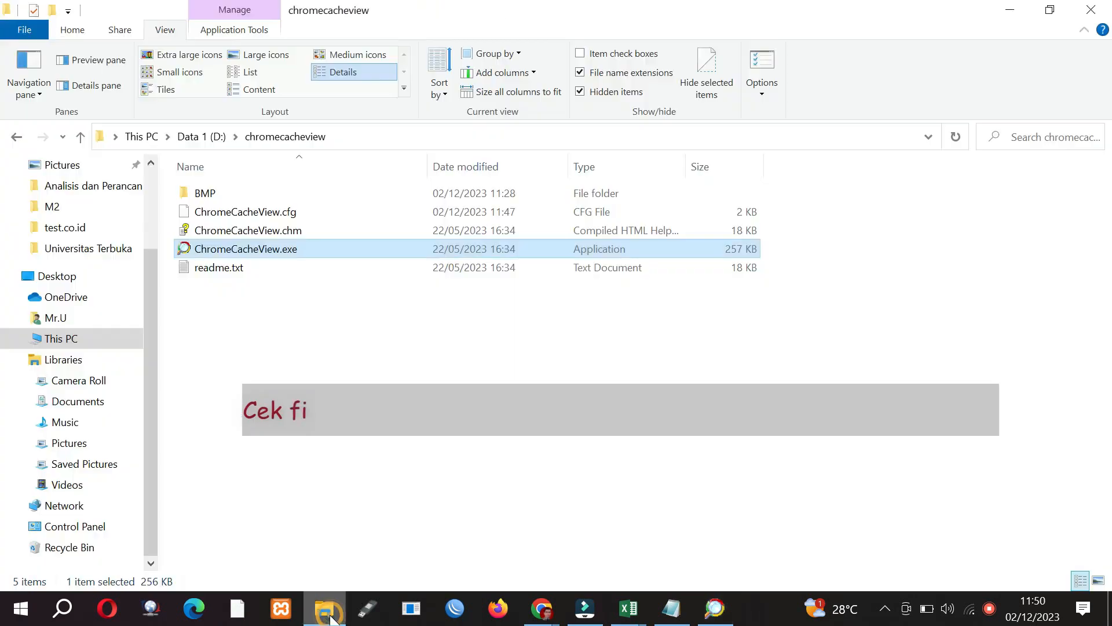
double_click(335, 193)
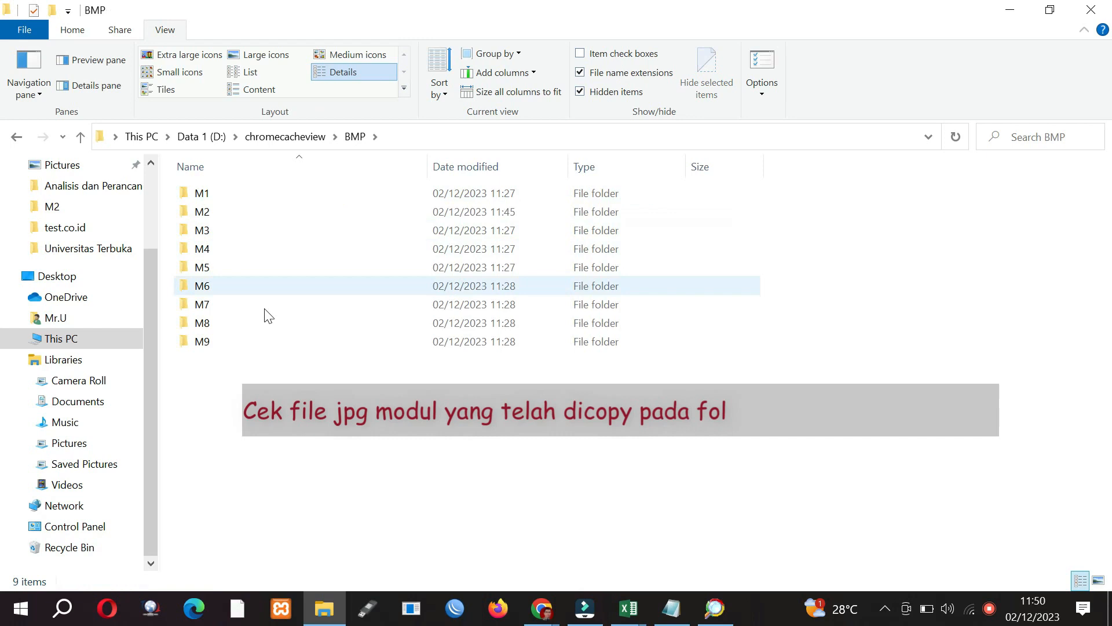
double_click(259, 340)
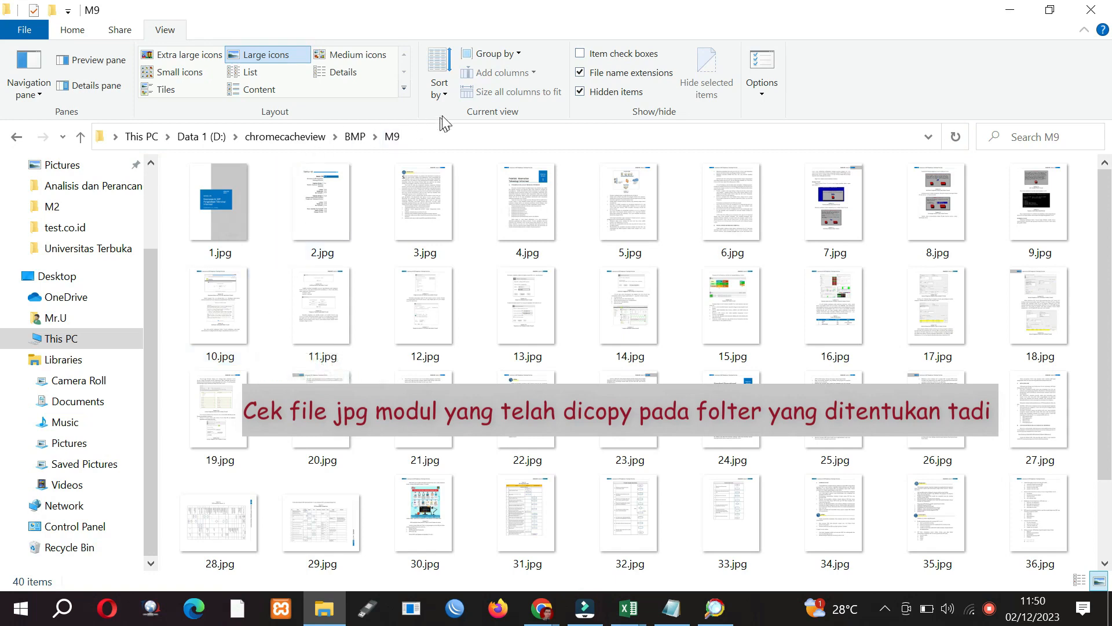
click(361, 74)
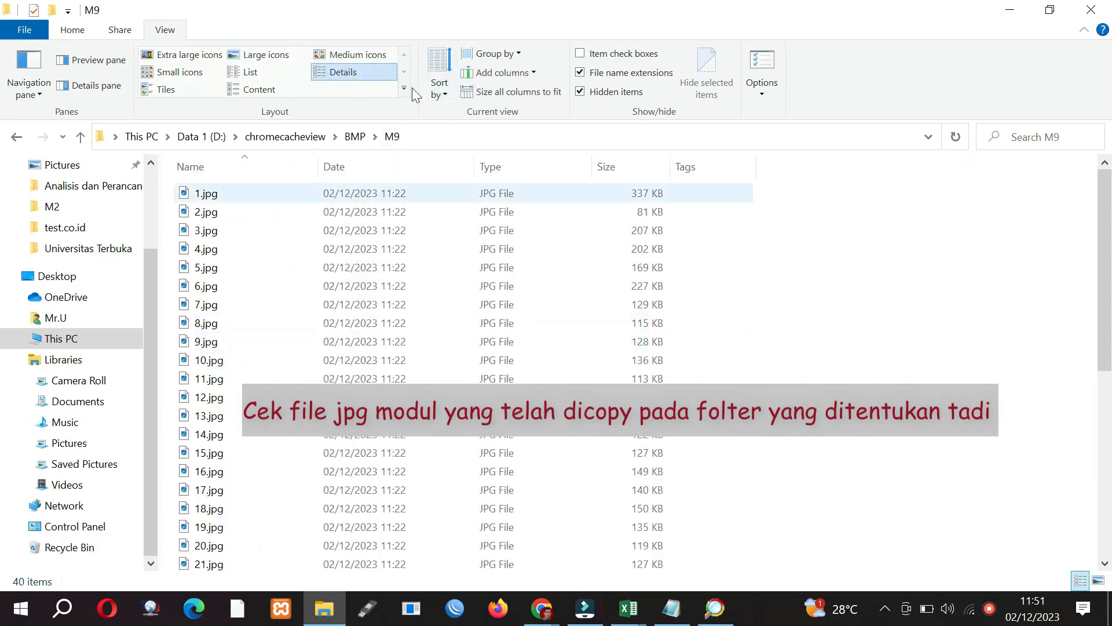
click(238, 55)
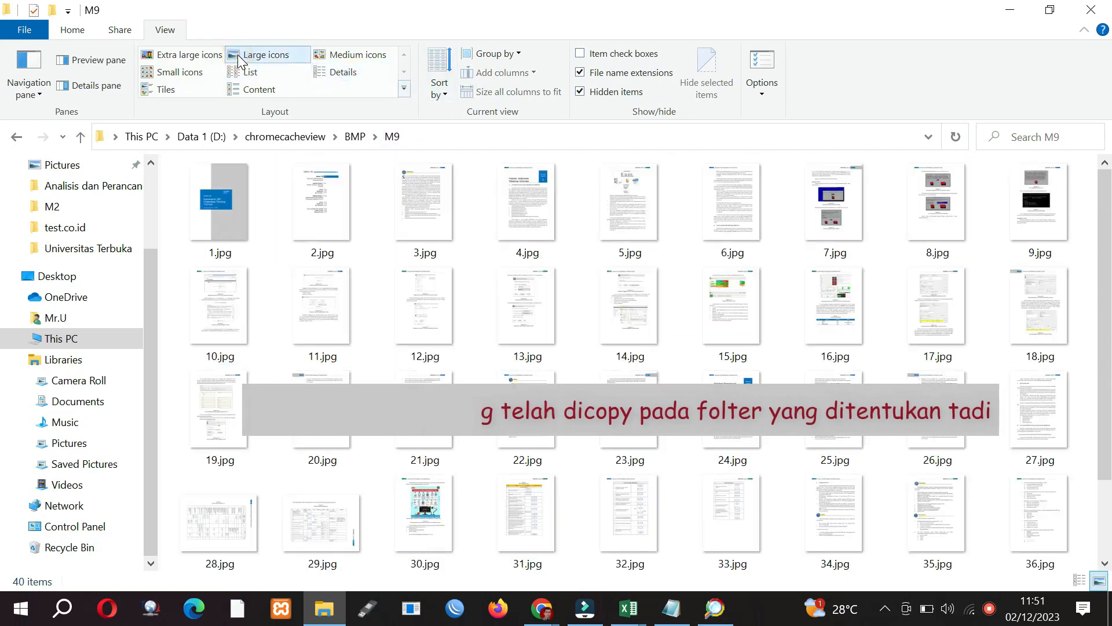
click(189, 55)
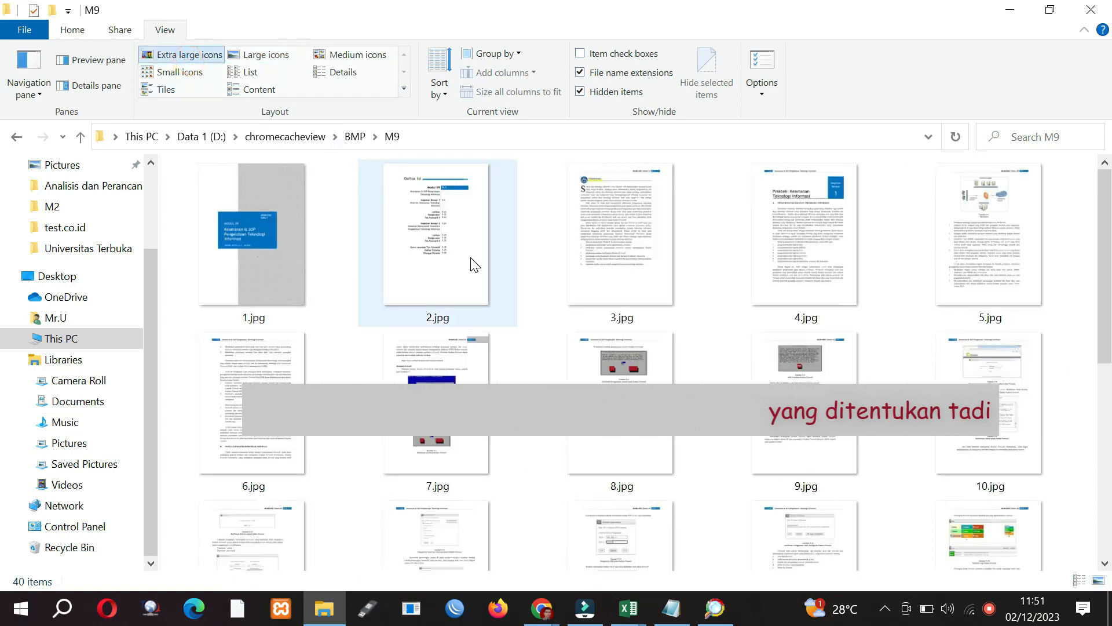
click(355, 137)
double_click(261, 322)
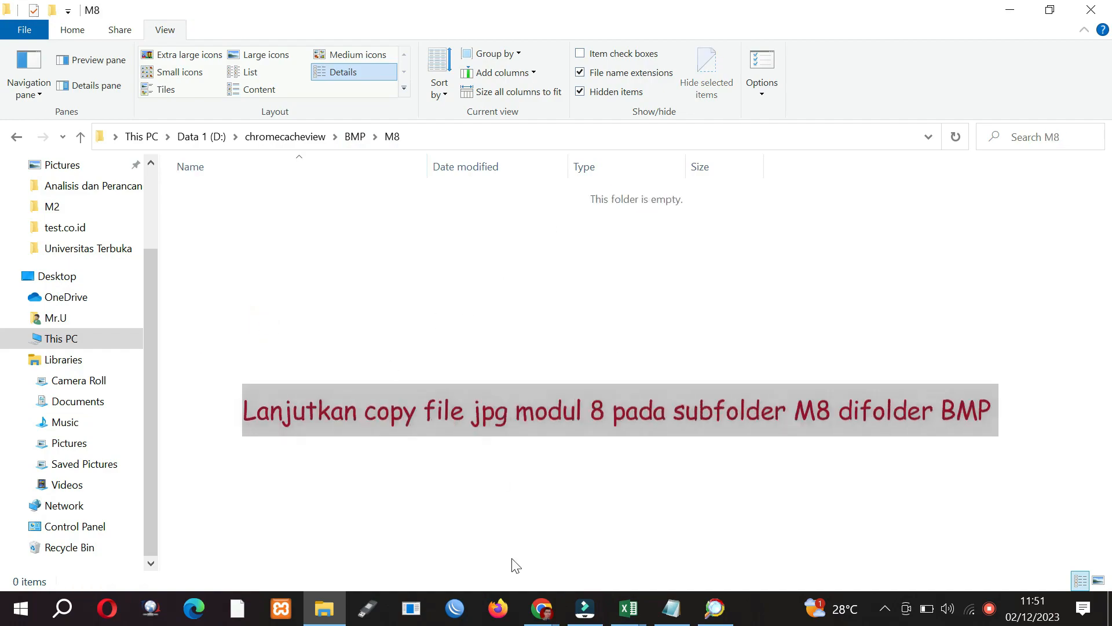
- Back in ChromeCacheView, change the module code in the quick filter URL to M8
click(715, 609)
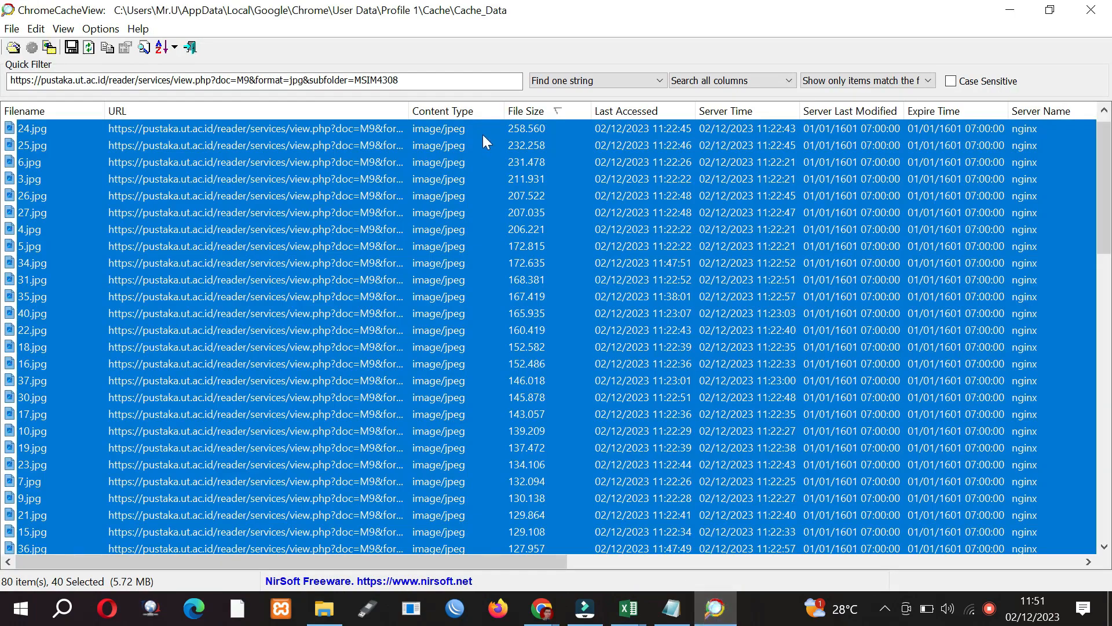
click(250, 80)
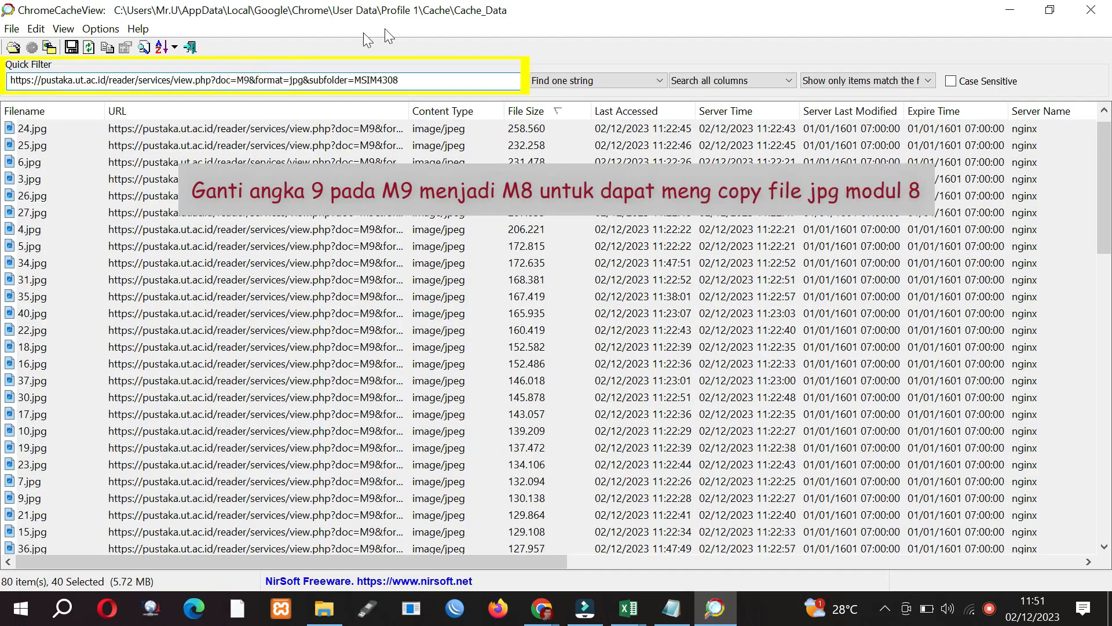
key(Left)
key(shift+Right)
key(shift+Right)
text(M8)
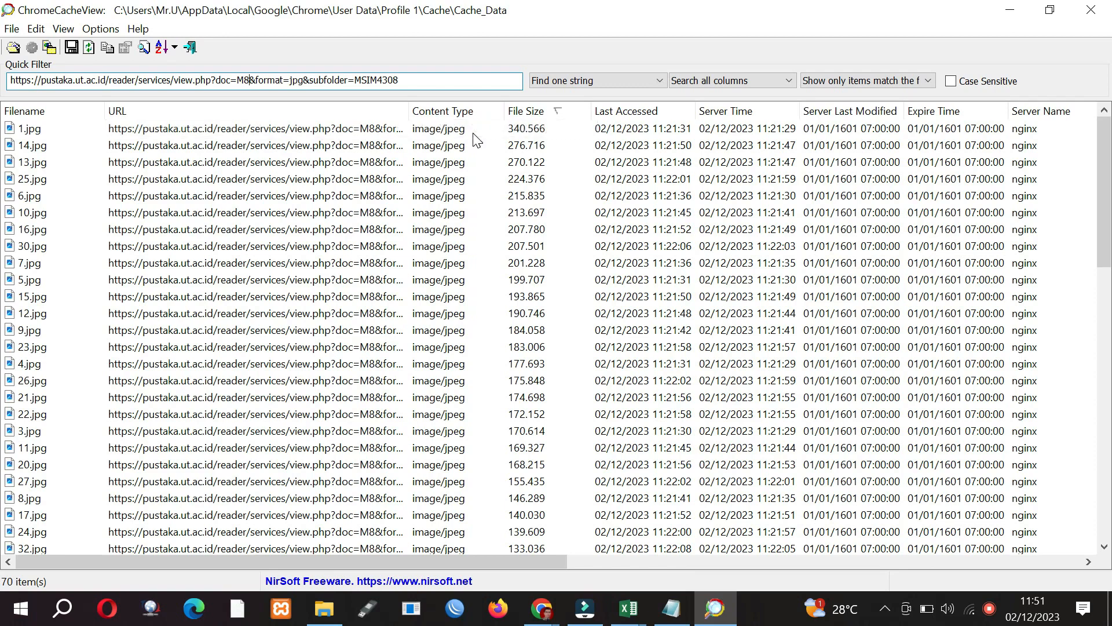
- Keep the list sorted by largest file size and select all full-size Module 8 page images, from 1.jpg through 34.jpg
click(546, 114)
click(546, 113)
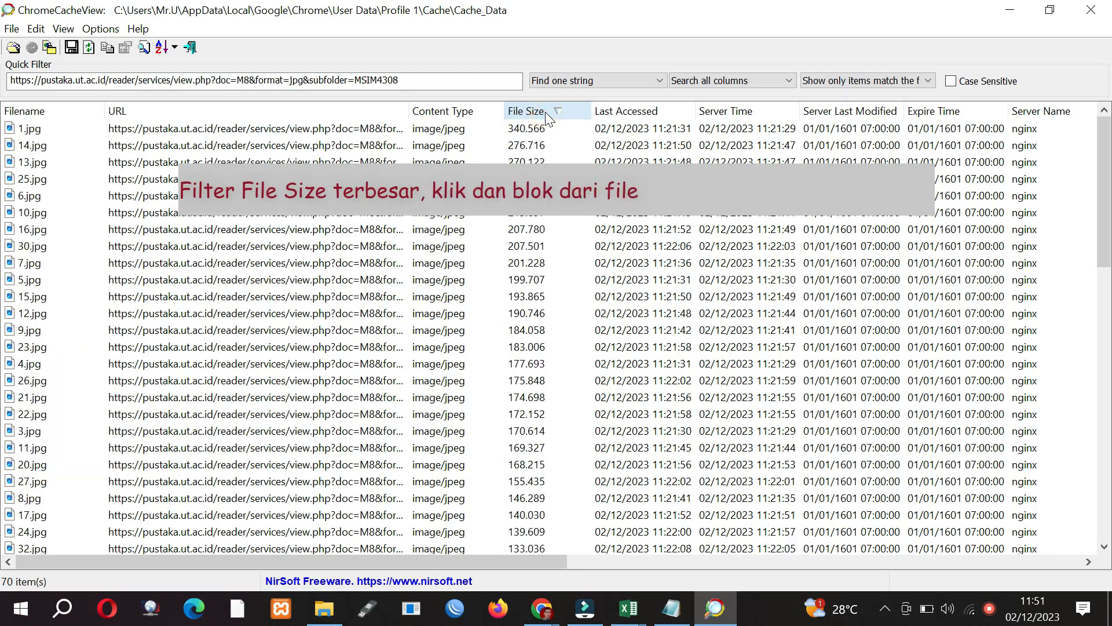
click(539, 127)
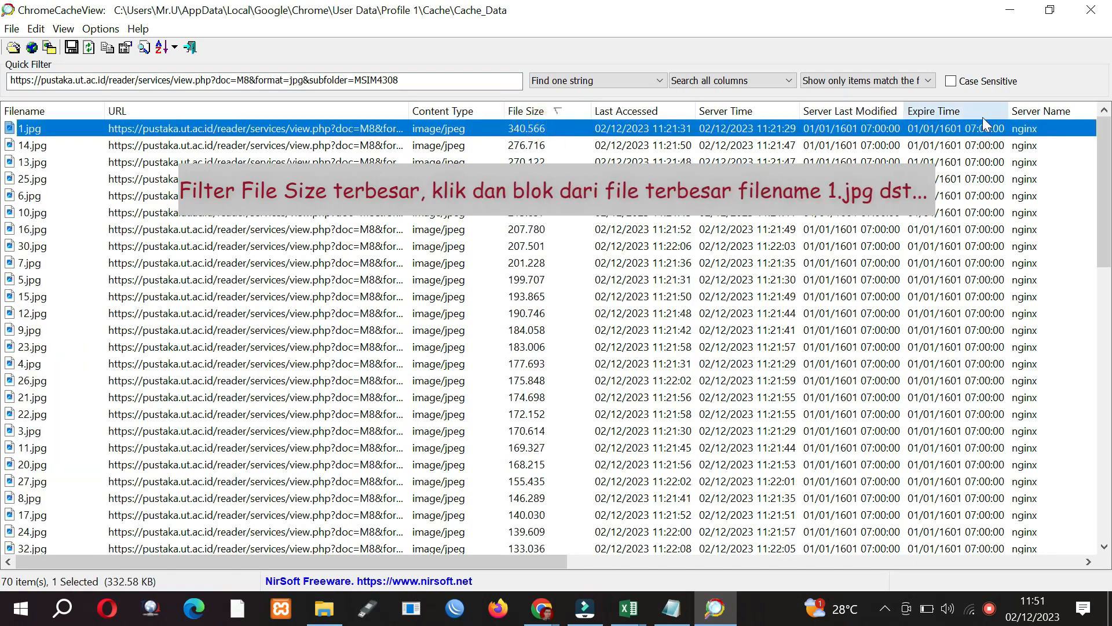
scroll(3, 194, down, 2)
scroll(3, 194, down, 3)
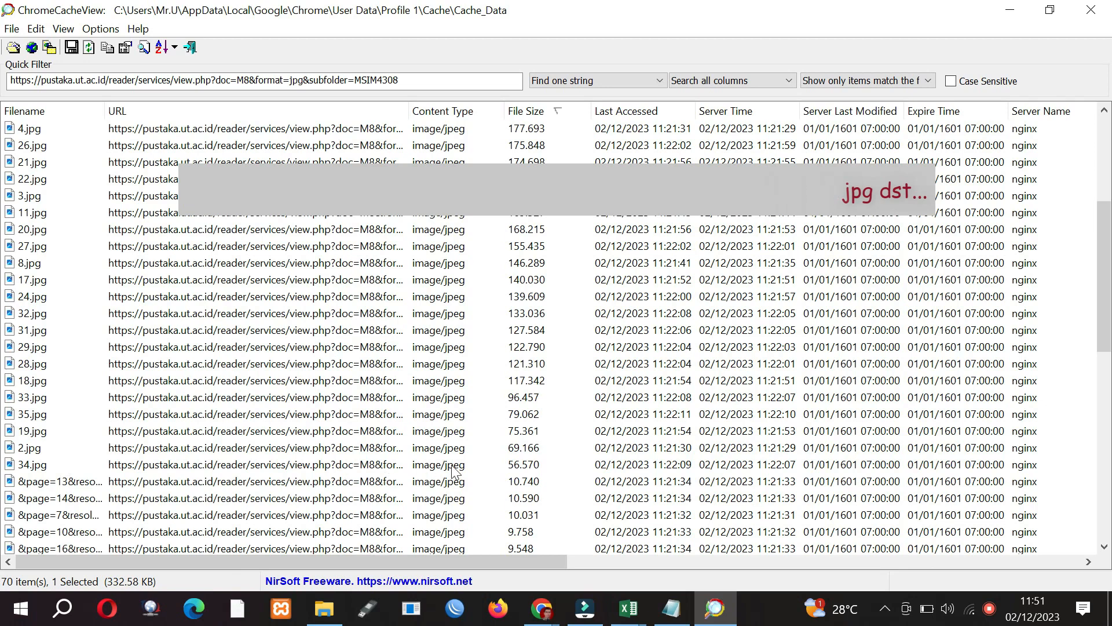
shift+click(518, 466)
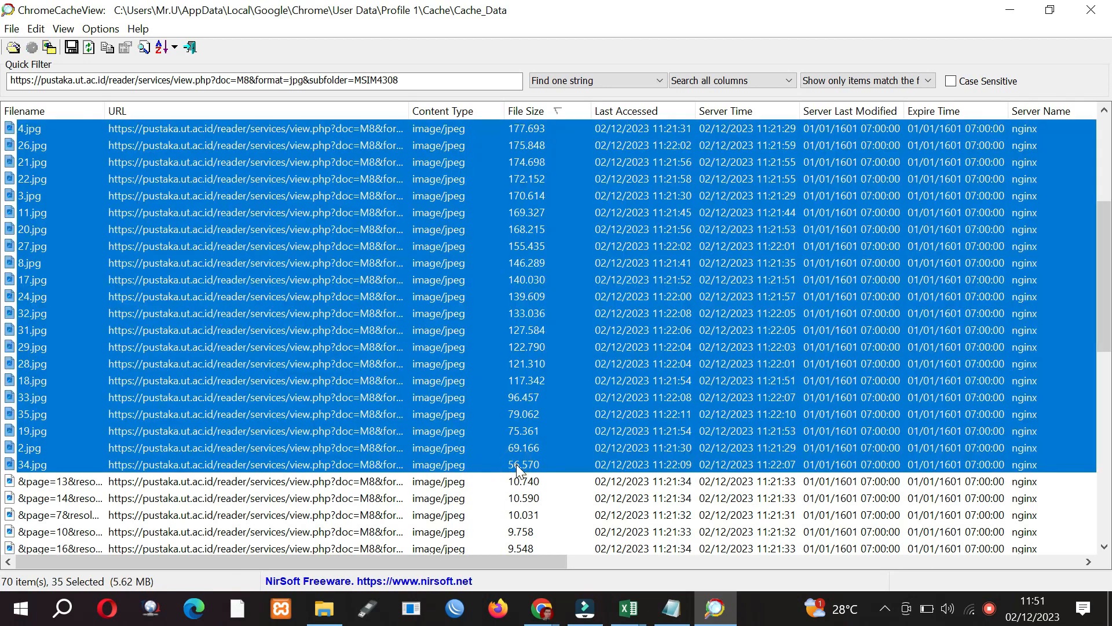
- Copy the selected Module 8 cache files to the folder D:\chromecacheview\BMP\M8
right_click(437, 221)
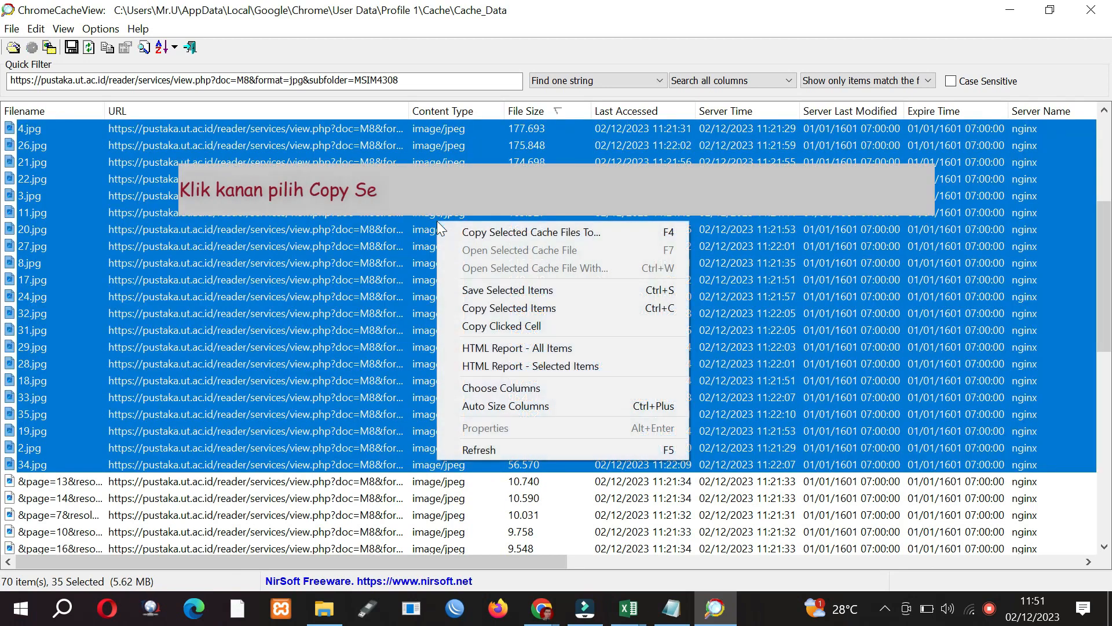
click(462, 231)
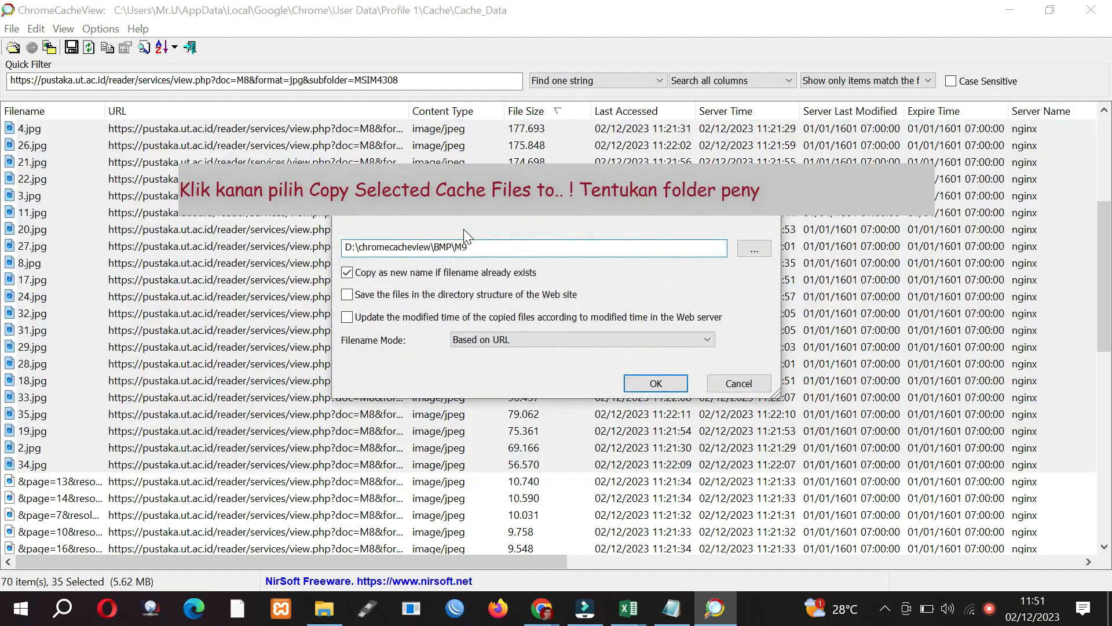
click(766, 246)
click(531, 363)
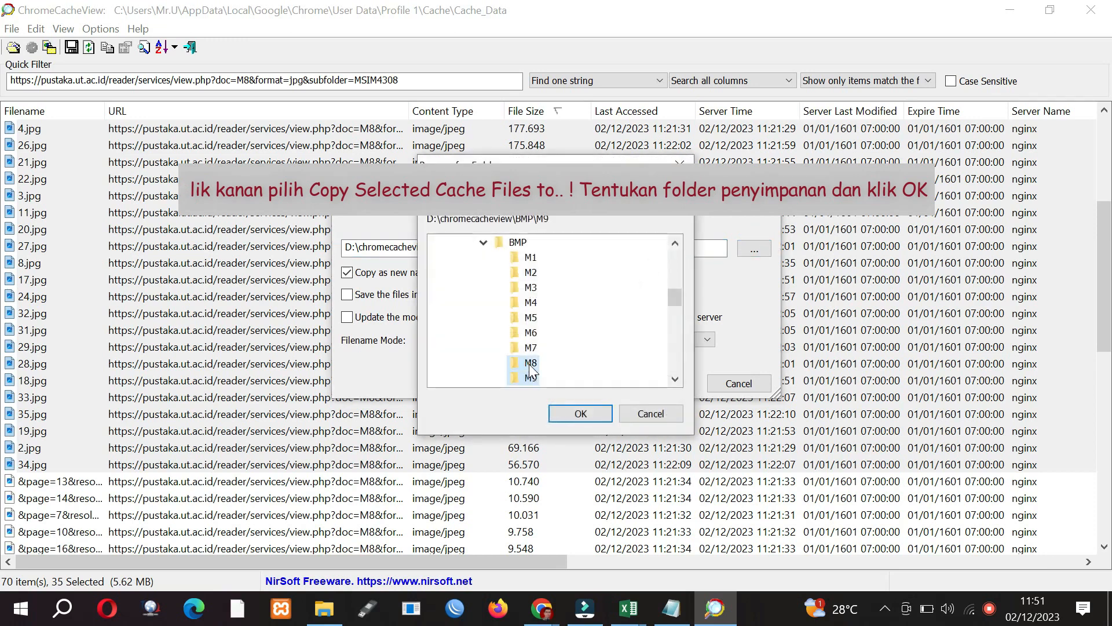
click(573, 412)
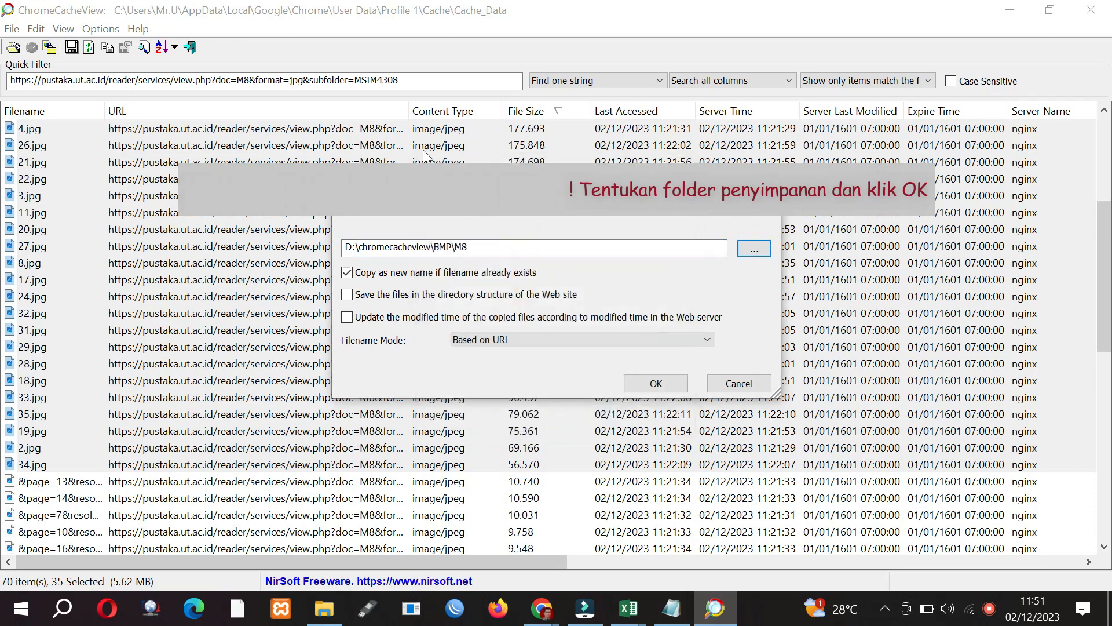
click(656, 384)
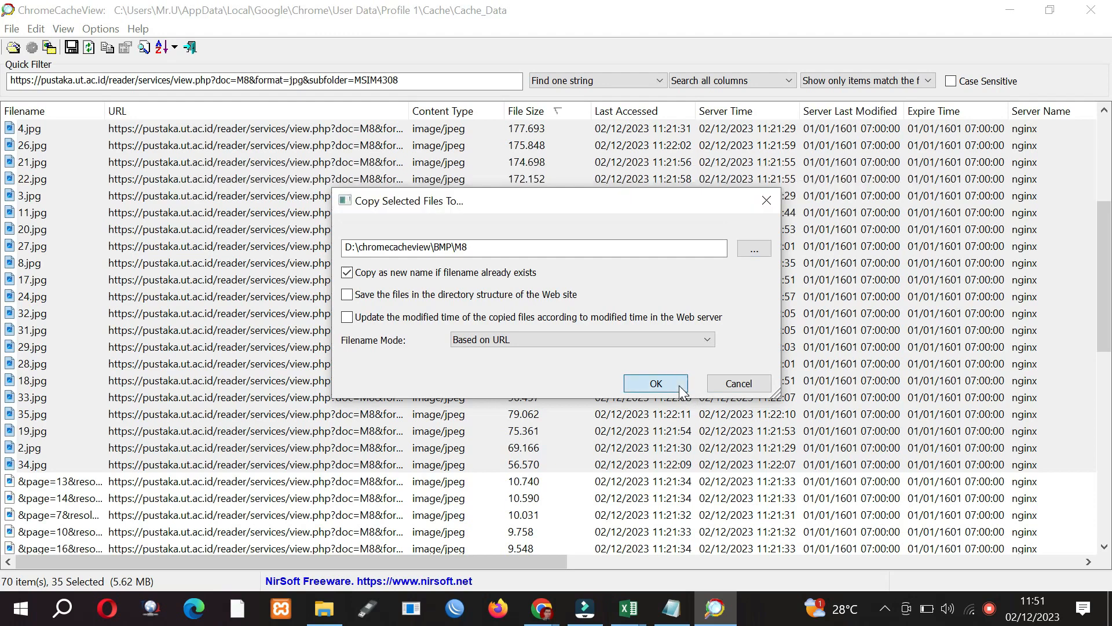
- In File Explorer, check the copied images in BMP\M8 and look into the BMP\M7 folder
click(334, 613)
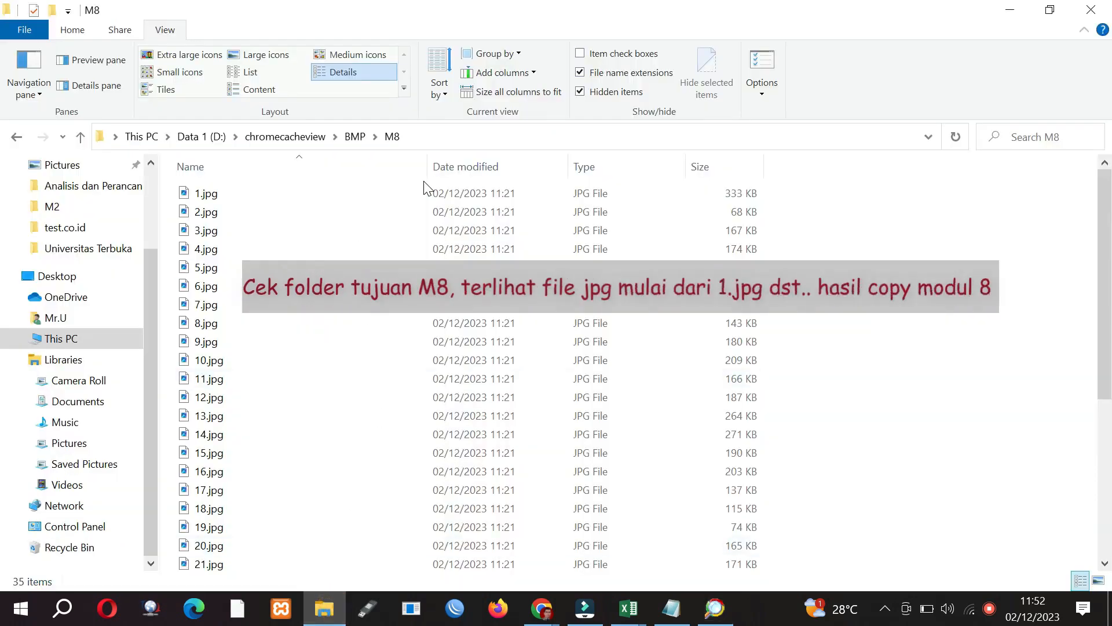
click(356, 138)
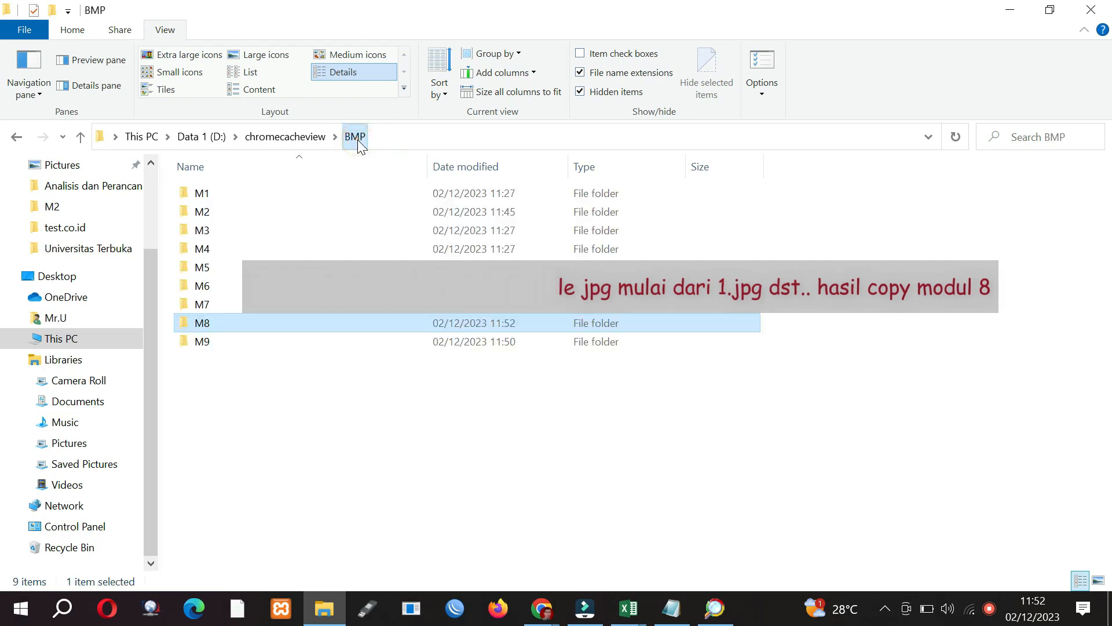
double_click(268, 301)
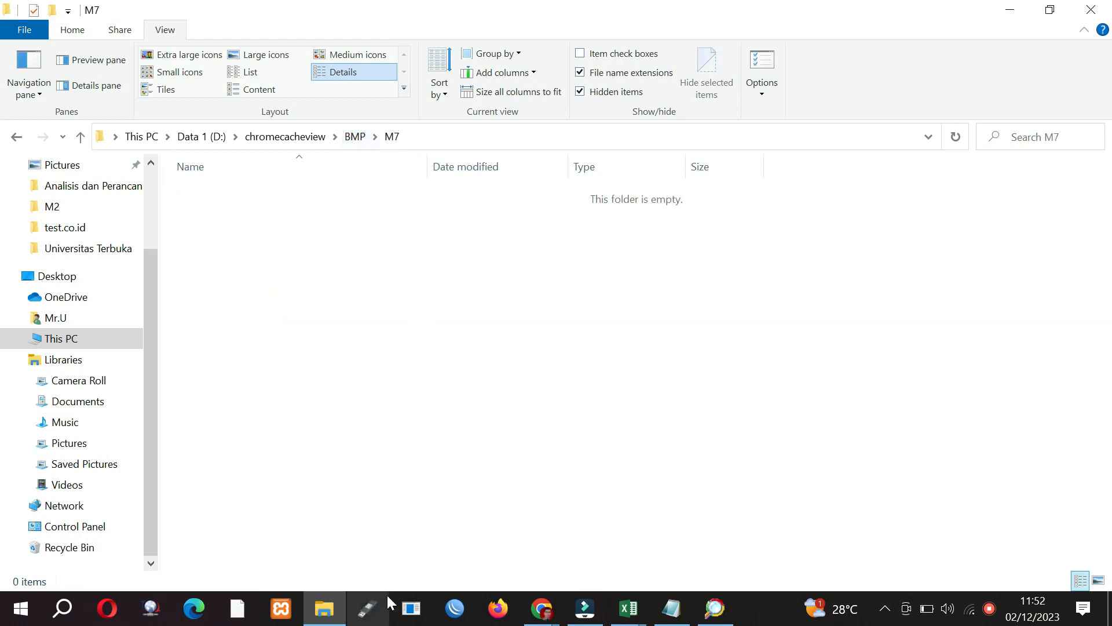
- Return to ChromeCacheView and change the module code in the quick filter URL to M7
click(715, 608)
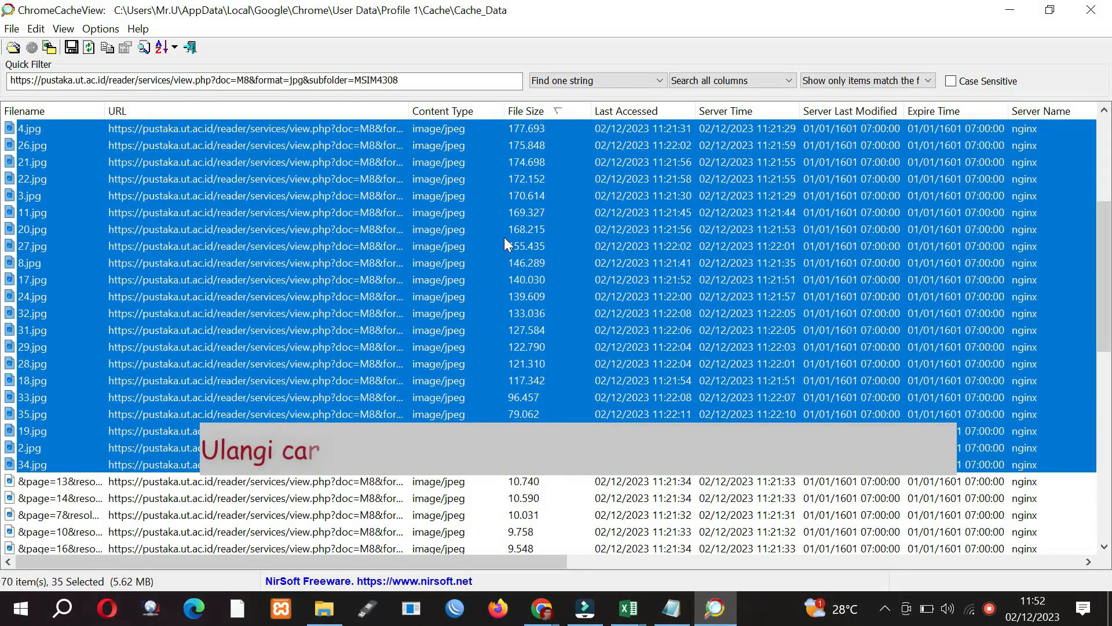
click(247, 80)
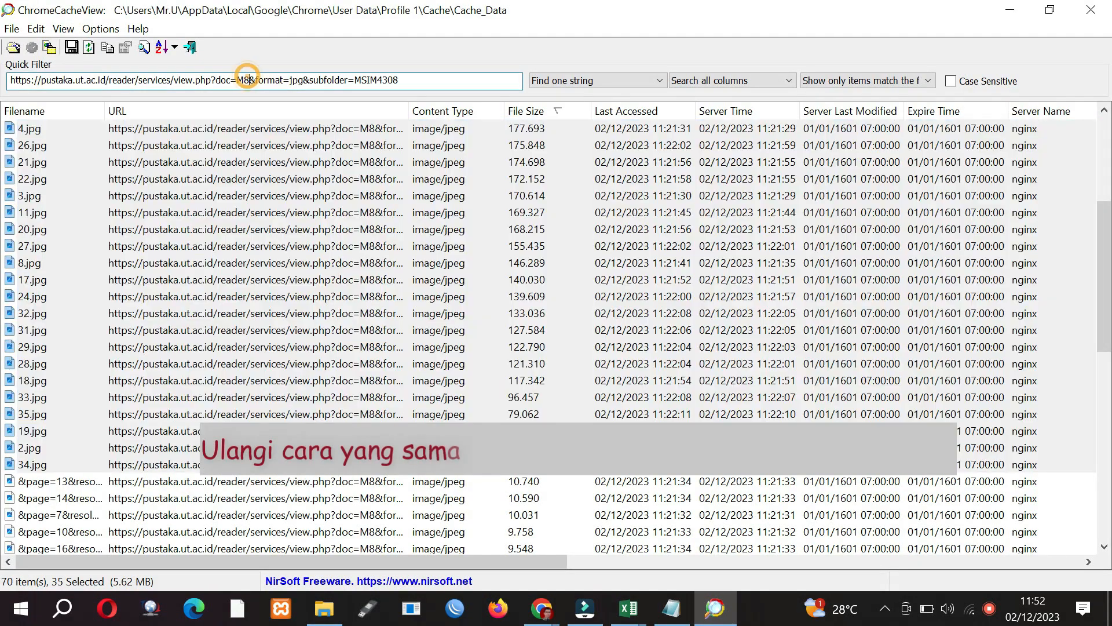
key(shift+Left)
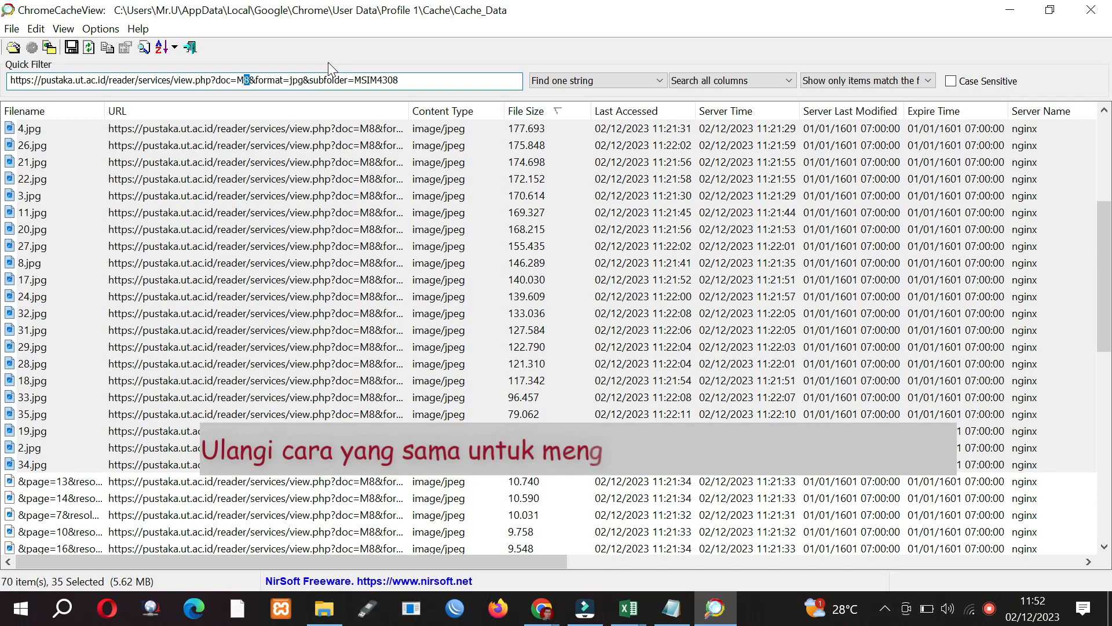
text(7)
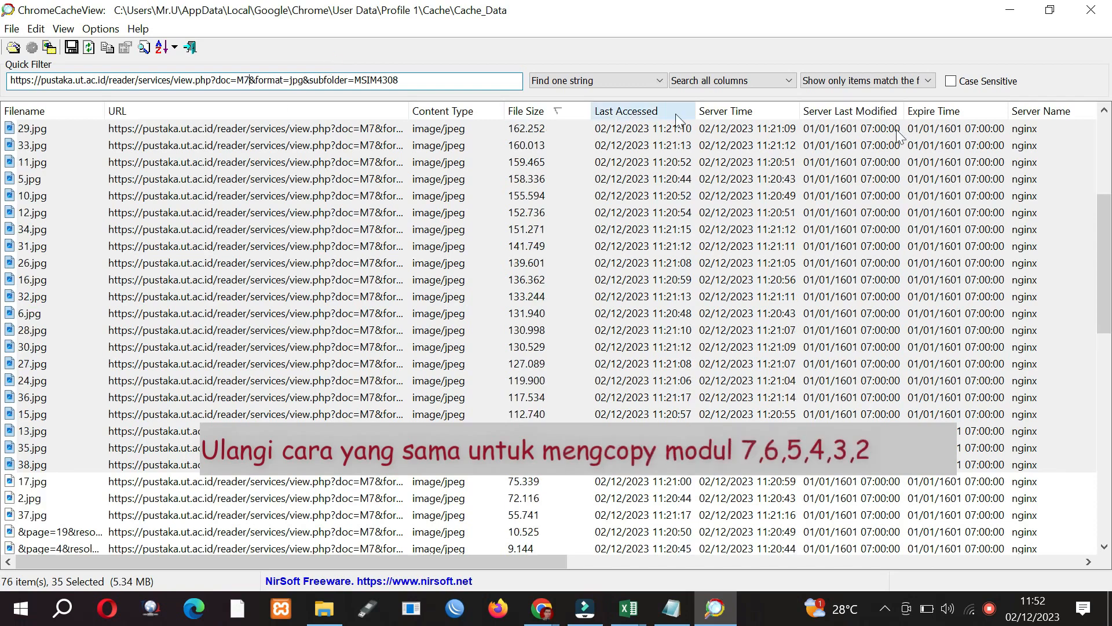
- Select all full-size Module 7 page images in the size-sorted list, from 37.jpg up to 1.jpg
drag(1107, 224, 1107, 237)
click(602, 500)
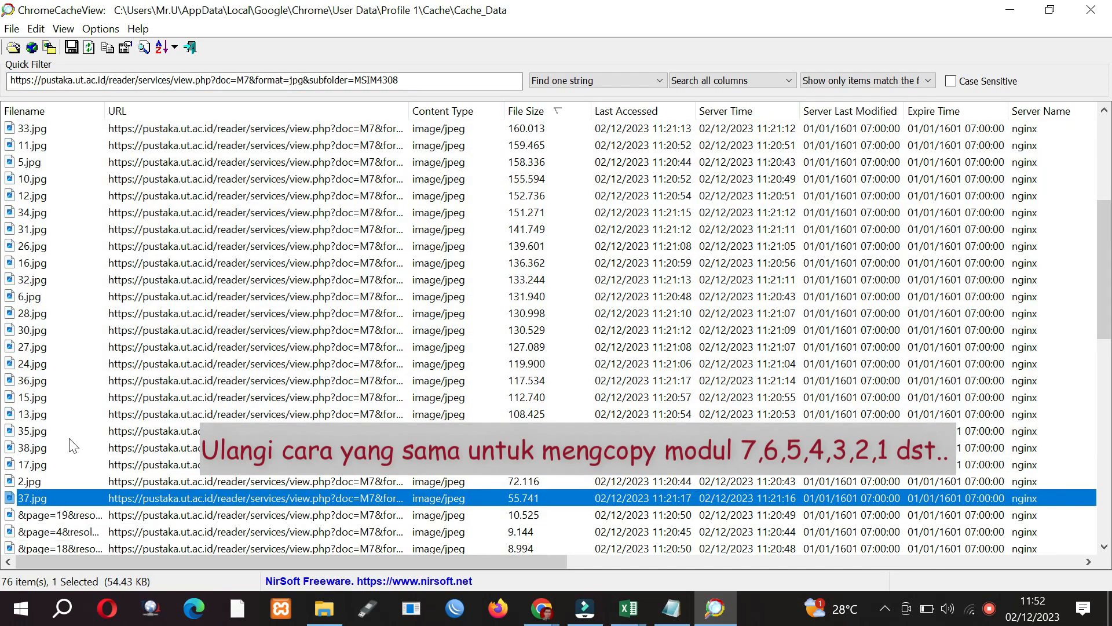
drag(1106, 236, 1103, 129)
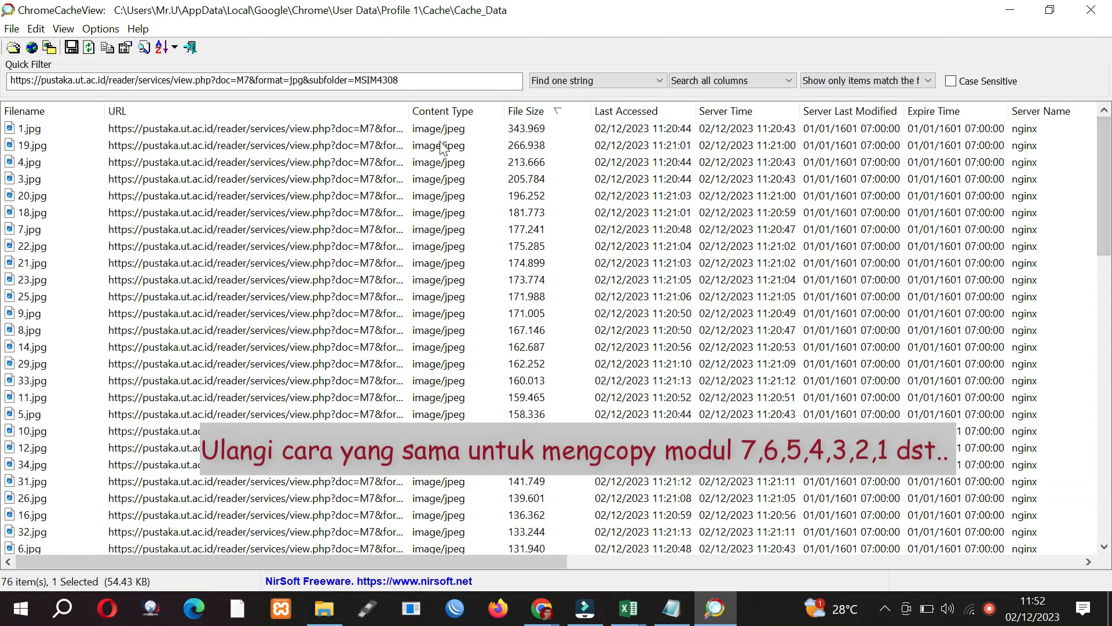
key(ctrl+a)
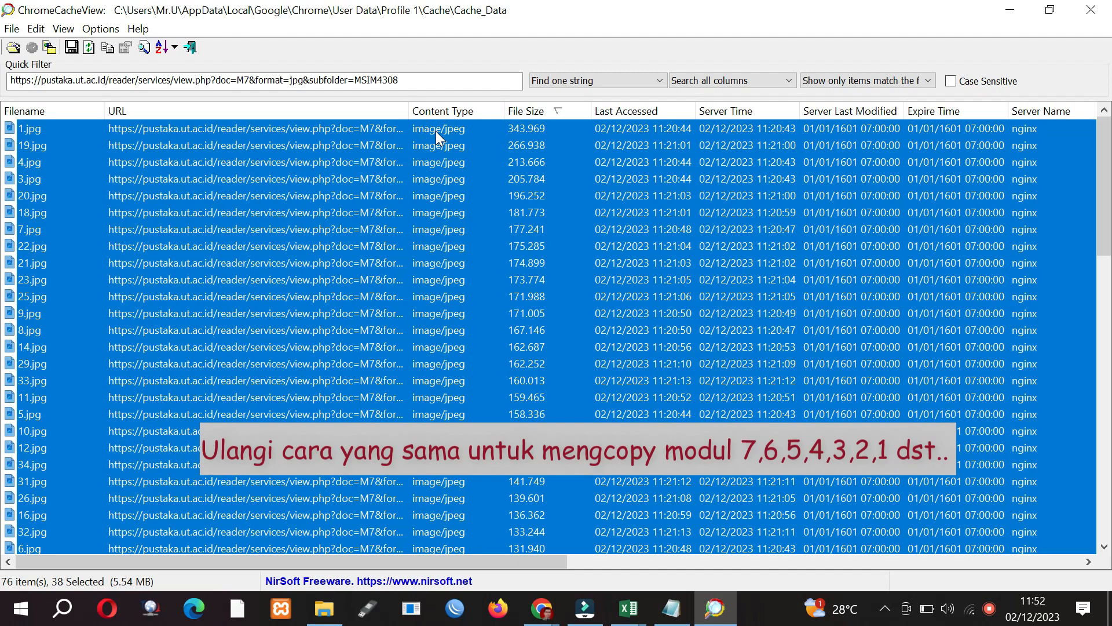
- Copy the selected Module 7 cache files to the folder D:\chromecacheview\BMP\M7
right_click(436, 131)
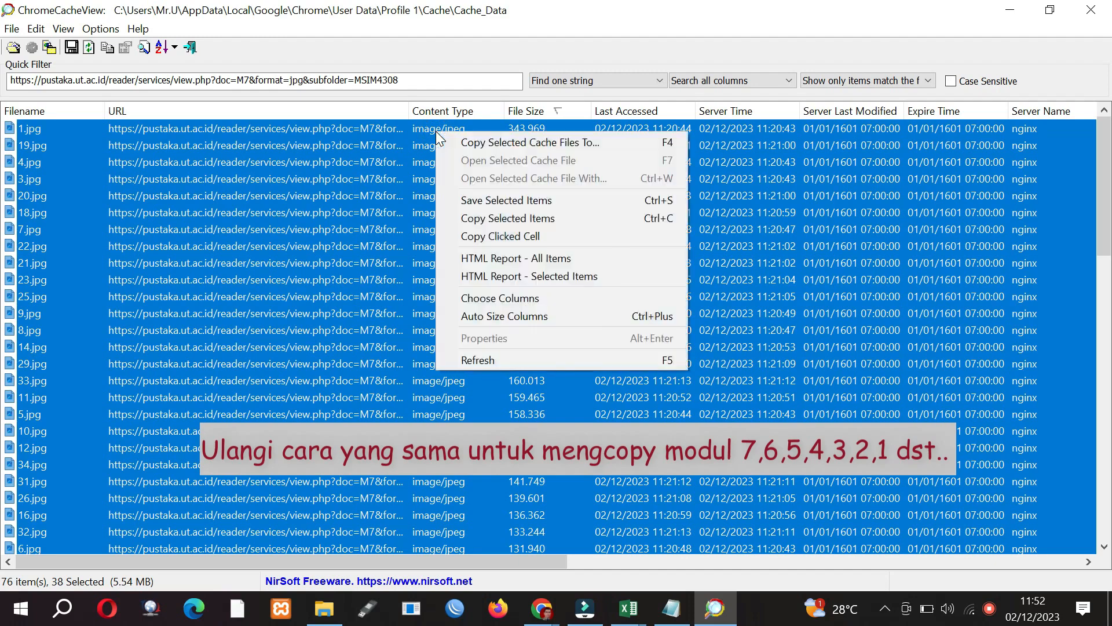
click(536, 144)
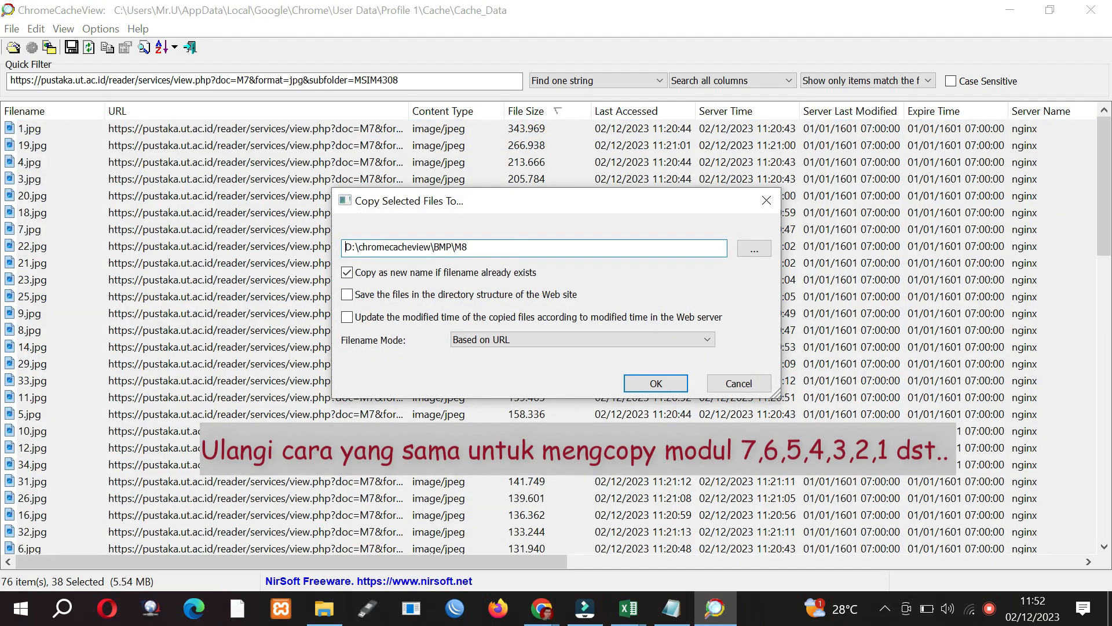
key(BackSpace)
text(7)
click(754, 248)
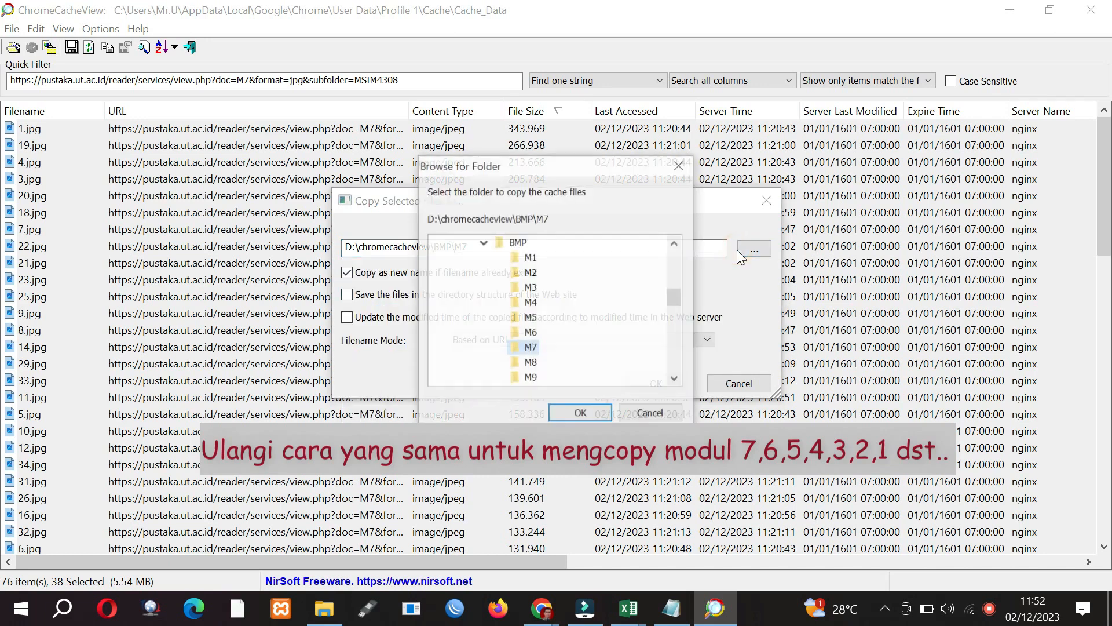
click(580, 413)
click(659, 379)
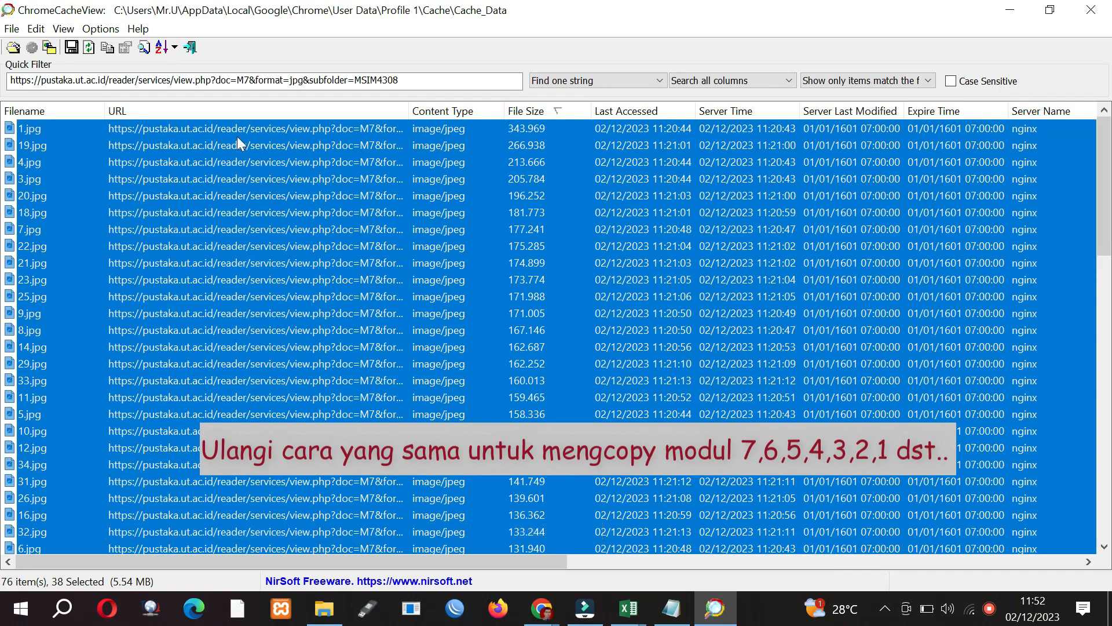
- In File Explorer, check the copied images in BMP\M7, look into the BMP\M6 folder, and return to ChromeCacheView
click(325, 608)
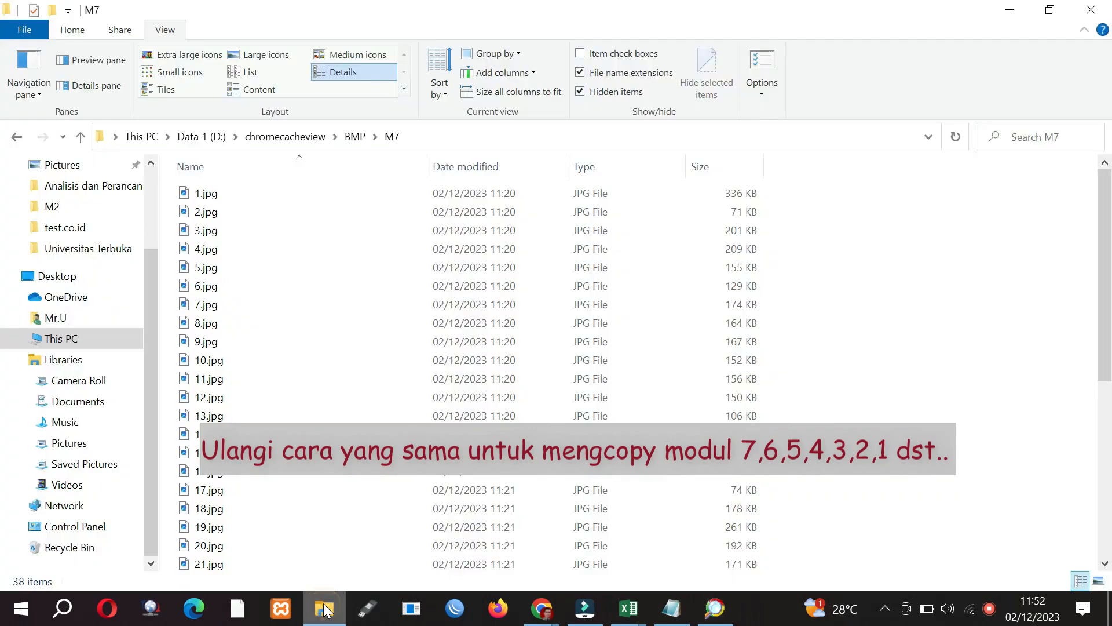
click(355, 136)
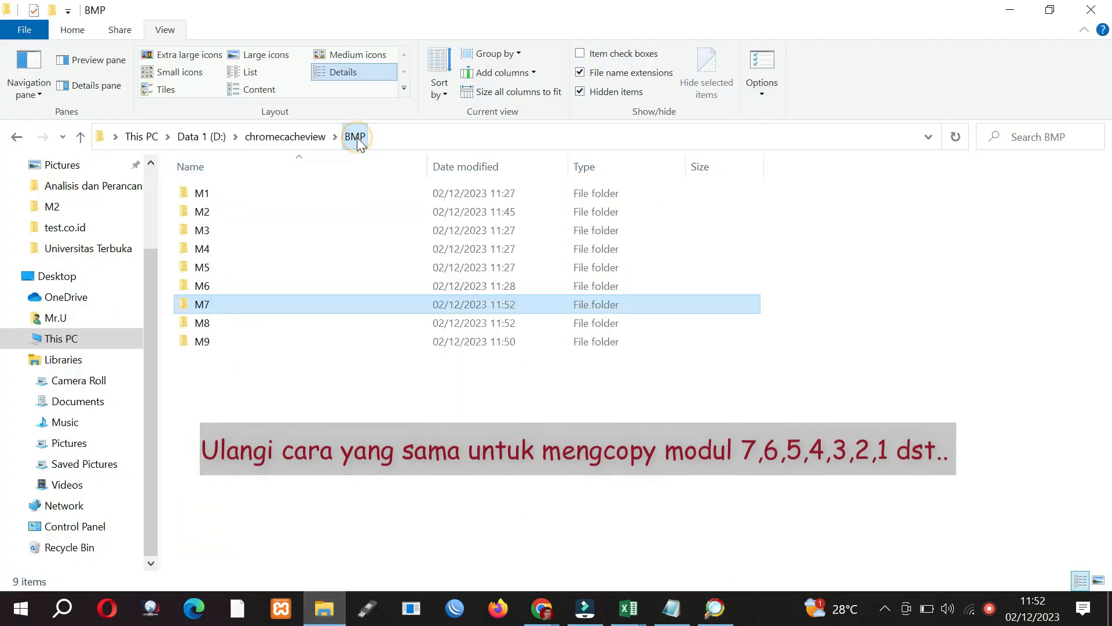
click(258, 286)
double_click(258, 286)
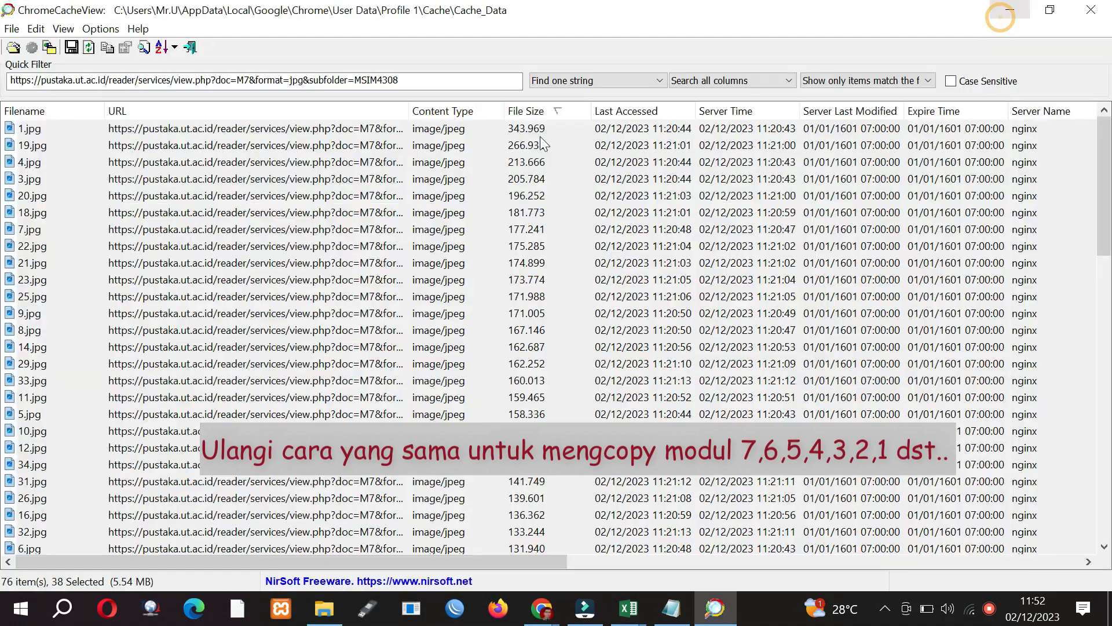
click(1010, 9)
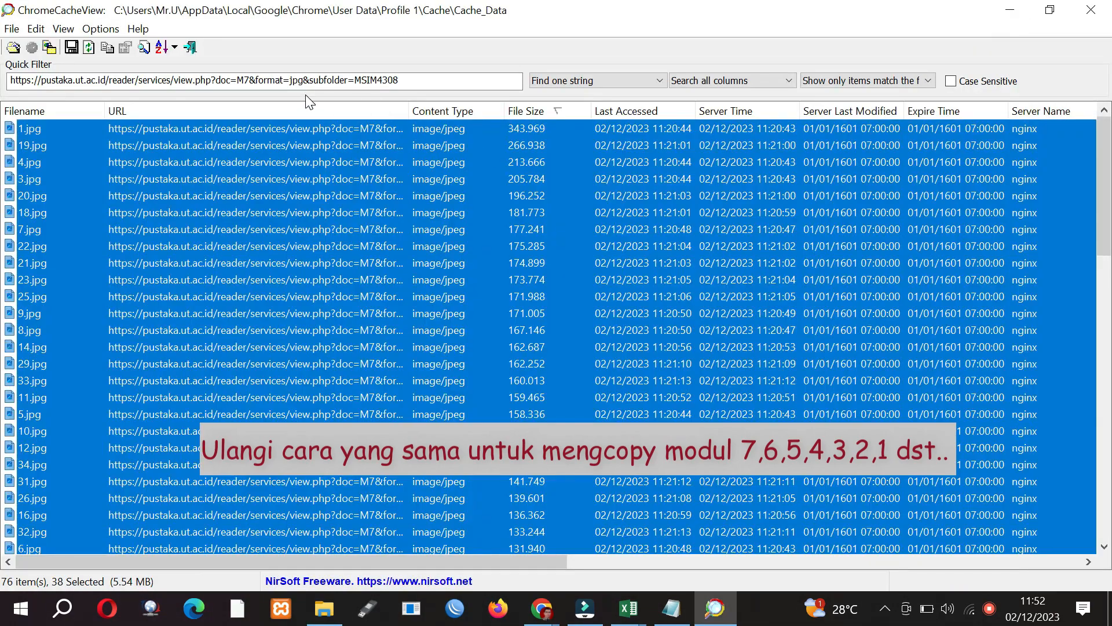
- Change the module code in the quick filter URL to M6 and select all full-size page images from 23.jpg down to 1.jpg
click(246, 81)
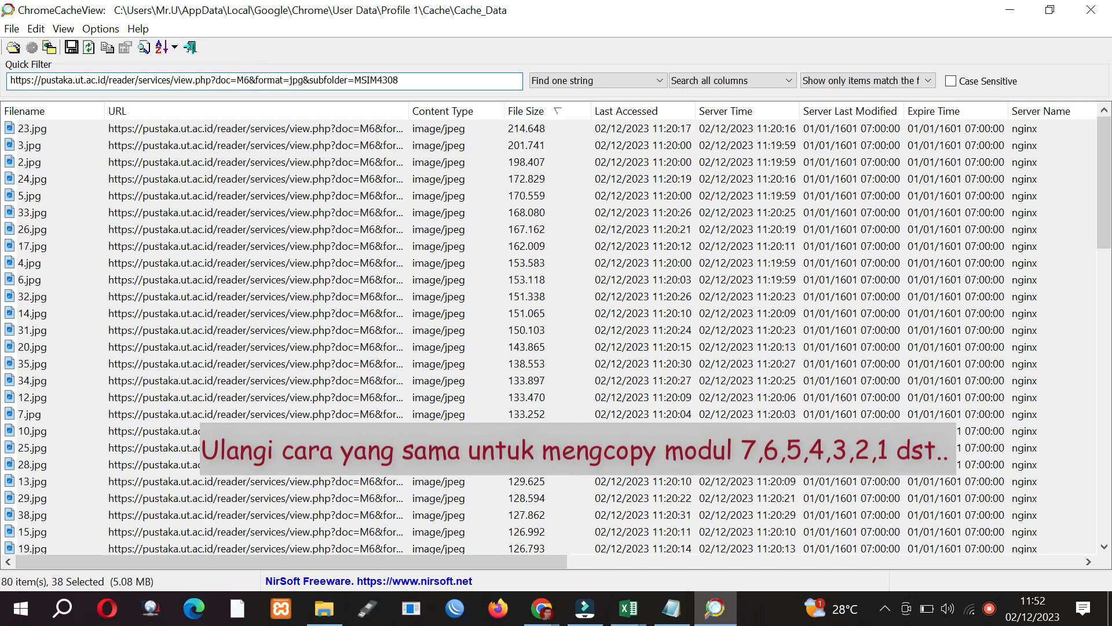
click(837, 129)
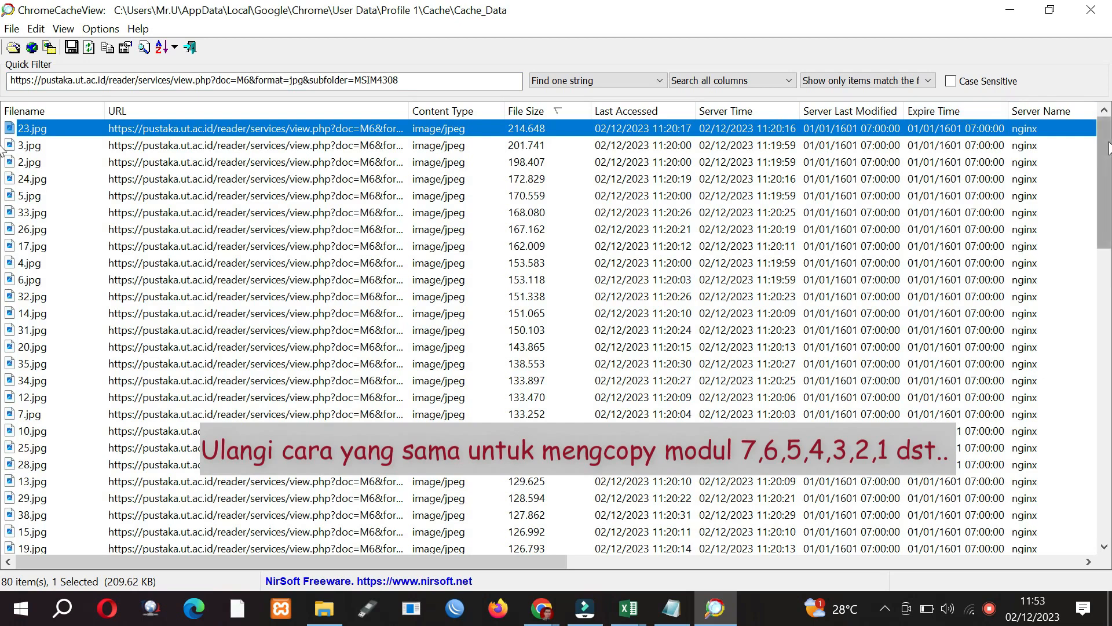
drag(1107, 145, 1108, 259)
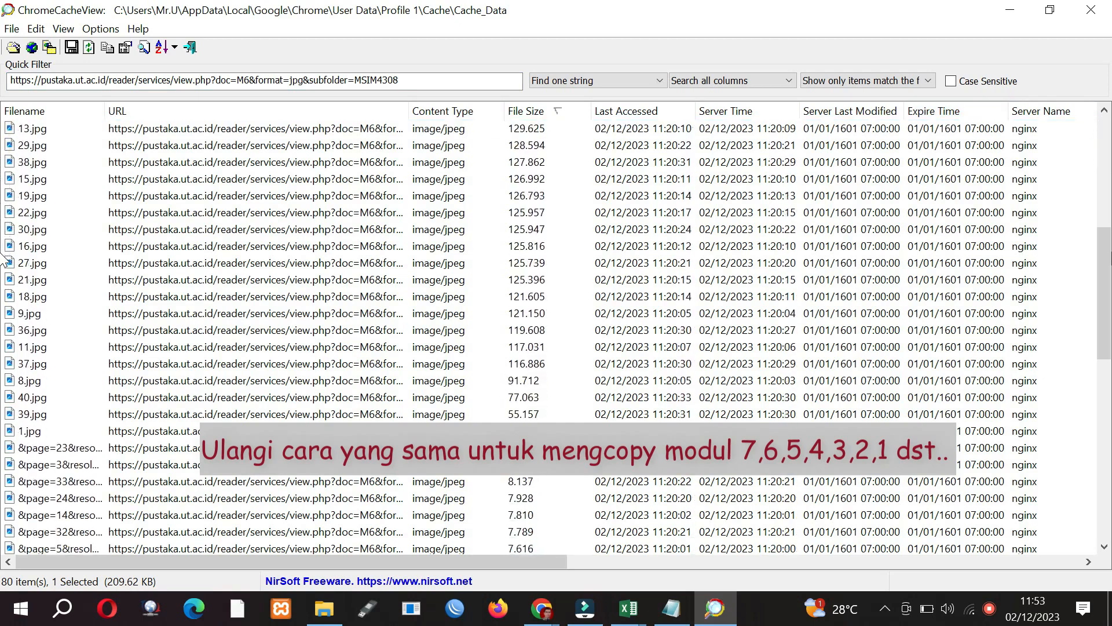
shift+click(151, 431)
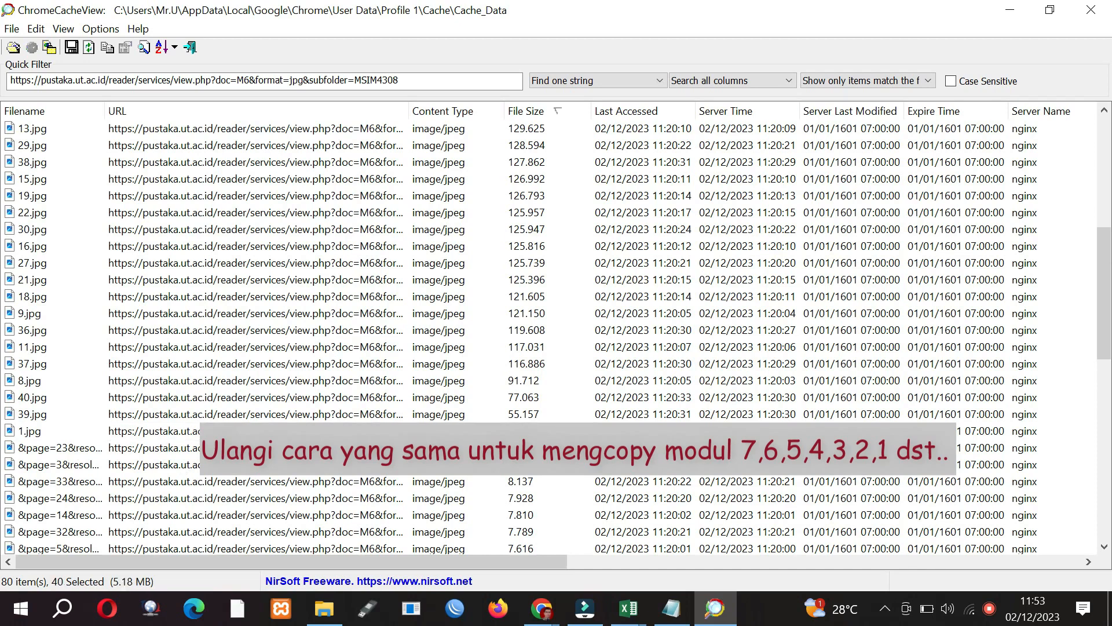
- Copy the selected Module 6 cache files to the folder D:\chromecacheview\BMP\M6
right_click(498, 218)
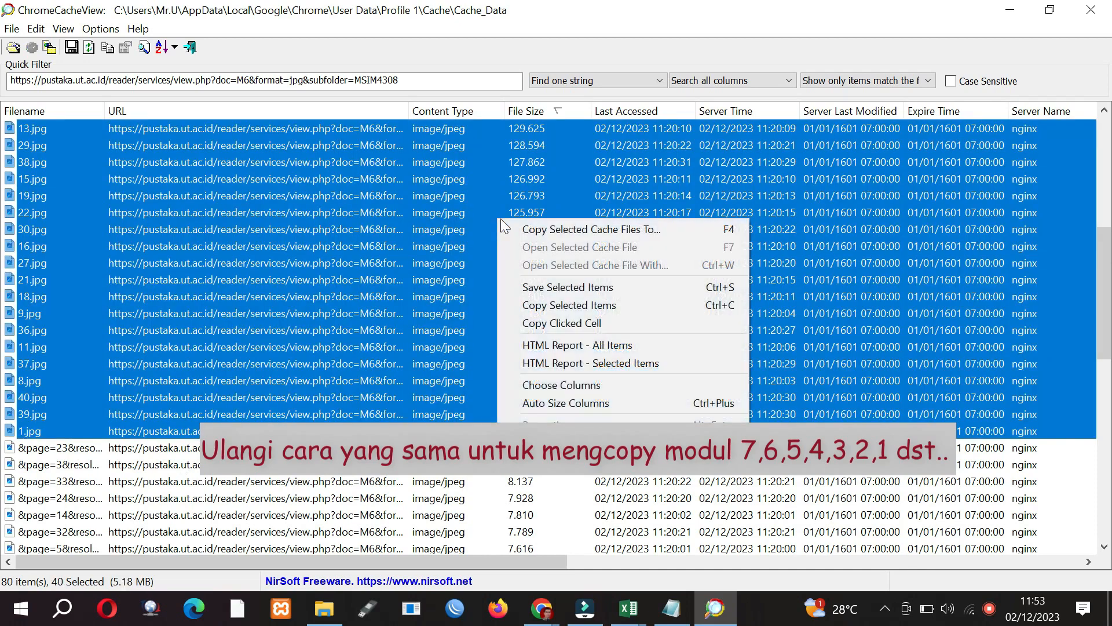
click(539, 229)
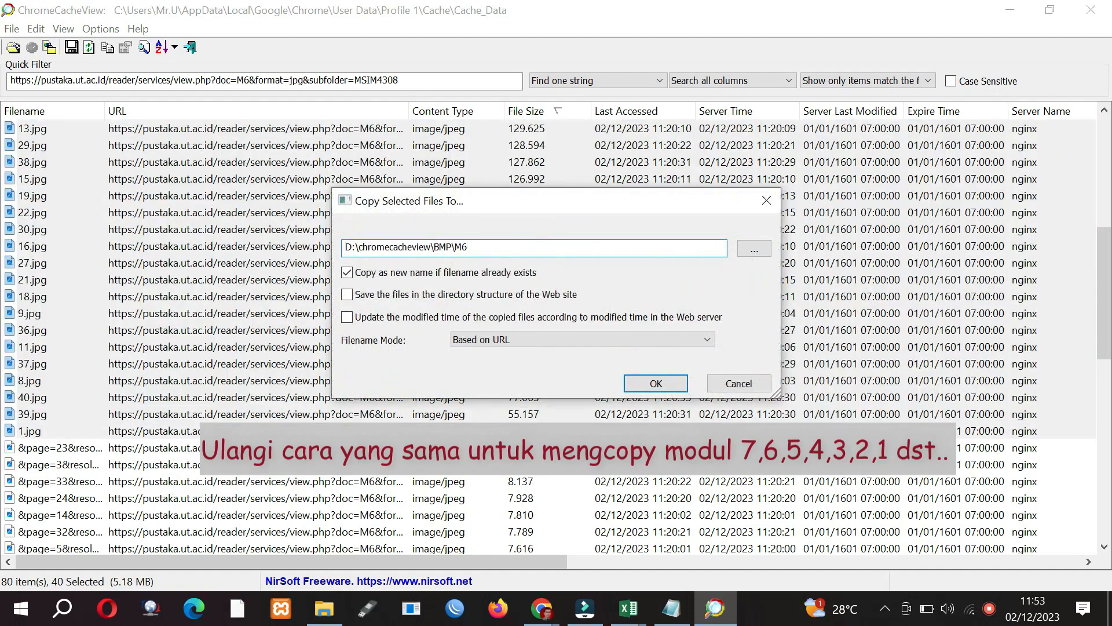
click(656, 383)
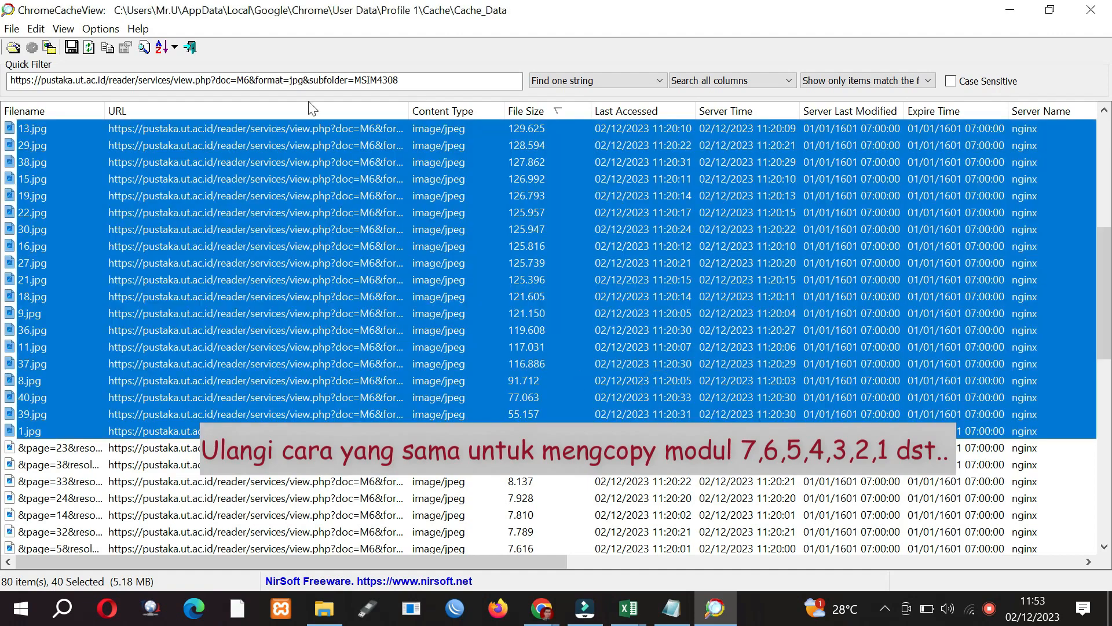
- Change the module code in the quick filter URL to M5 and select all full-size page images from 1.jpg up to 34.jpg
drag(244, 80, 250, 80)
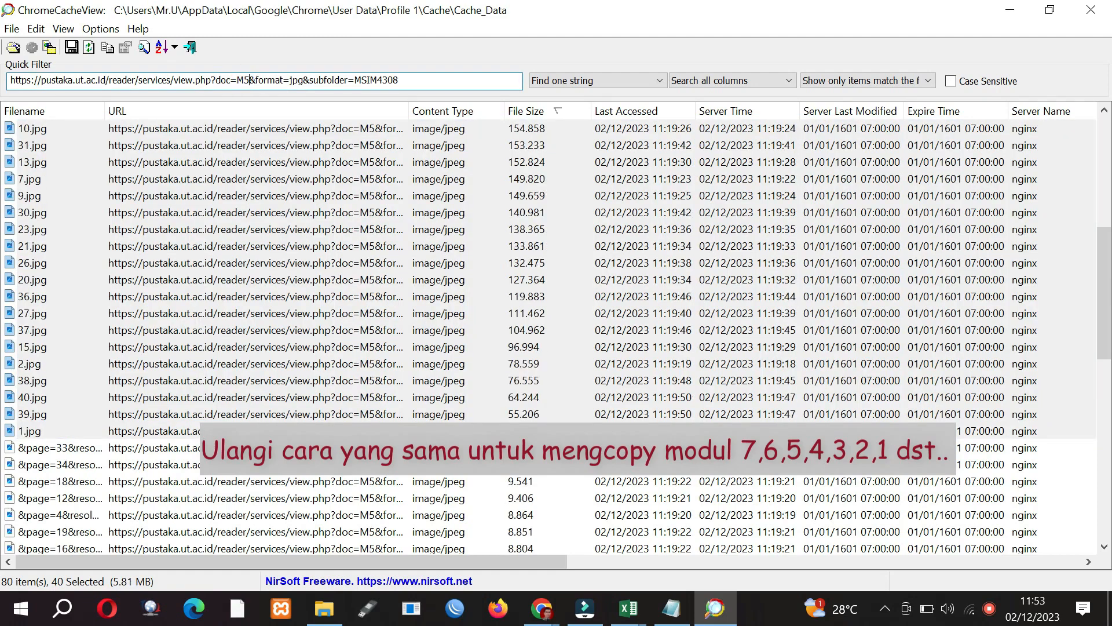
click(177, 431)
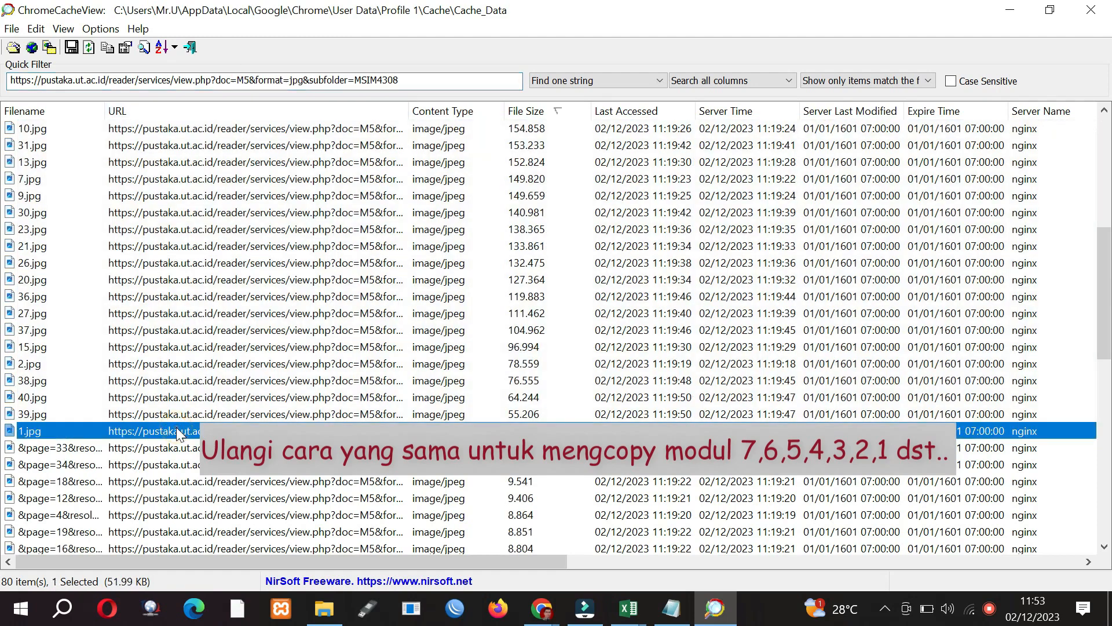
drag(1102, 316, 1102, 197)
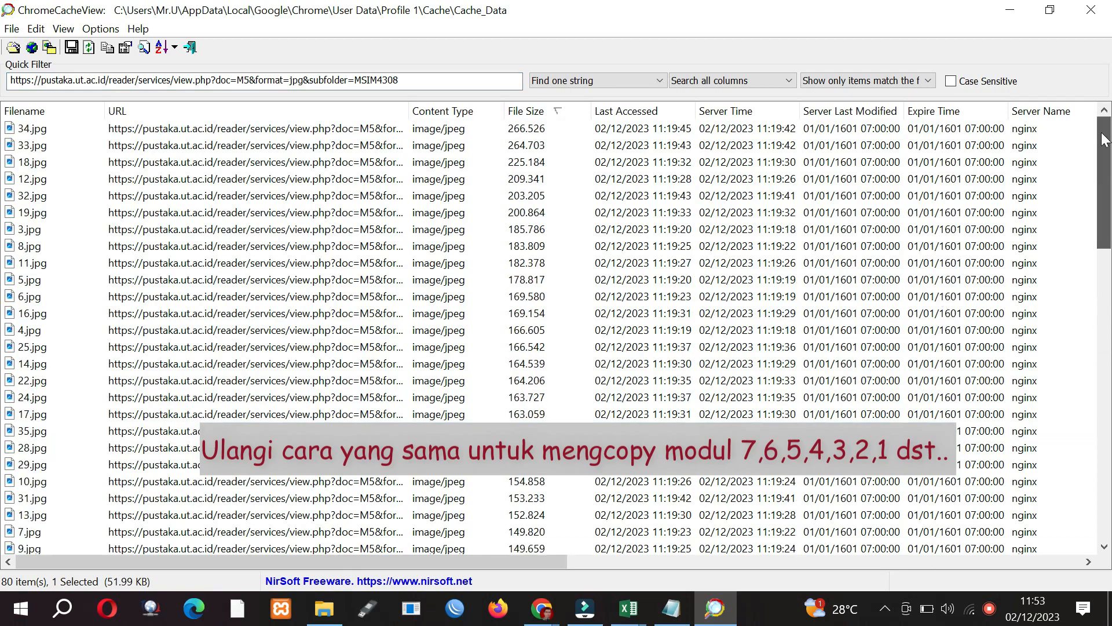
key(ctrl+a)
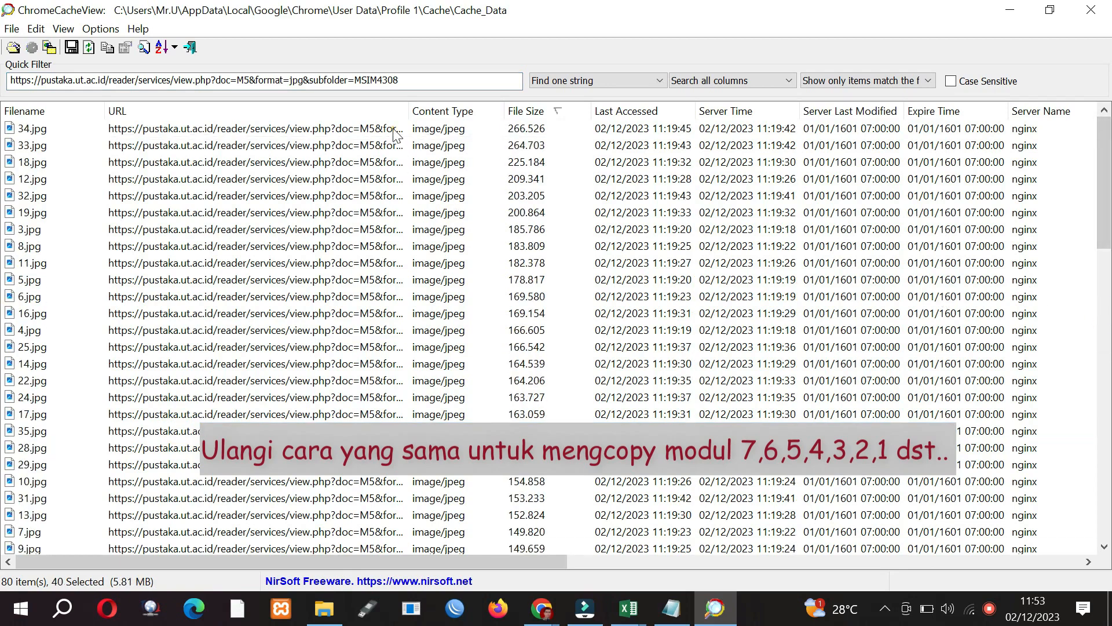
- Copy the selected Module 5 cache files to the folder D:\chromecacheview\BMP\M5
right_click(393, 127)
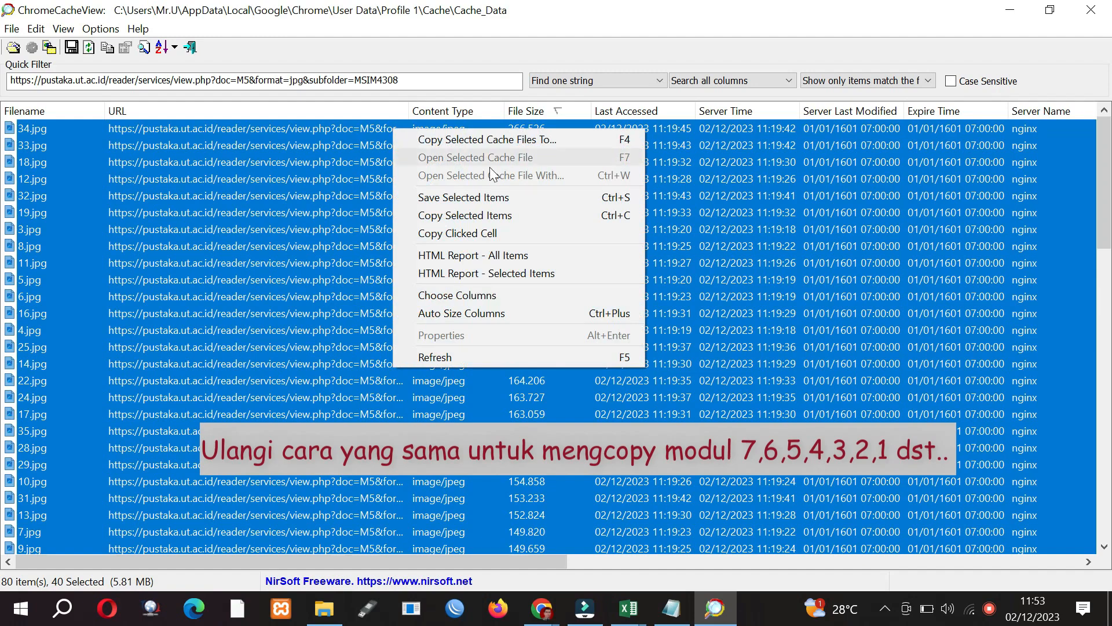
click(533, 147)
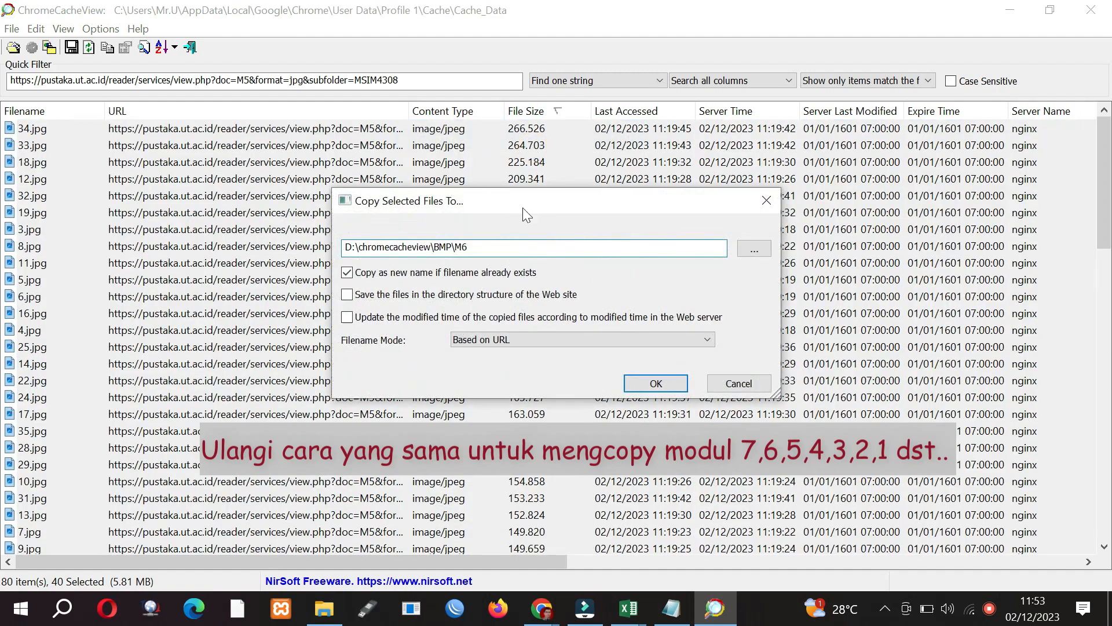
click(644, 384)
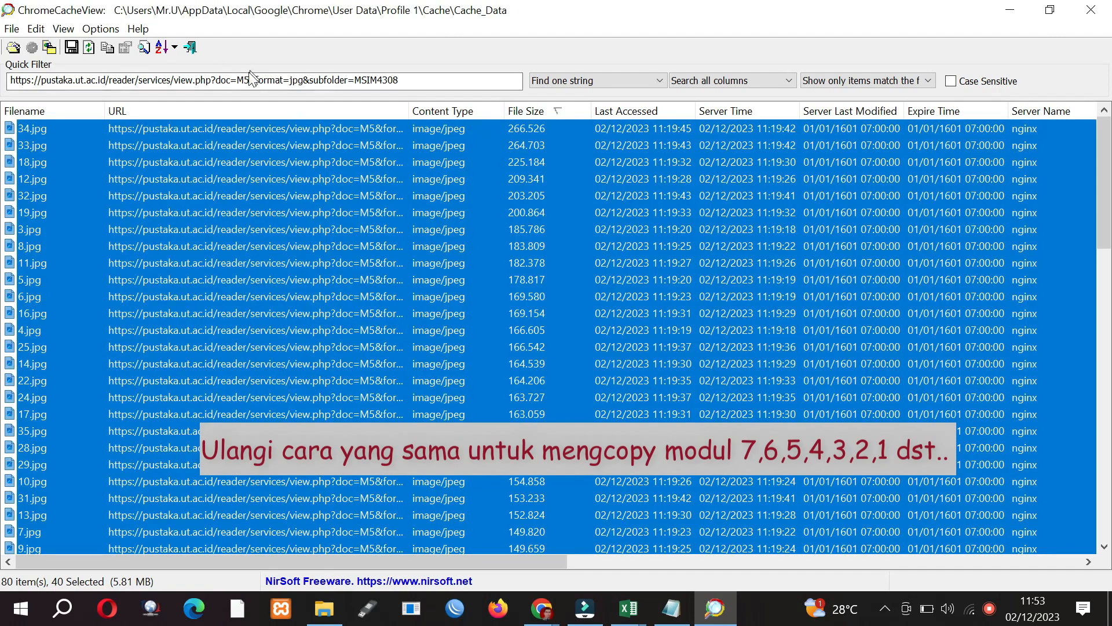
- Change the module code in the quick filter URL to M4 and select all full-size page images from 4.jpg down to 1.jpg
drag(250, 80, 243, 80)
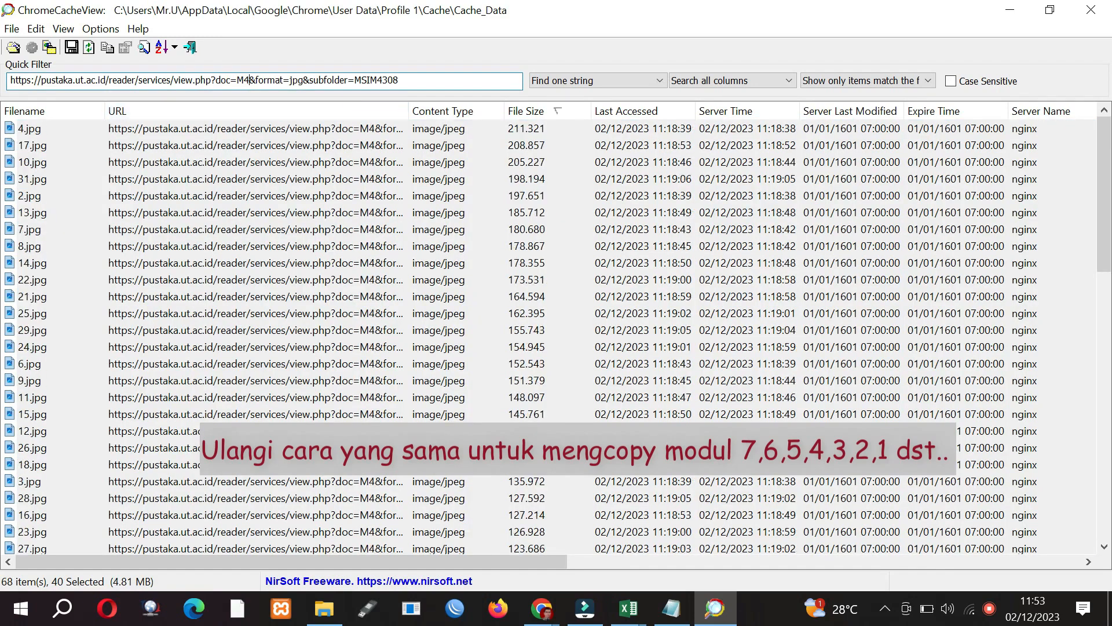
click(244, 129)
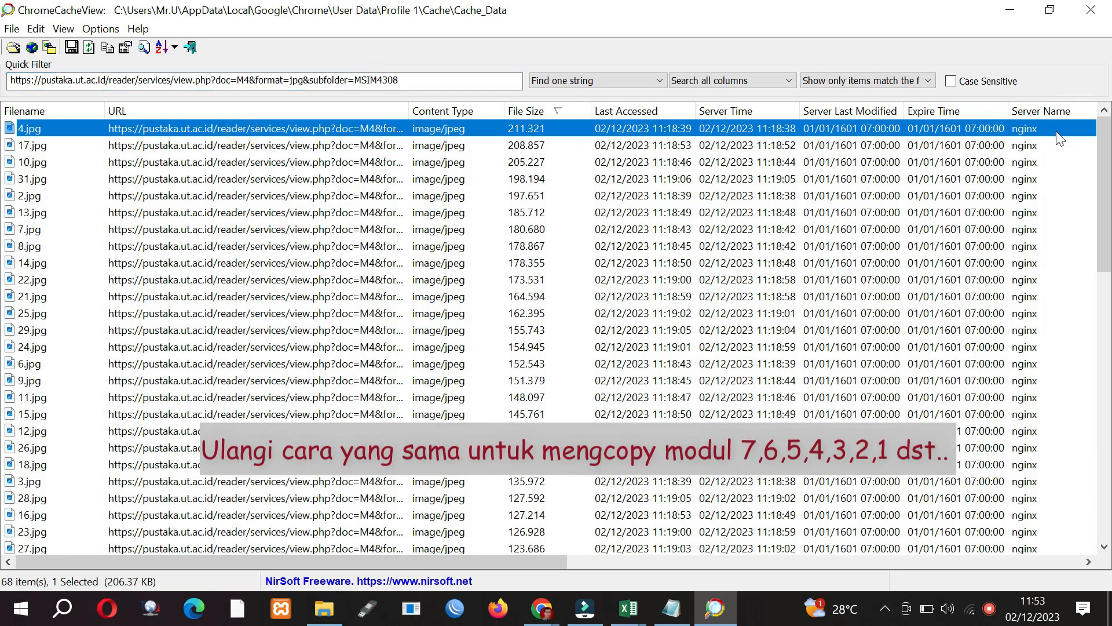
scroll(1105, 164, down, 3)
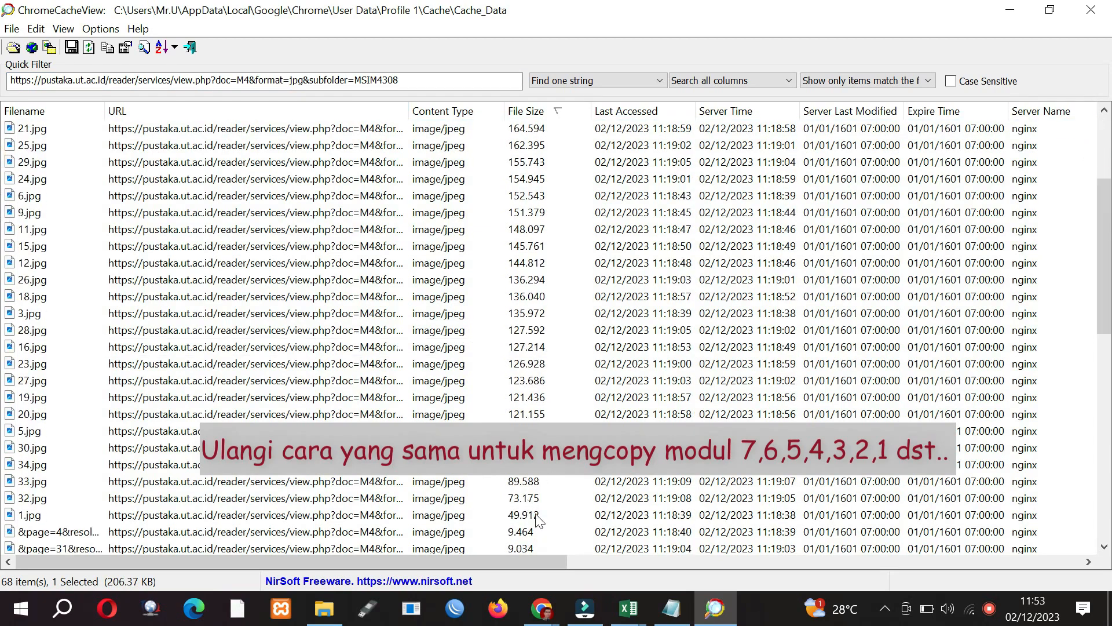
shift+click(537, 515)
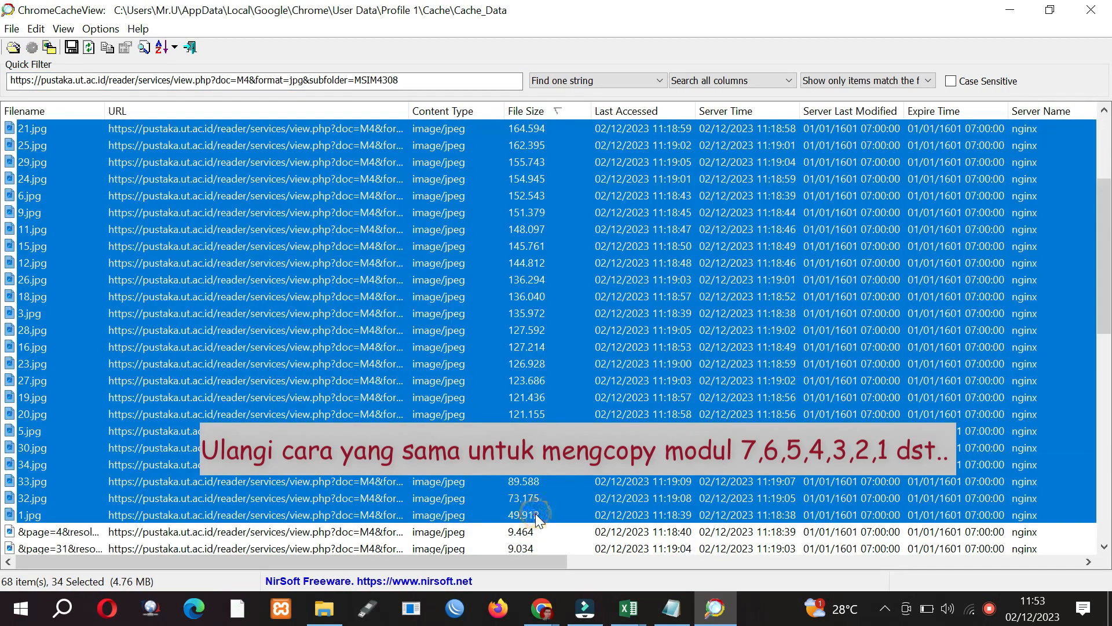
- Copy the selected Module 4 cache files to the folder D:\chromecacheview\BMP\M4
right_click(528, 204)
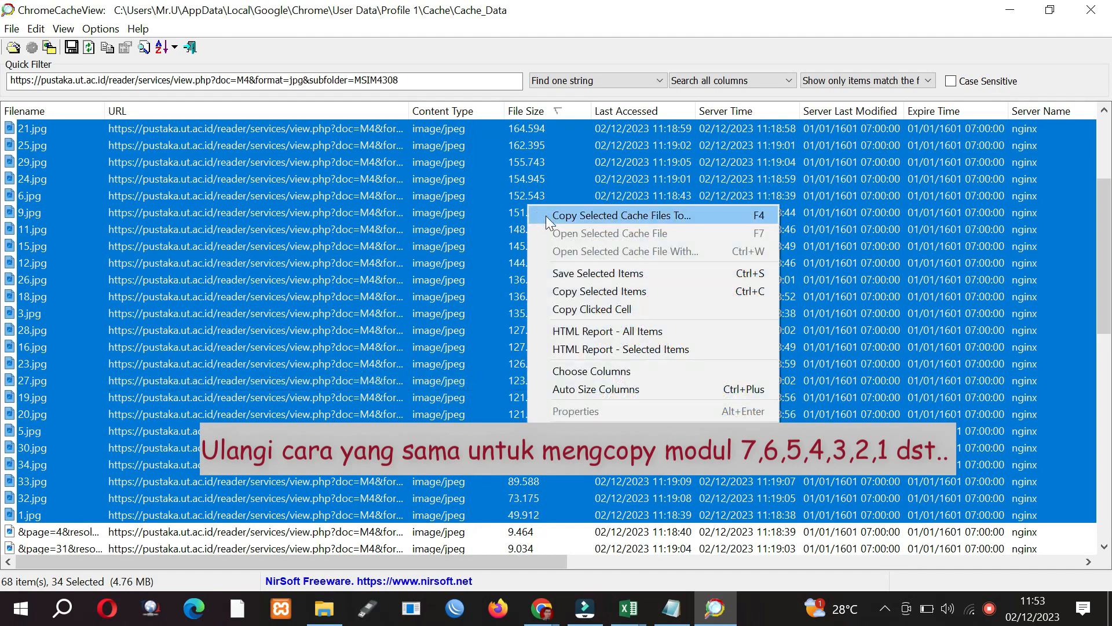
click(547, 216)
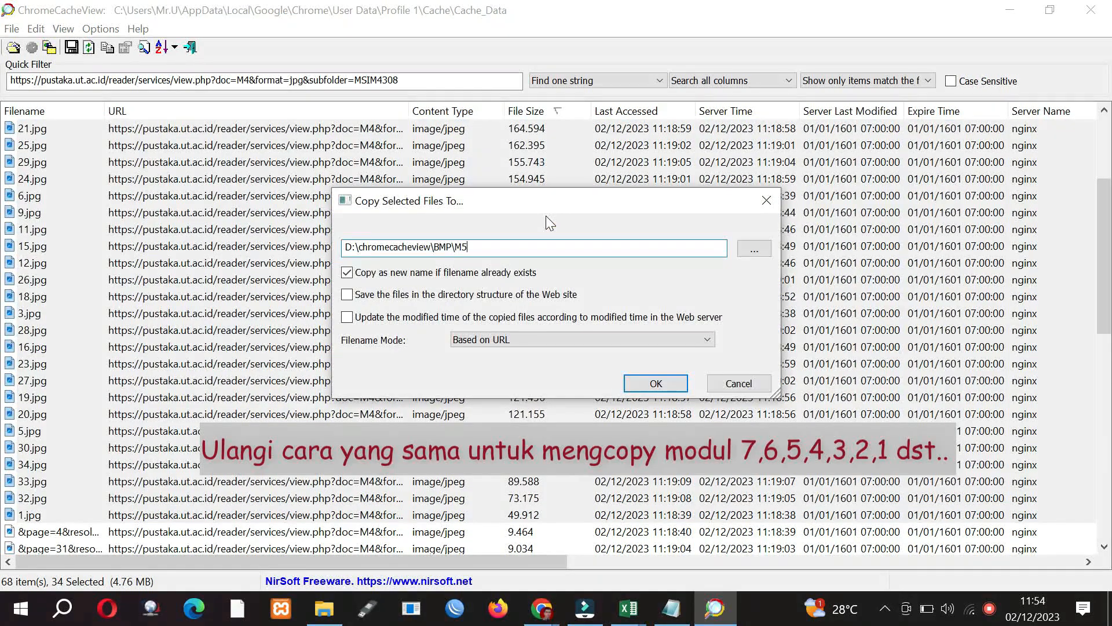
key(BackSpace)
text(4)
click(638, 383)
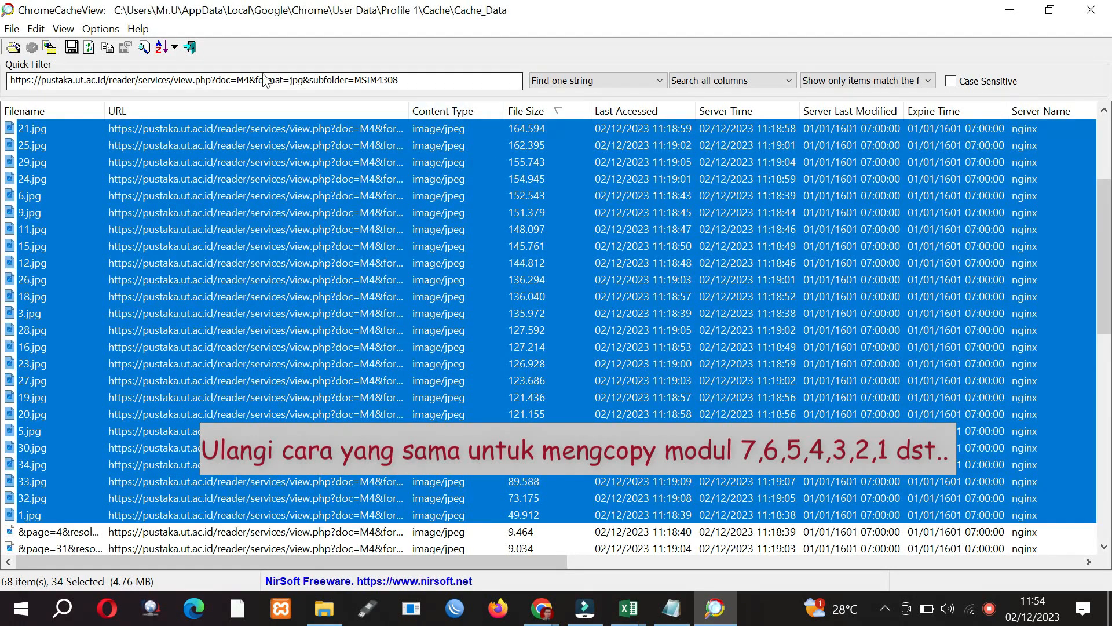
- In File Explorer, check the contents of the M5, M4 and M1 subfolders of D:\chromecacheview\BMP
click(325, 608)
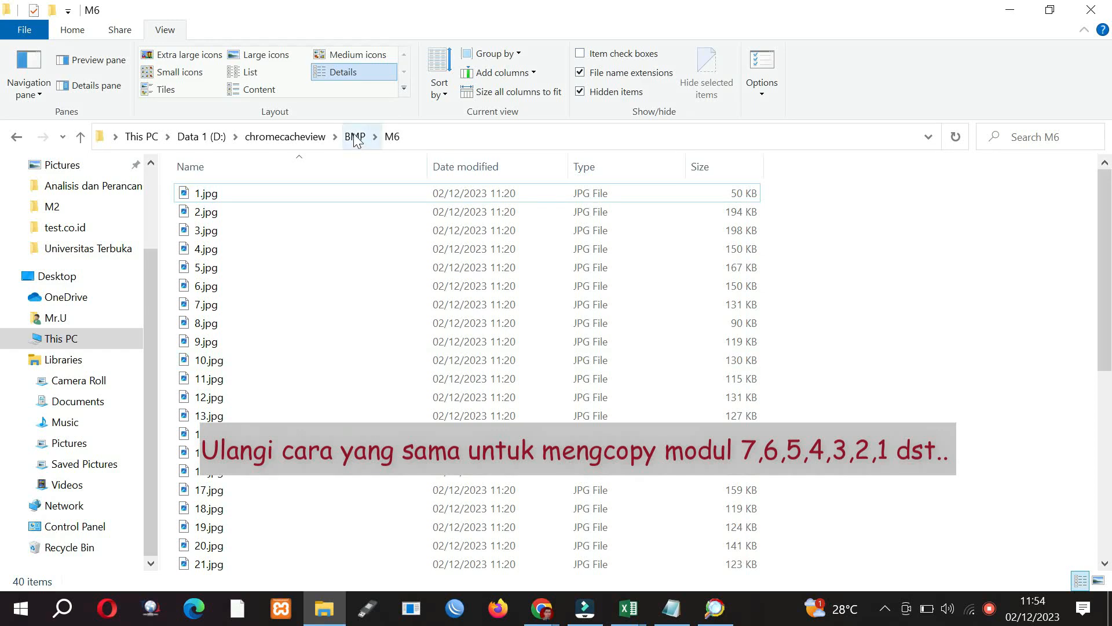
click(356, 136)
double_click(249, 263)
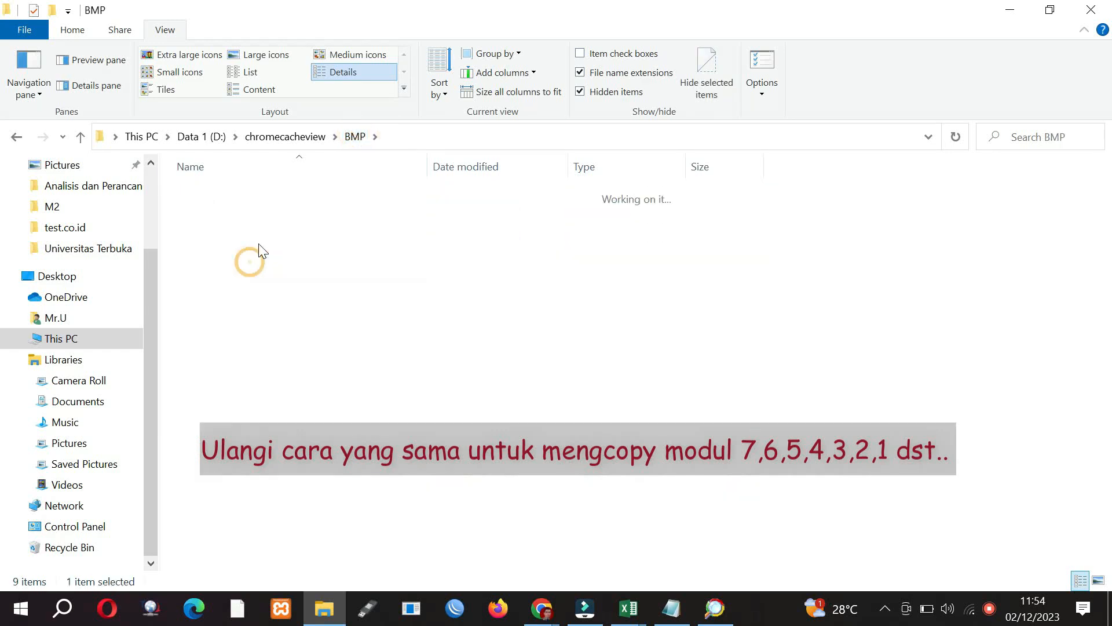
click(355, 138)
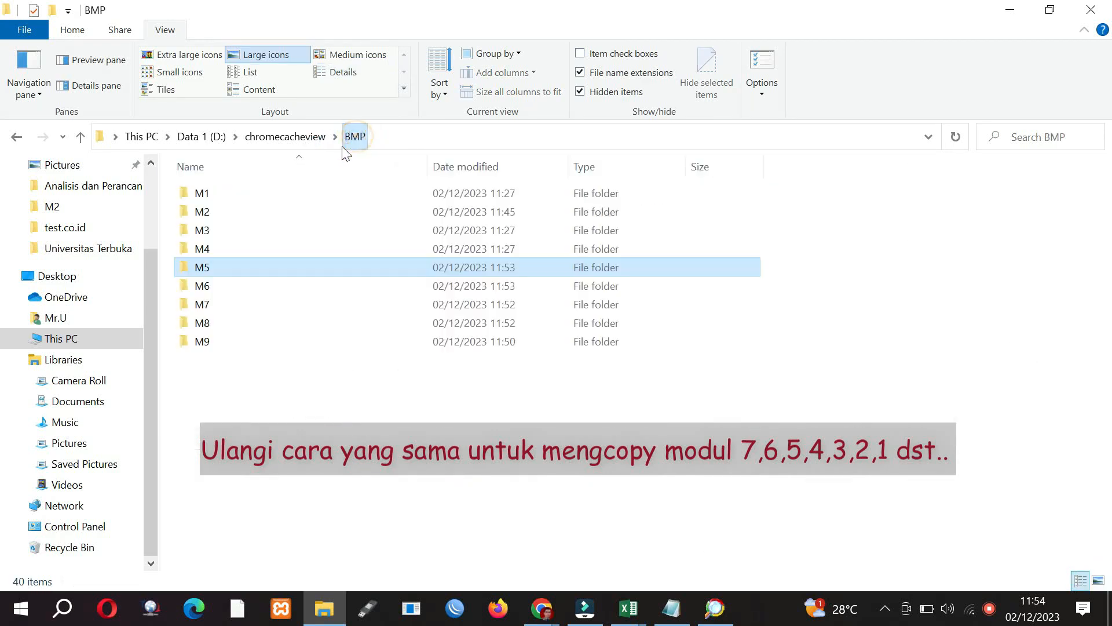
double_click(276, 249)
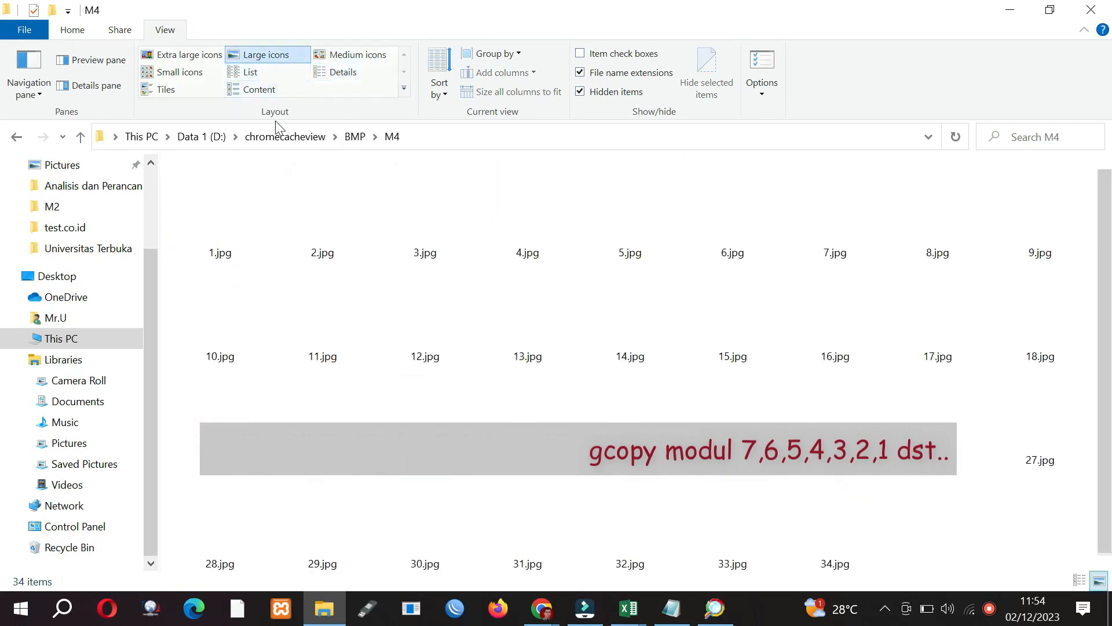
click(354, 136)
click(259, 192)
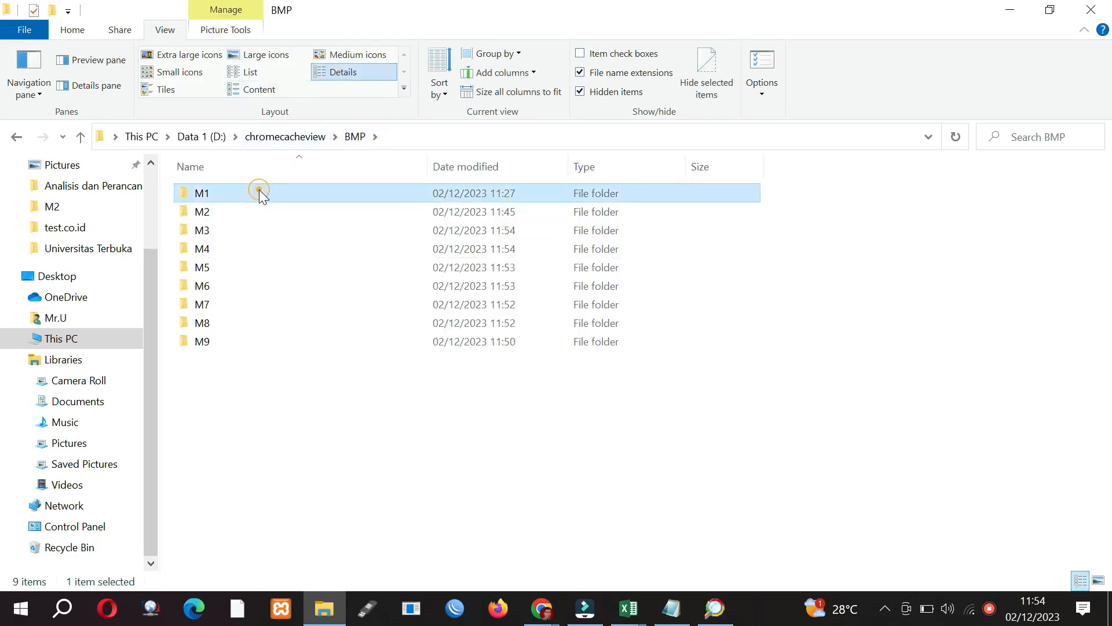
double_click(259, 192)
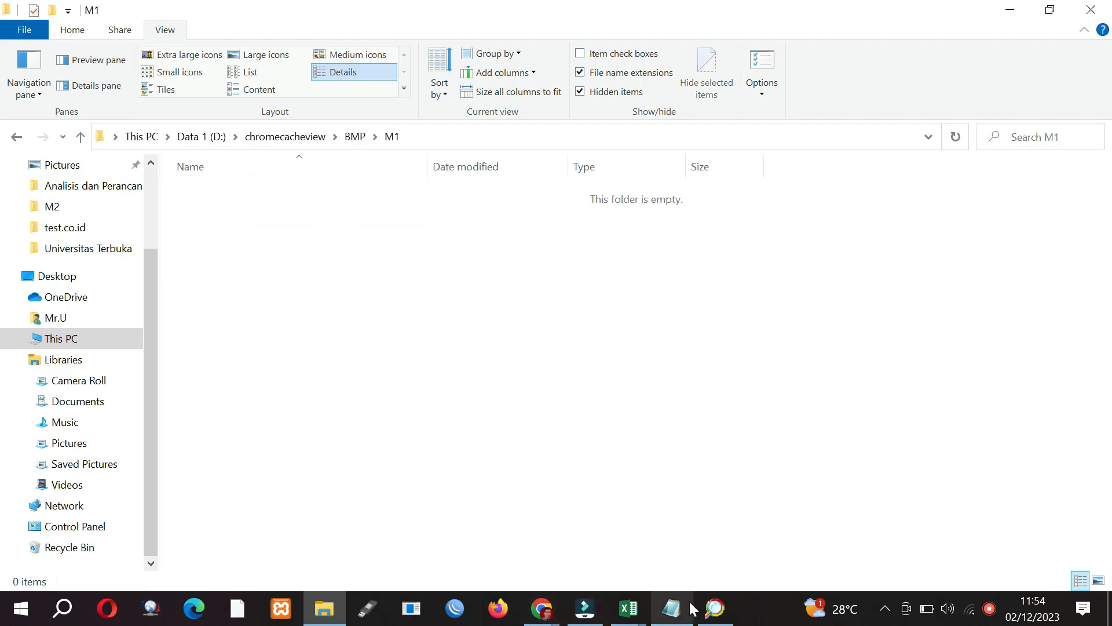
- Switch to ChromeCacheView, change the module code in the quick filter URL to M1, and close the program
click(715, 608)
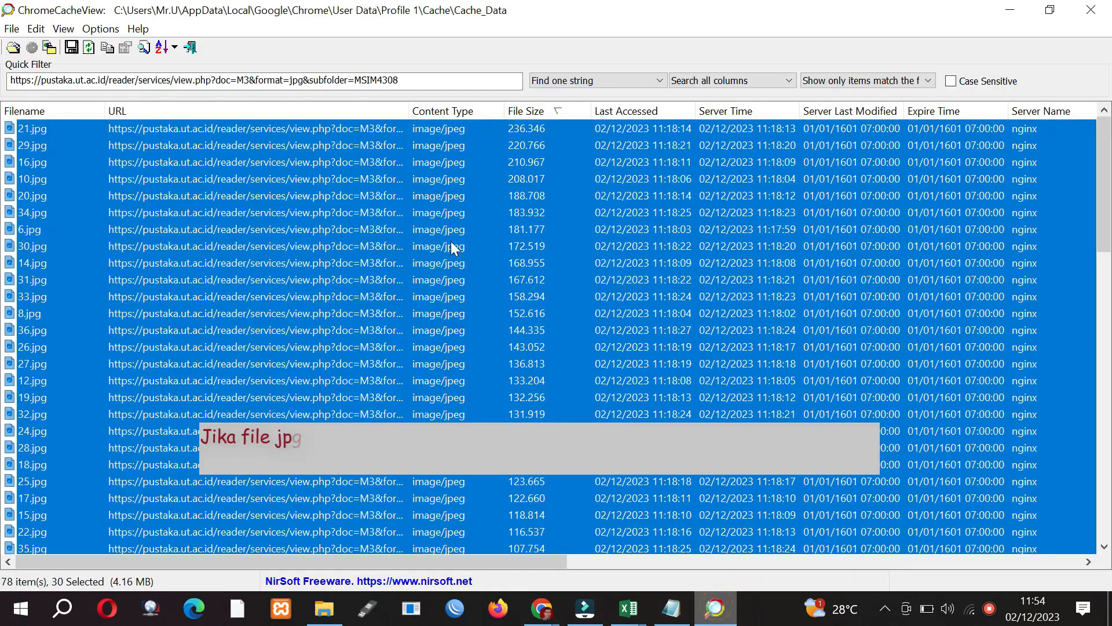
click(247, 79)
key(BackSpace)
text(1)
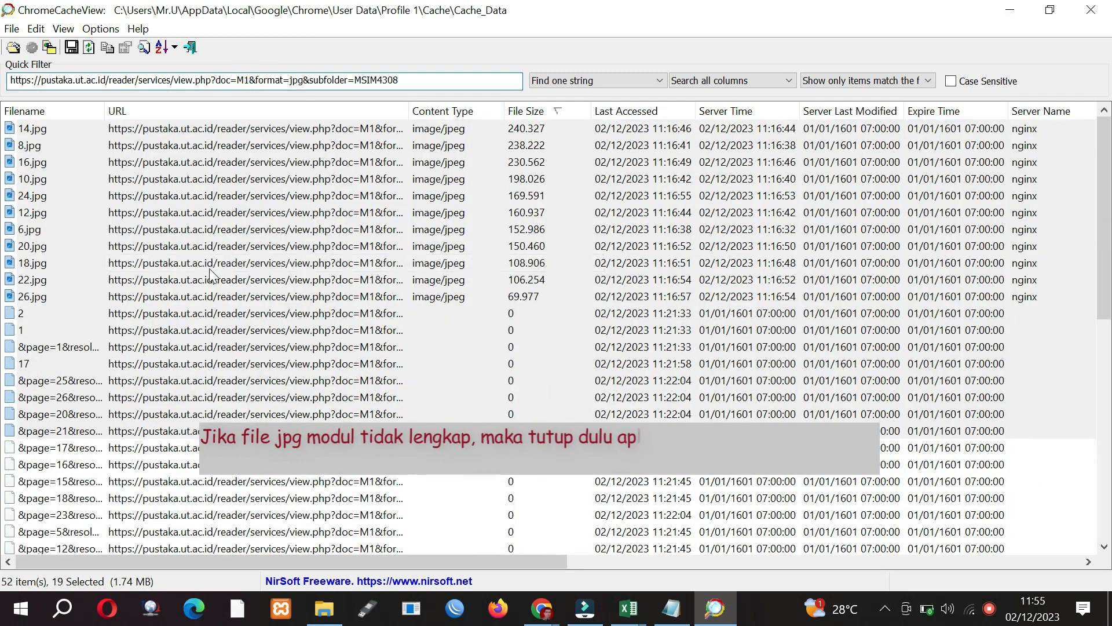
click(1089, 9)
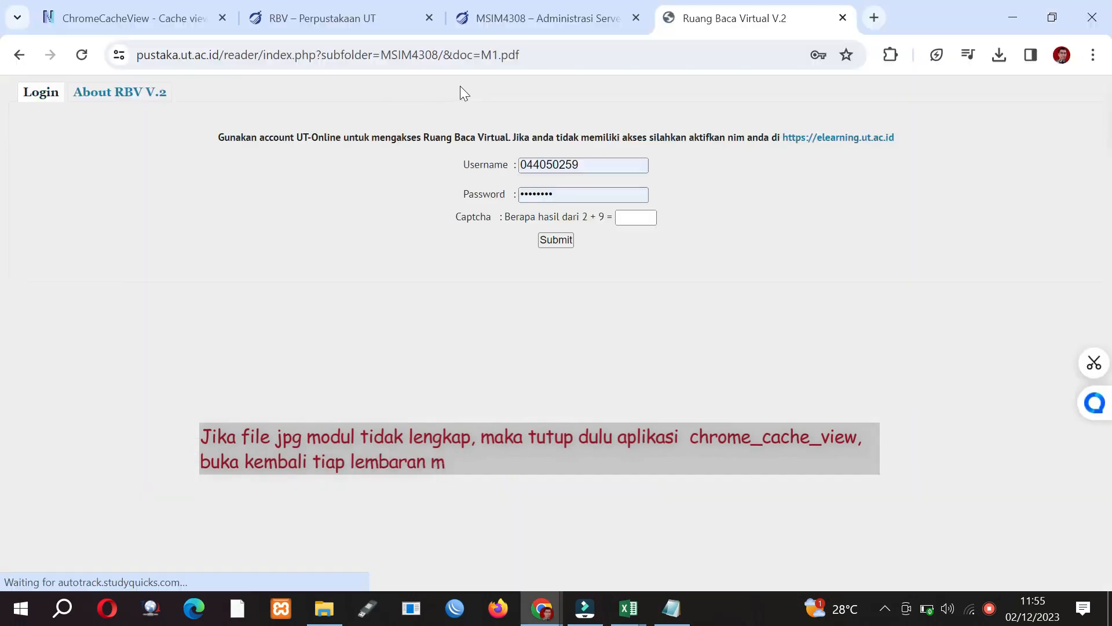
- Log in to the Ruang Baca Virtual reader by answering the captcha sum and open Modul 1
click(626, 215)
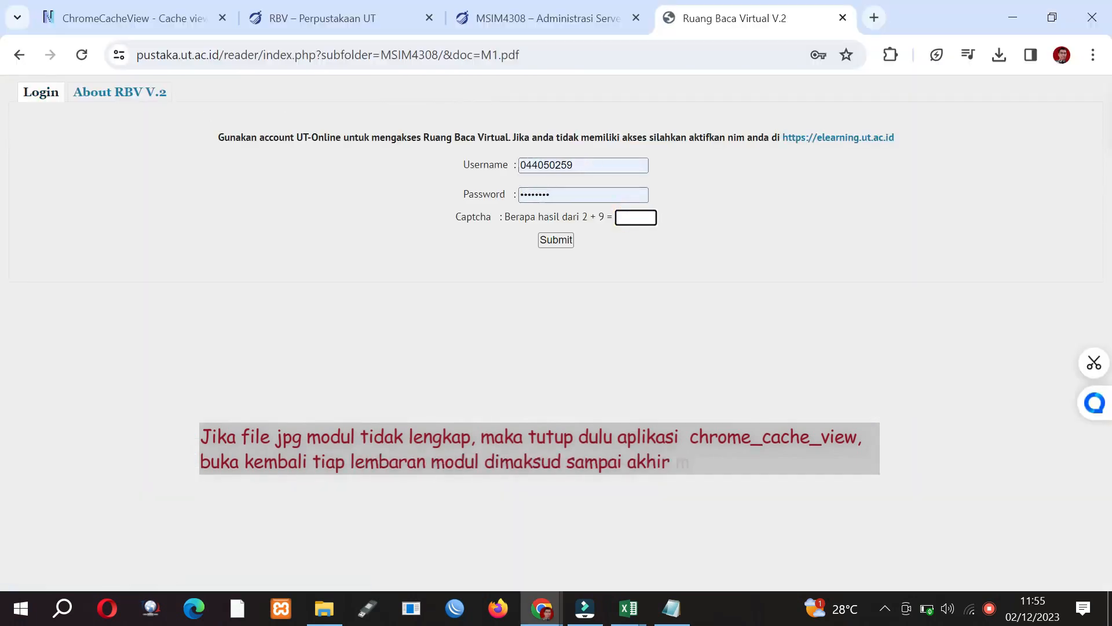
text(11)
click(555, 240)
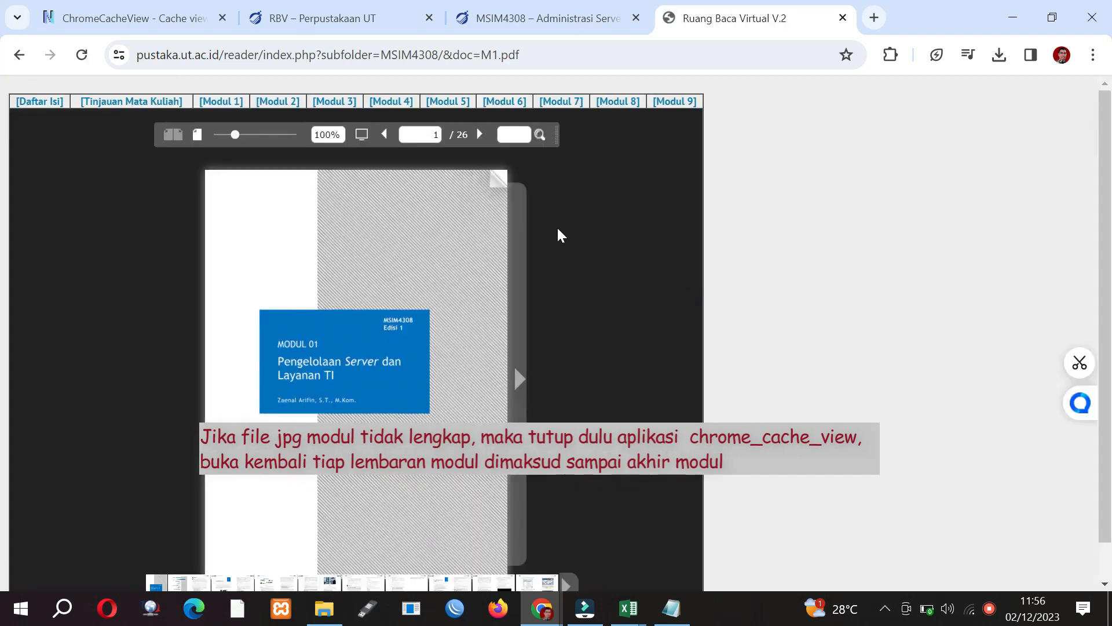
click(221, 102)
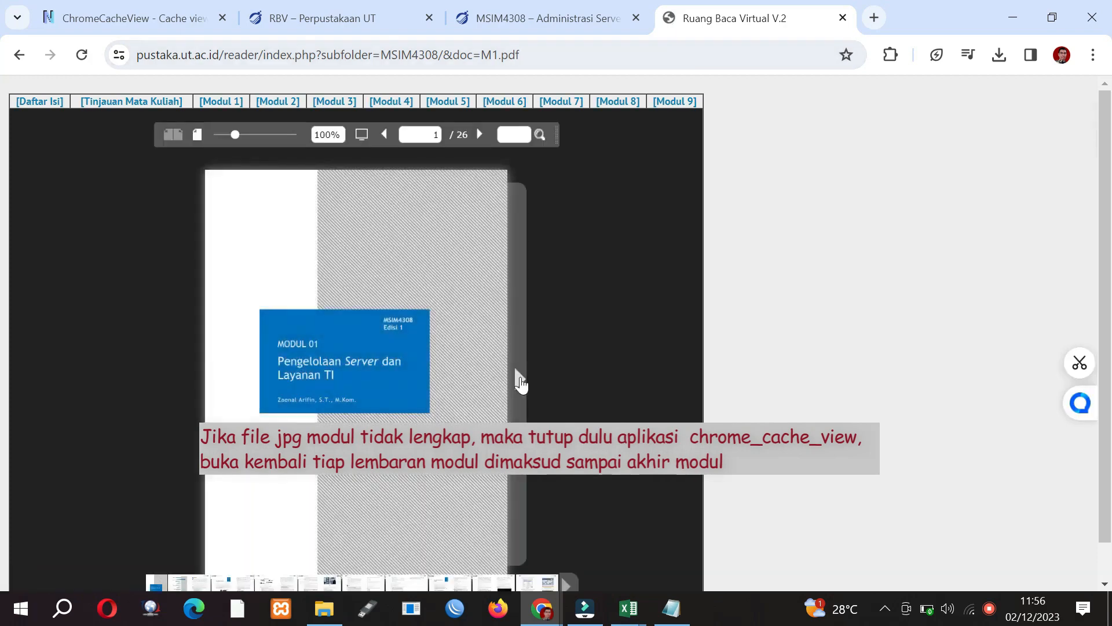
- Page through the whole of Modul 1 in the reader, from the cover to page 26, so every page is cached
click(520, 380)
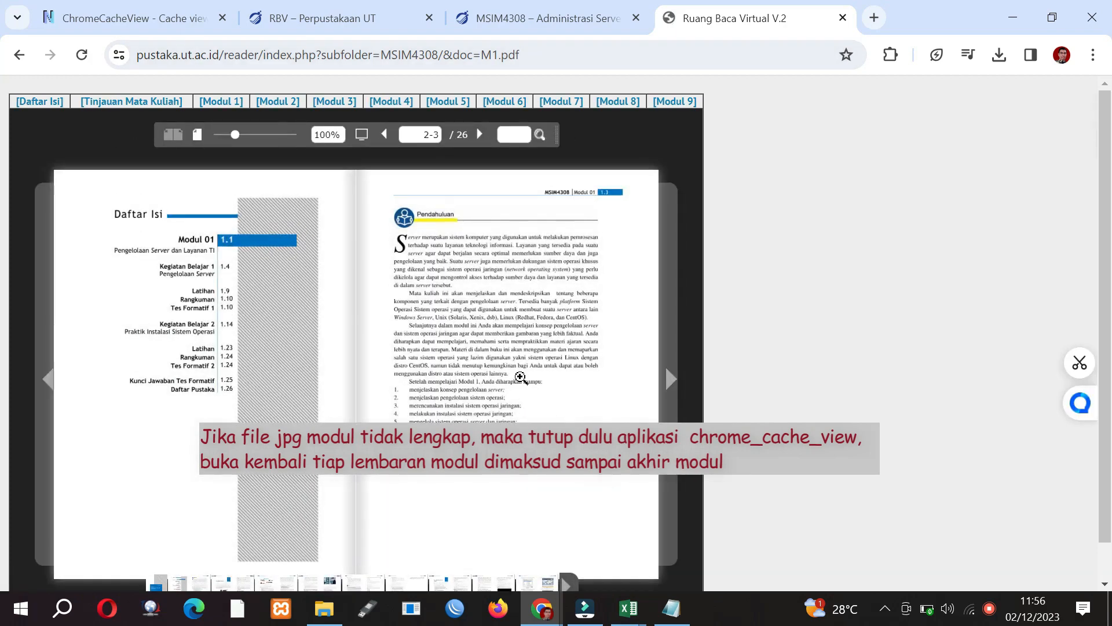
click(671, 384)
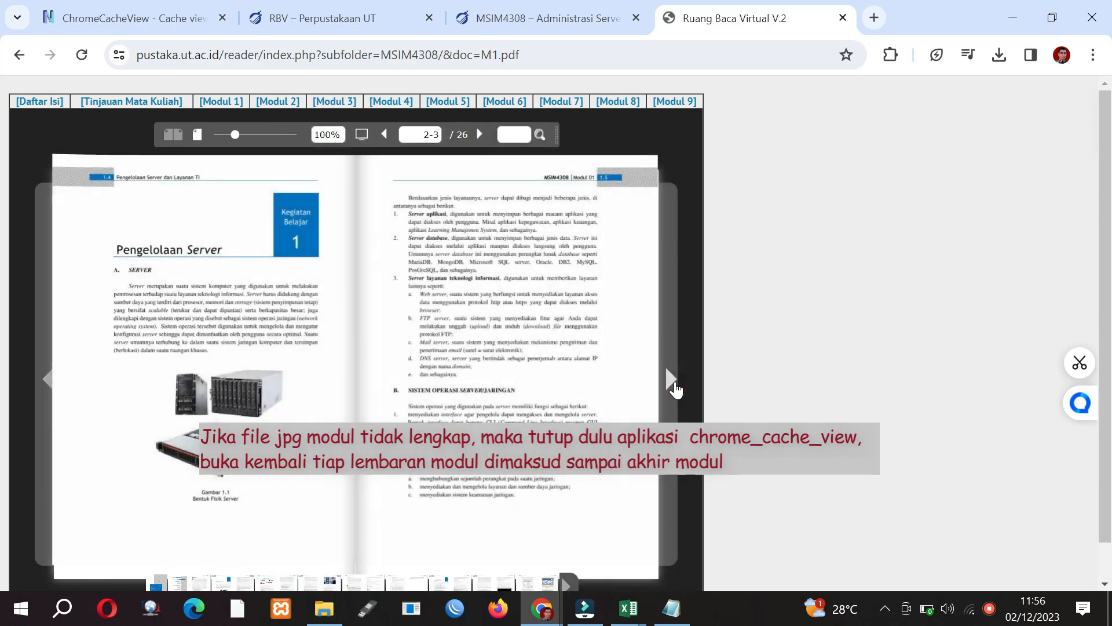
click(672, 382)
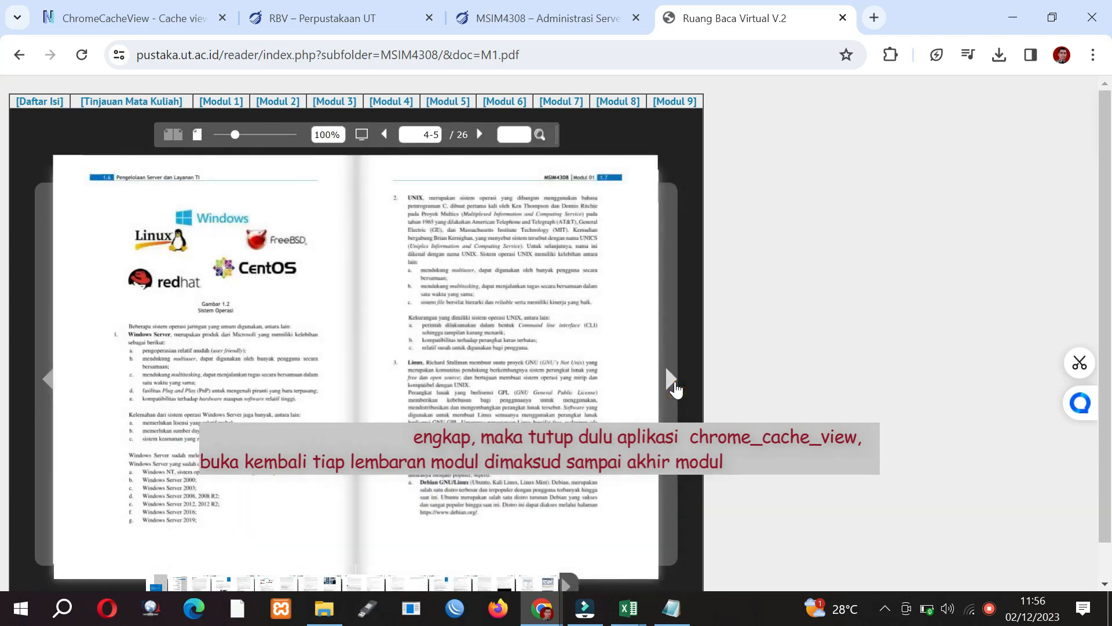
click(674, 382)
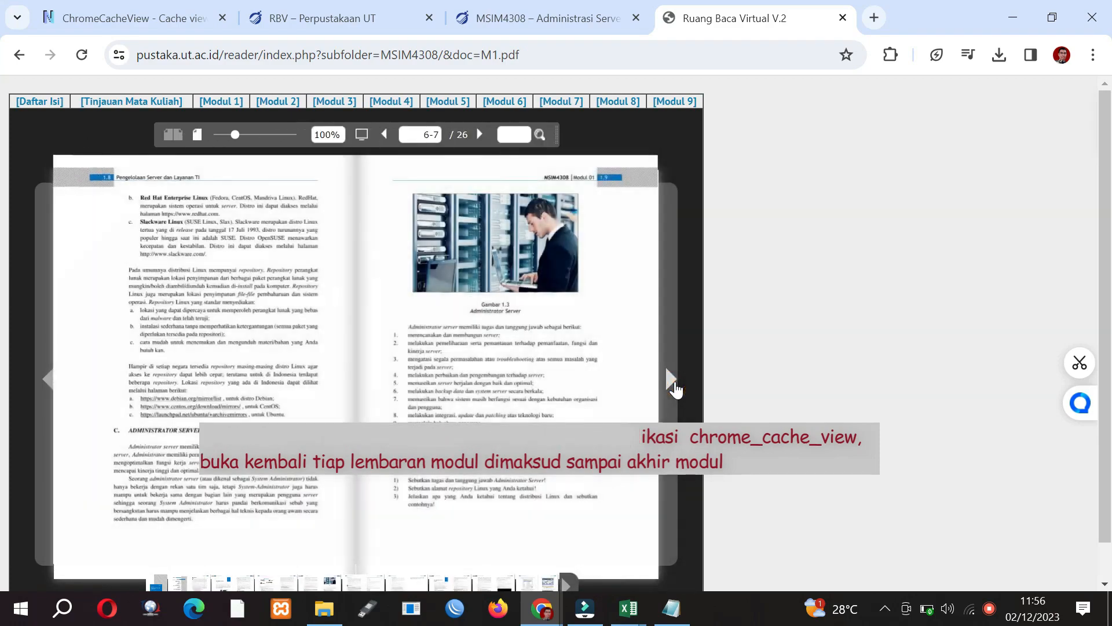
click(674, 383)
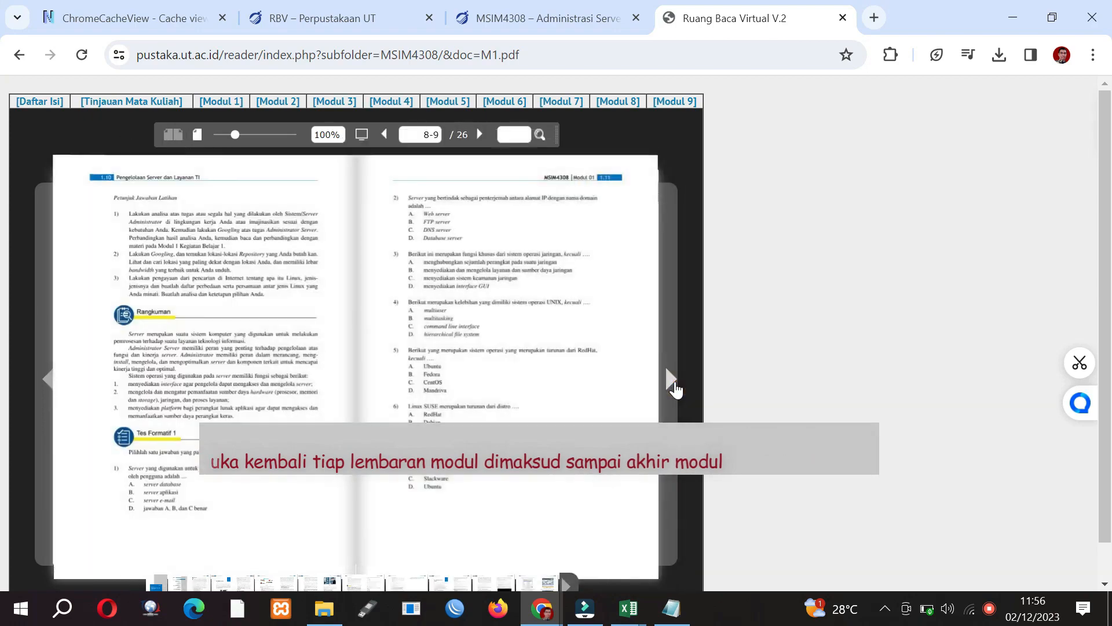
click(674, 382)
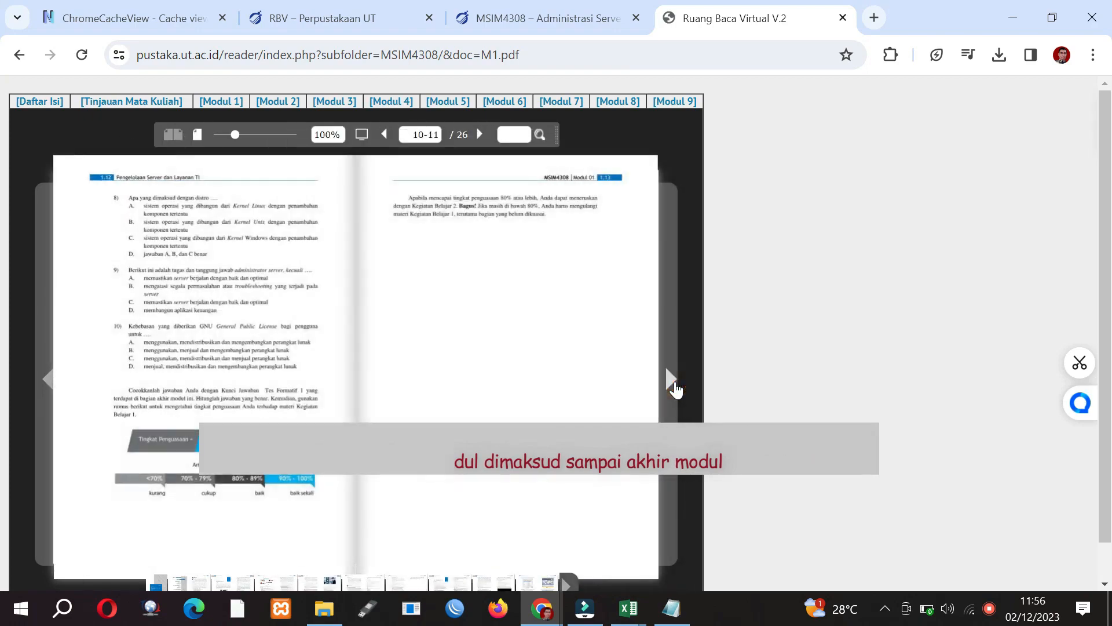
click(674, 382)
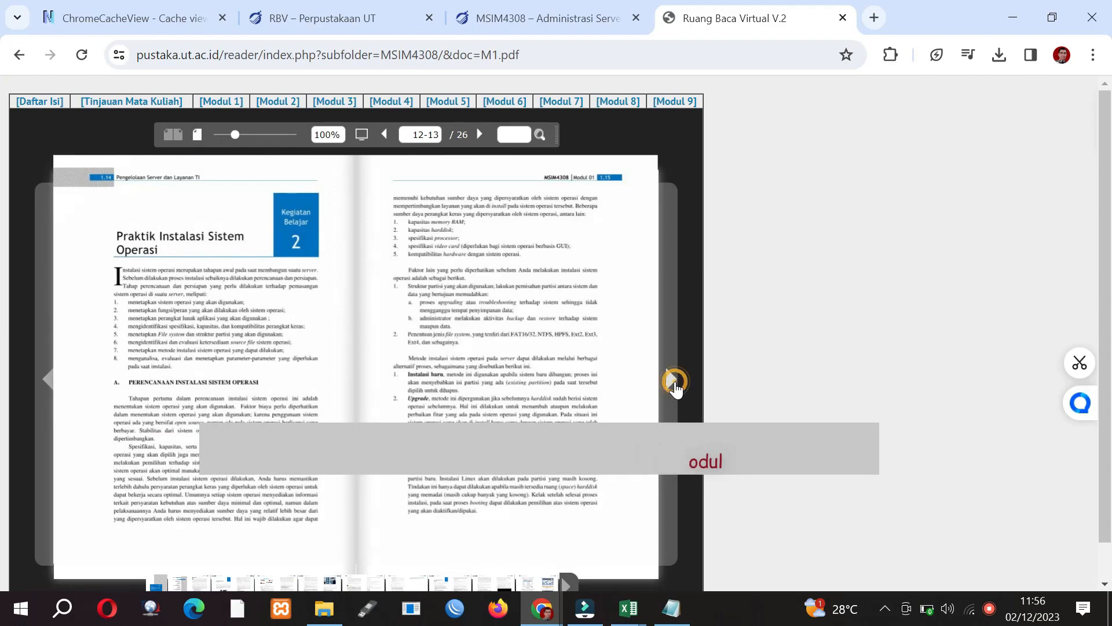
click(674, 383)
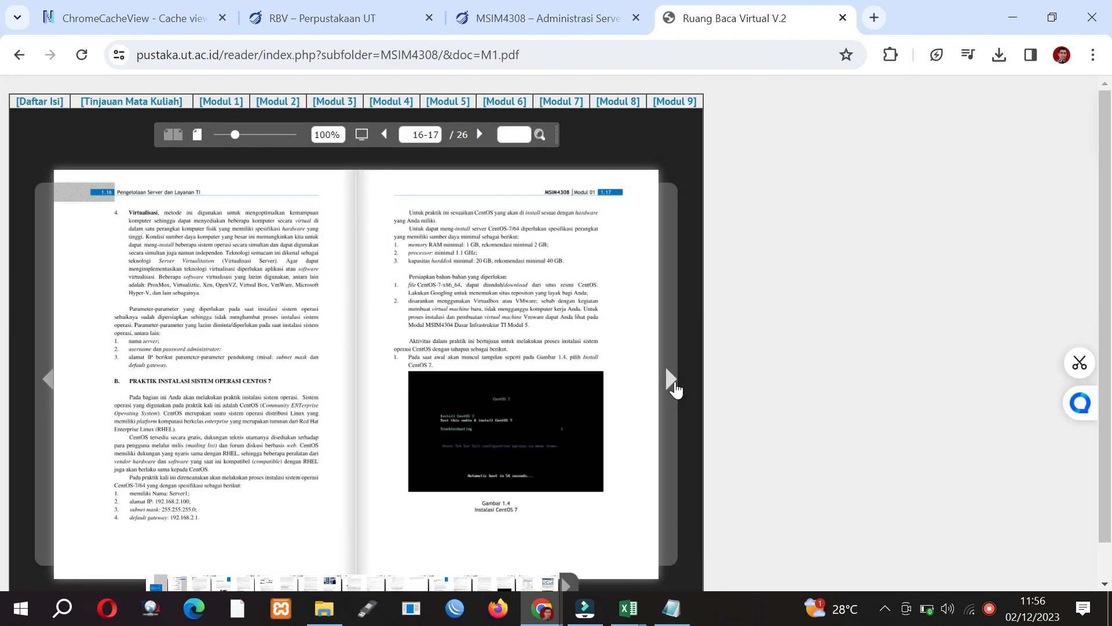
click(675, 384)
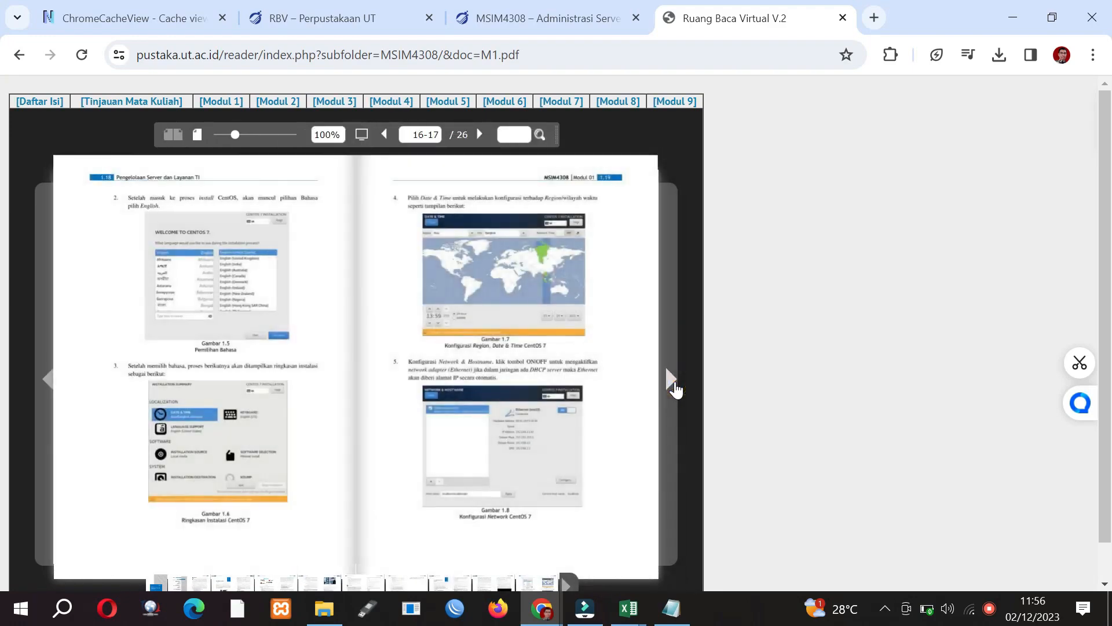
click(674, 383)
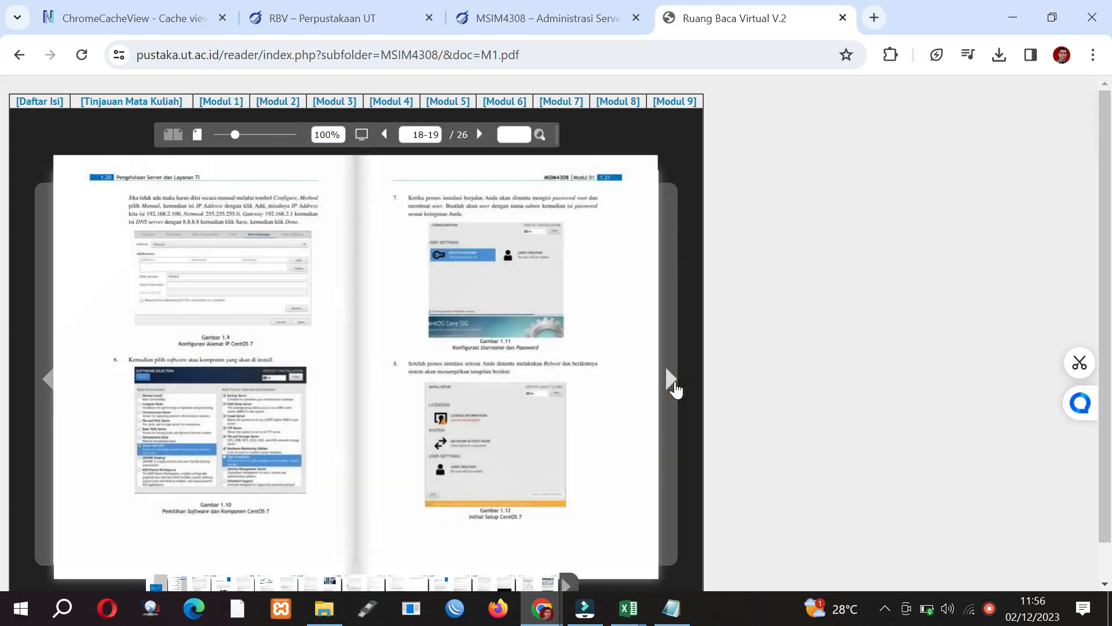
click(675, 385)
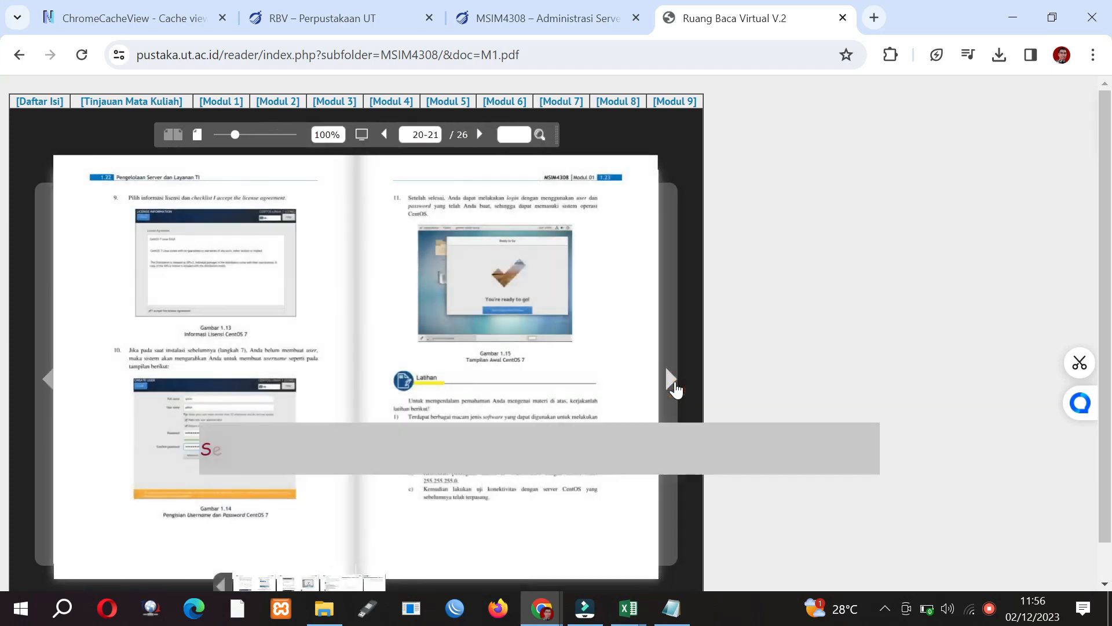
click(674, 385)
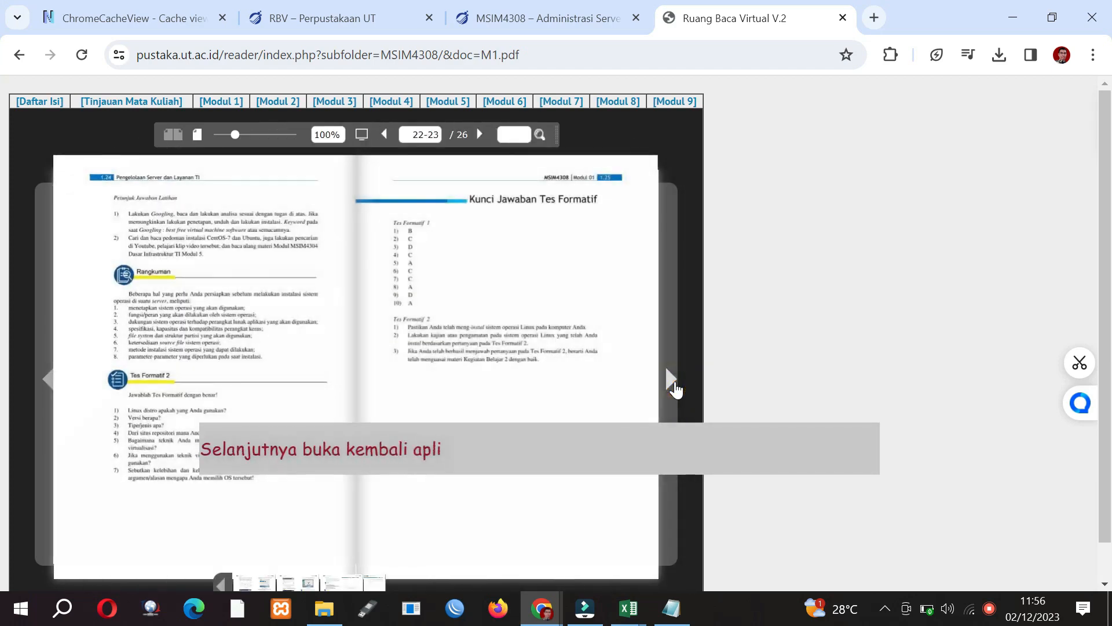
click(675, 385)
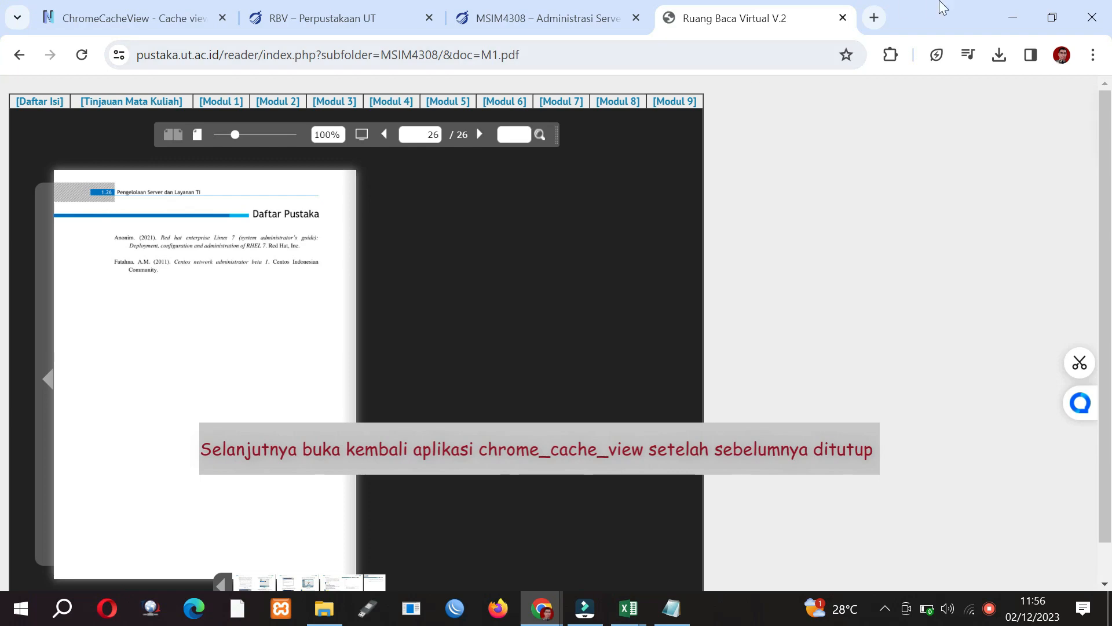
- Reopen ChromeCacheView.exe from the chromecacheview folder and, sorted by largest file size, select the Module 1 page images from 1.jpg down to 13.jpg
click(1012, 17)
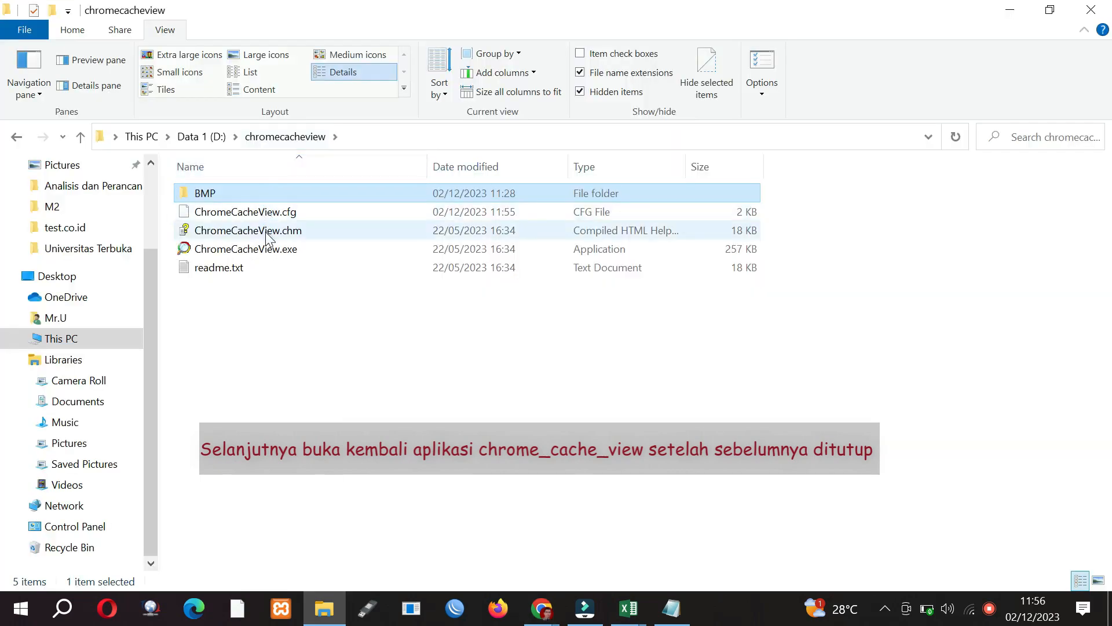
double_click(269, 250)
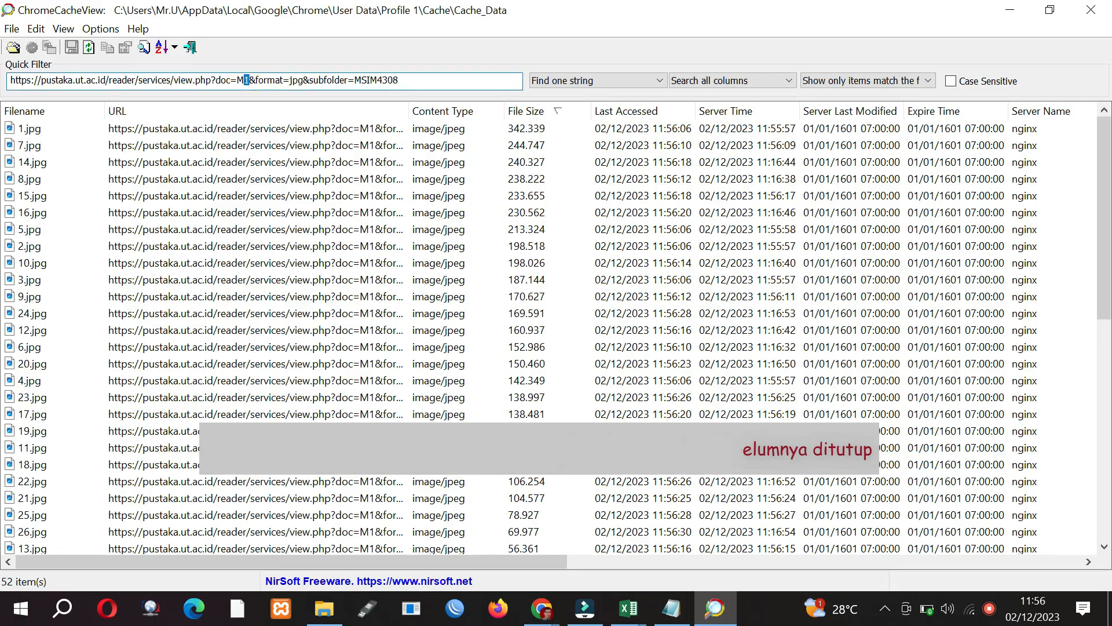
click(234, 128)
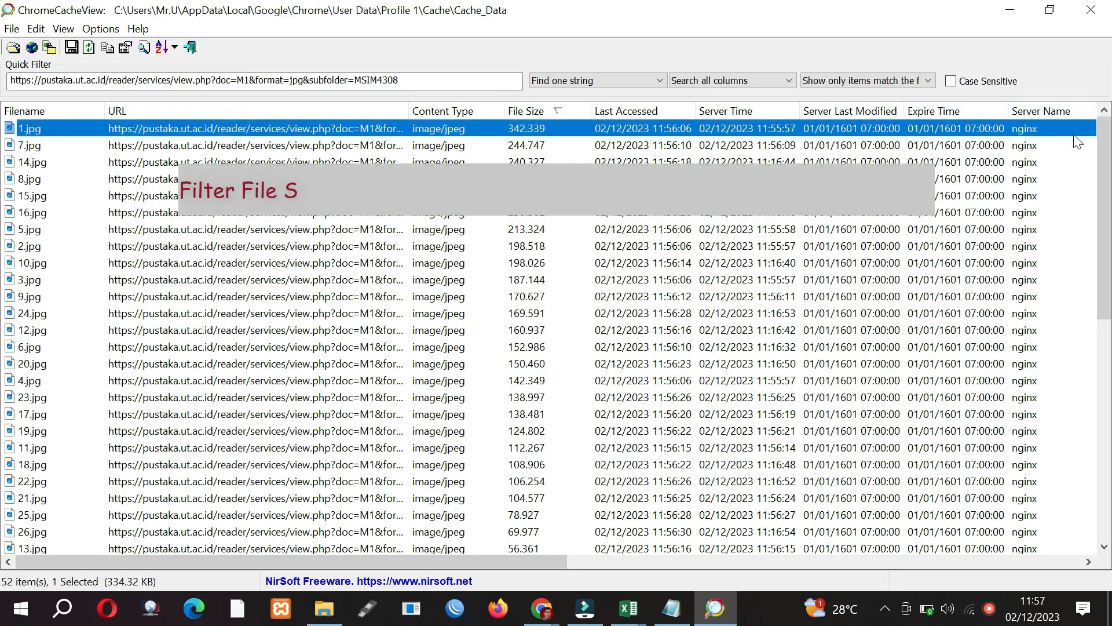
click(552, 116)
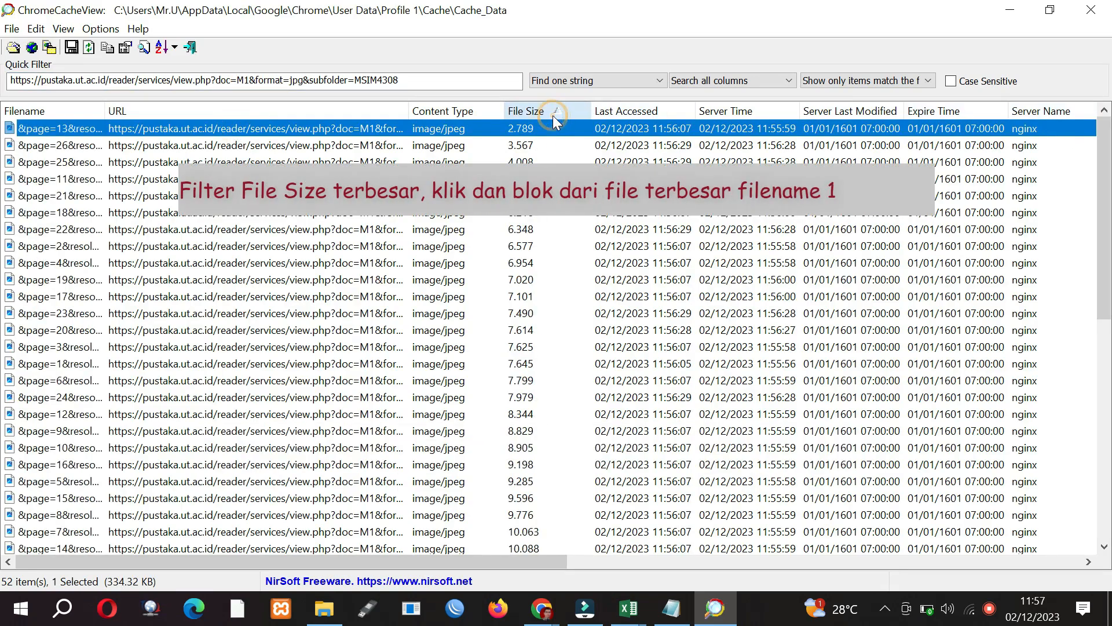
click(553, 116)
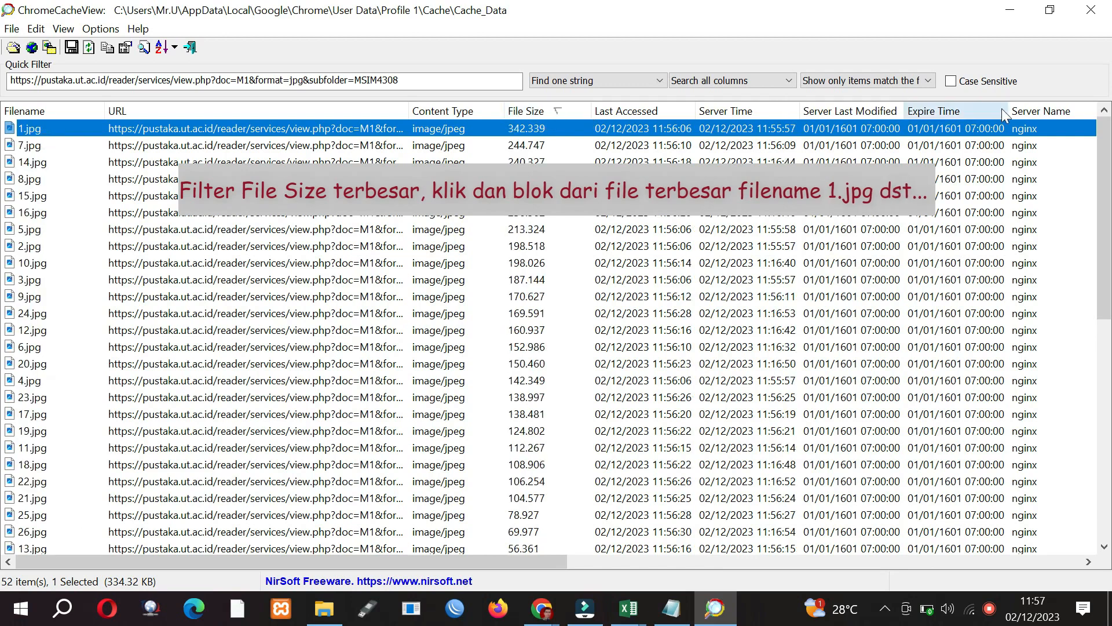
drag(1105, 149, 1109, 175)
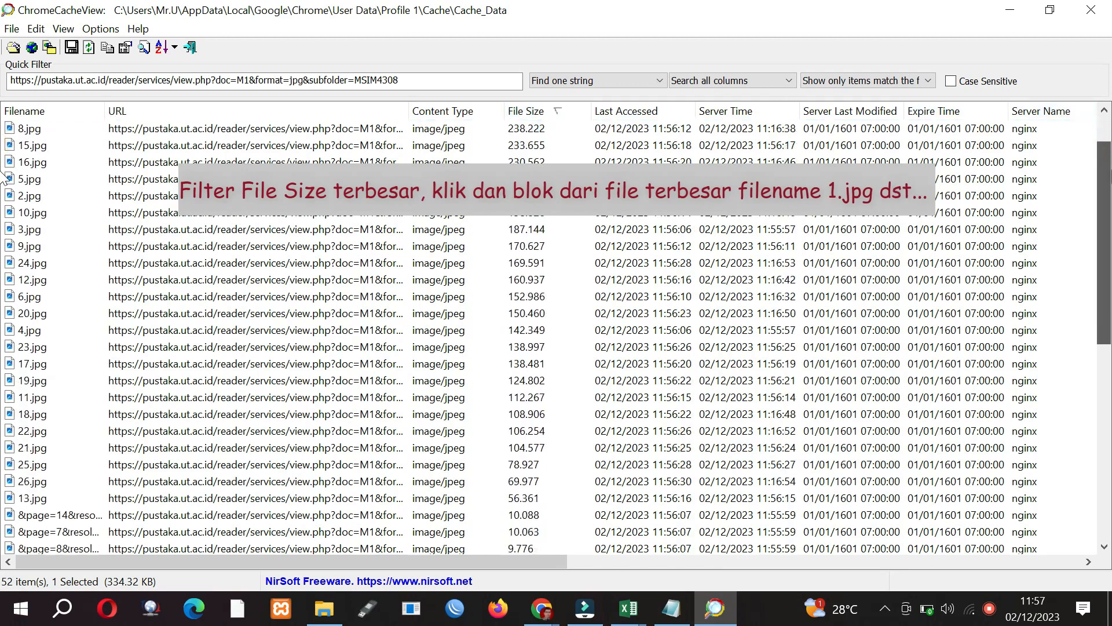
shift+click(547, 497)
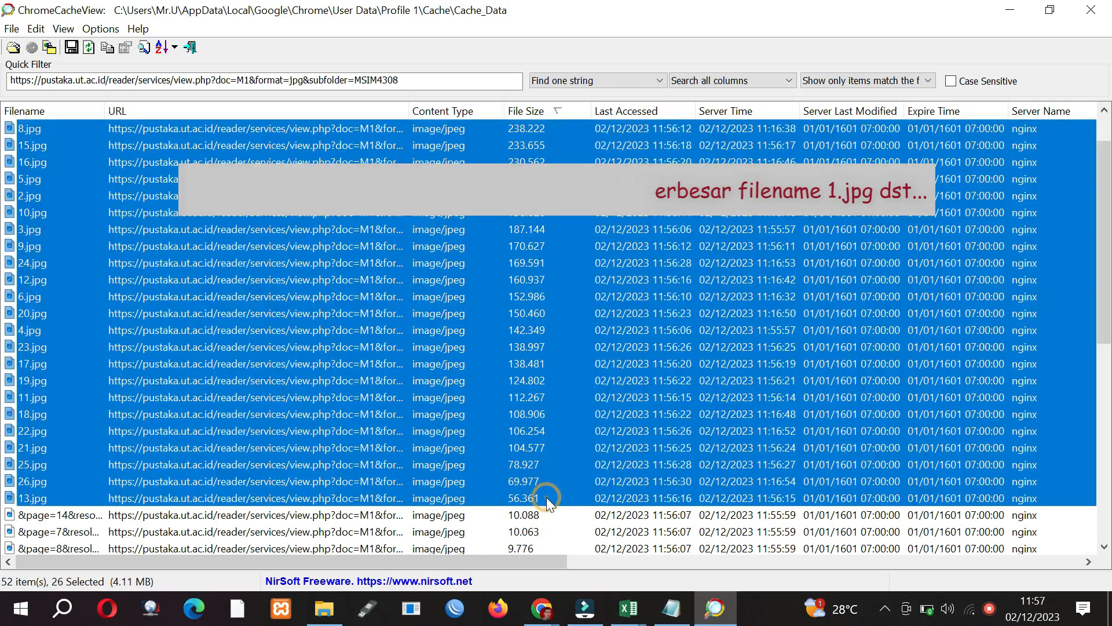
scroll(335, 150, up, 1)
right_click(335, 150)
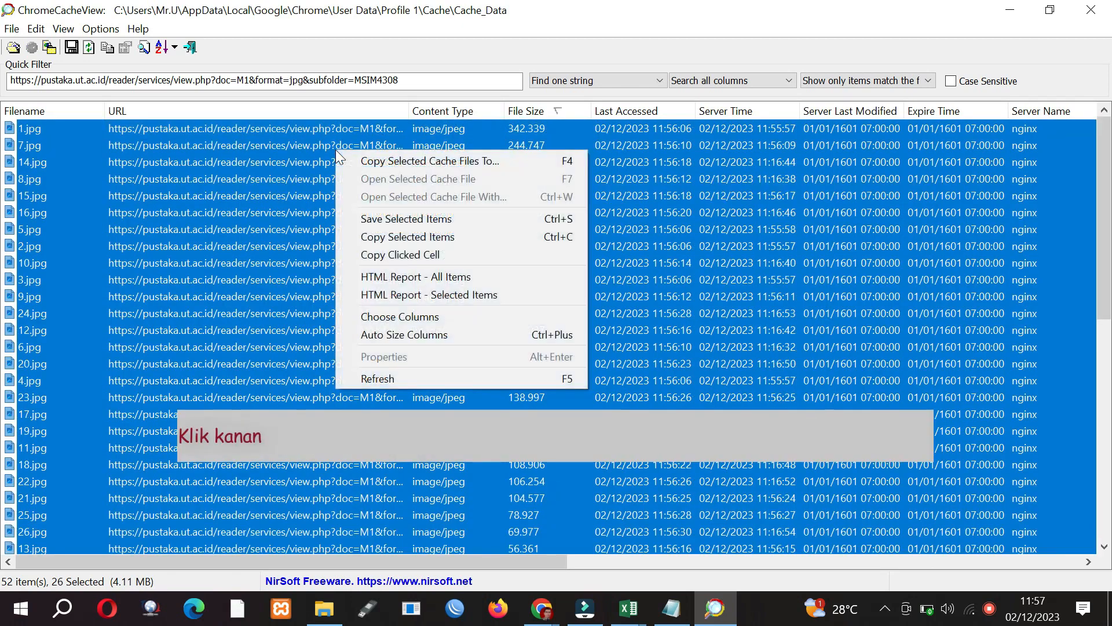
click(361, 161)
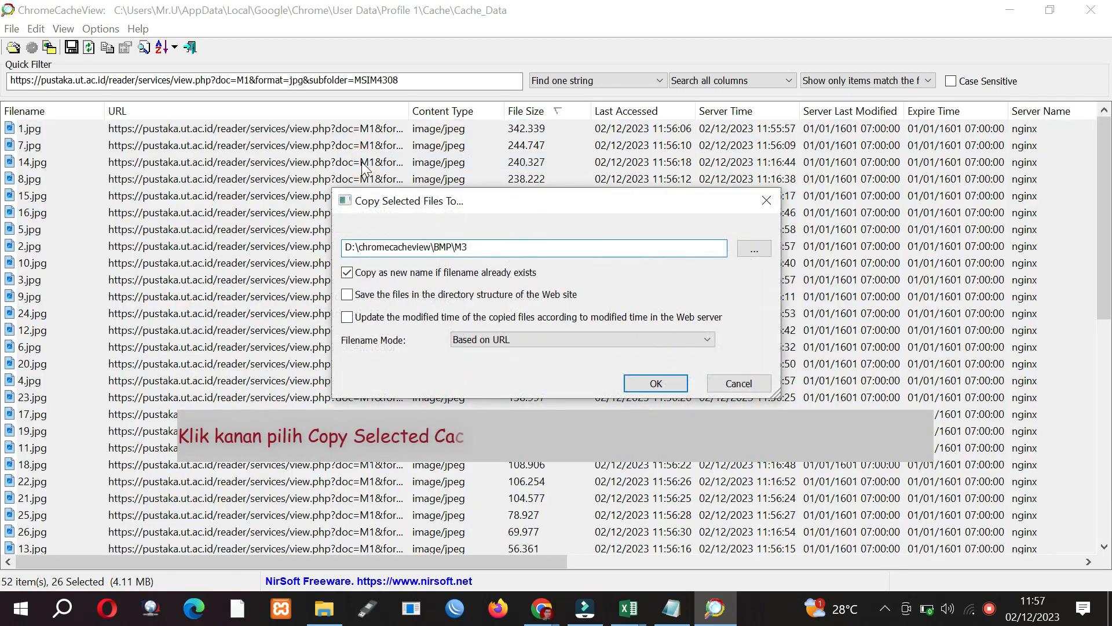
key(BackSpace)
text(1)
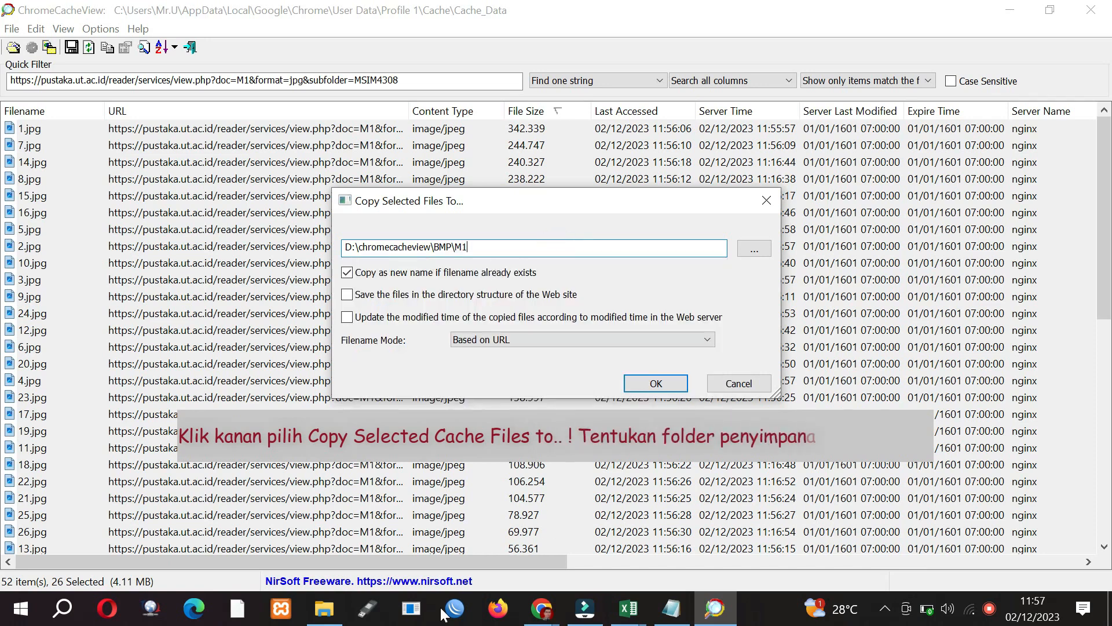
- Open the folder D:\chromecacheview\BMP\M1 in File Explorer, restore its window to a smaller size, move it aside and stretch it taller
click(324, 608)
double_click(391, 189)
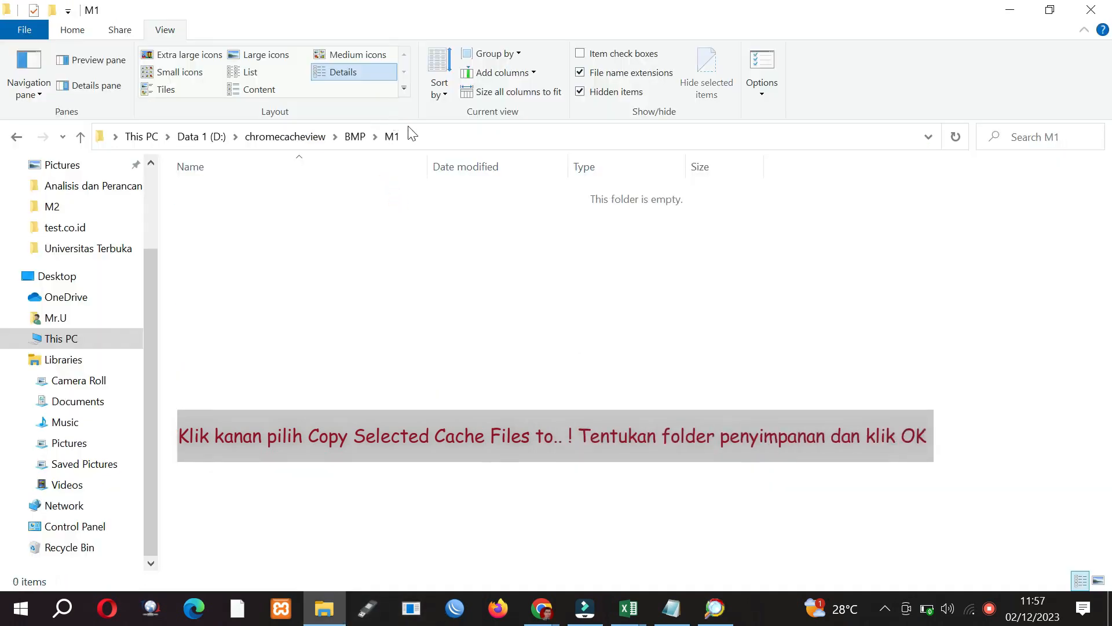
click(1047, 14)
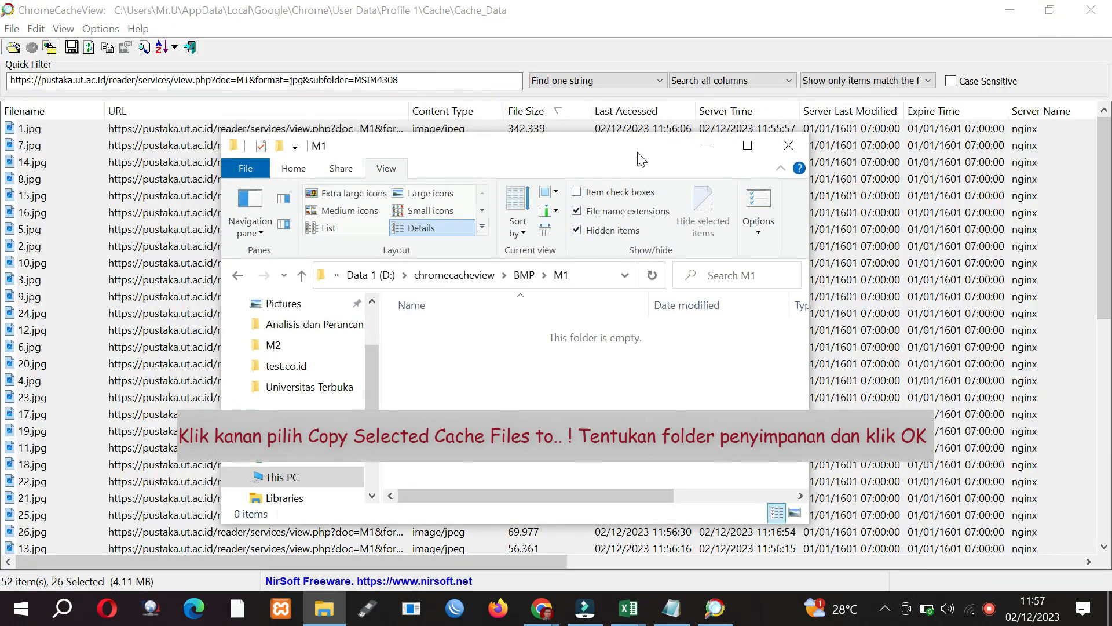
drag(639, 154, 942, 29)
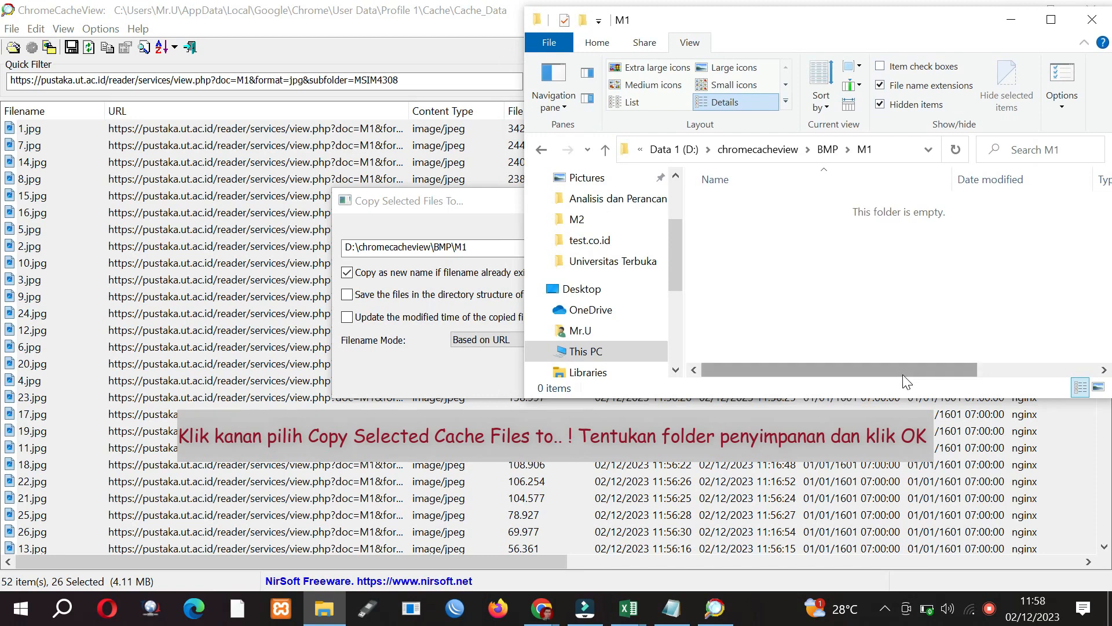
drag(899, 397, 916, 588)
- Cancel the pending copy dialog in ChromeCacheView and restore its window to a smaller size beside the M1 folder window
click(715, 608)
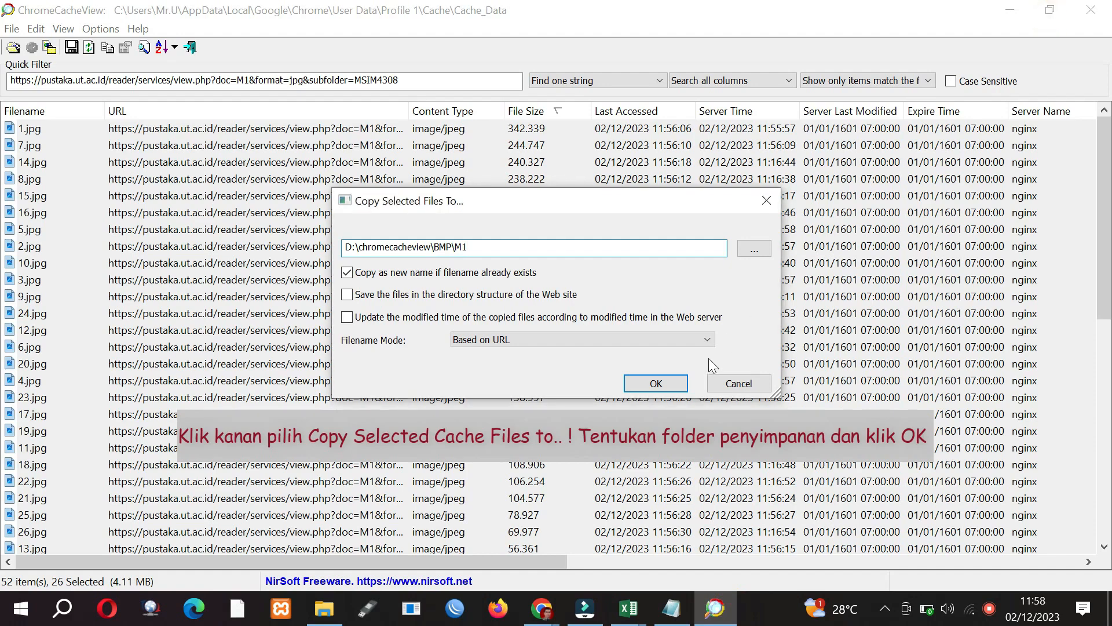
click(730, 384)
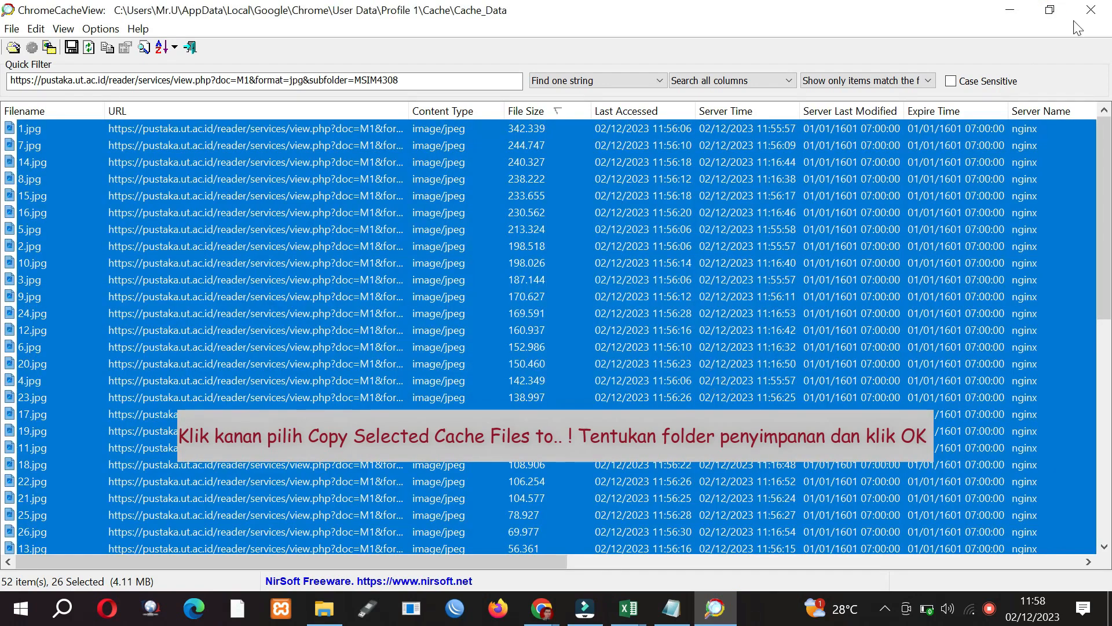
click(1050, 10)
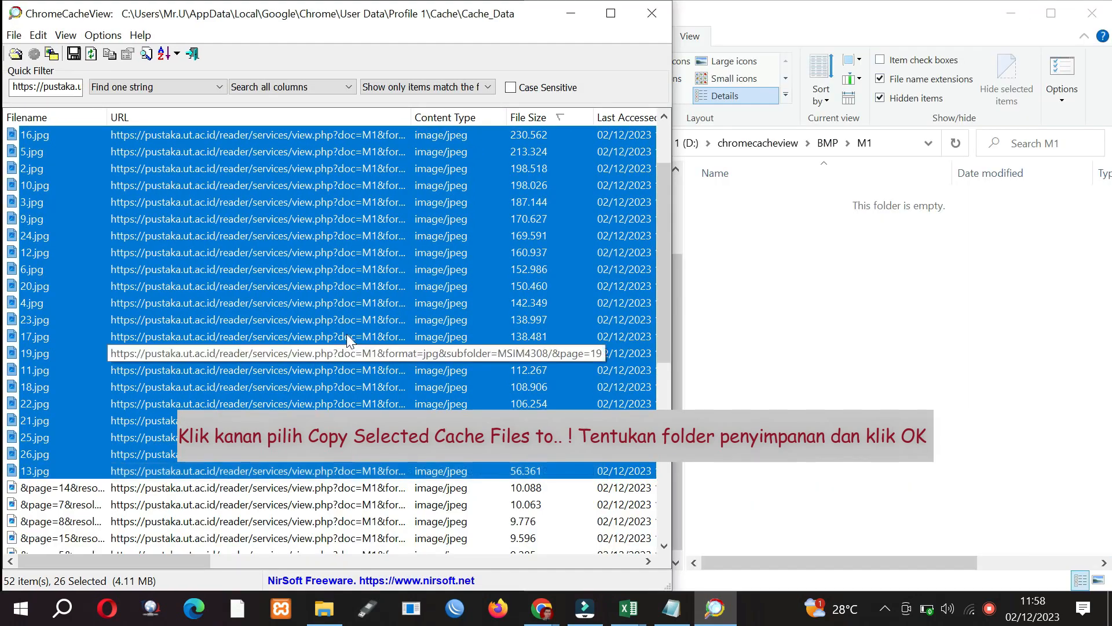
- Copy the selected Module 1 cache files to D:\chromecacheview\BMP\M1
right_click(362, 327)
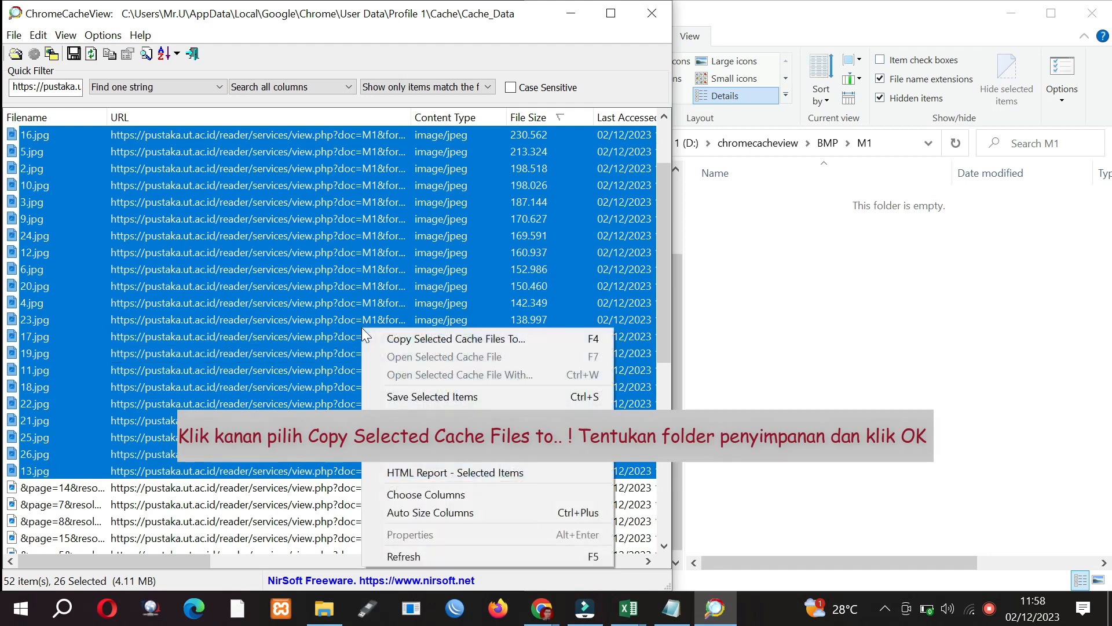
click(391, 340)
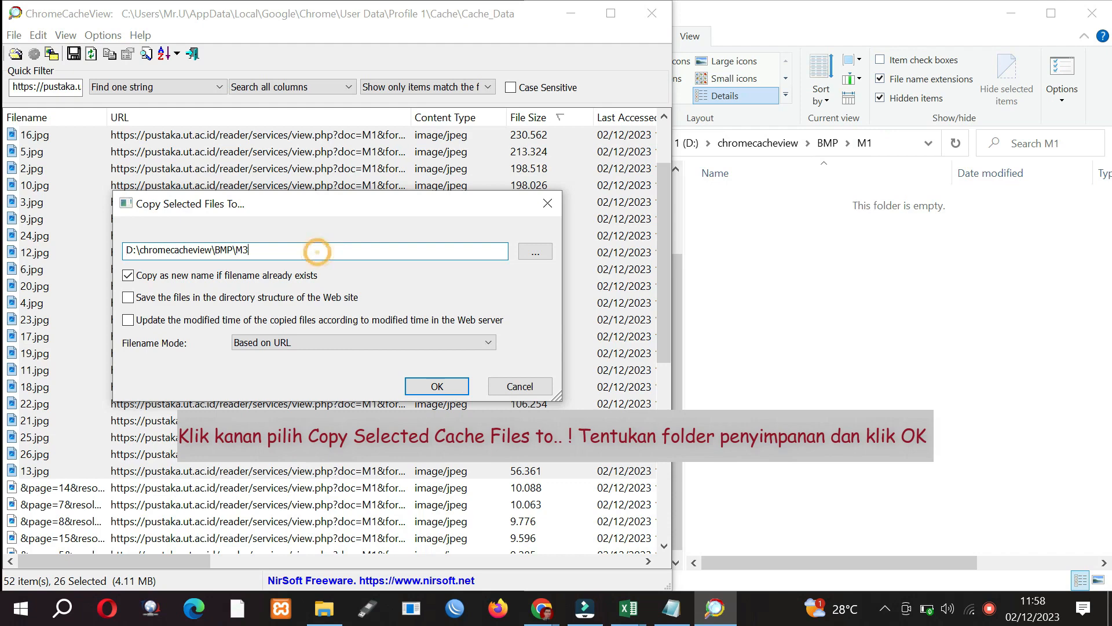
key(BackSpace)
text(1)
click(410, 385)
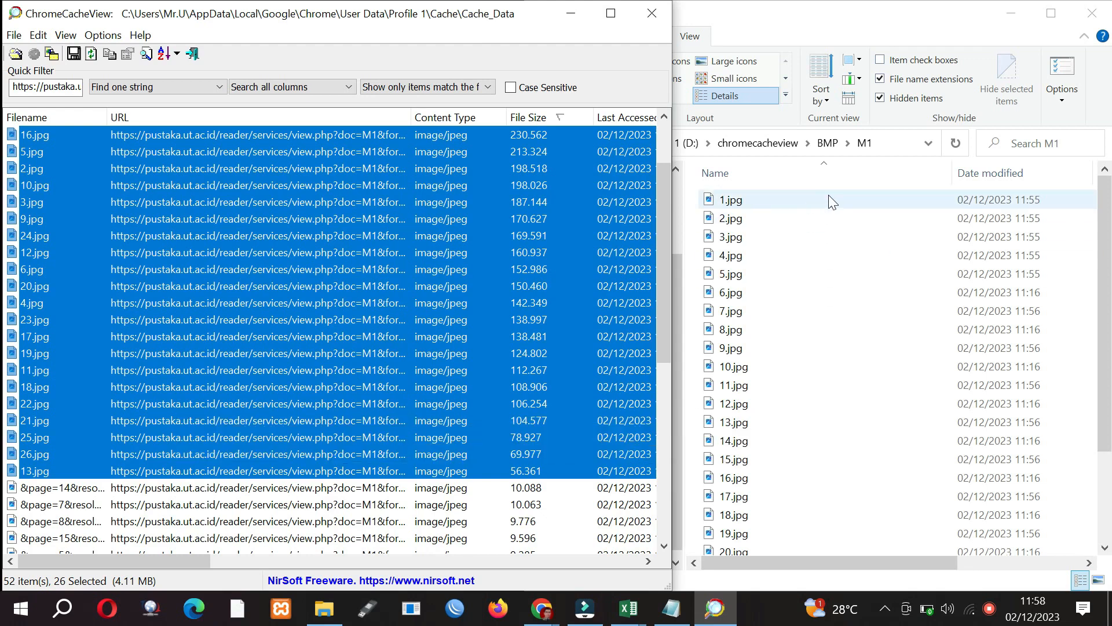
- In File Explorer, go from the M1 folder back up to BMP and open the M2 subfolder
click(846, 223)
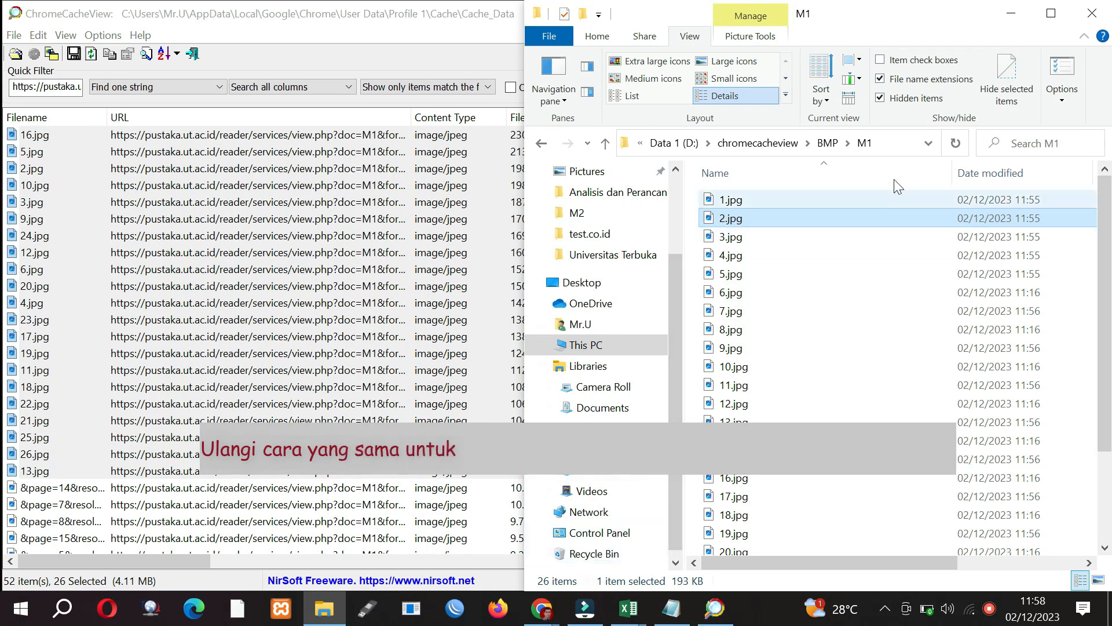
click(827, 142)
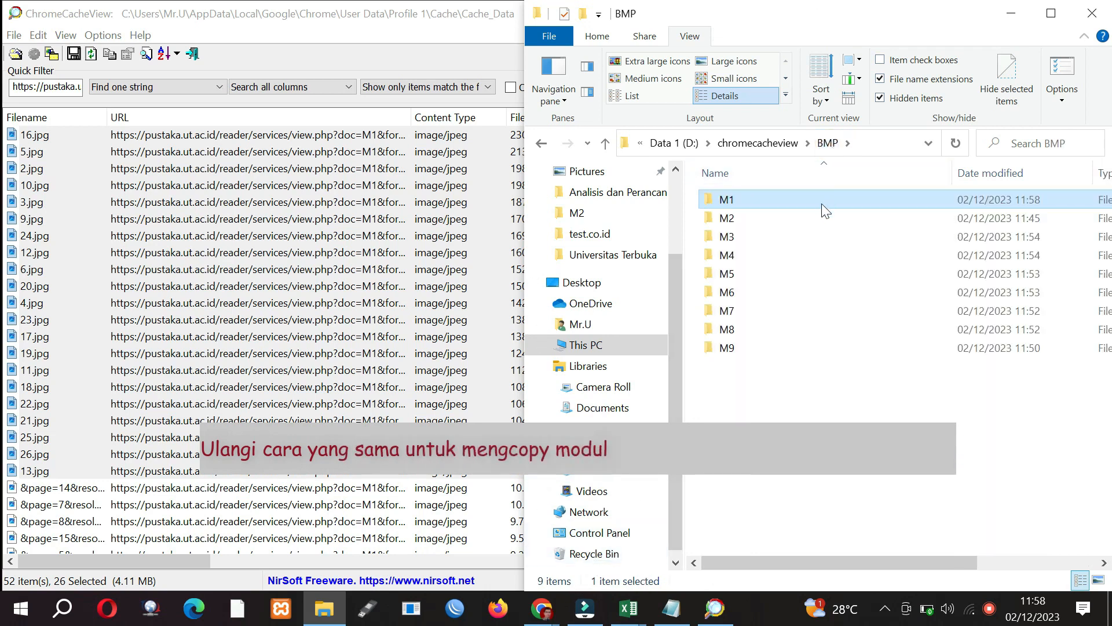
double_click(818, 217)
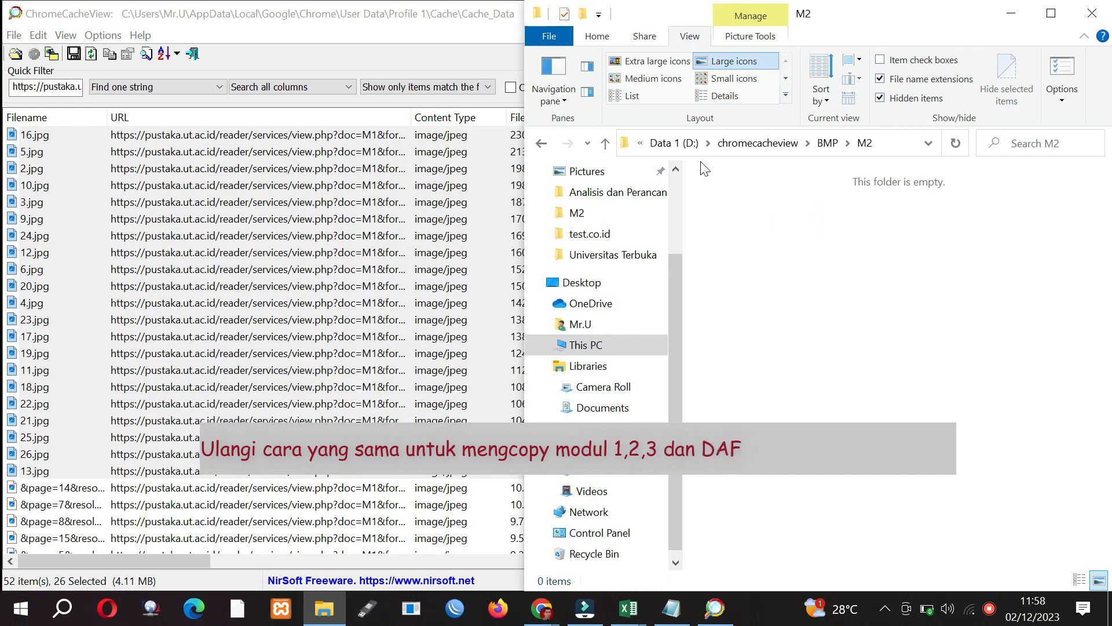
click(388, 20)
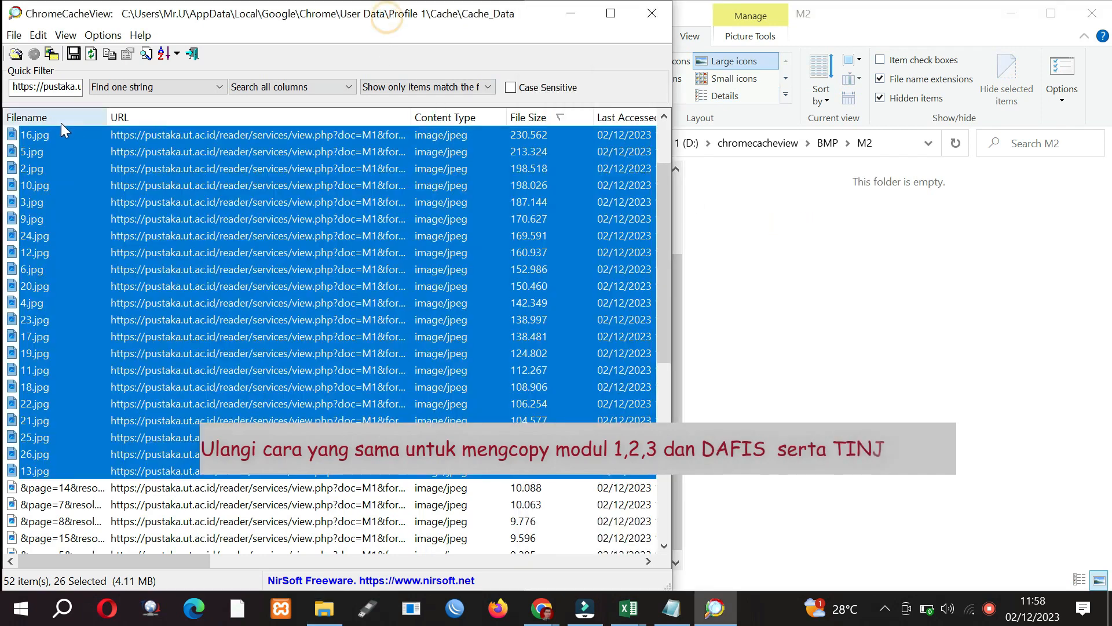
click(66, 88)
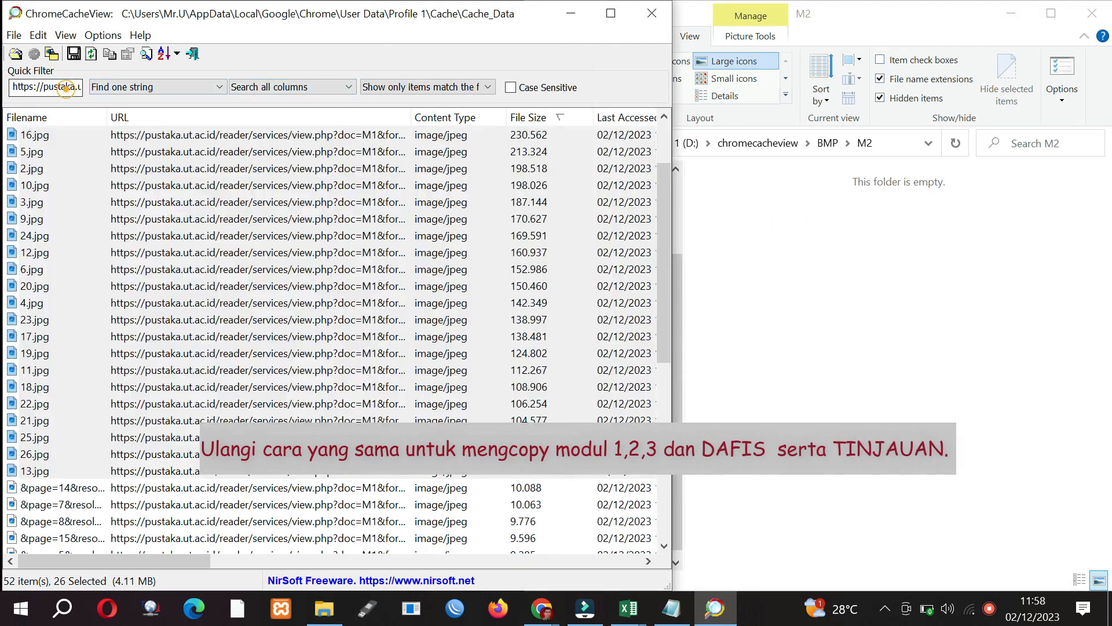
click(613, 12)
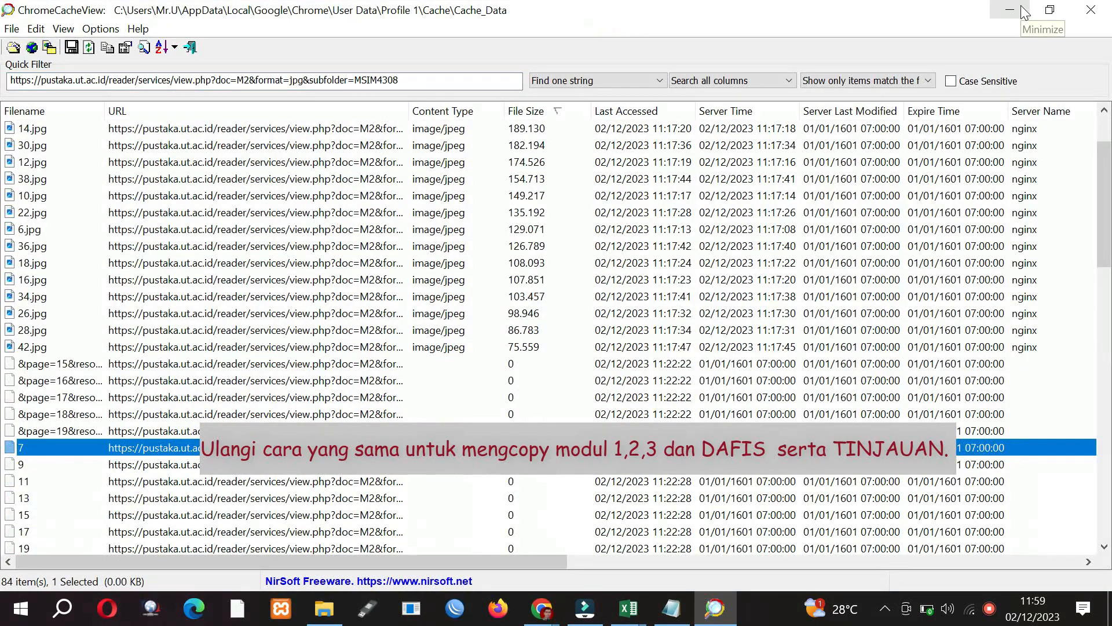
click(1023, 12)
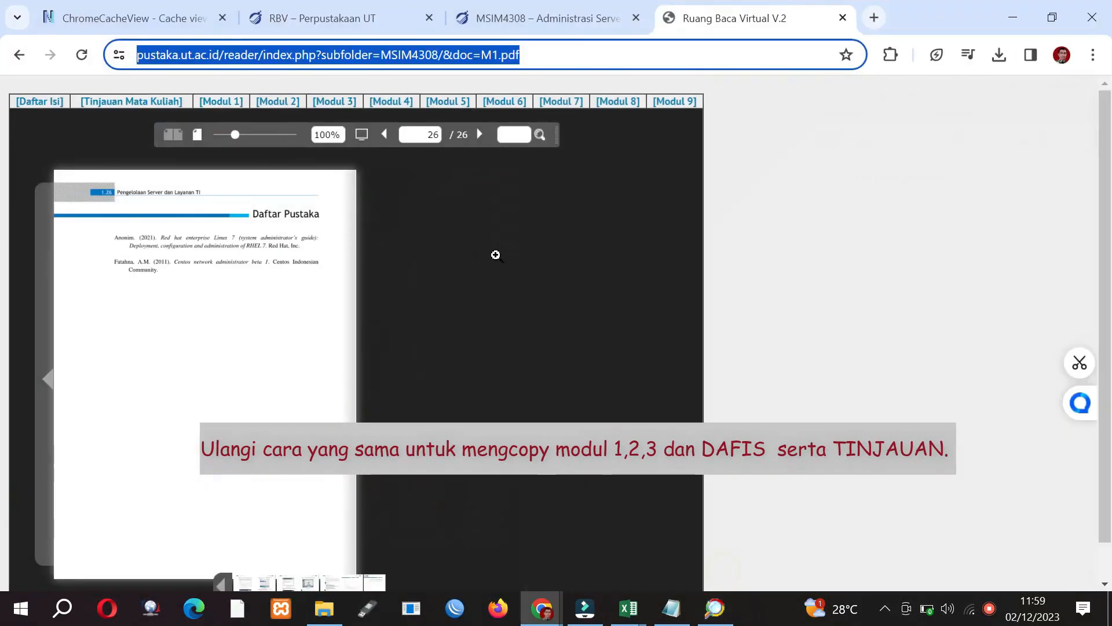
- Open Modul 2 in the Chrome reader and page through it from the cover to page 42 so every page is cached
click(270, 105)
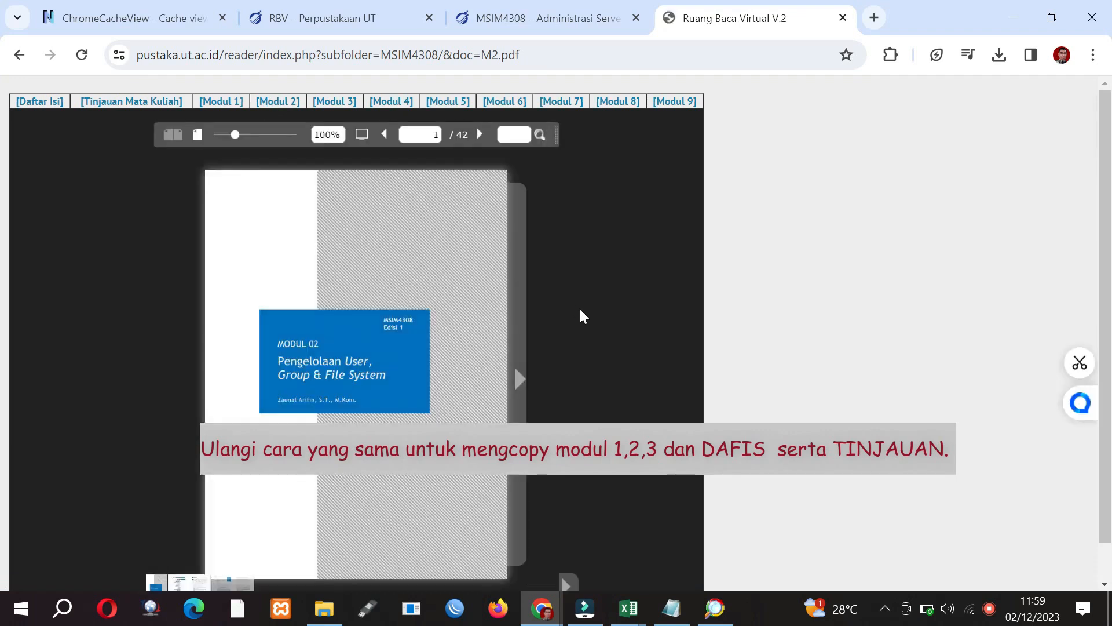
click(521, 381)
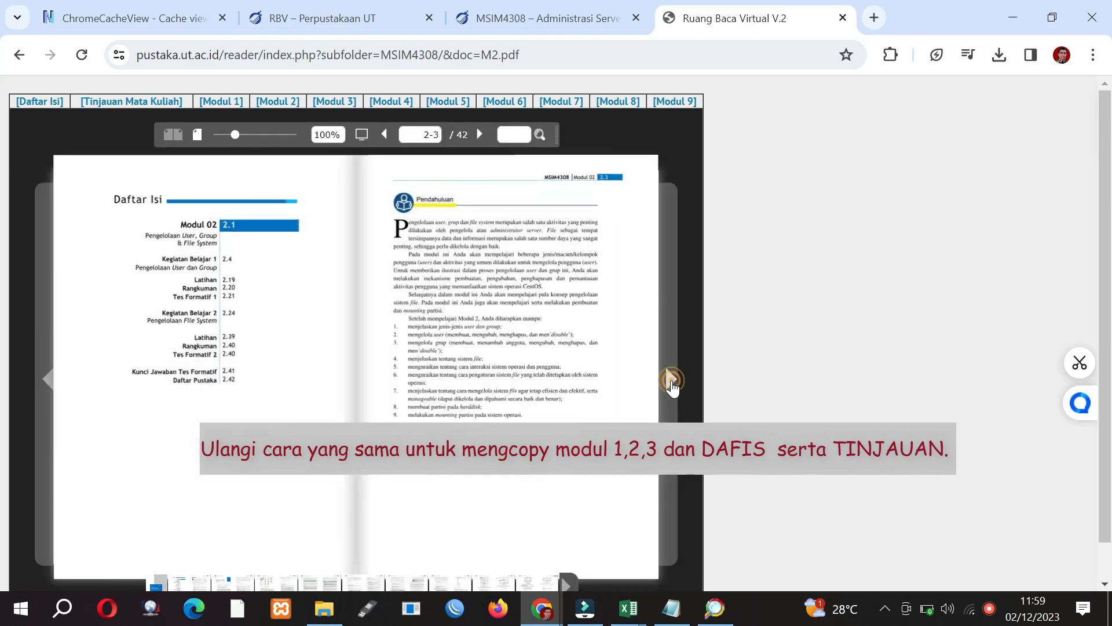
click(670, 381)
click(671, 382)
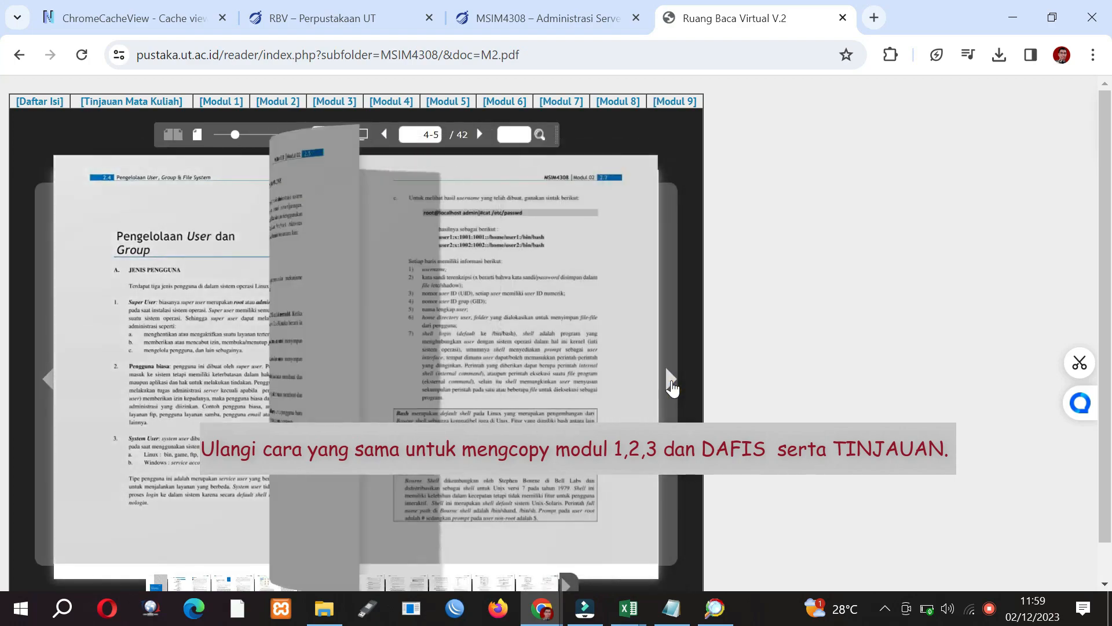
click(671, 382)
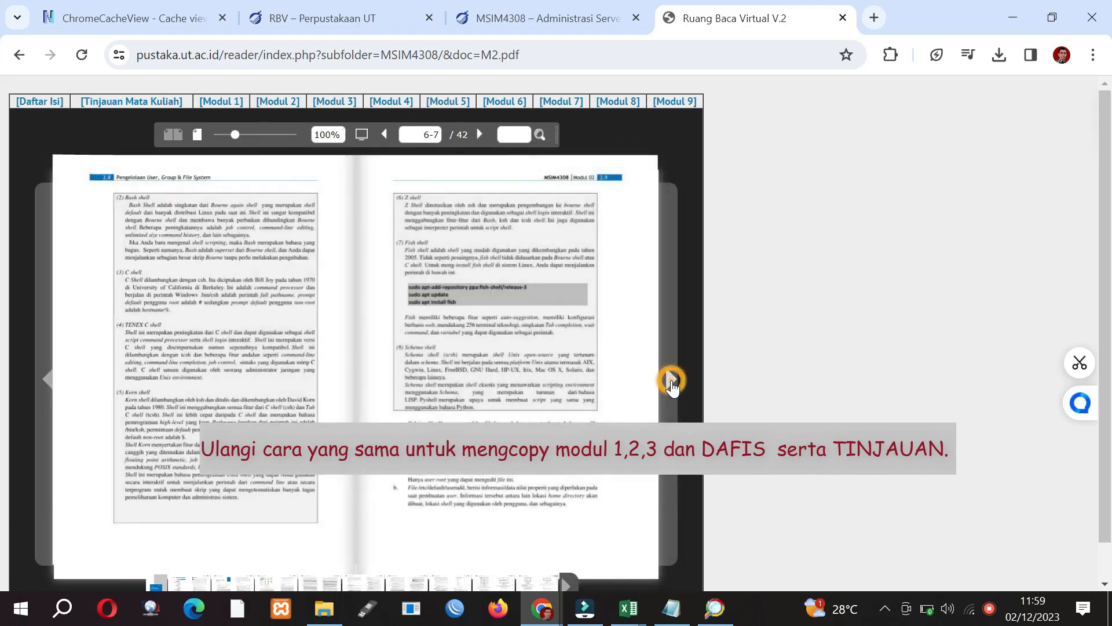
click(671, 381)
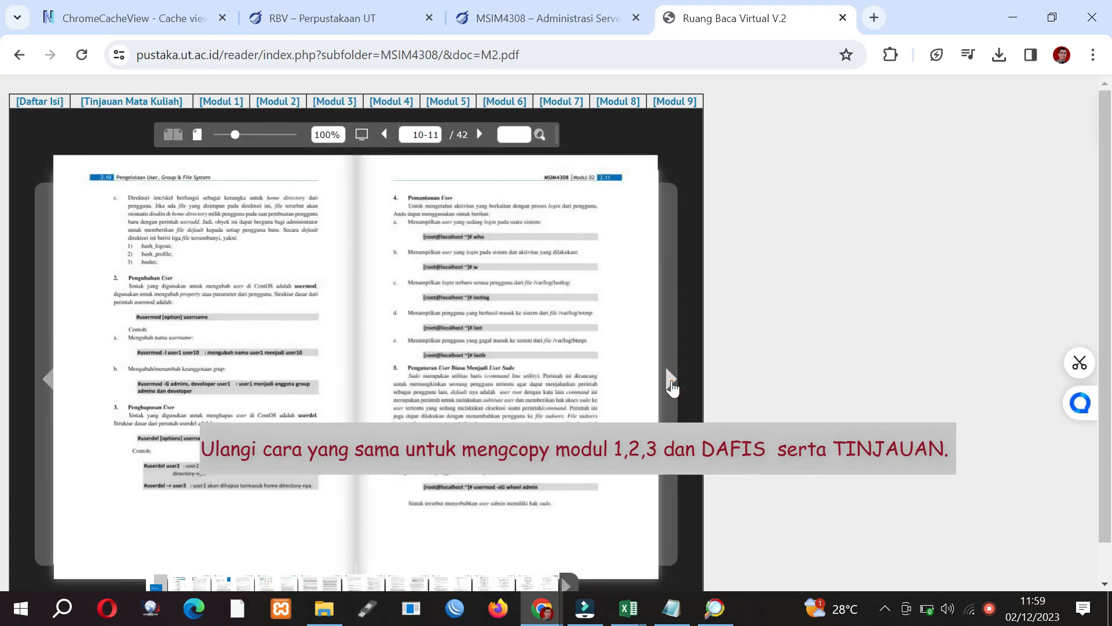
click(671, 381)
click(671, 381)
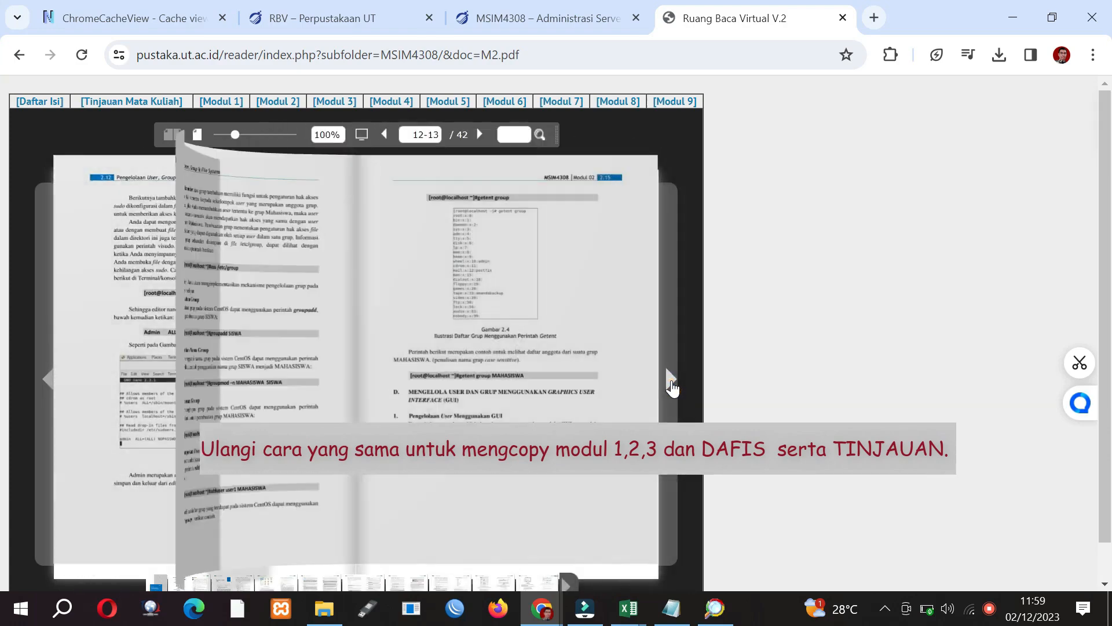
click(671, 381)
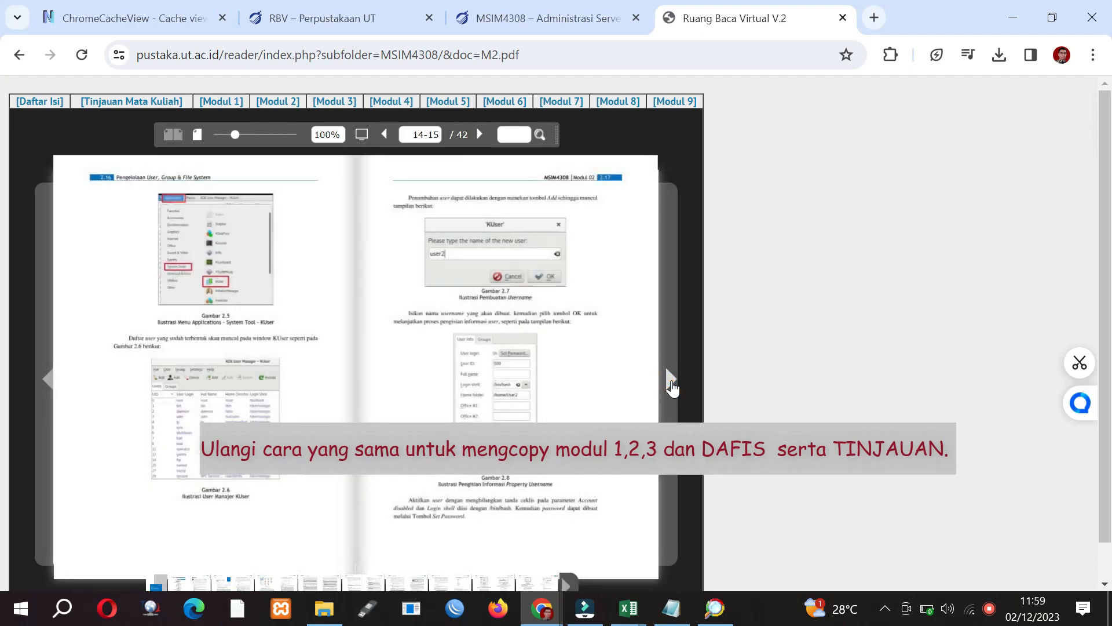
click(671, 381)
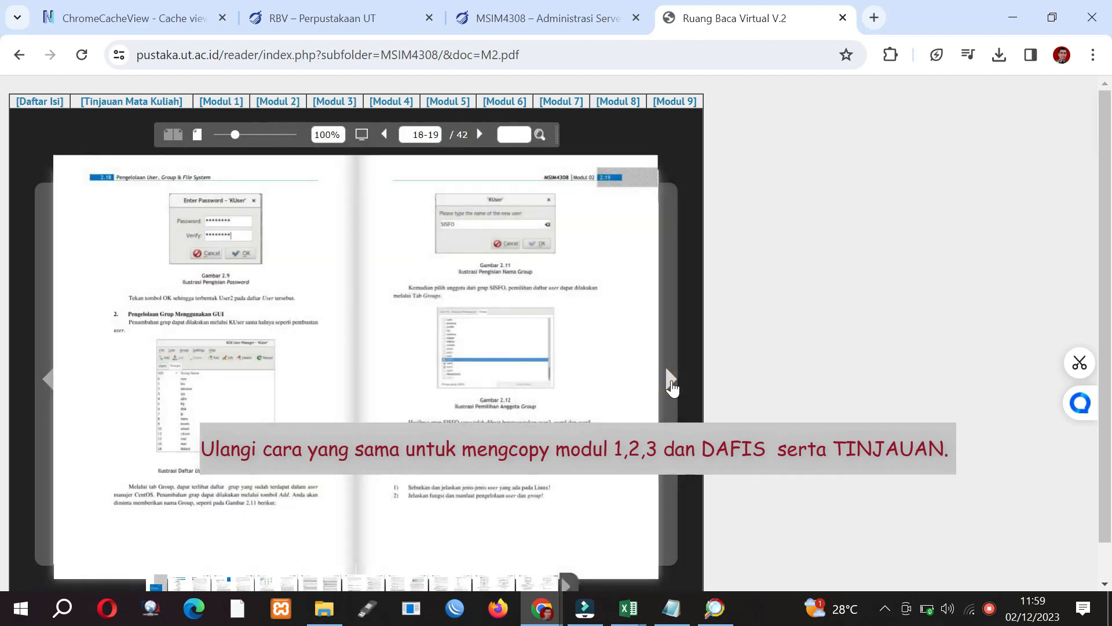
click(671, 382)
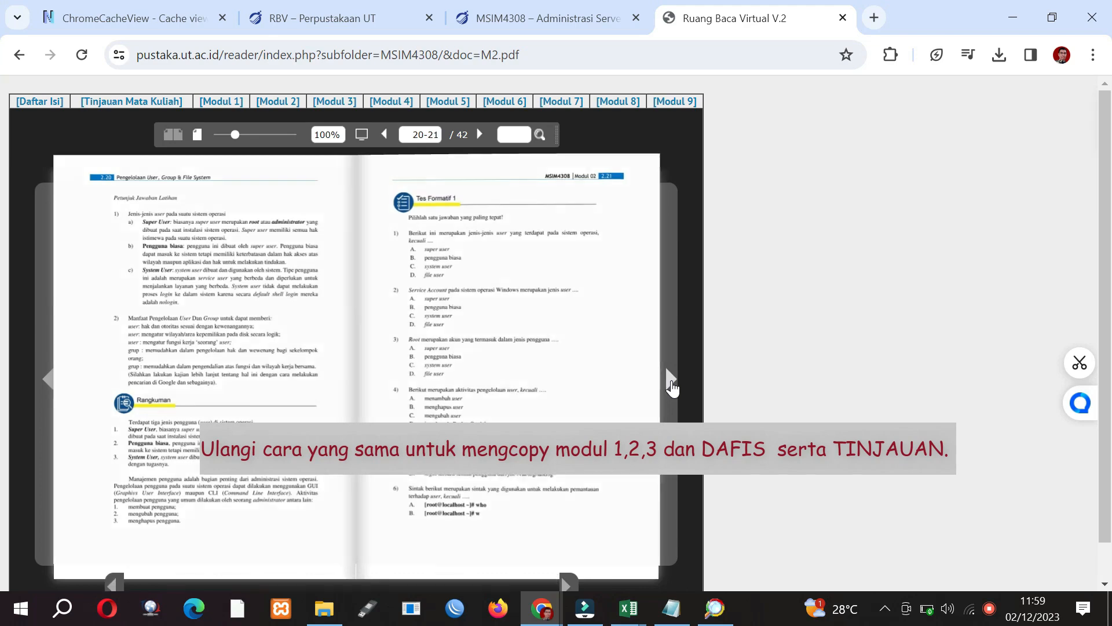
click(671, 381)
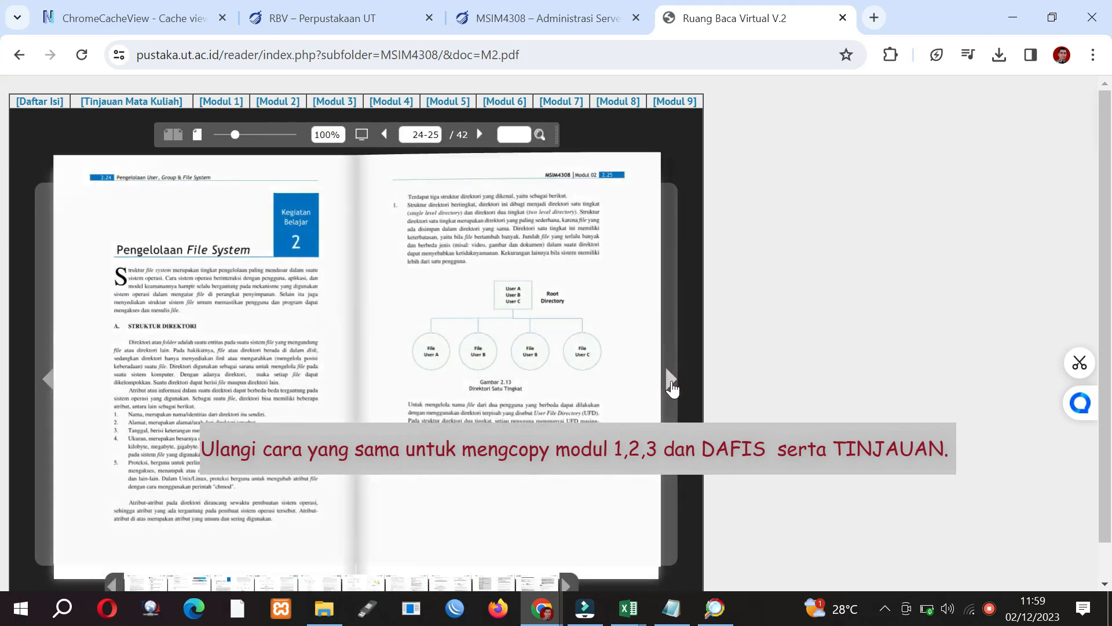
click(671, 383)
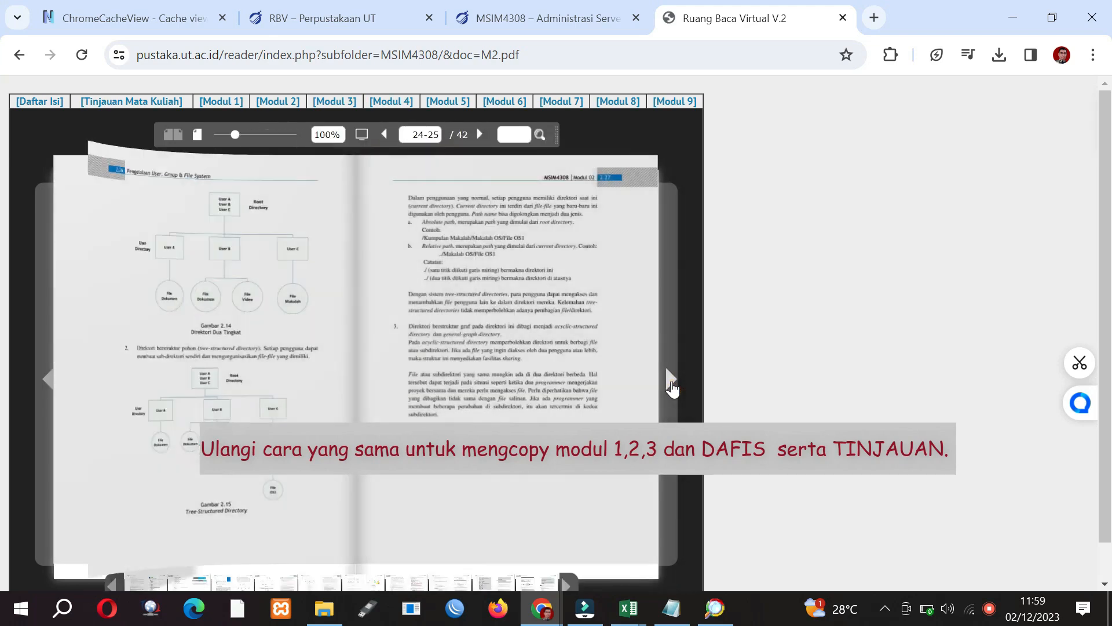
click(671, 382)
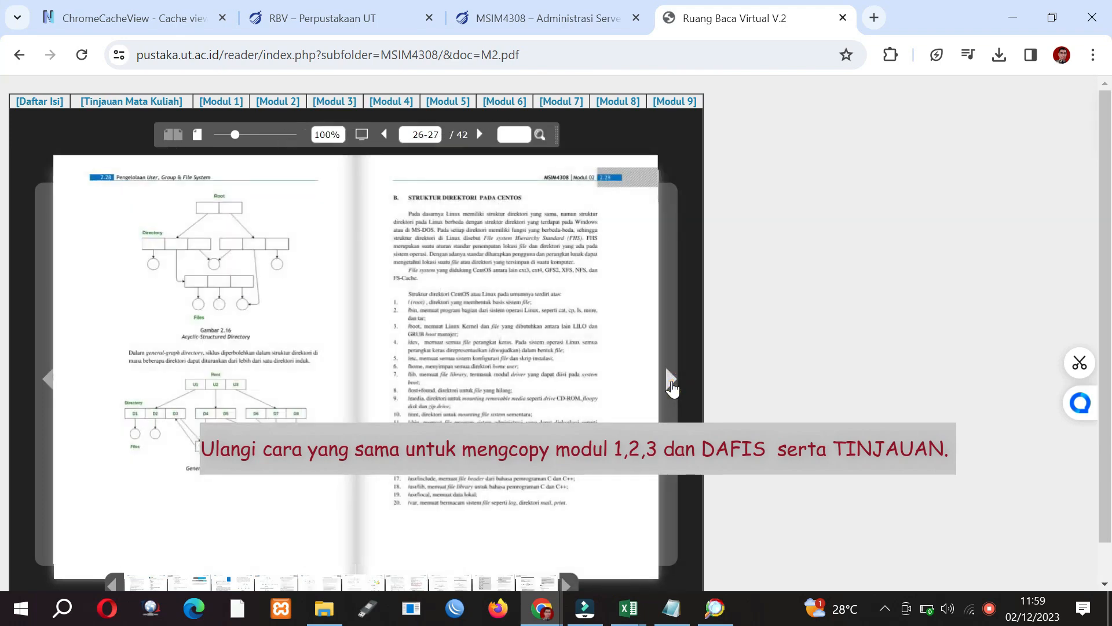
click(671, 381)
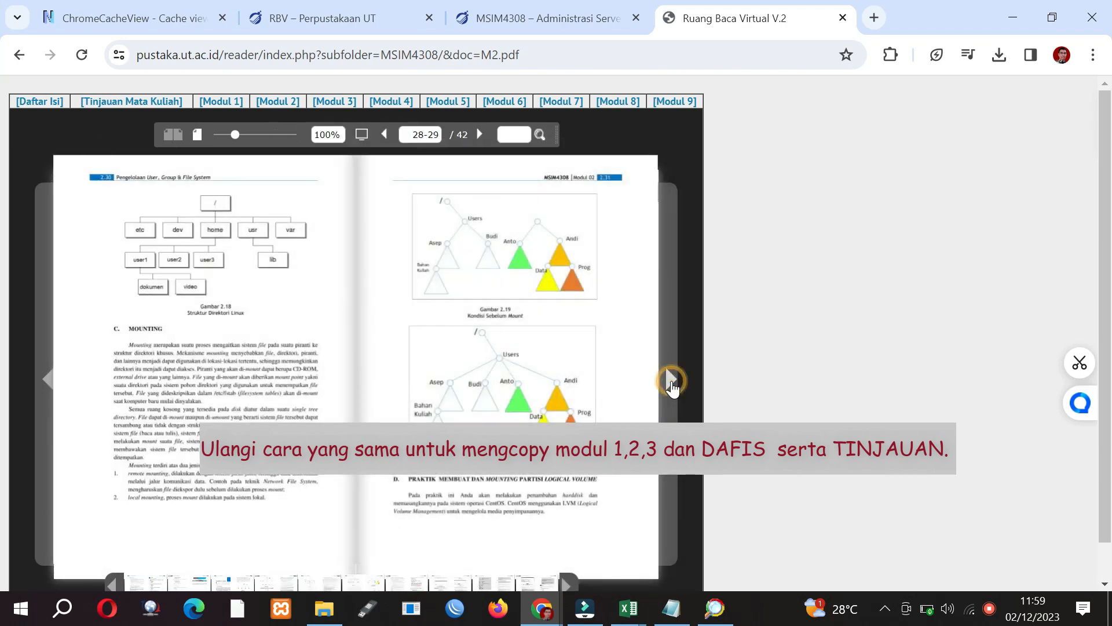
click(671, 381)
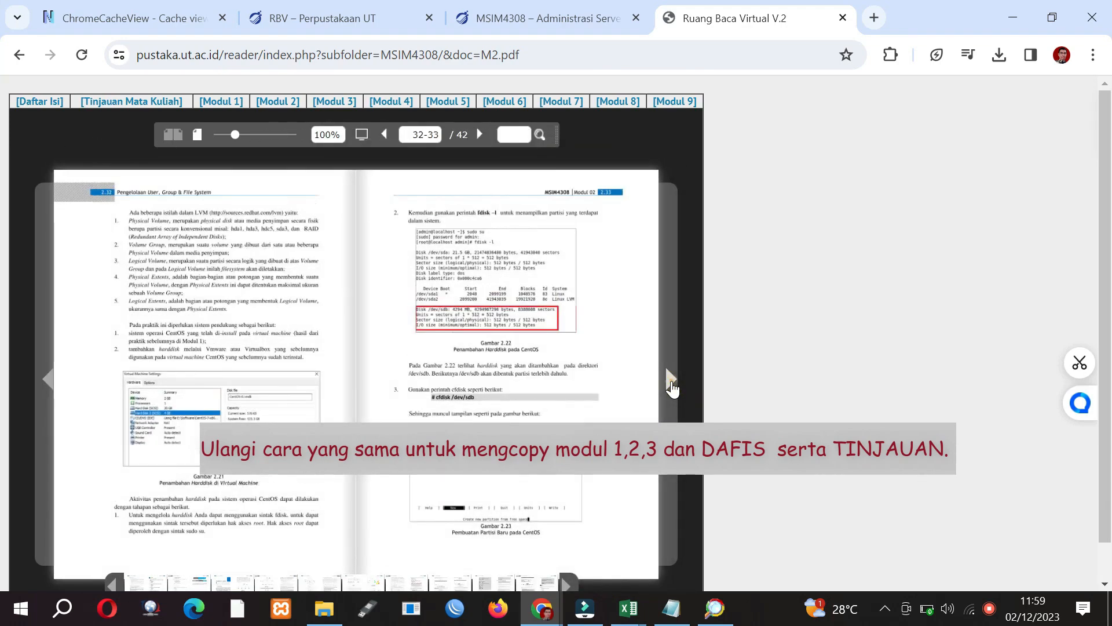
click(671, 381)
click(671, 382)
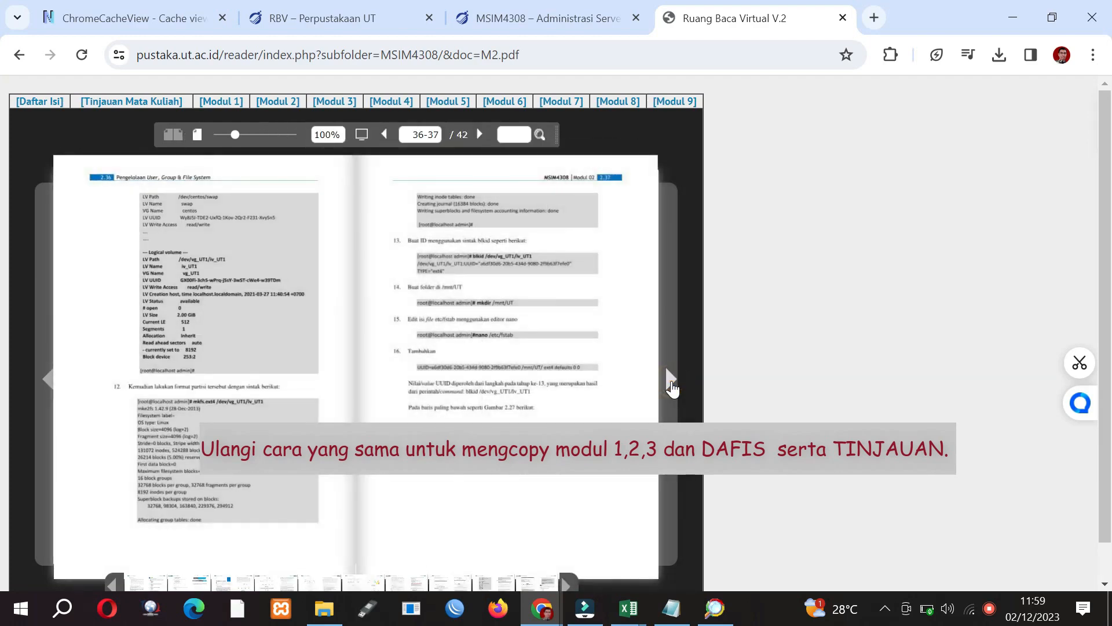
click(671, 382)
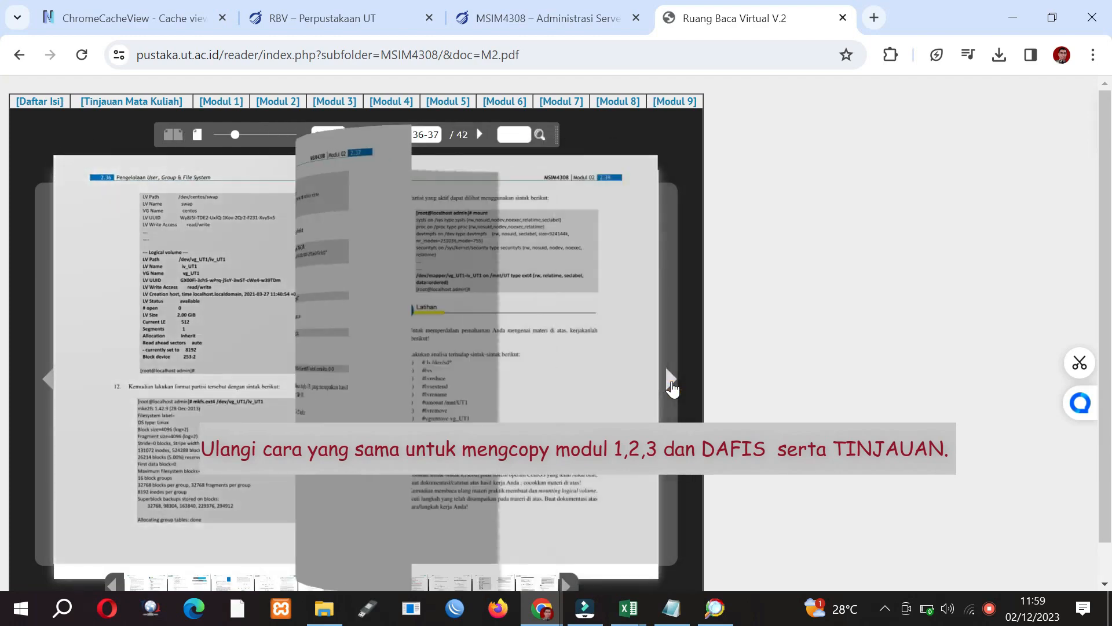
click(671, 382)
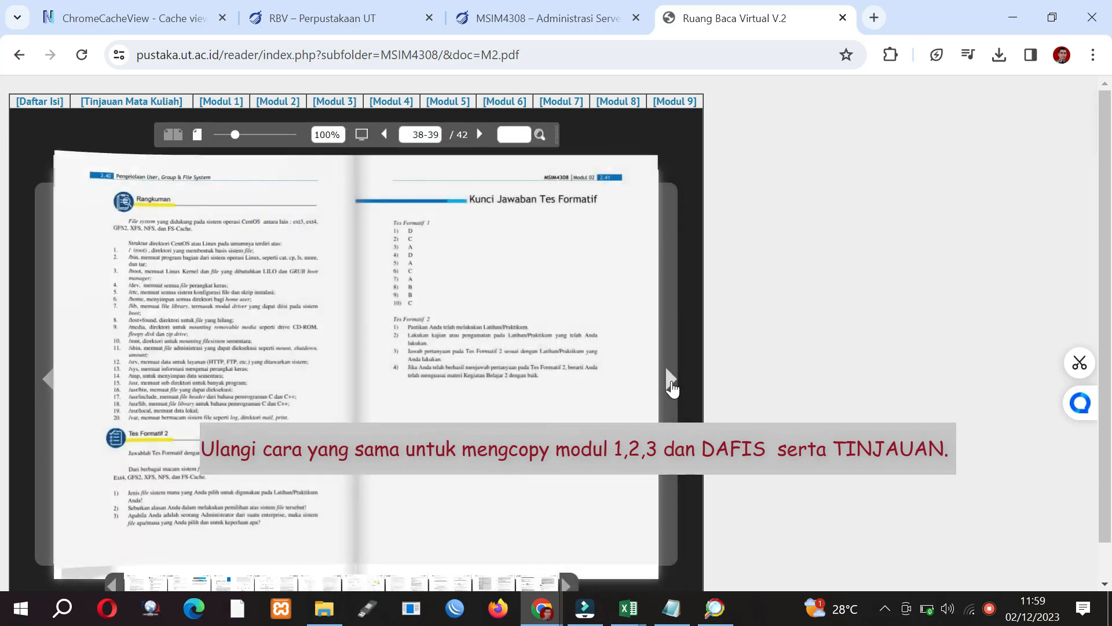
click(671, 383)
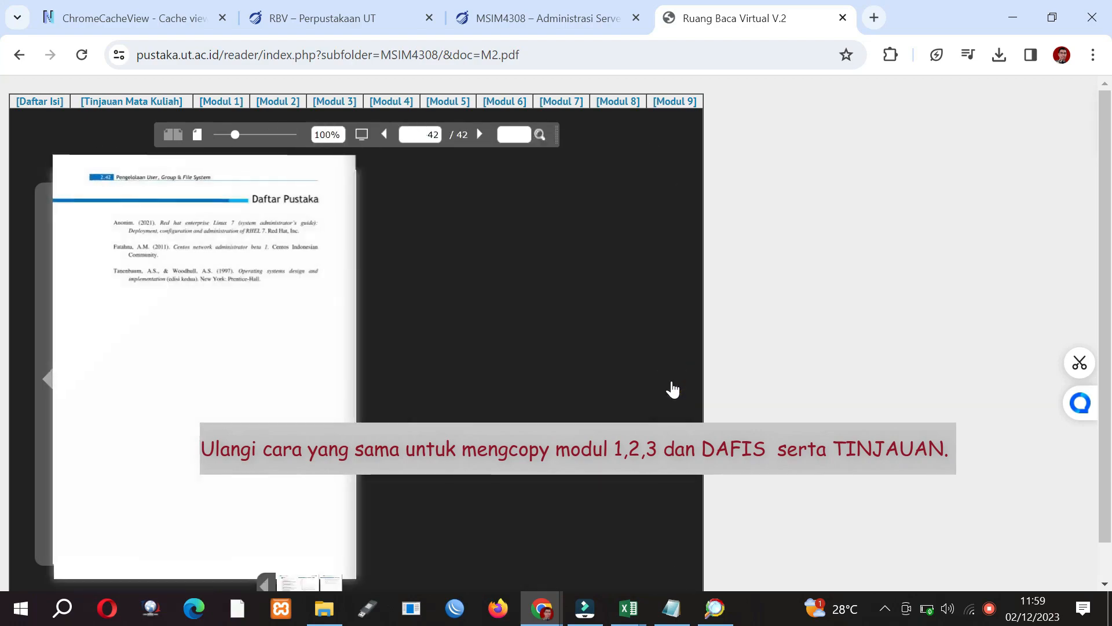
- Close ChromeCacheView and reopen ChromeCacheView.exe from the chromecacheview folder, keeping the quick filter on doc=M2 for subfolder MSIM4308
click(715, 608)
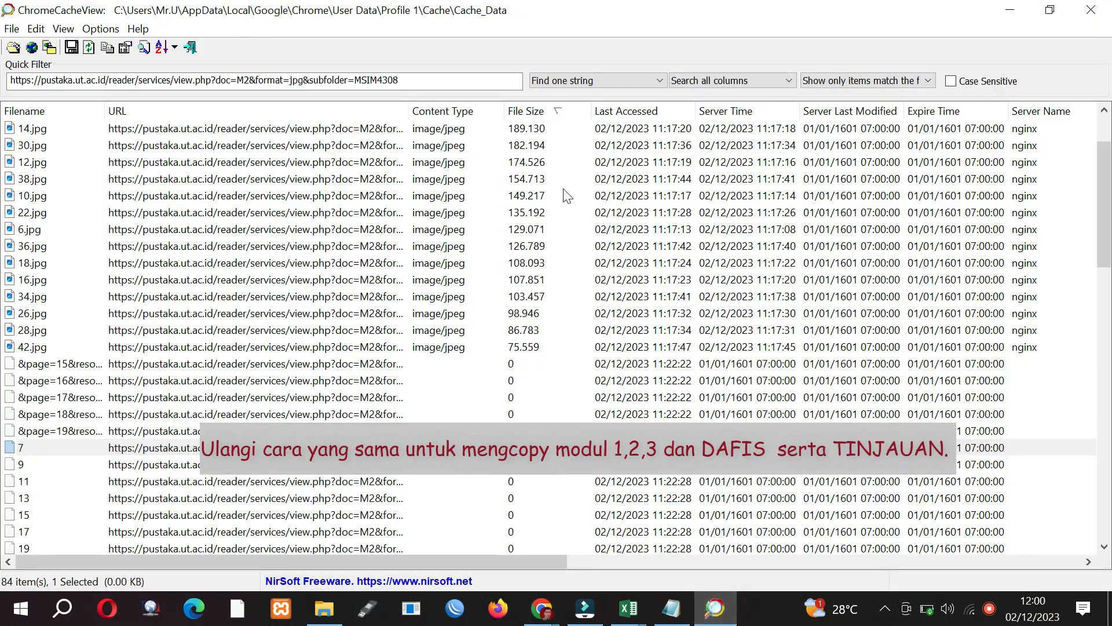
click(339, 83)
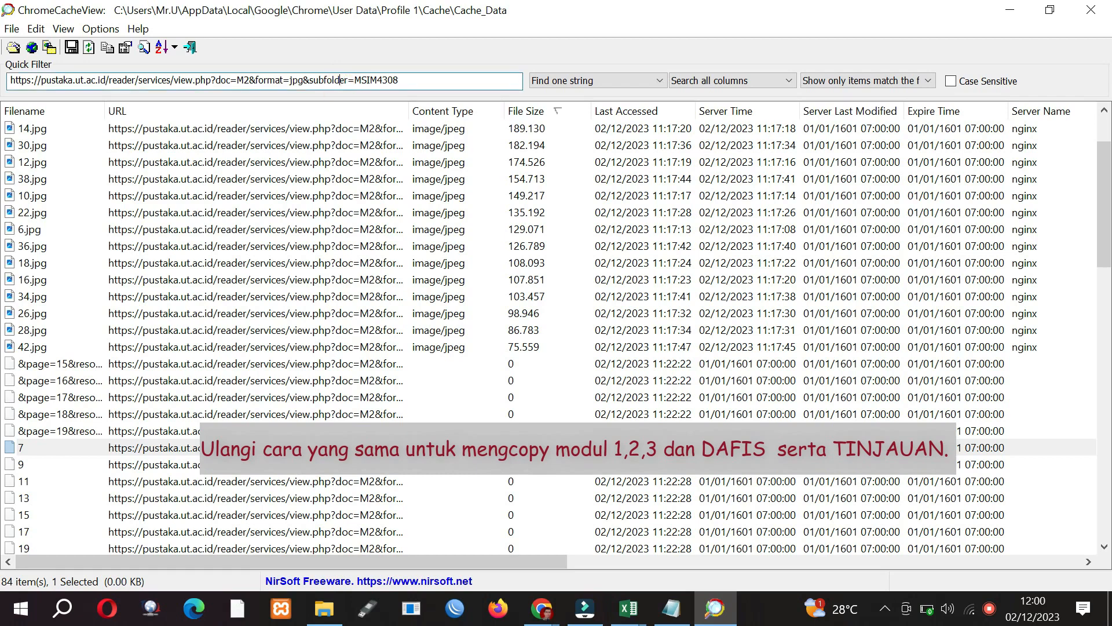
click(1101, 15)
double_click(762, 254)
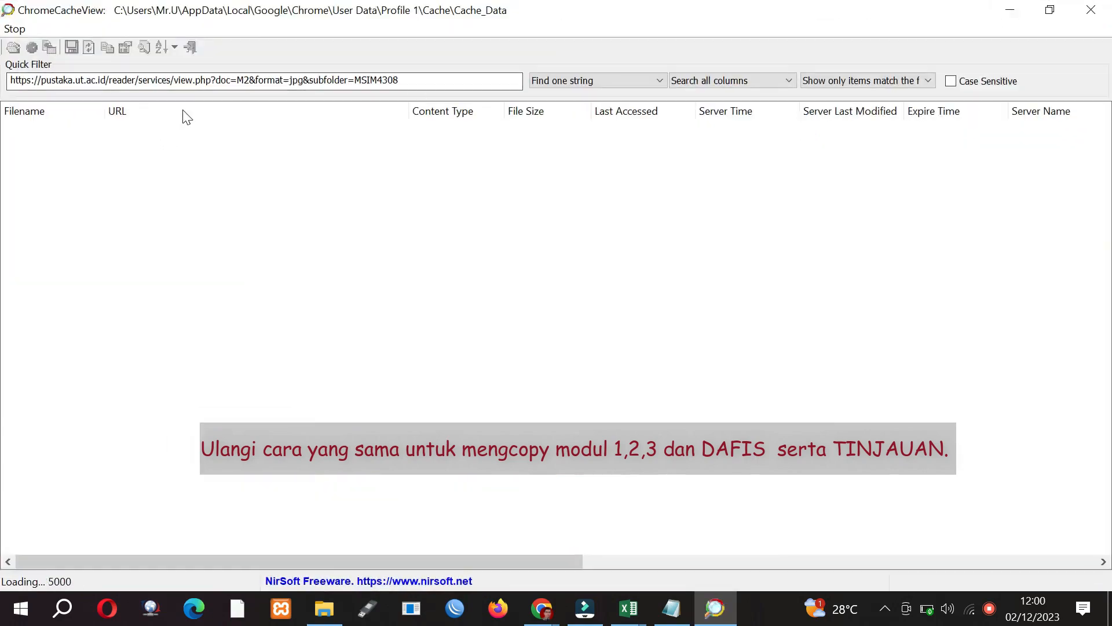
click(408, 79)
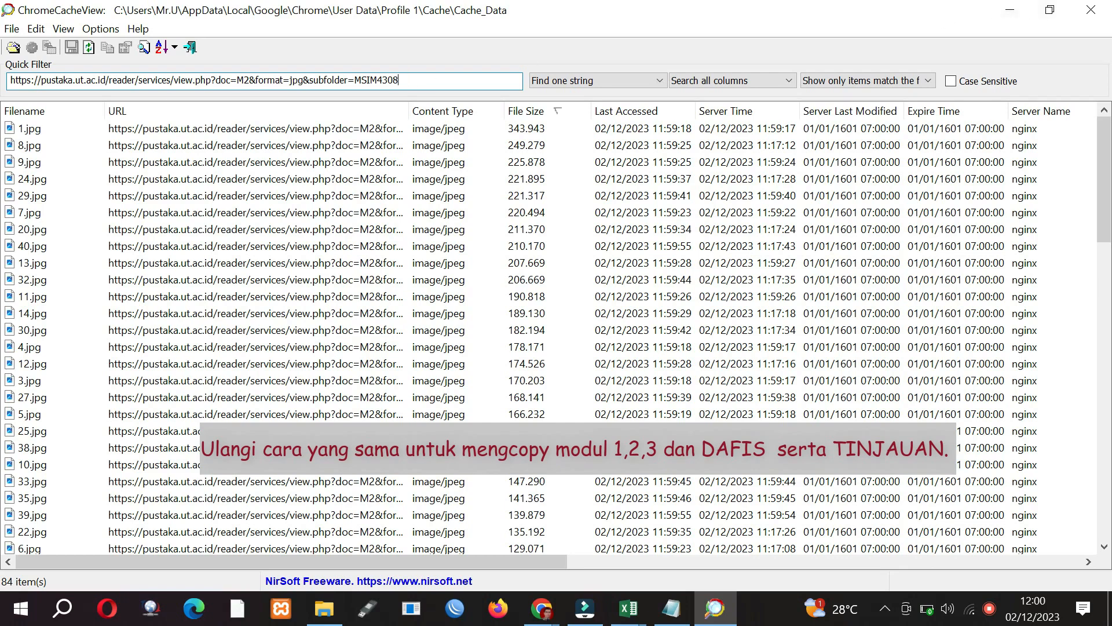
drag(243, 80, 249, 80)
- Switch to File Explorer and open the folder D:\chromecacheview\BMP\M2
click(324, 609)
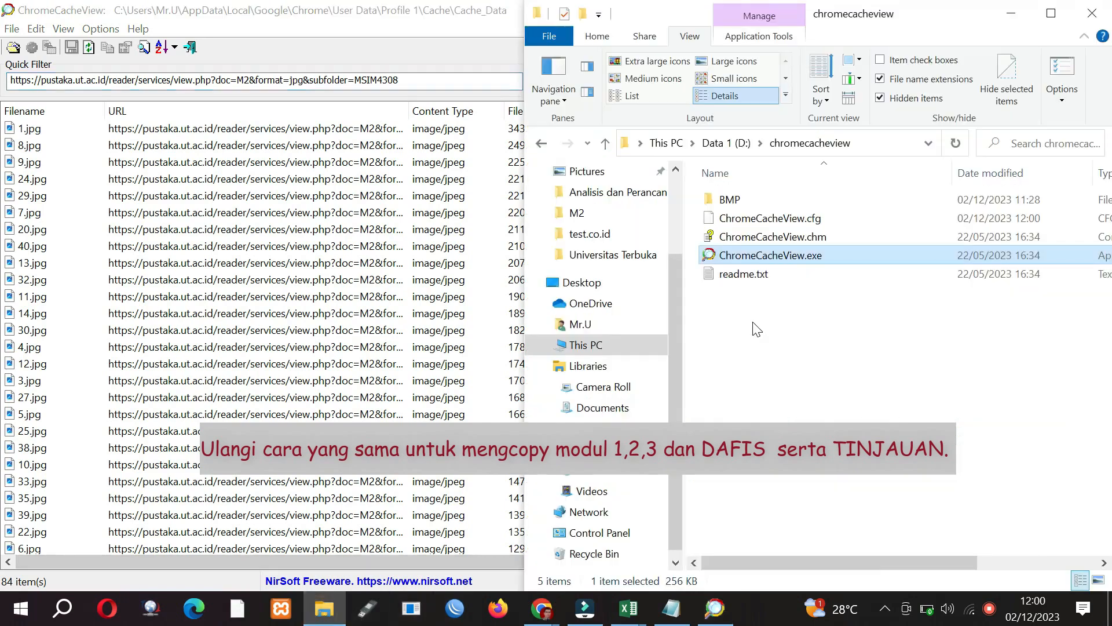
double_click(776, 210)
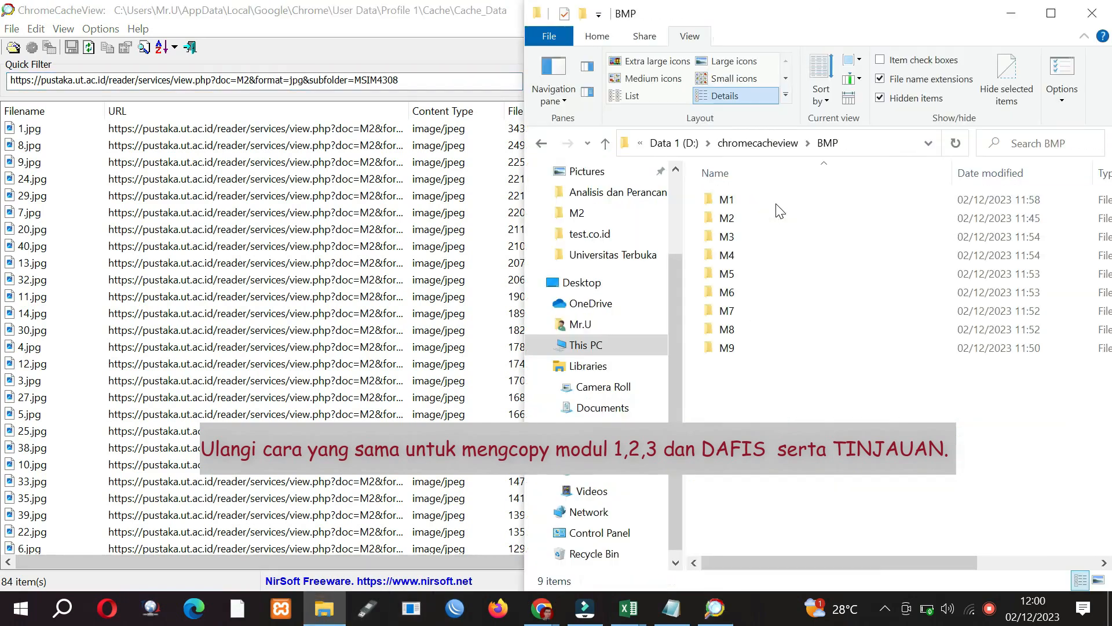
double_click(770, 218)
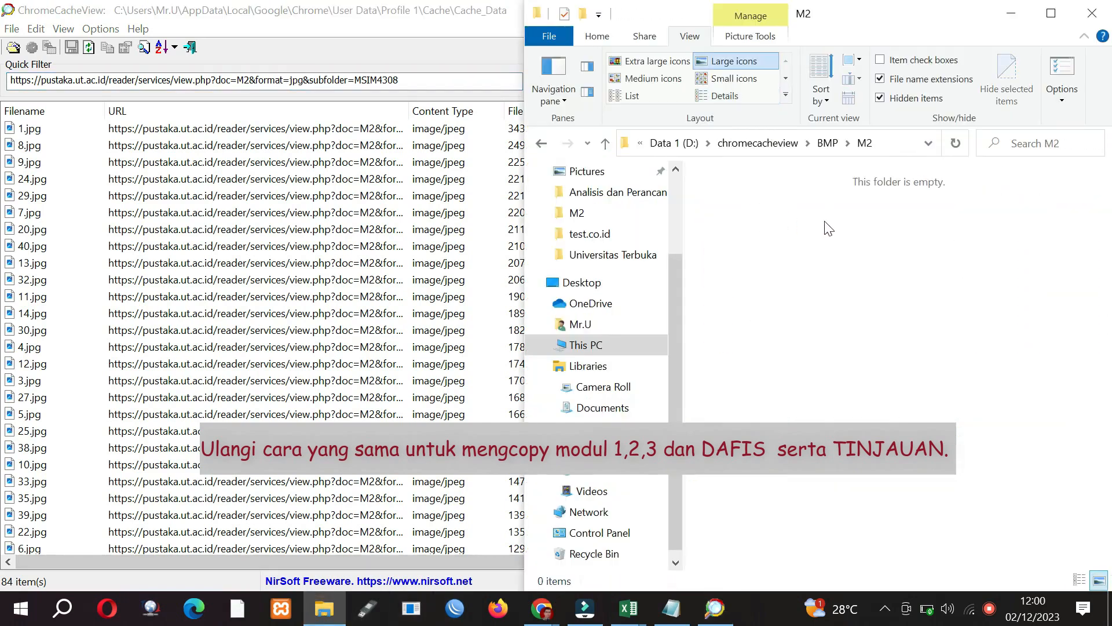
- Restore the ChromeCacheView window to a smaller size and make it narrower and taller, beside the M2 folder window
click(429, 15)
click(1047, 17)
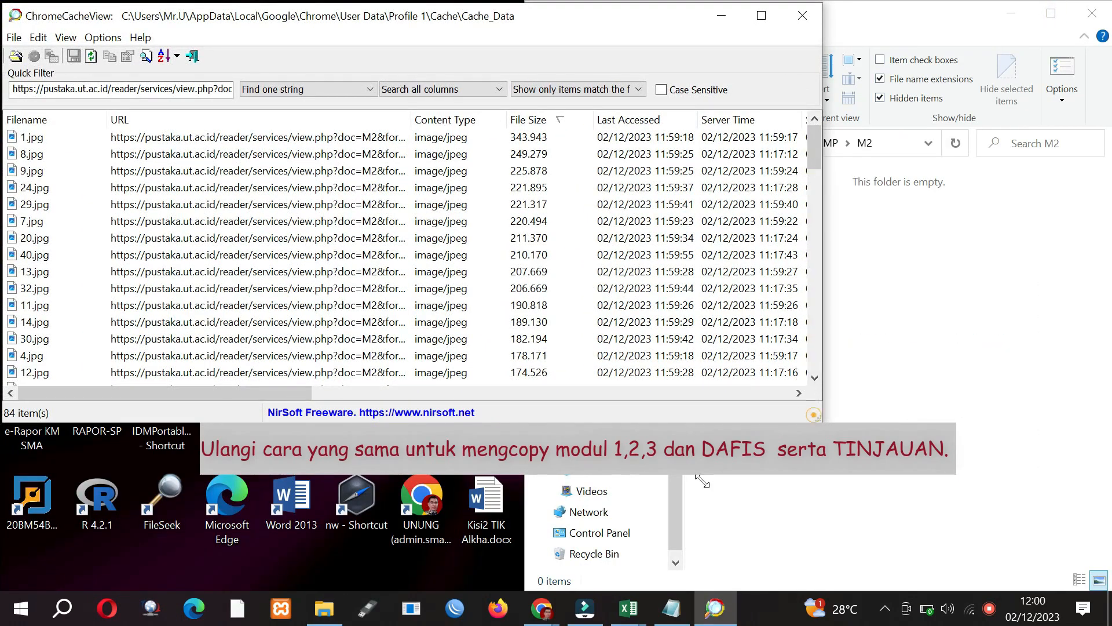
drag(814, 412, 656, 585)
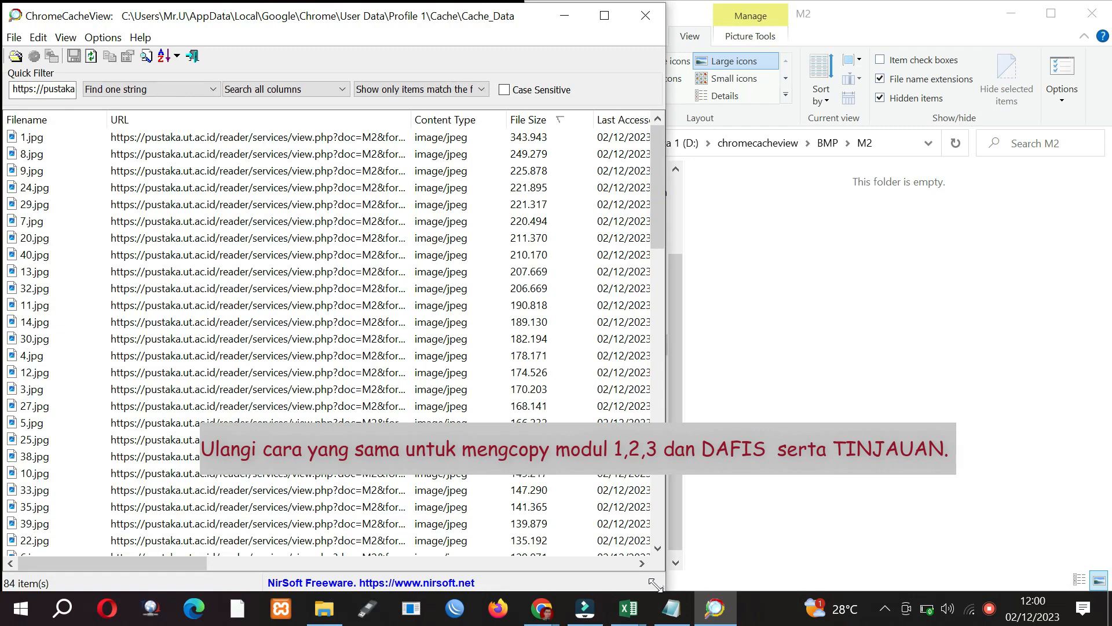
- Start selecting the Module 2 page images in the cache list with 1.jpg
click(91, 139)
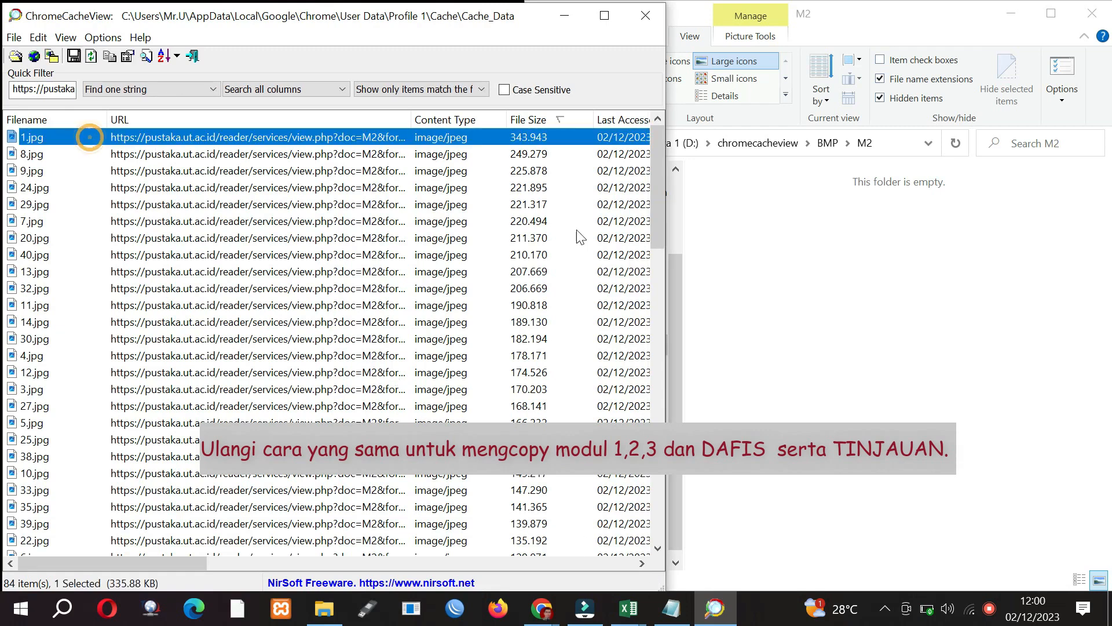
- Copy the cached M2 page images from 1.jpg through 2.jpg to D:\chromecacheview\BMP\M2, then close ChromeCacheView
drag(654, 228, 678, 331)
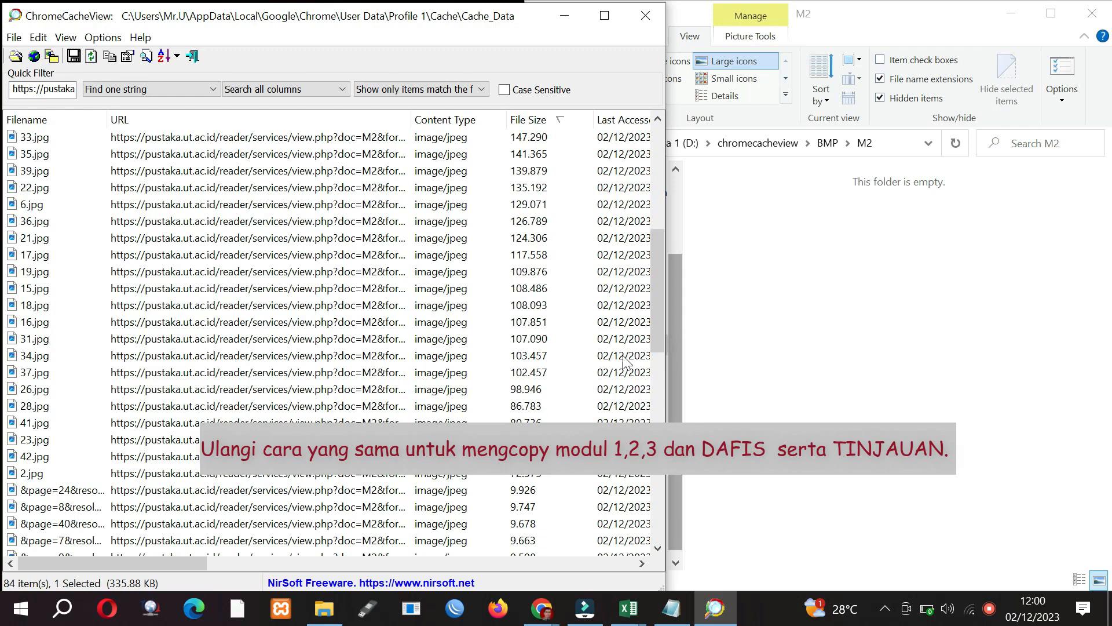
shift+click(523, 479)
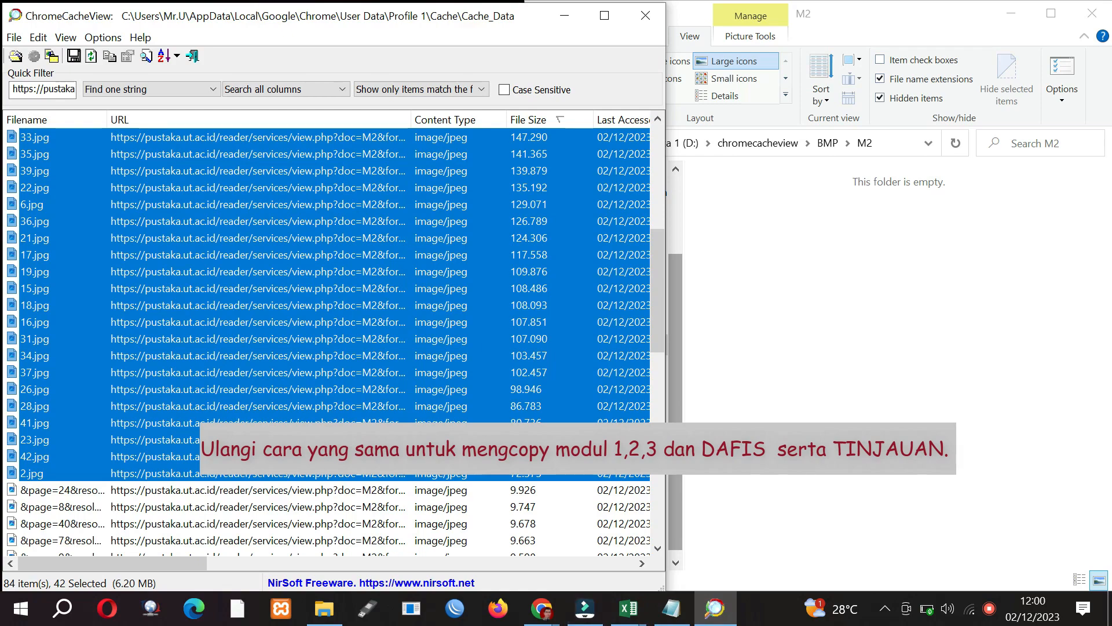
right_click(320, 183)
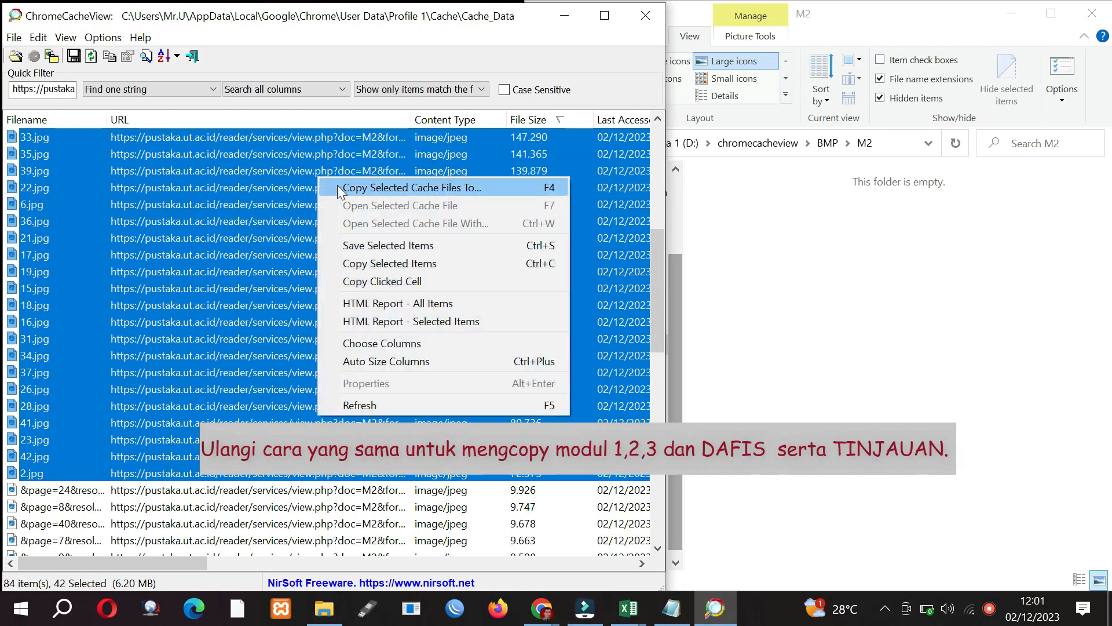
click(345, 187)
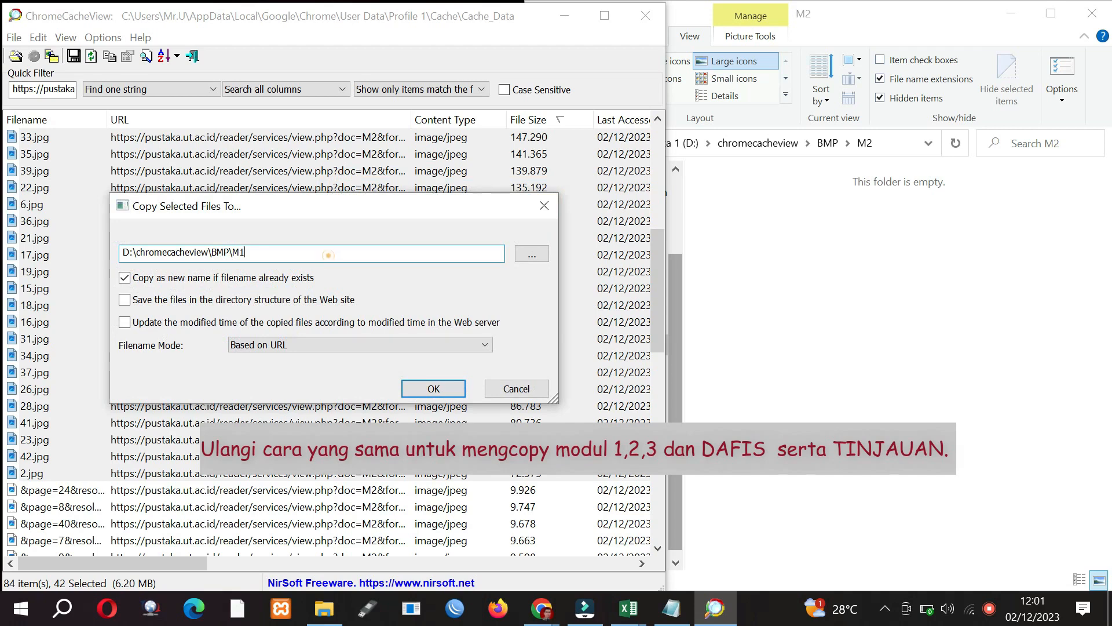
key(BackSpace)
text(2)
click(450, 390)
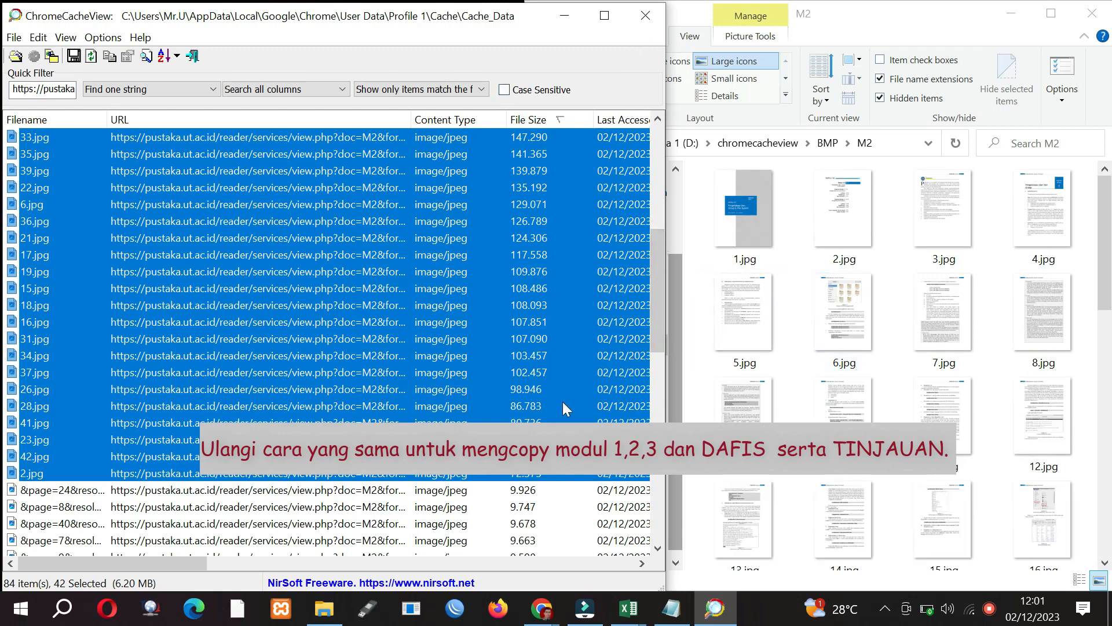
click(656, 23)
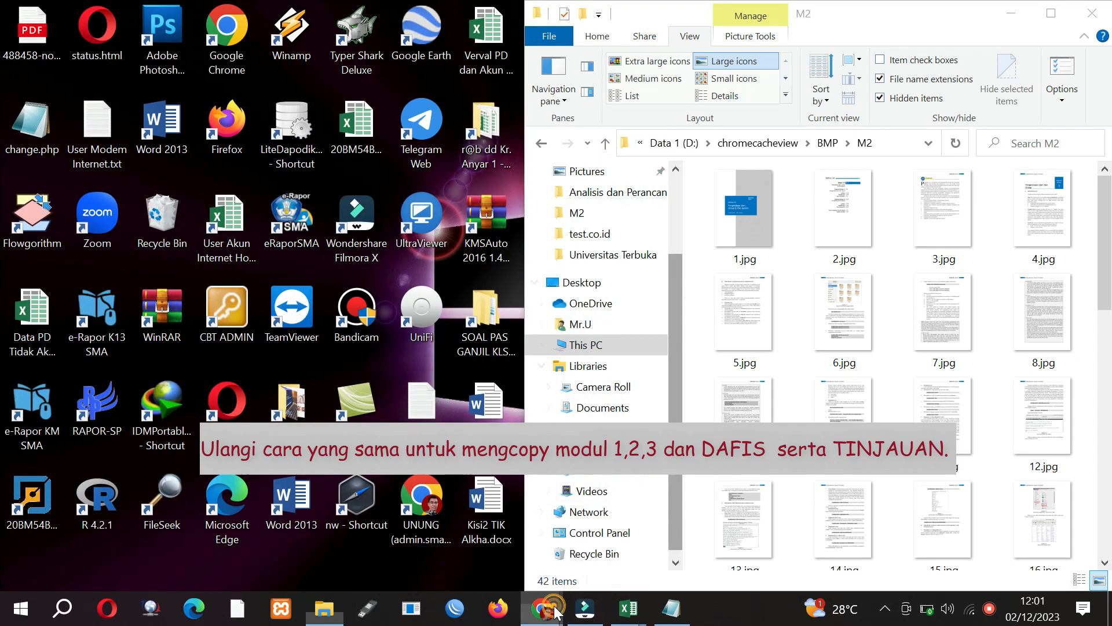
- Switch to the Chrome window showing the pustaka.ut.ac.id reader and open Modul 3 of MSIM4308
mouse_move(554, 611)
click(780, 496)
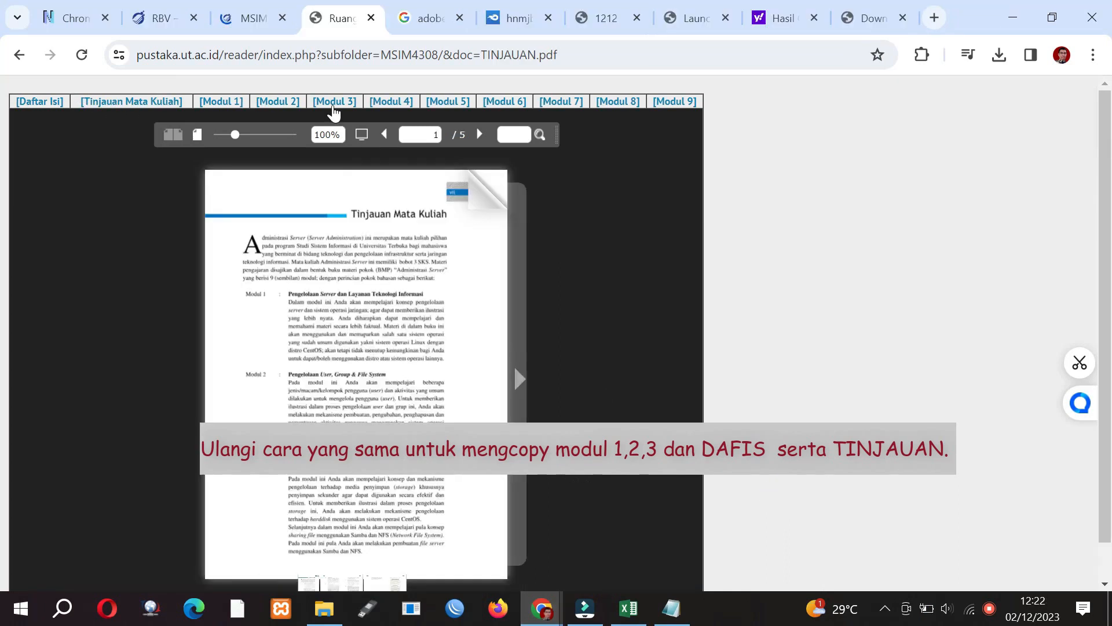
click(334, 103)
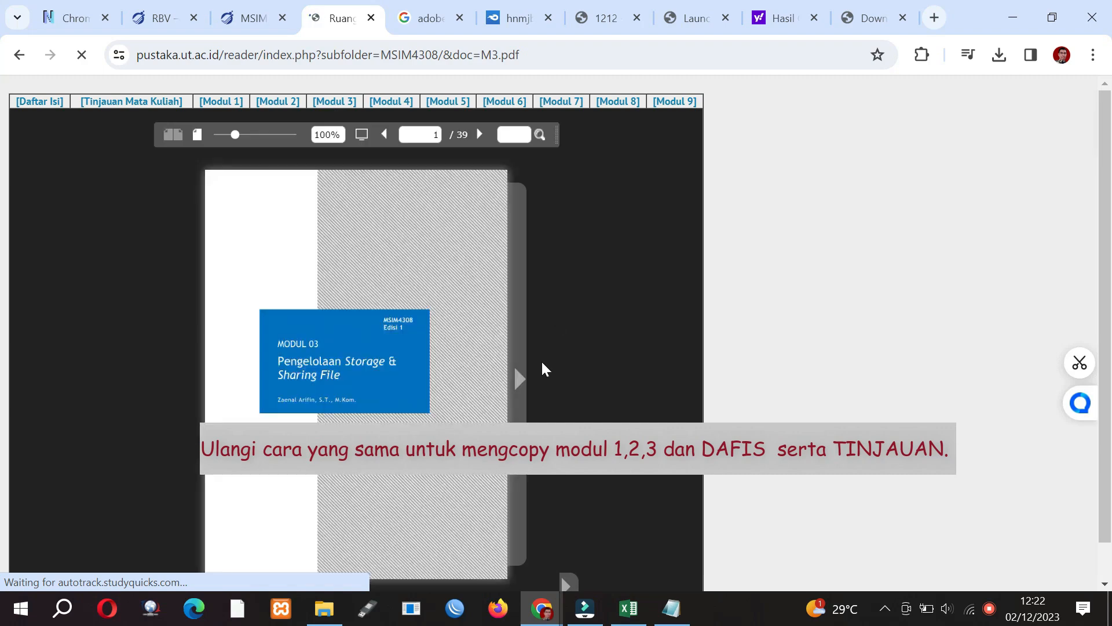
- Page forward through all of Modul 3, from the cover to the final spread of pages 38-39, so every page loads
click(521, 380)
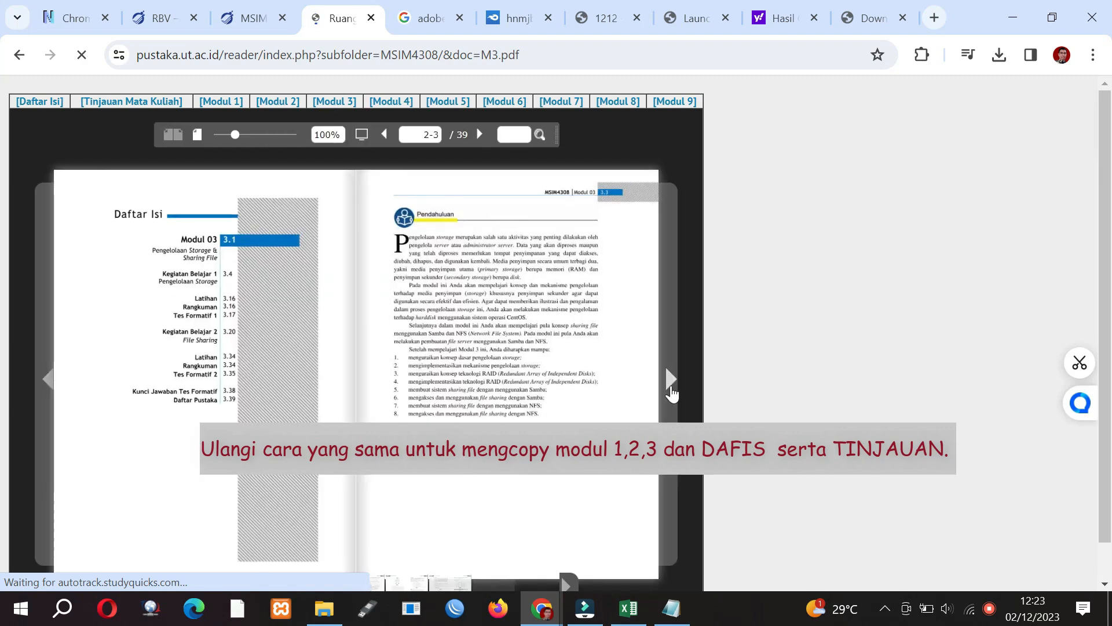
click(672, 391)
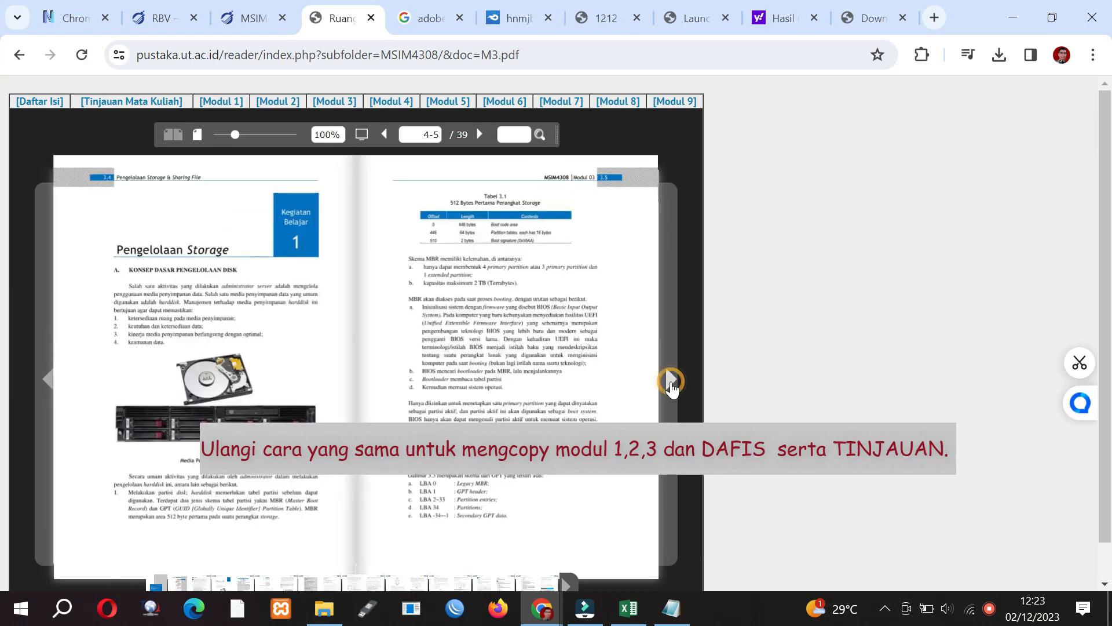
click(671, 391)
click(672, 392)
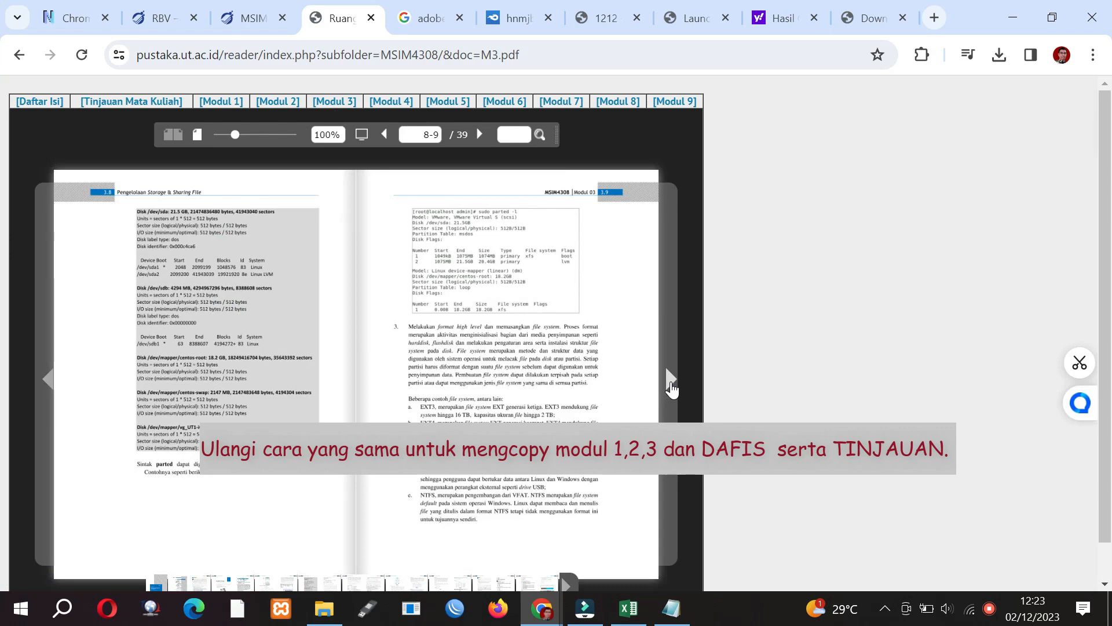
click(672, 391)
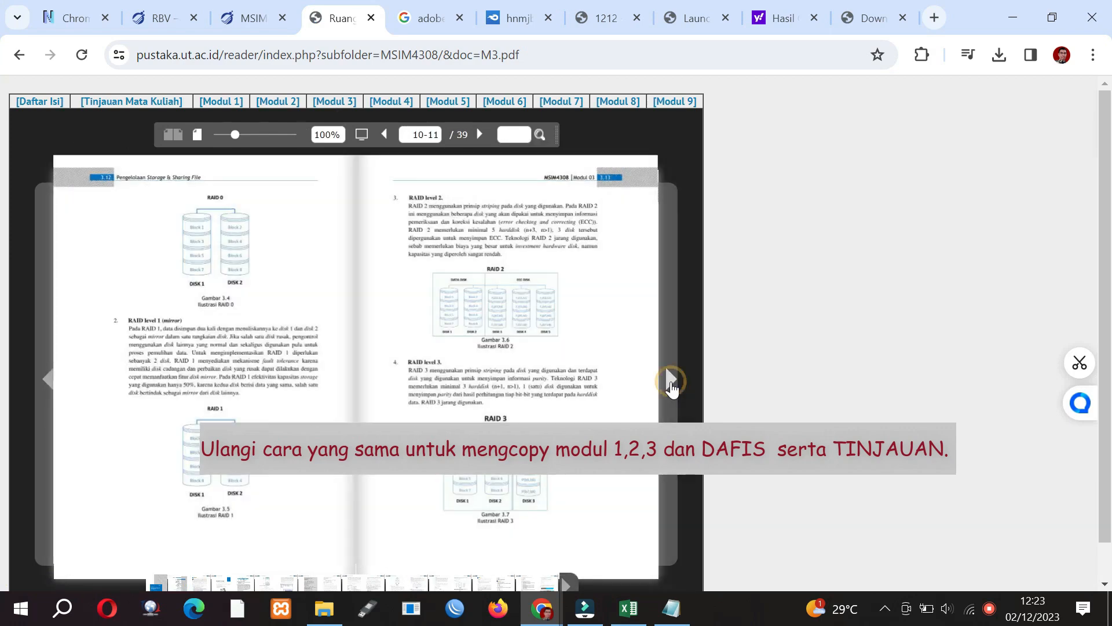
click(672, 392)
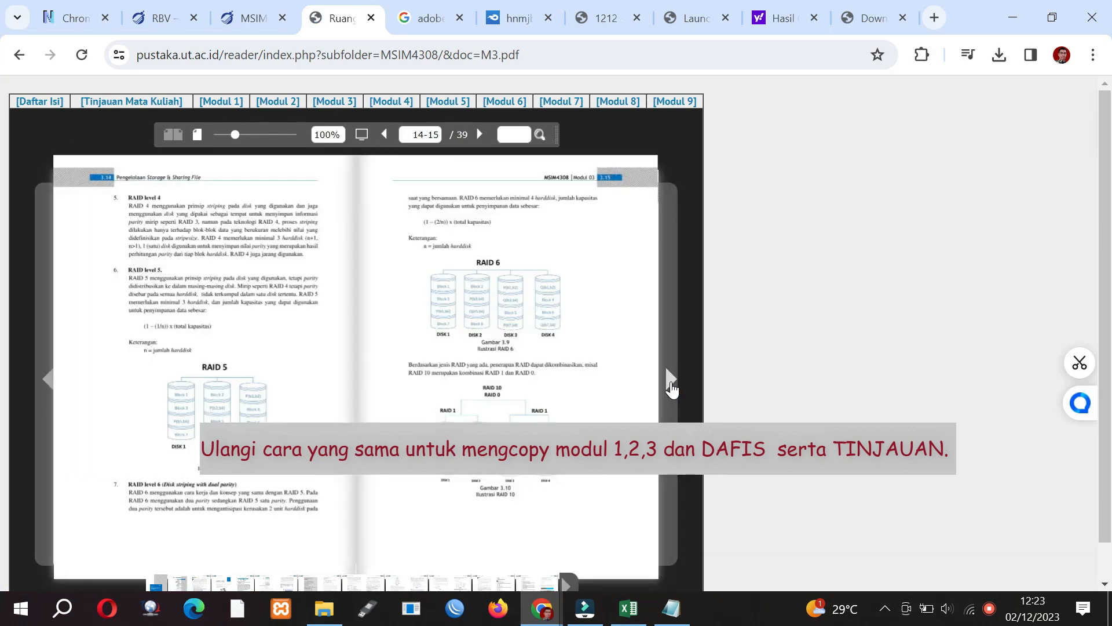
click(672, 391)
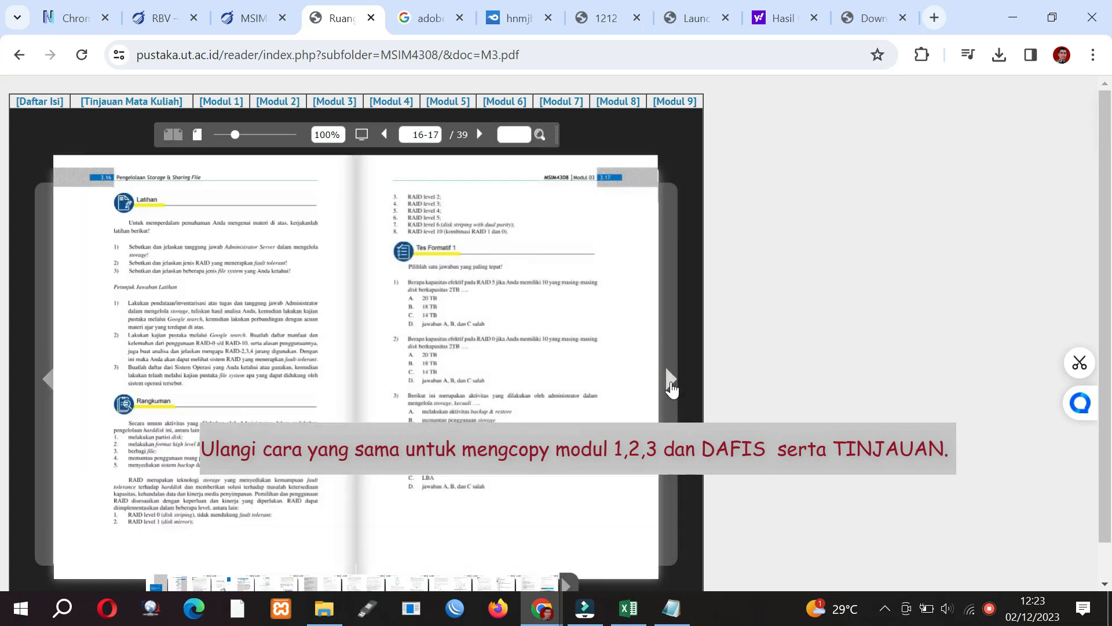
click(672, 392)
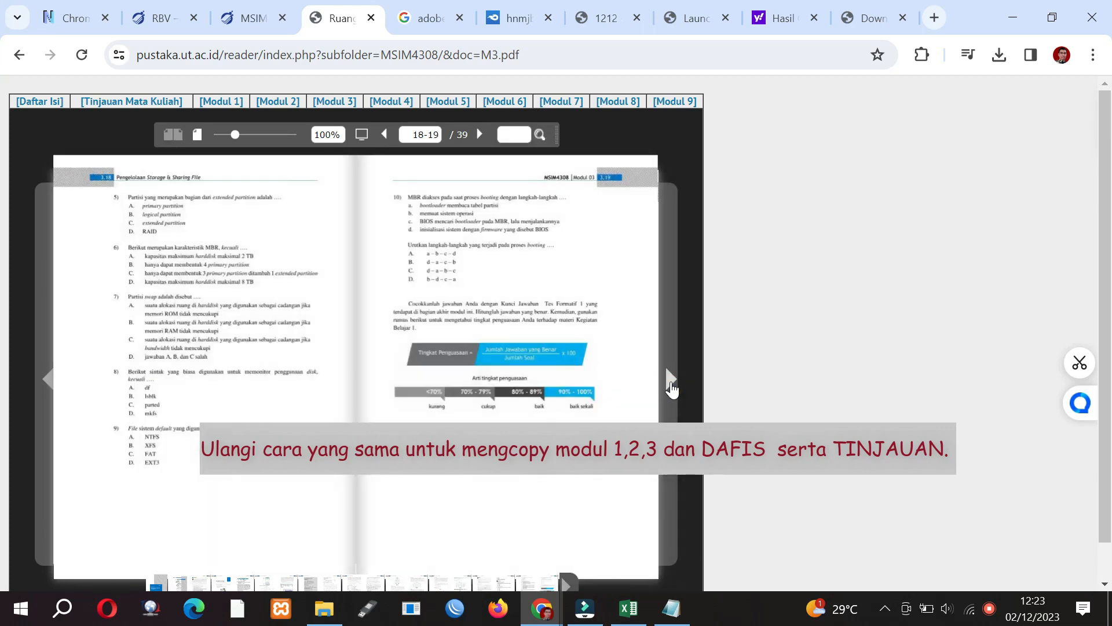
click(671, 392)
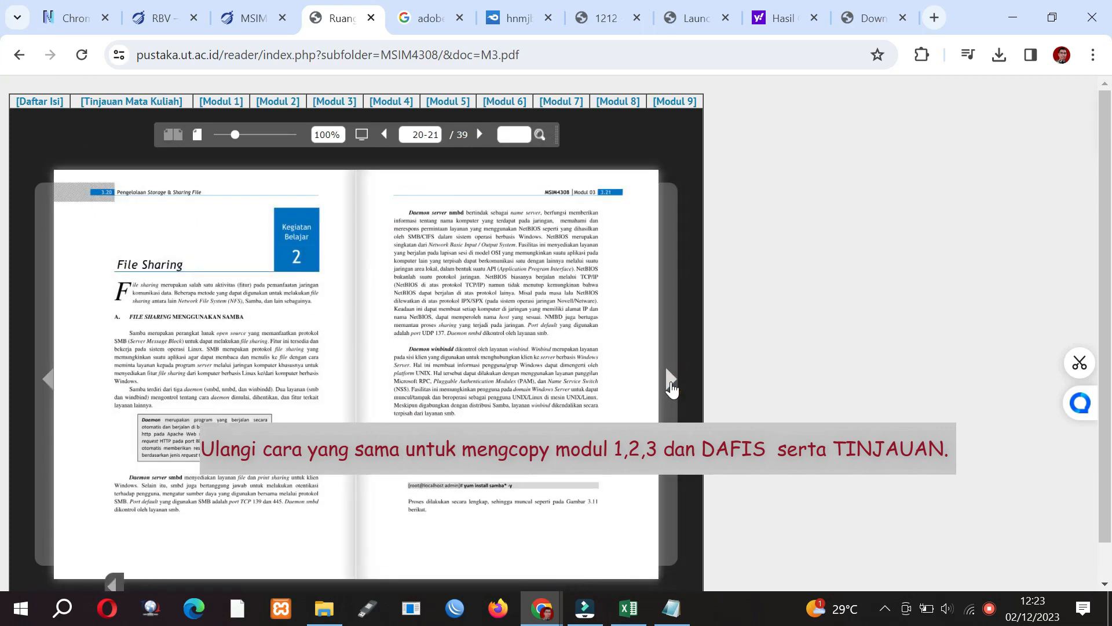
click(672, 391)
click(672, 392)
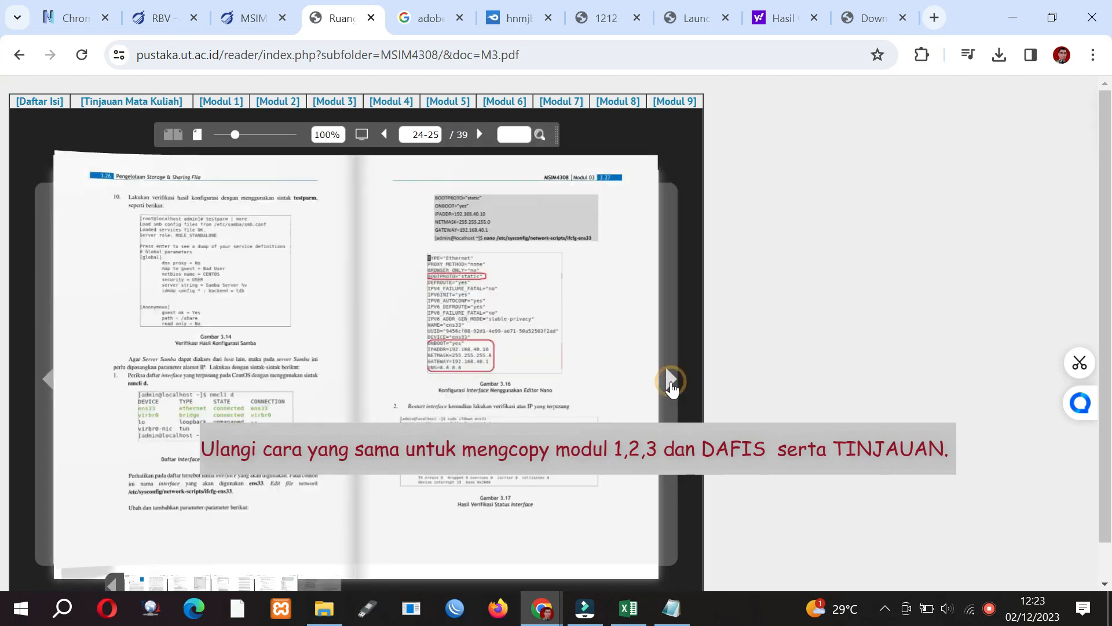
click(672, 390)
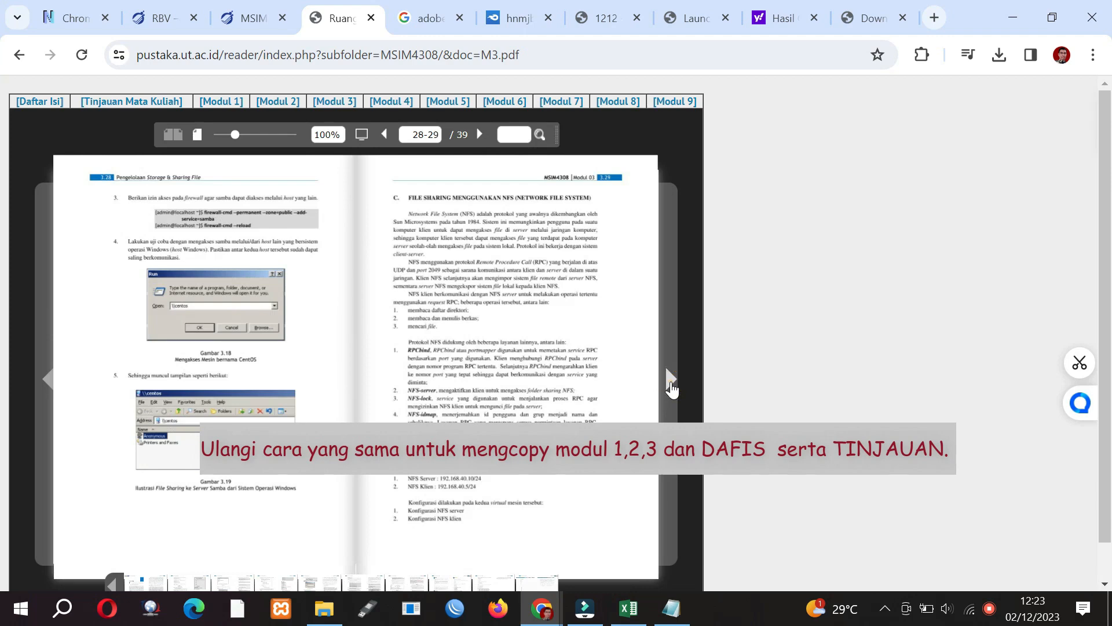
click(671, 392)
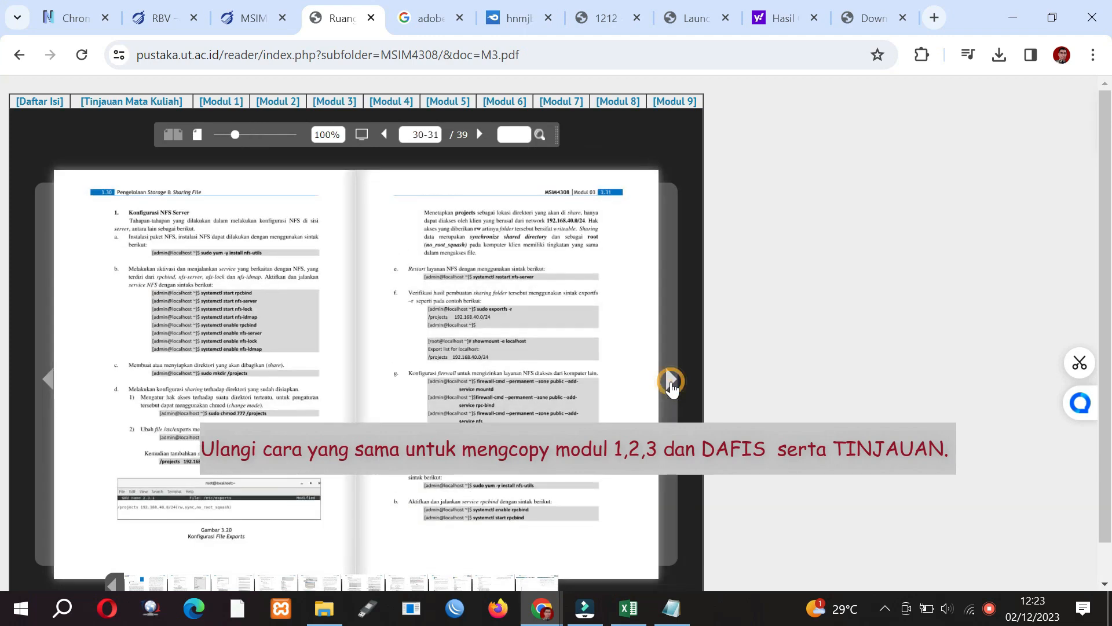
click(671, 388)
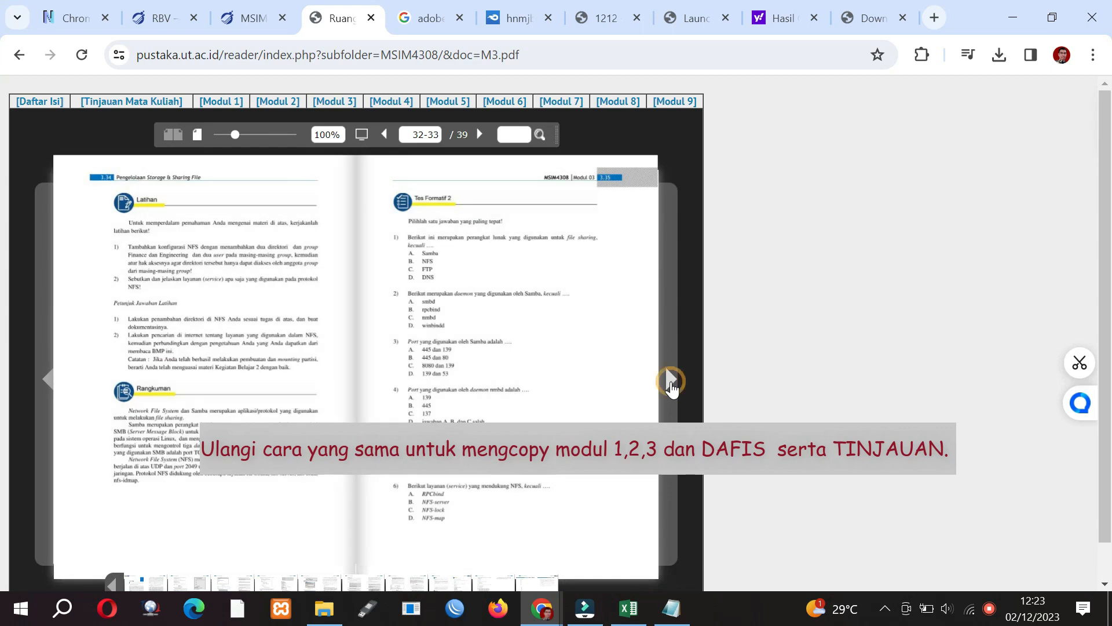
click(672, 389)
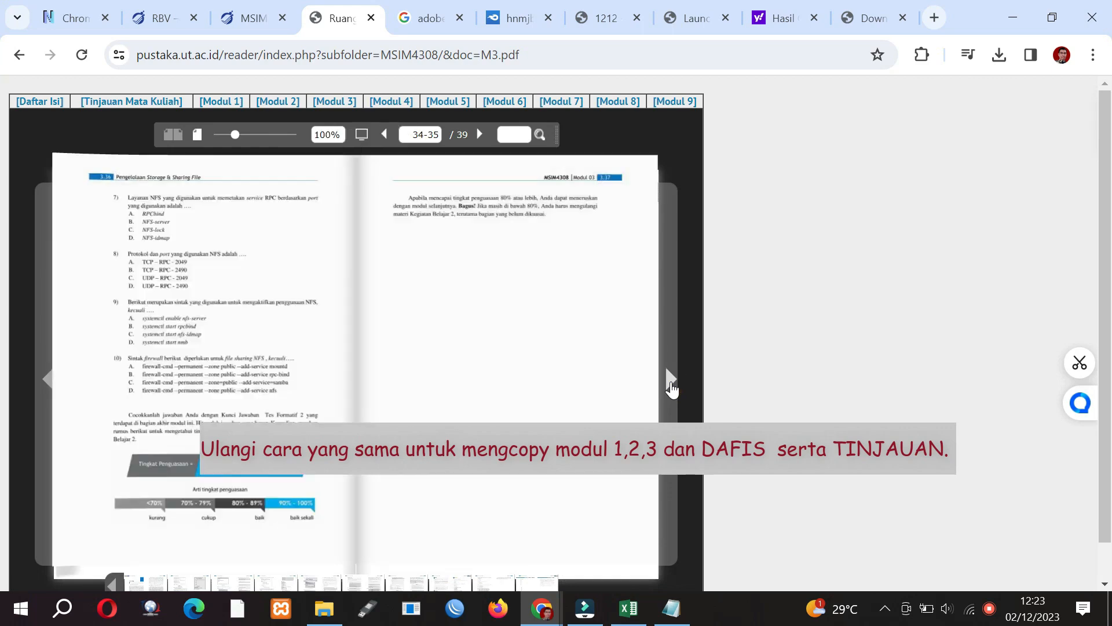
click(671, 383)
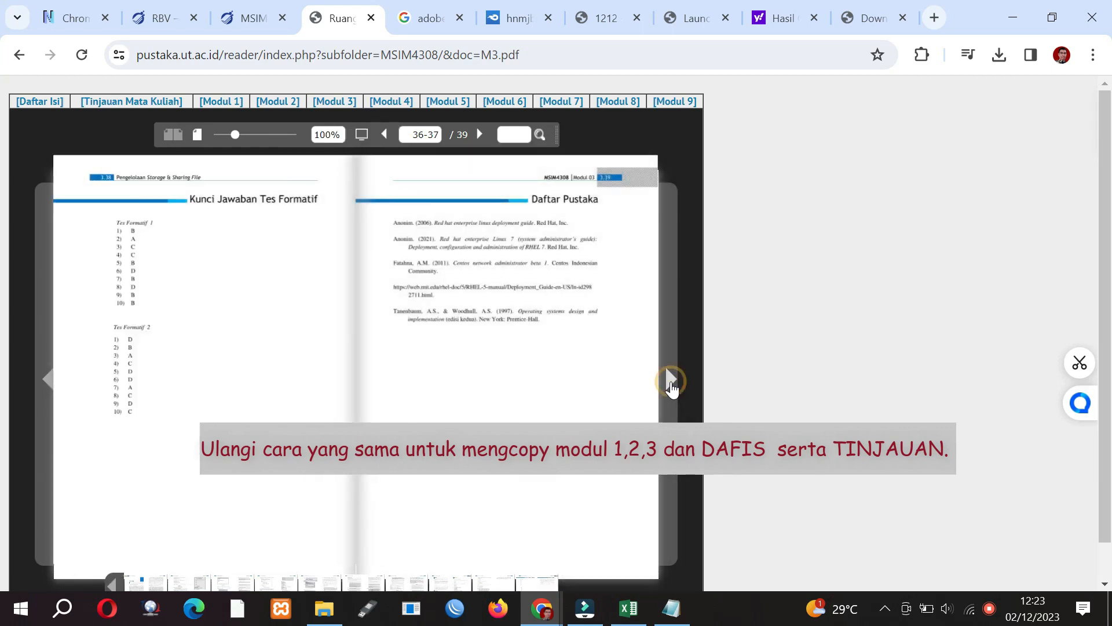
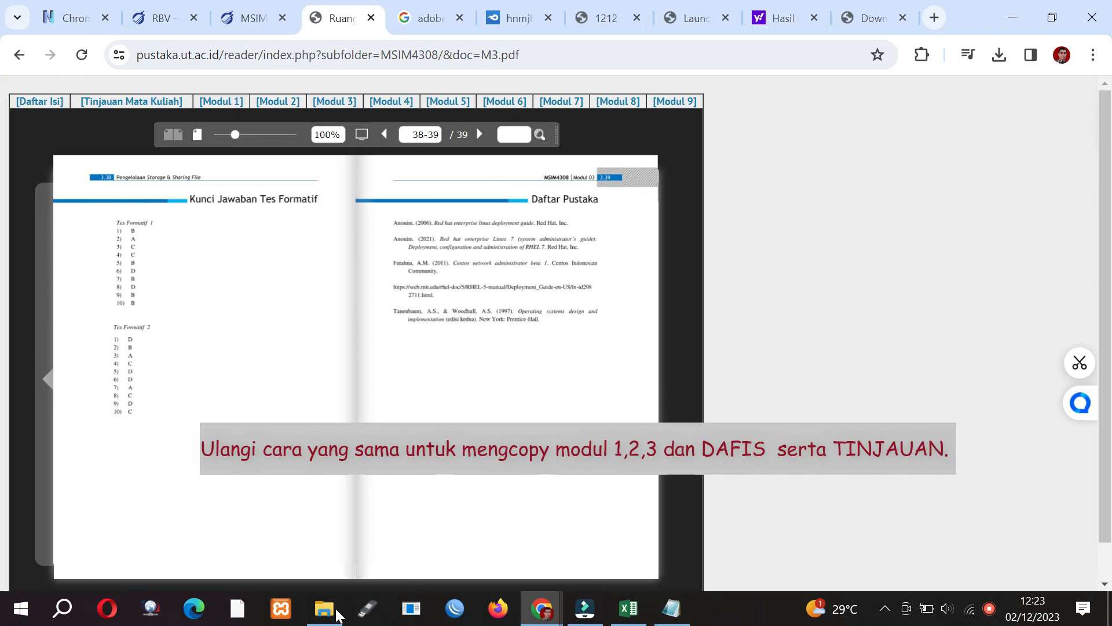
- Launch ChromeCacheView.exe from the chromecacheview folder in File Explorer and maximize its window
click(325, 608)
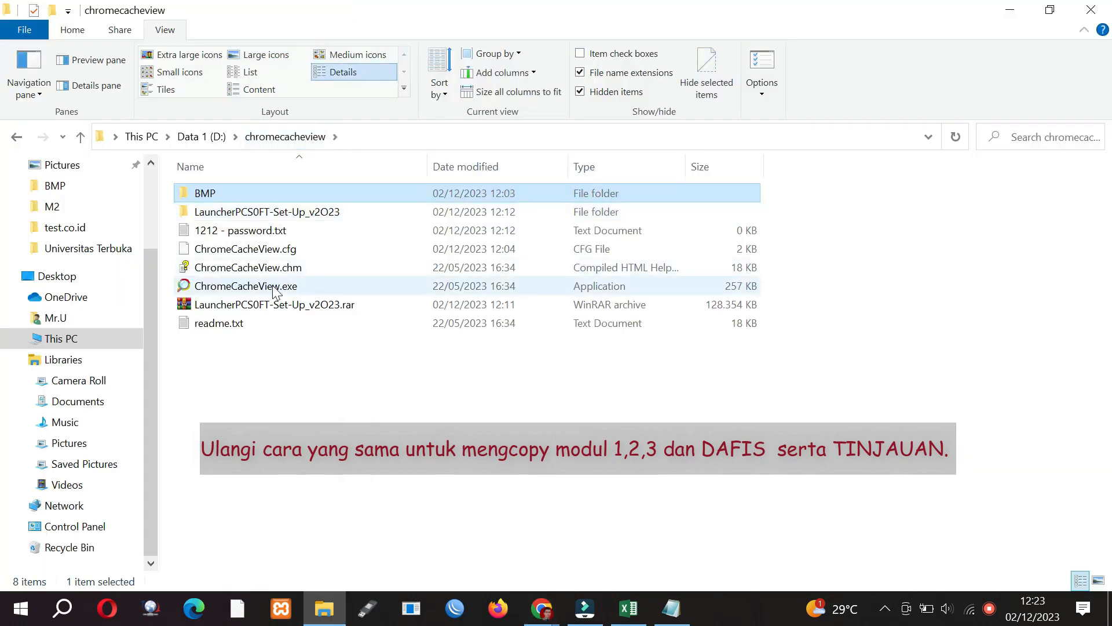
double_click(275, 287)
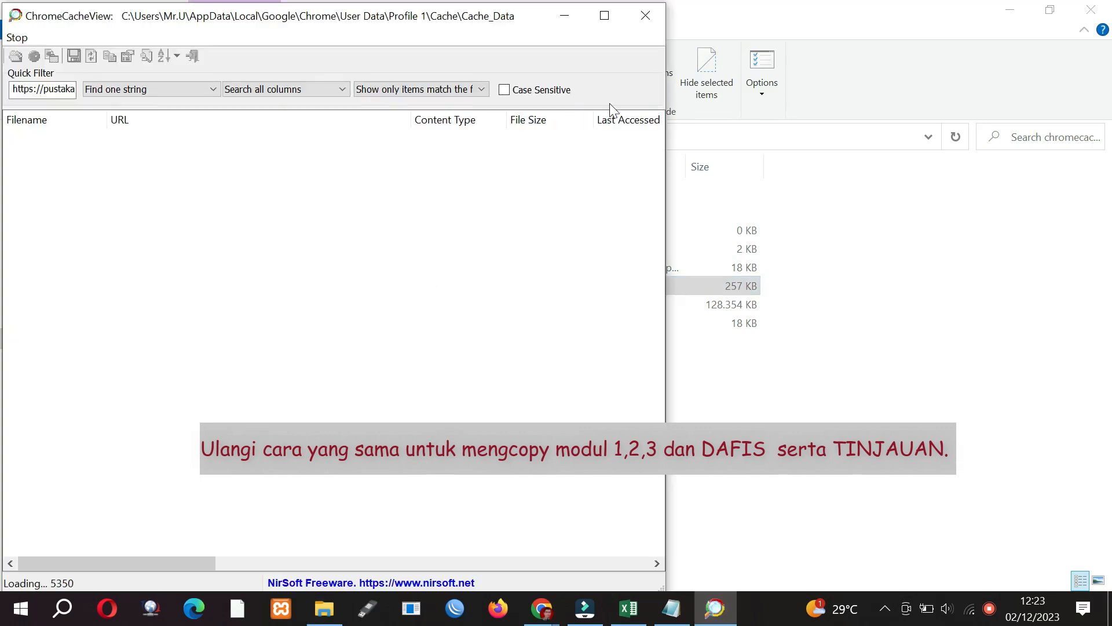
click(604, 16)
- Switch back to File Explorer and open the M3 folder inside BMP
click(326, 607)
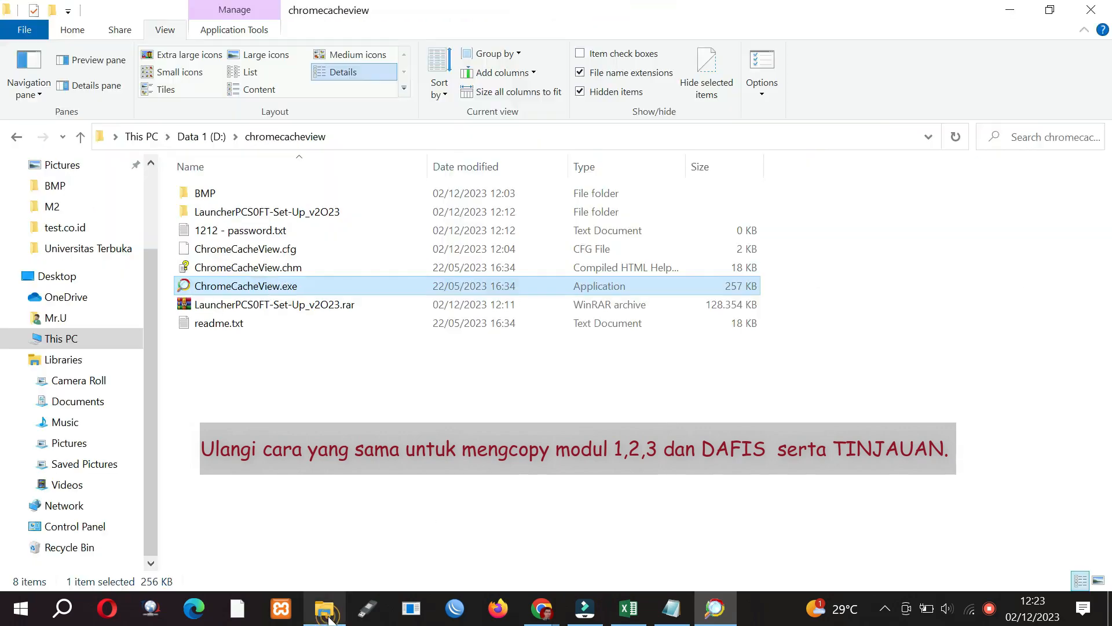
double_click(325, 195)
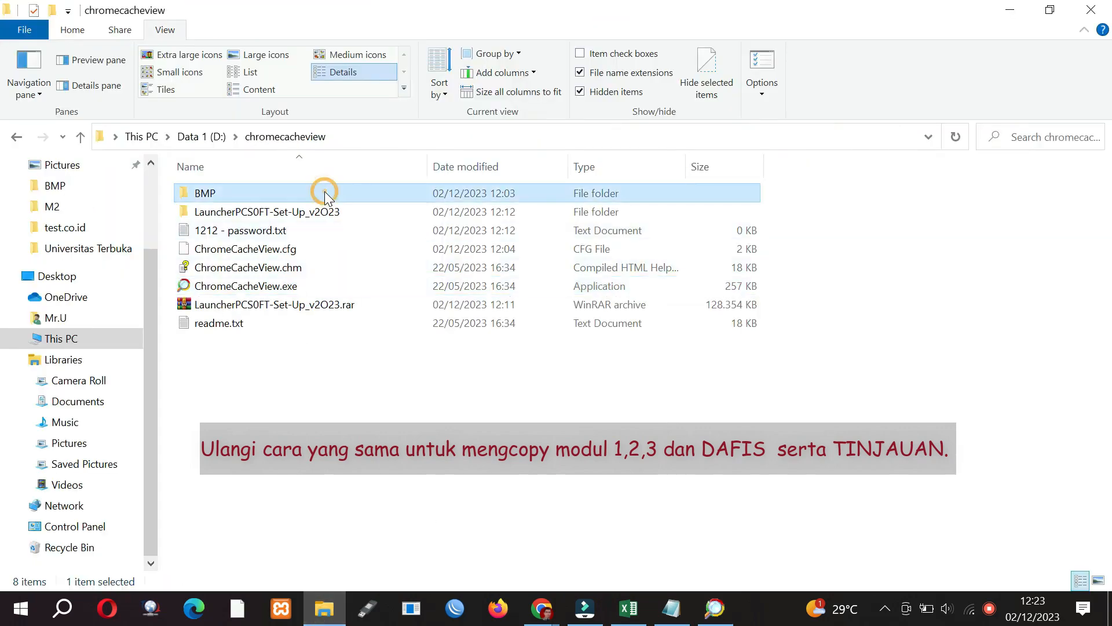
double_click(295, 245)
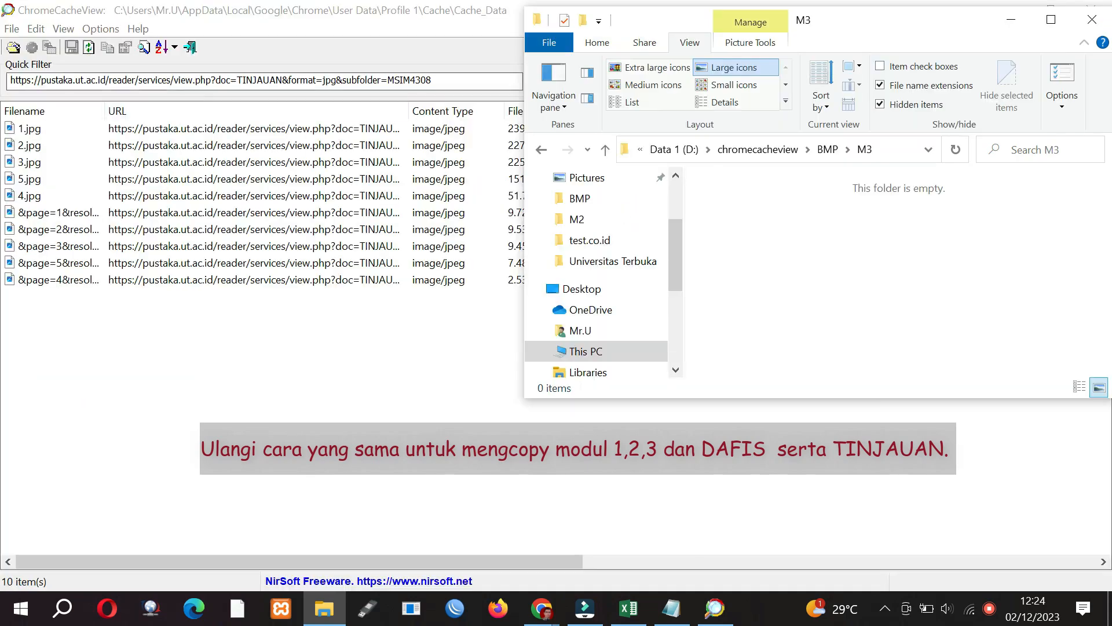
- Change the doc value in ChromeCacheView's quick filter URL from TINJAUAN to M3, keeping format=jpg and subfolder=MSIM4308
click(231, 81)
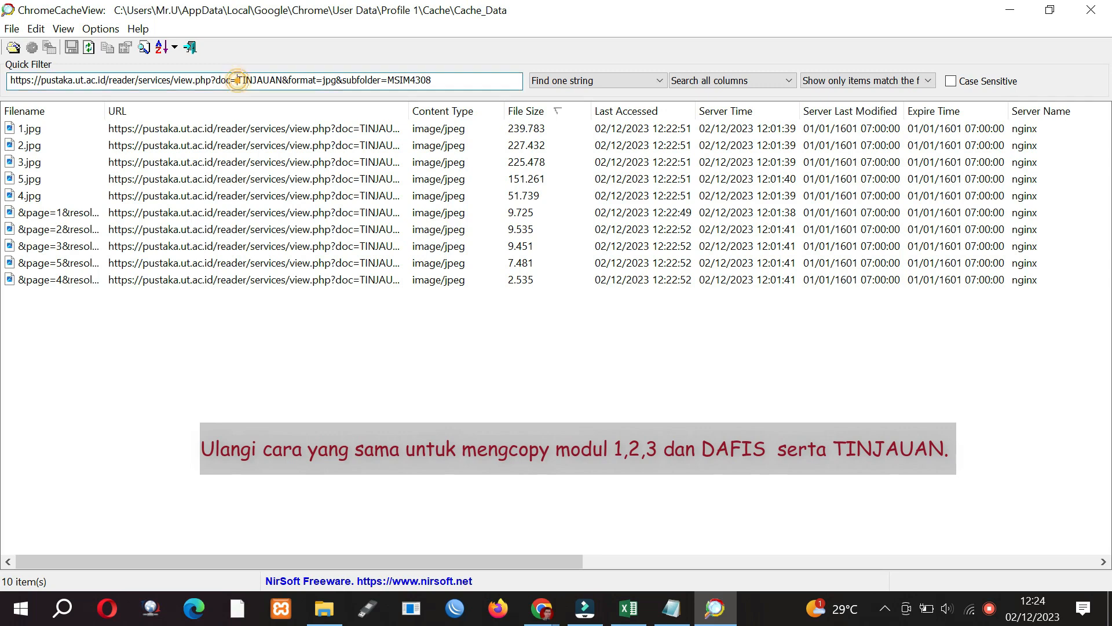
drag(237, 81, 323, 63)
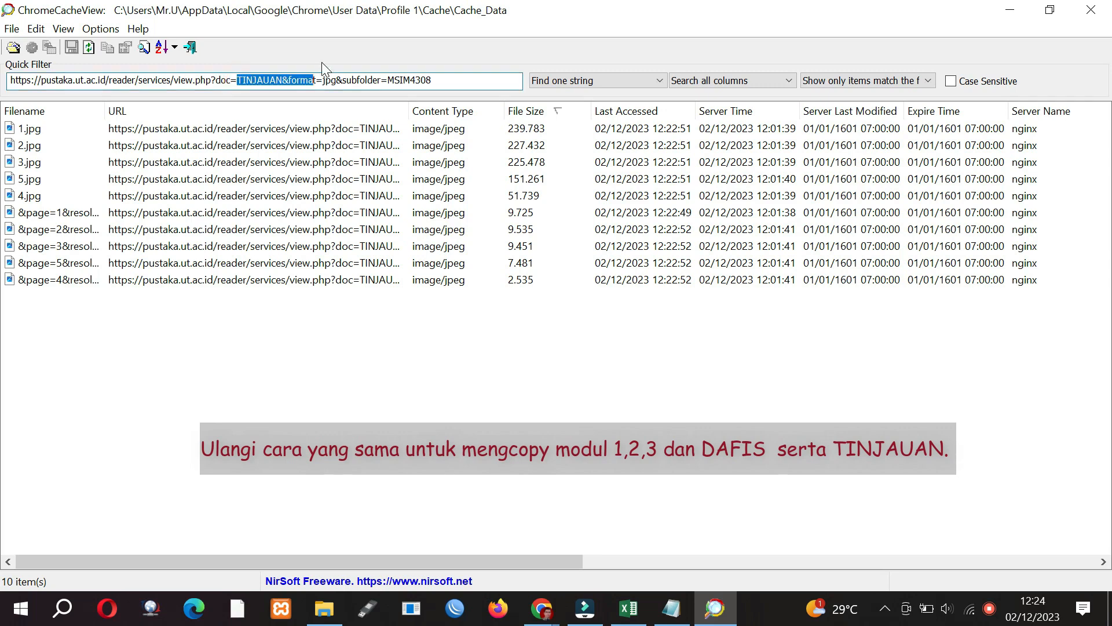
key(shift+Left)
key(shift+Left)
text(M3)
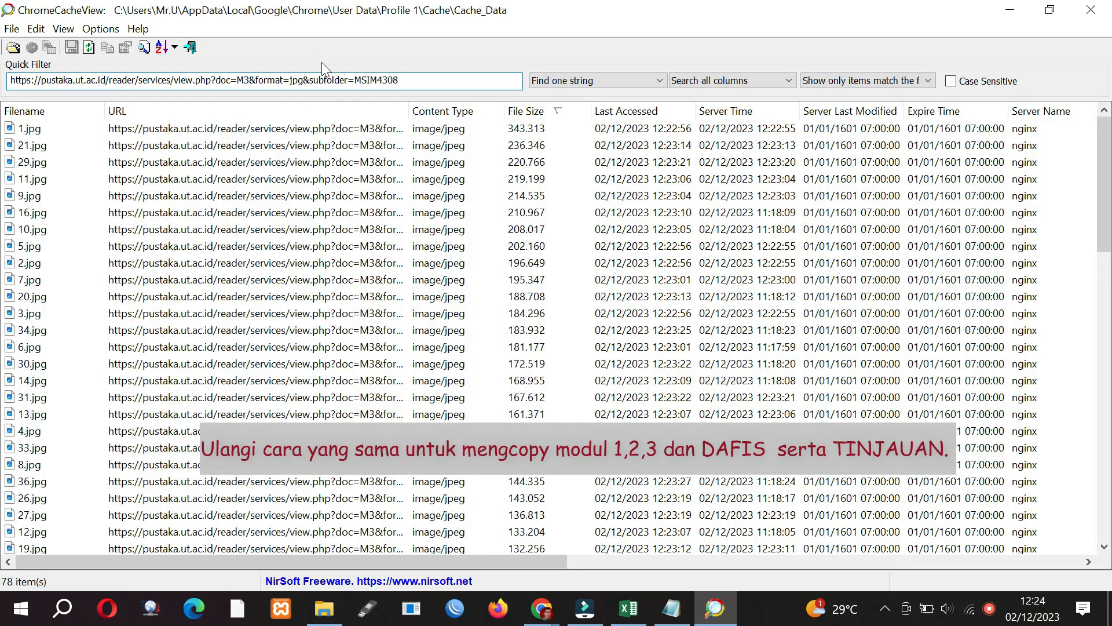
- Select all full-size M3 page images in the list, from 1.jpg through 37.jpg, leaving out the small &page thumbnails
click(241, 128)
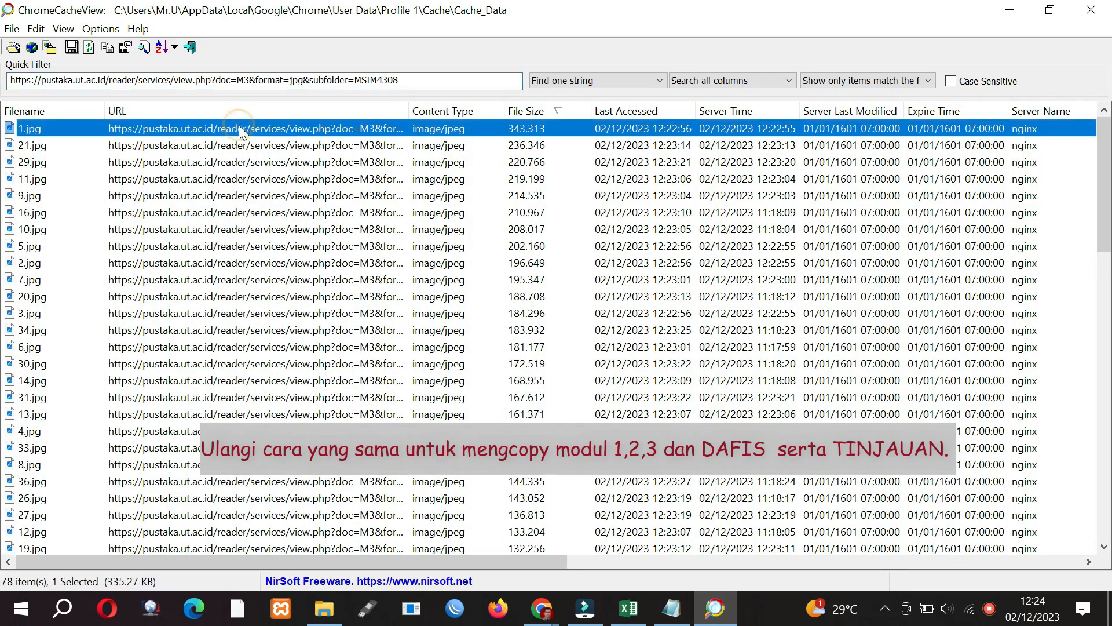
click(540, 113)
click(540, 111)
click(1105, 144)
drag(1105, 146, 1105, 273)
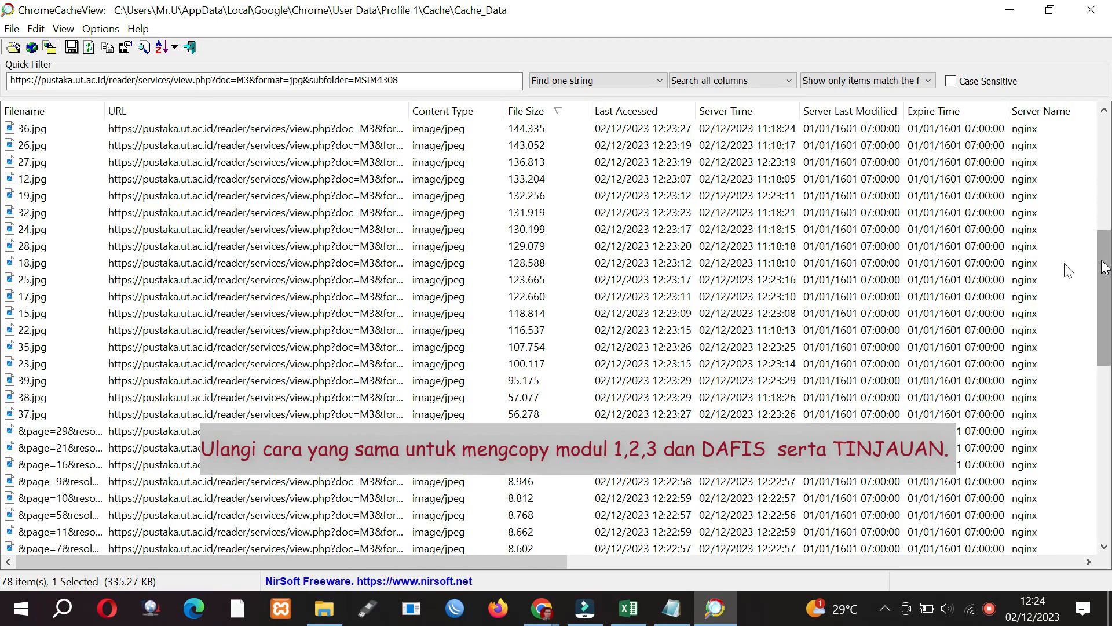
shift+click(46, 415)
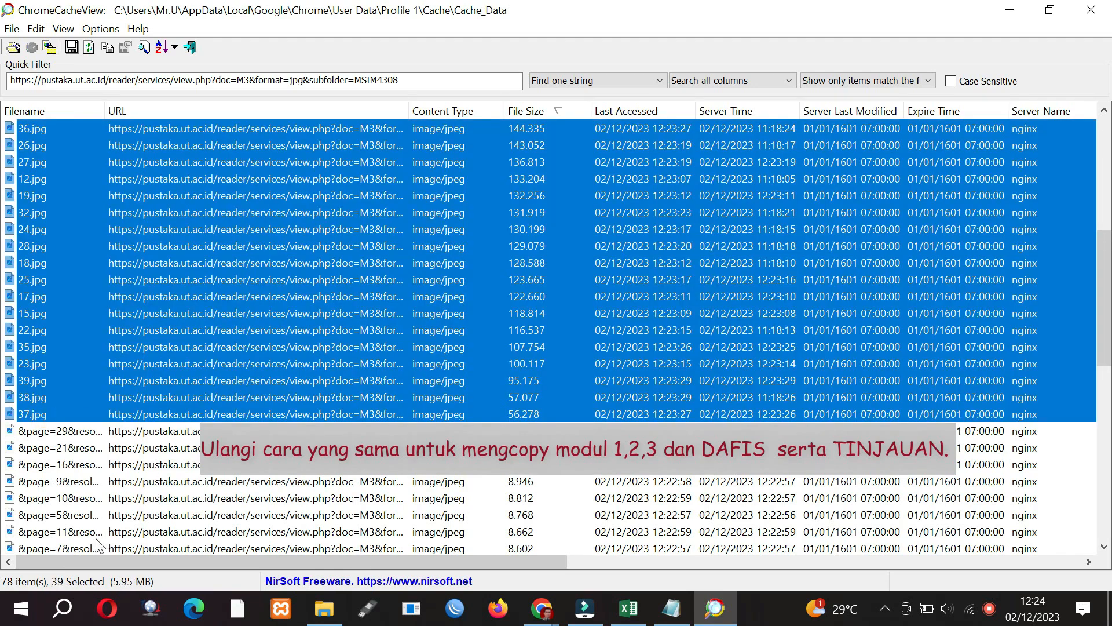
- Copy the selected M3 cache files to D:\chromecacheview\BMP\M3
right_click(301, 280)
click(322, 290)
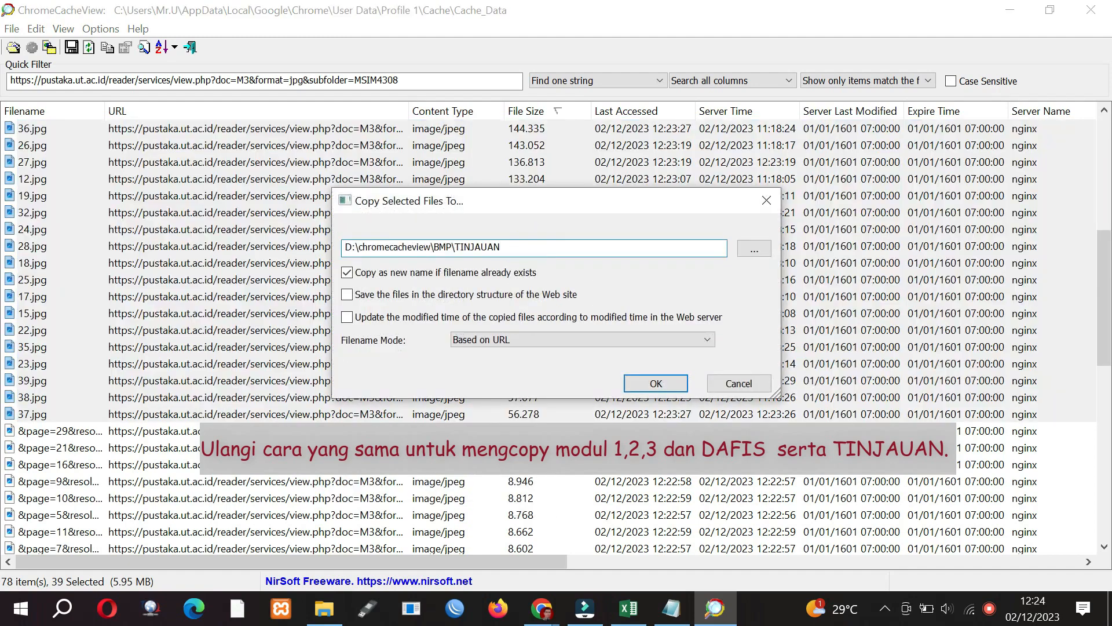
key(BackSpace)
key(BackSpace)
key(BackSpace)
key(BackSpace)
key(BackSpace)
key(BackSpace)
key(BackSpace)
key(BackSpace)
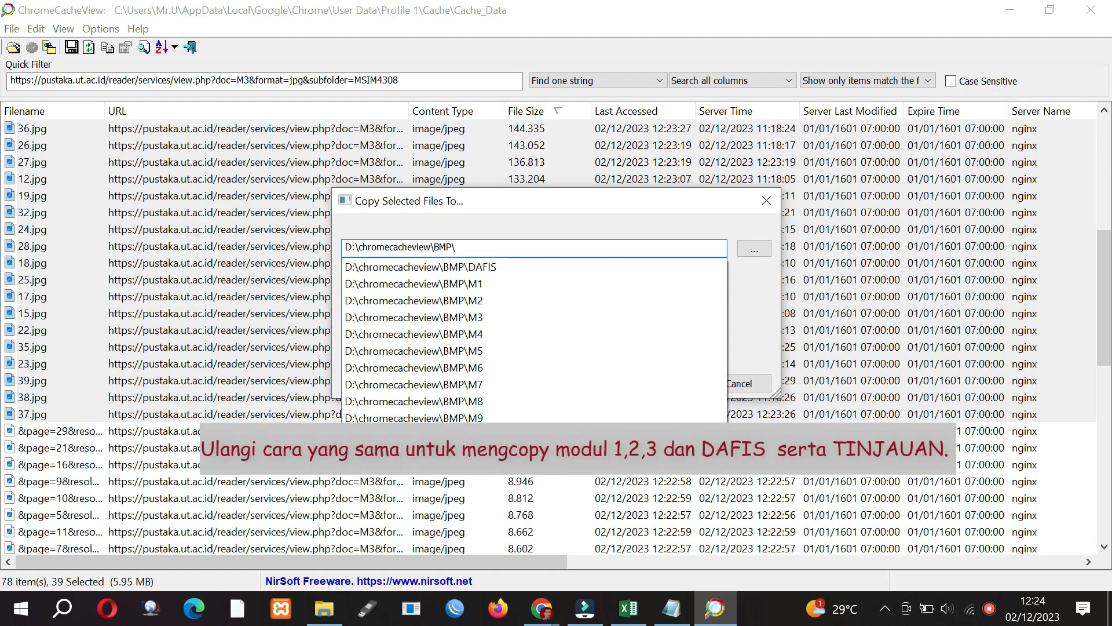
click(501, 317)
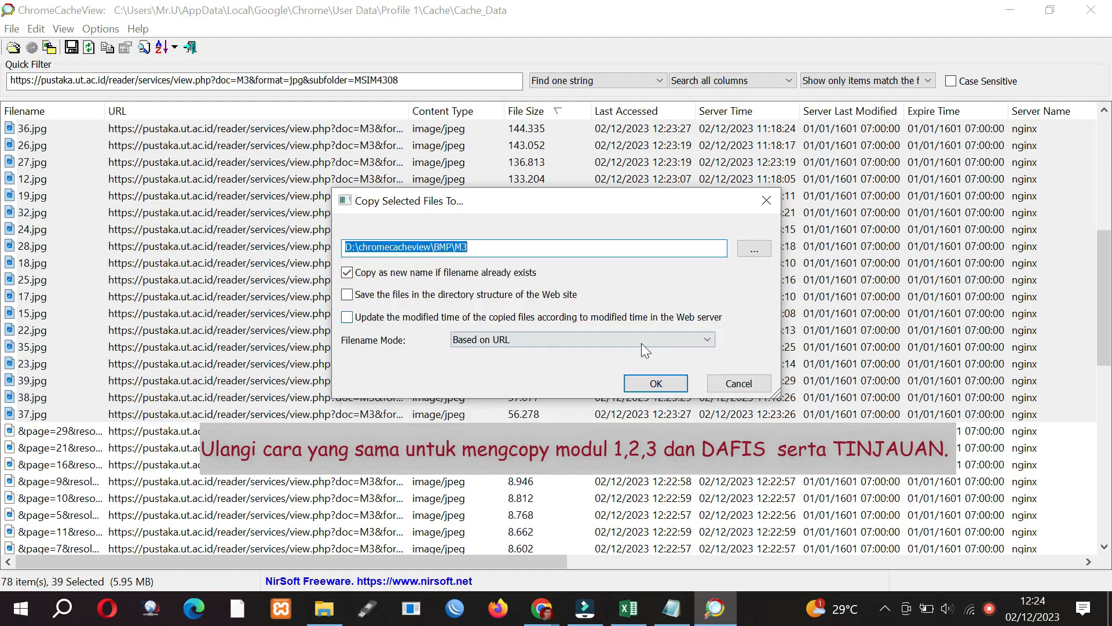
click(656, 384)
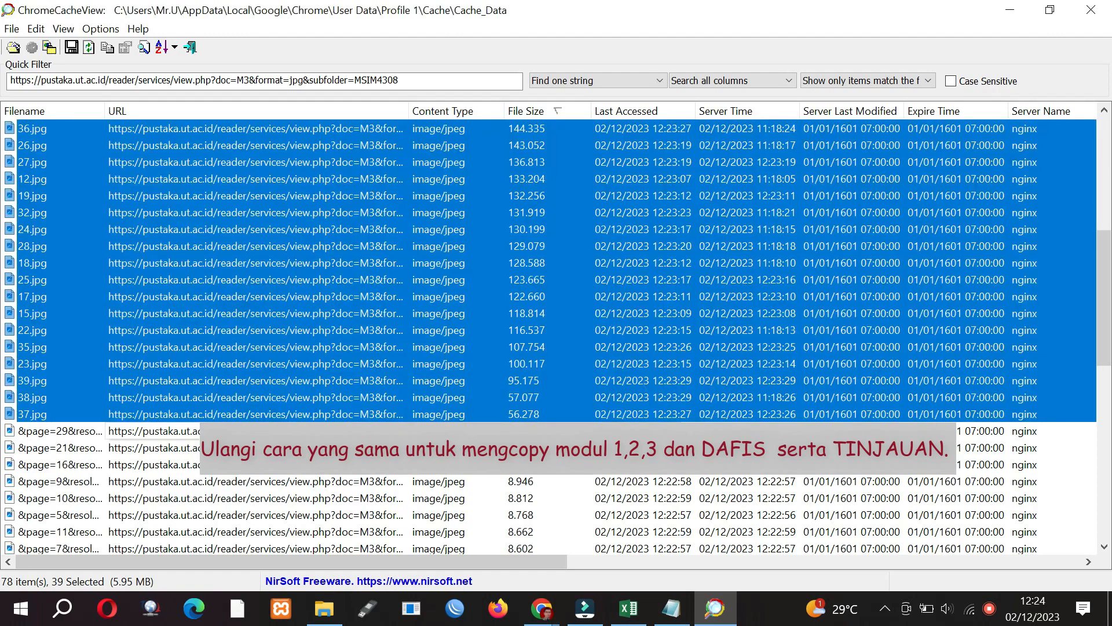
- Check the copied page images in the M3 and M4 folders in File Explorer, and close ChromeCacheView
click(333, 616)
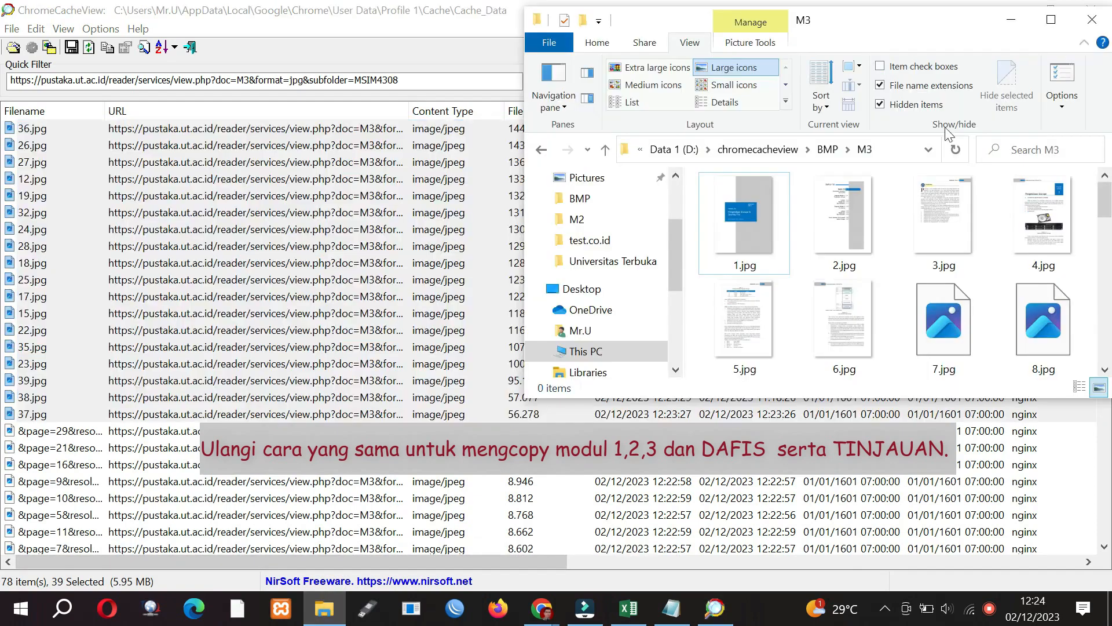
click(1051, 23)
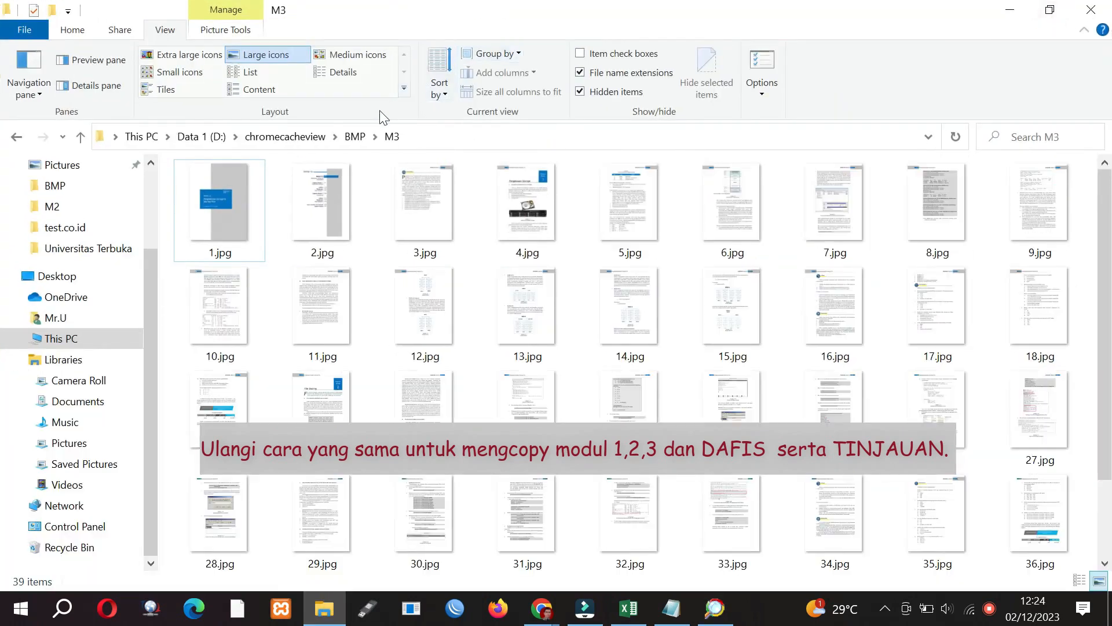
click(353, 136)
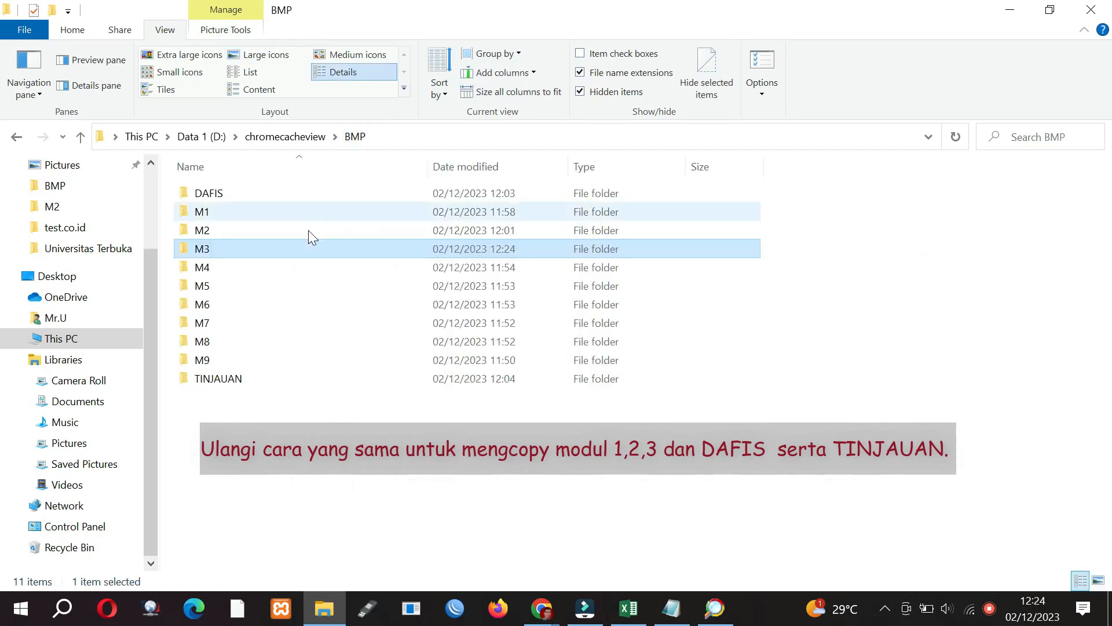
double_click(302, 267)
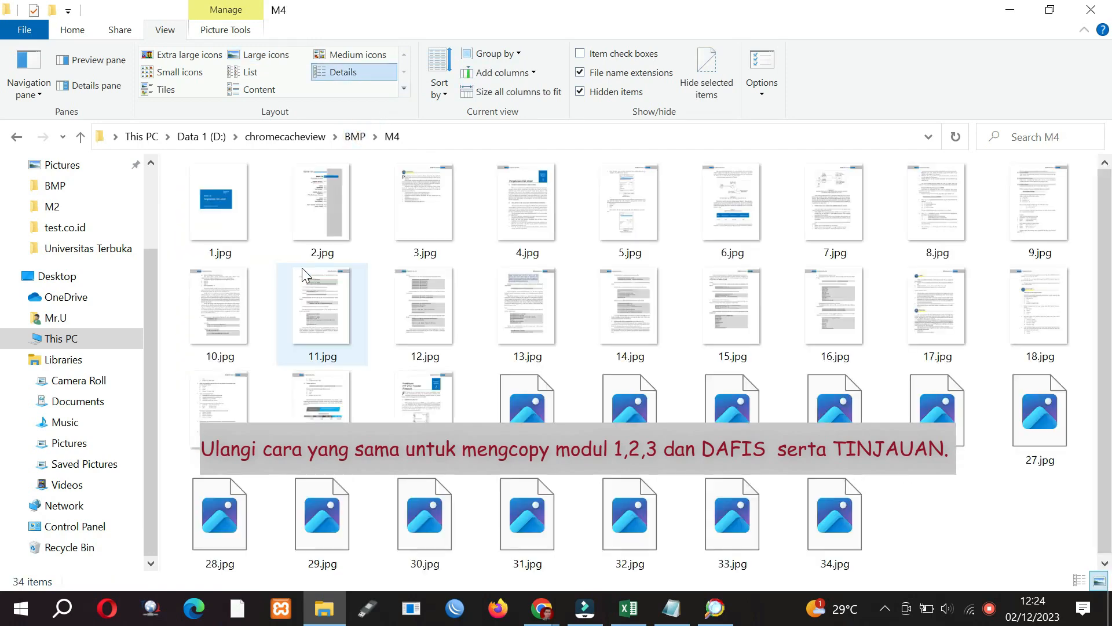
click(1009, 10)
click(1091, 10)
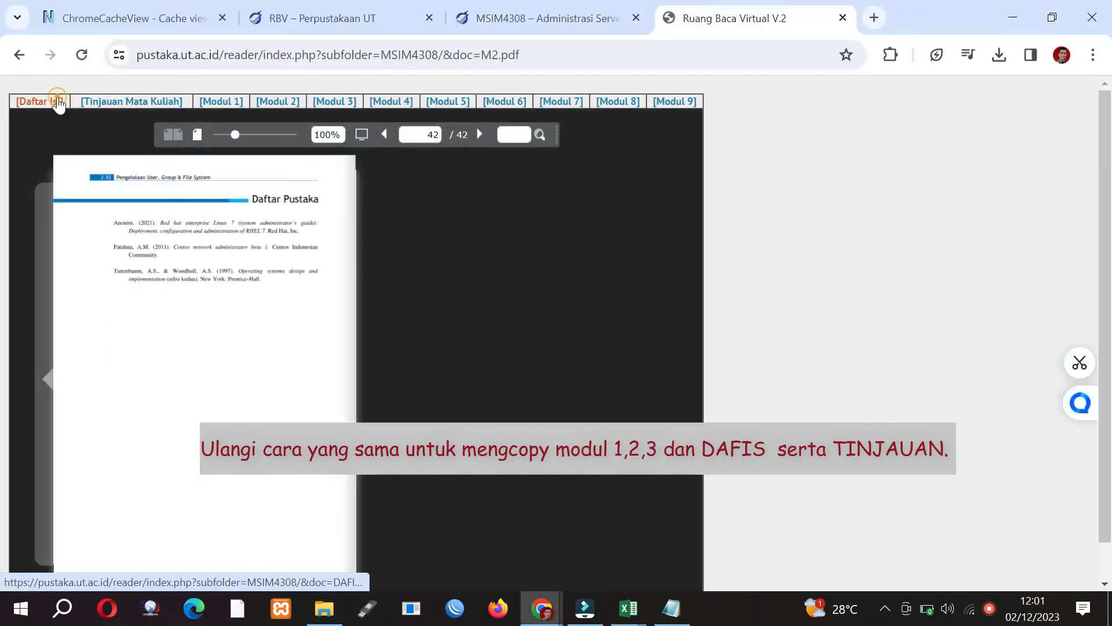
- Page through every page of Daftar Isi and Tinjauan Mata Kuliah in the online reader so they load into the cache
click(58, 103)
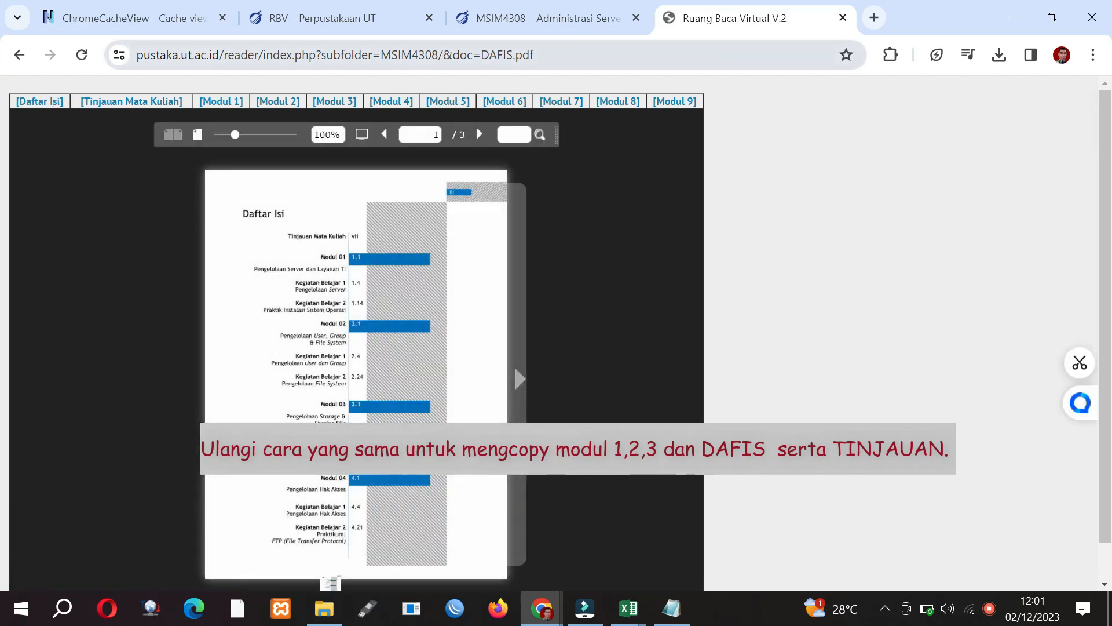
click(518, 380)
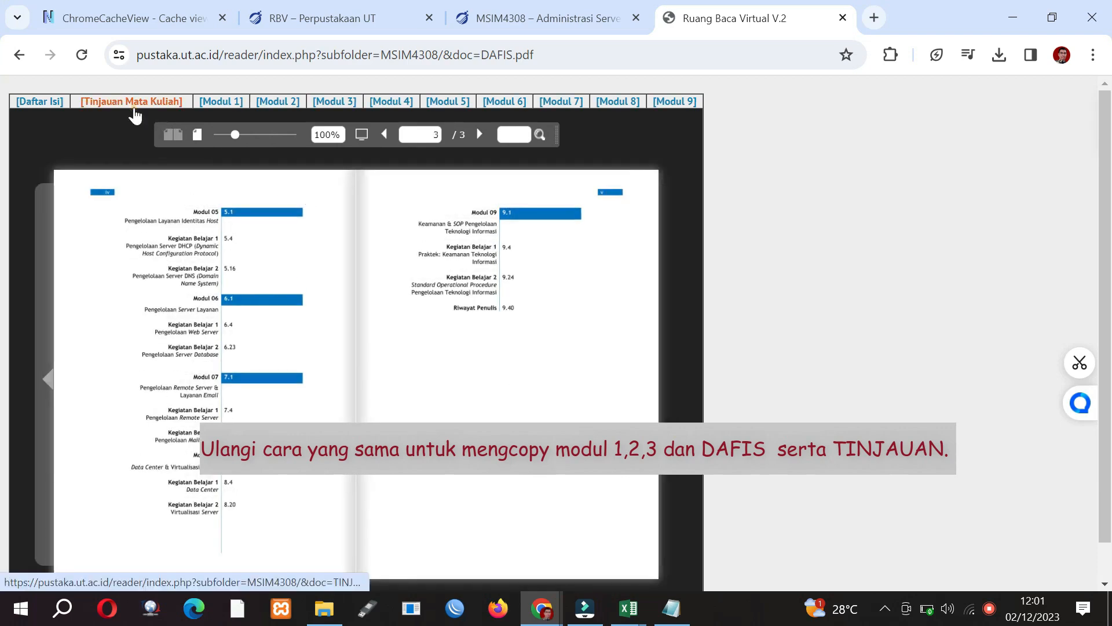
click(132, 102)
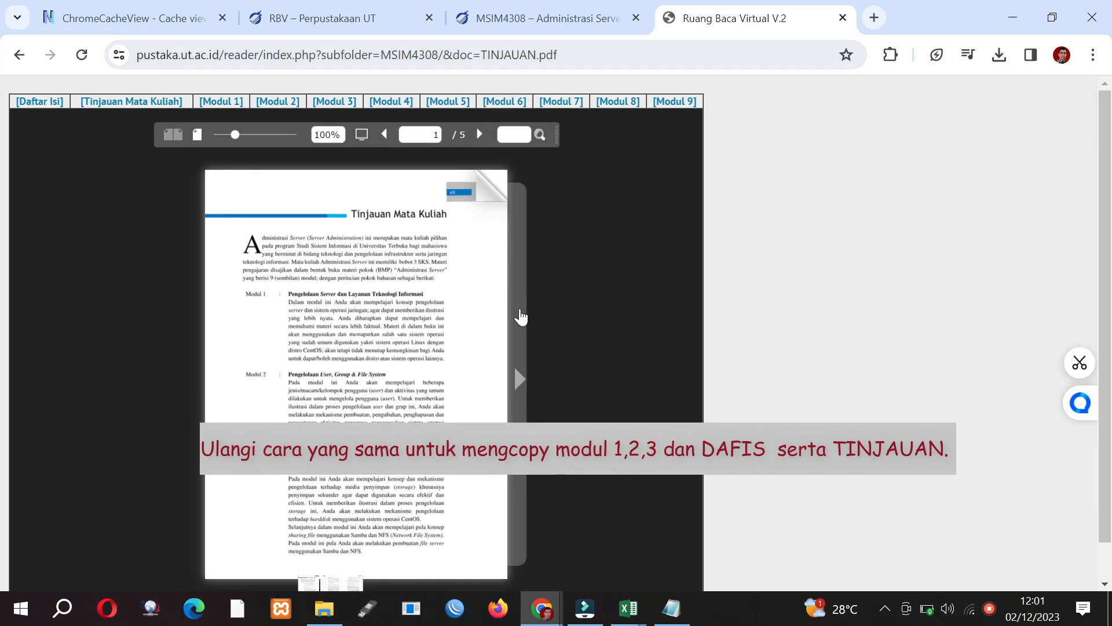
click(517, 382)
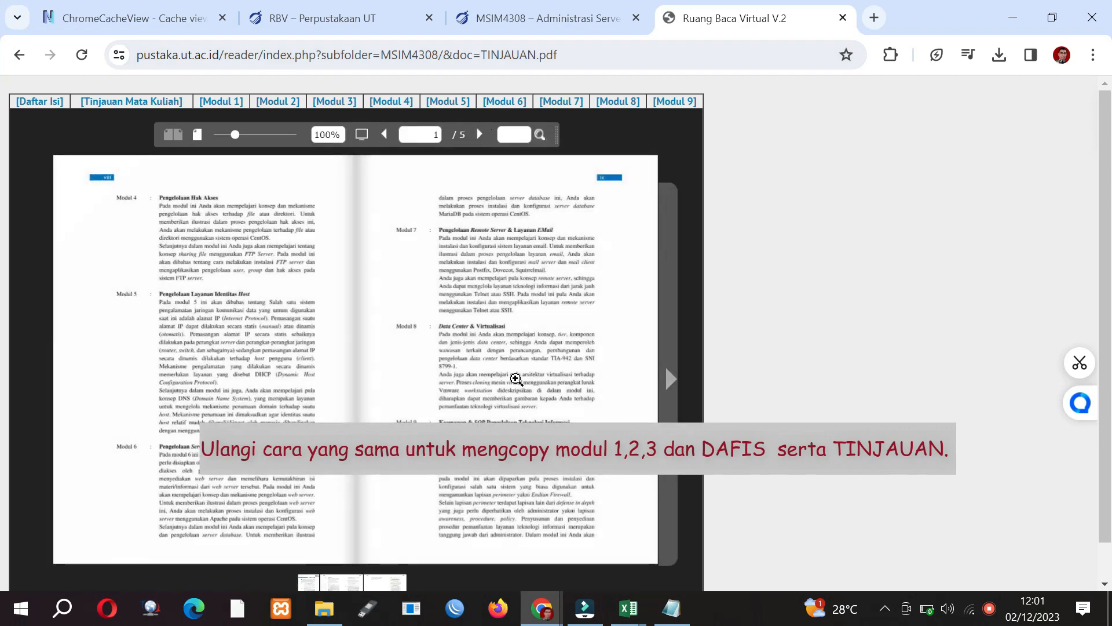
click(670, 382)
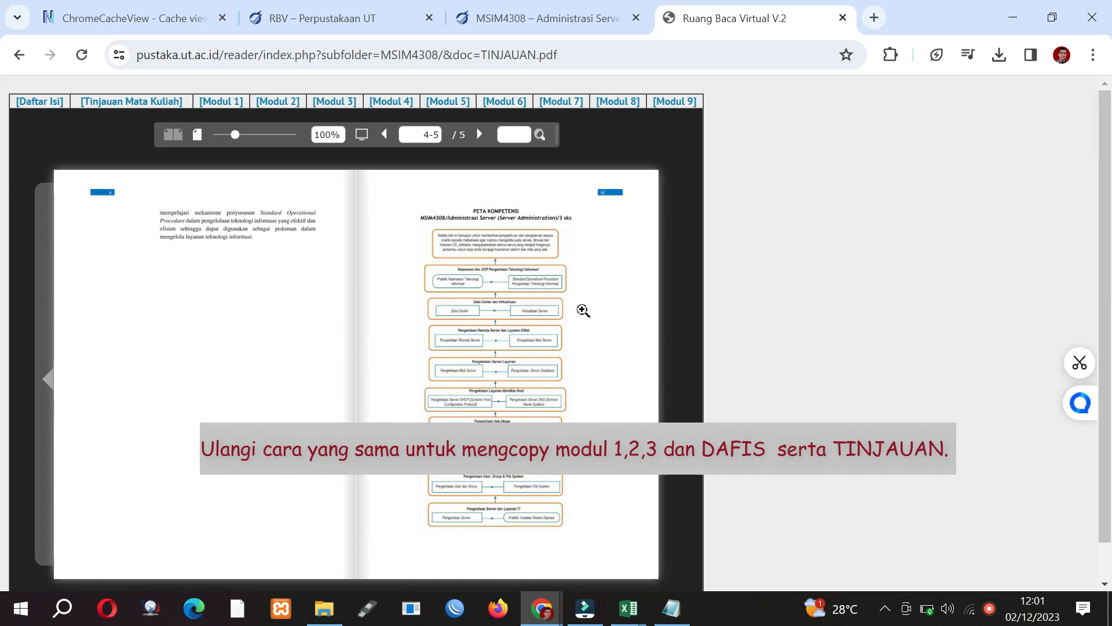
- Switch to the chromecacheview folder in File Explorer, launch ChromeCacheView.exe and maximize its window
click(1013, 17)
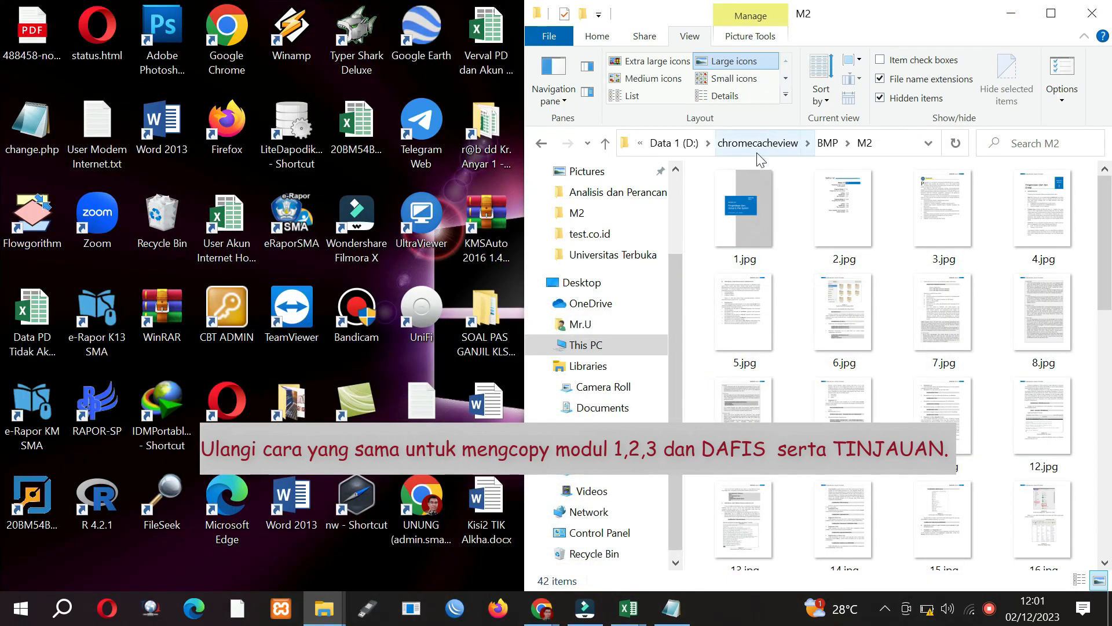
click(757, 148)
click(737, 257)
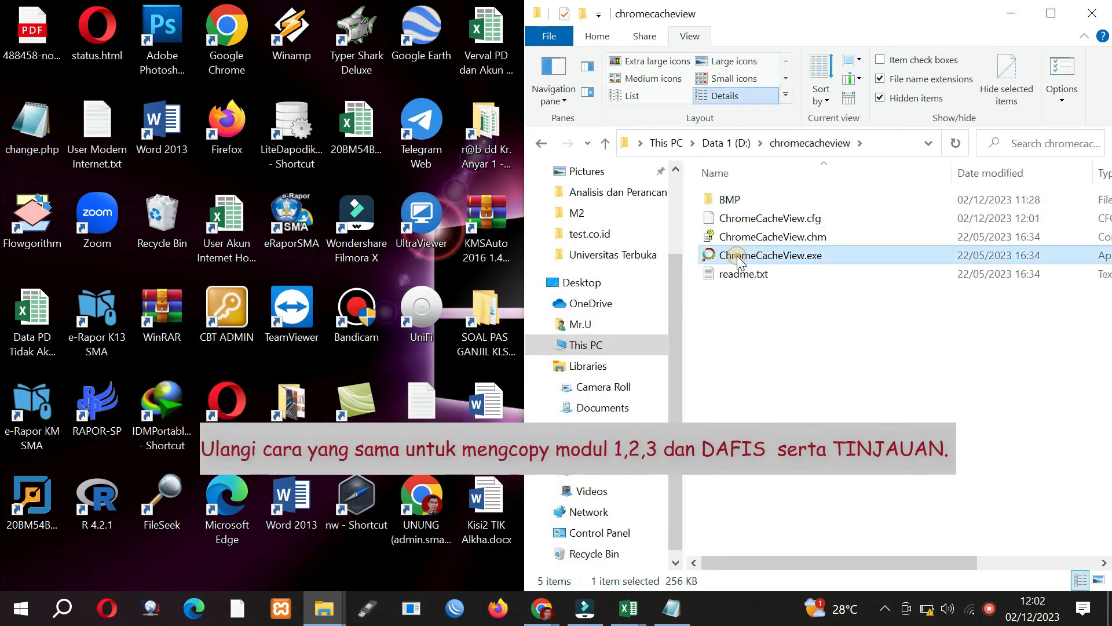
double_click(737, 257)
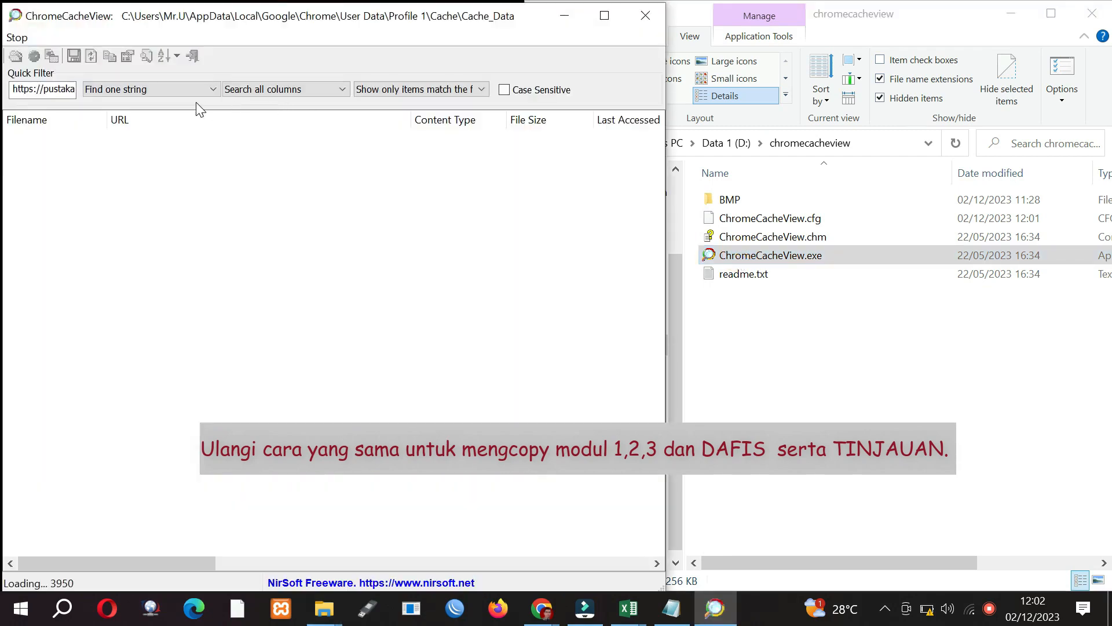
click(605, 16)
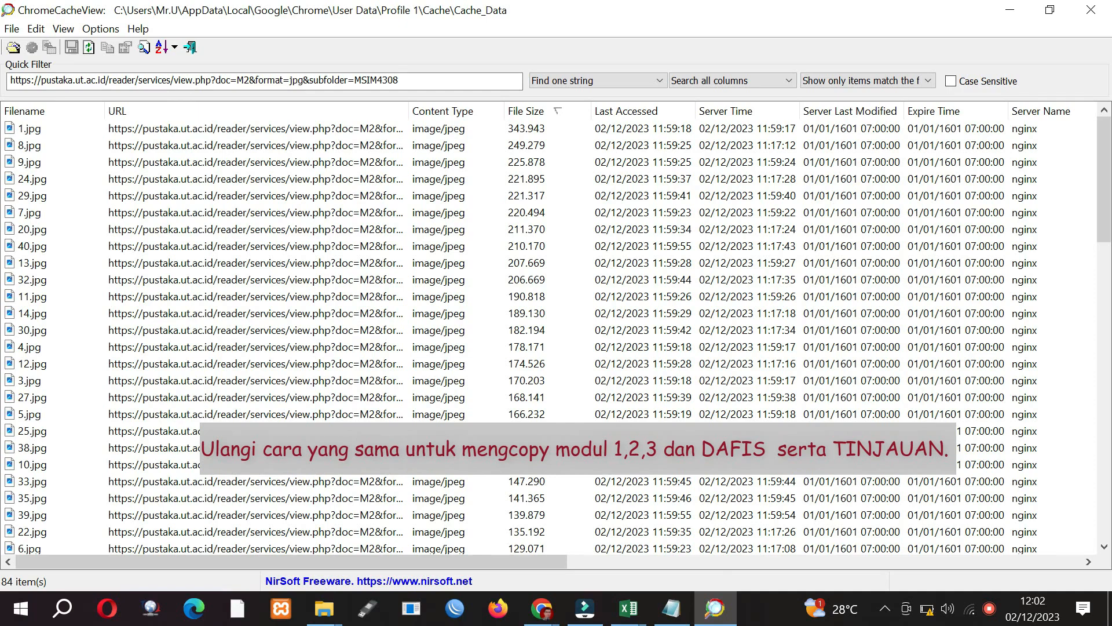
- Change the doc value in the quick filter URL to DAFIS and select 1.jpg through 3.jpg
click(250, 80)
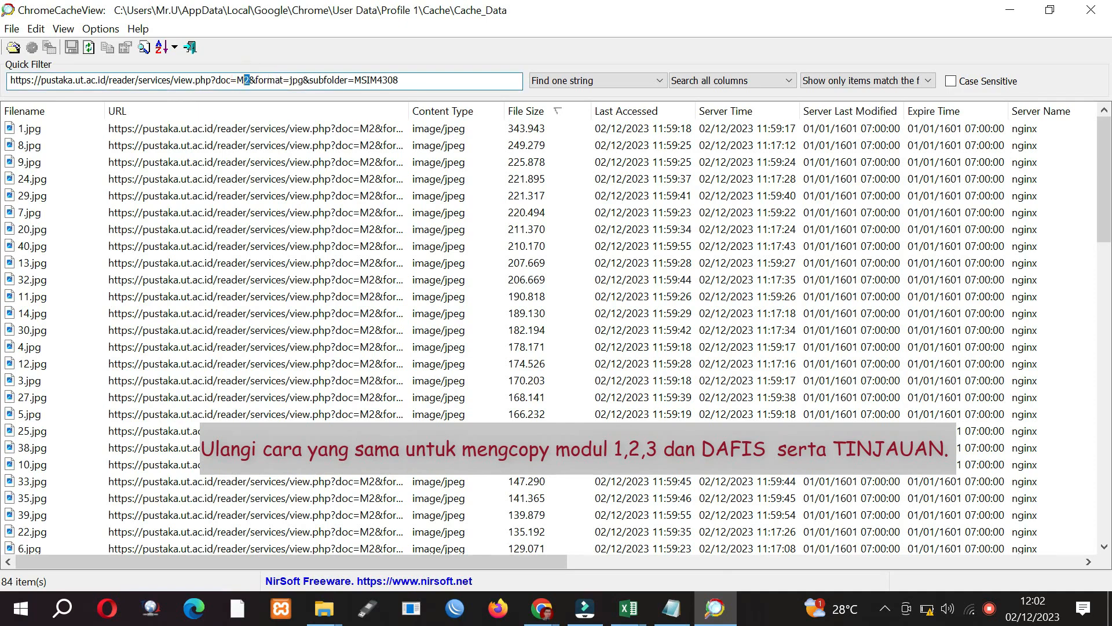
text(DAFIS)
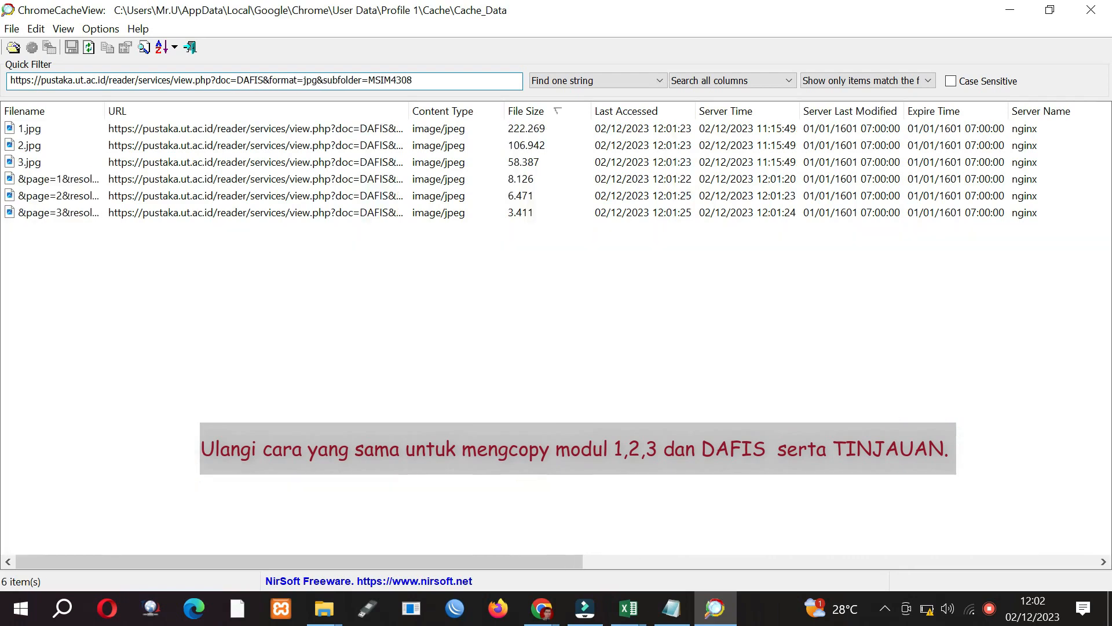
click(287, 128)
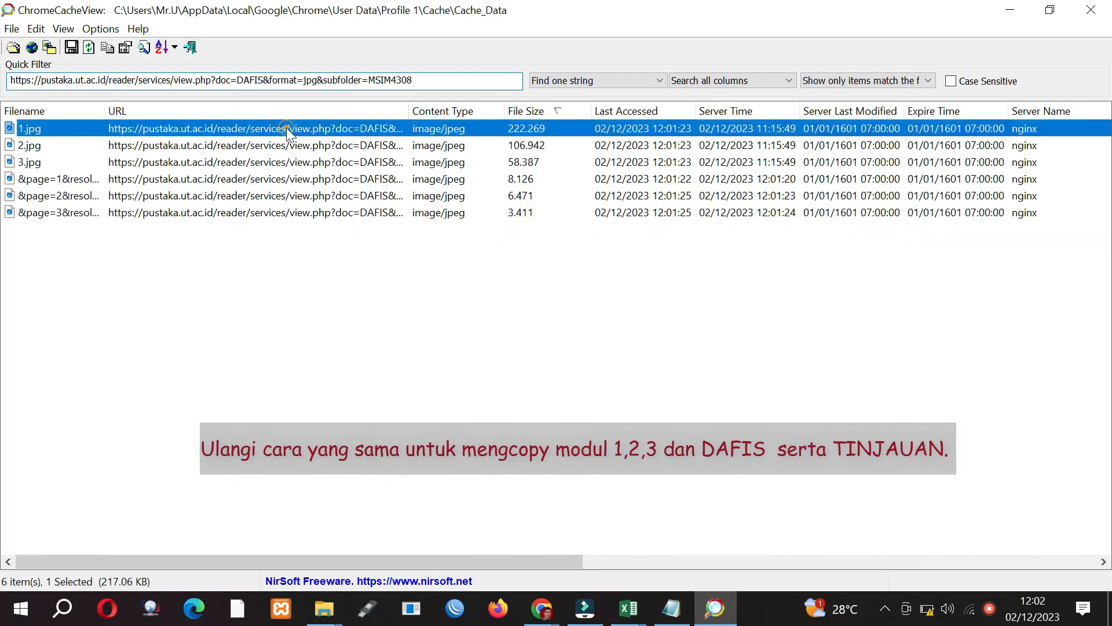
shift+click(285, 163)
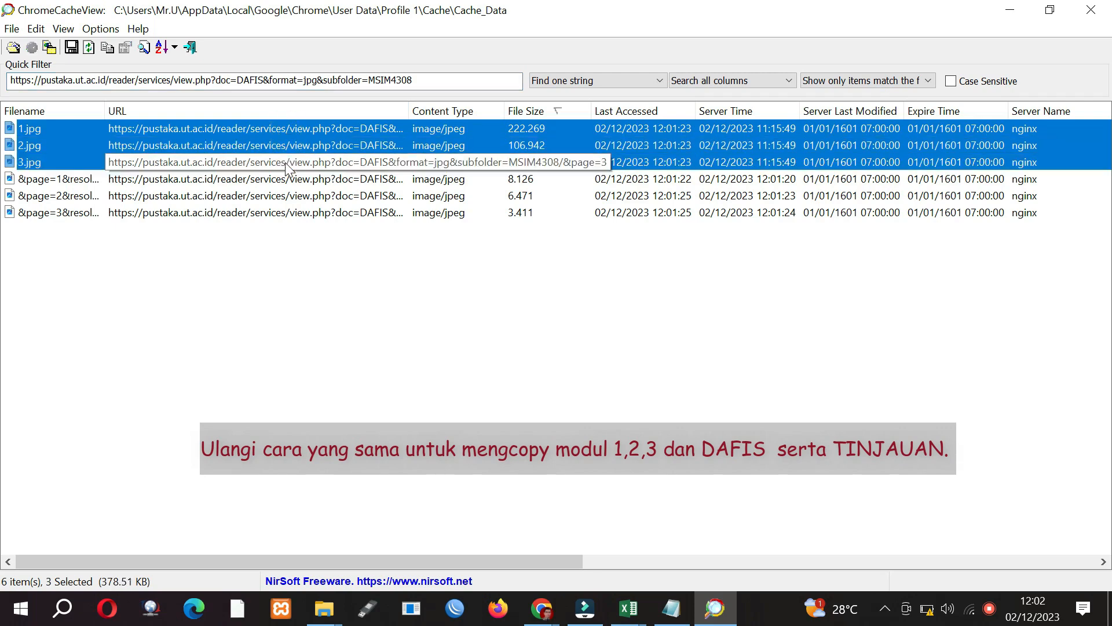
- Restore the ChromeCacheView window to its smaller size so File Explorer shows beside it, and select 1.jpg
click(324, 608)
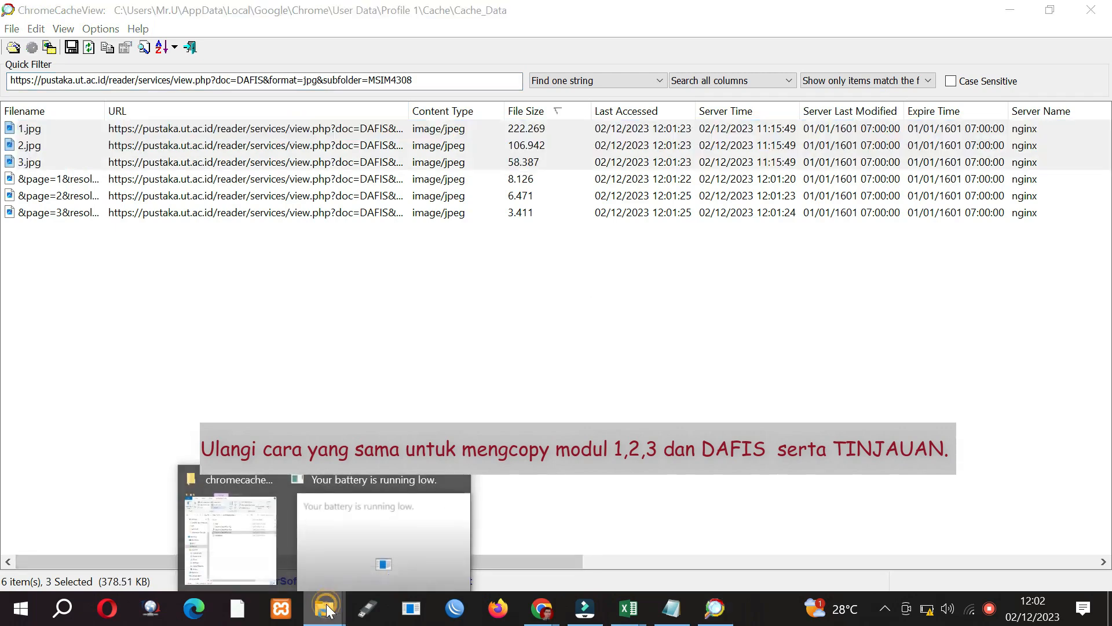
click(269, 516)
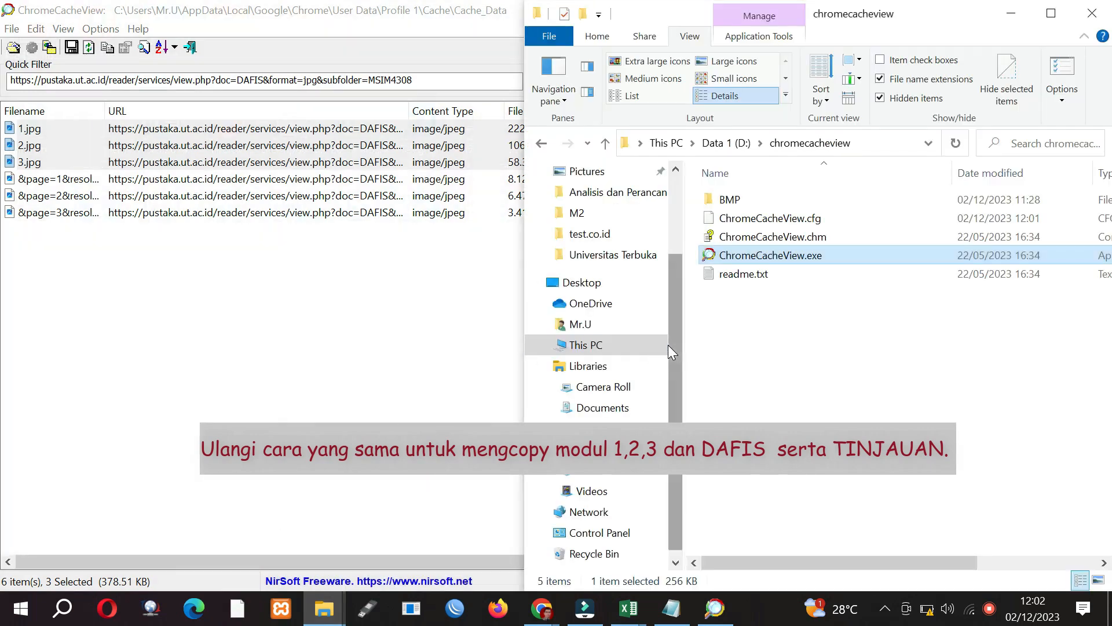
click(397, 323)
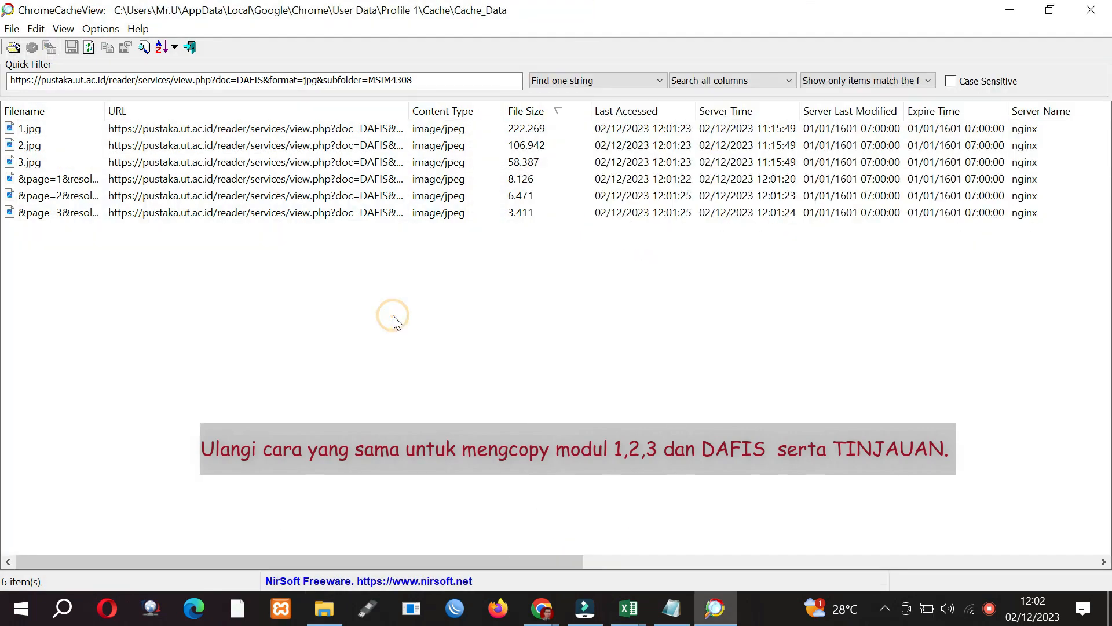
click(1049, 11)
click(462, 142)
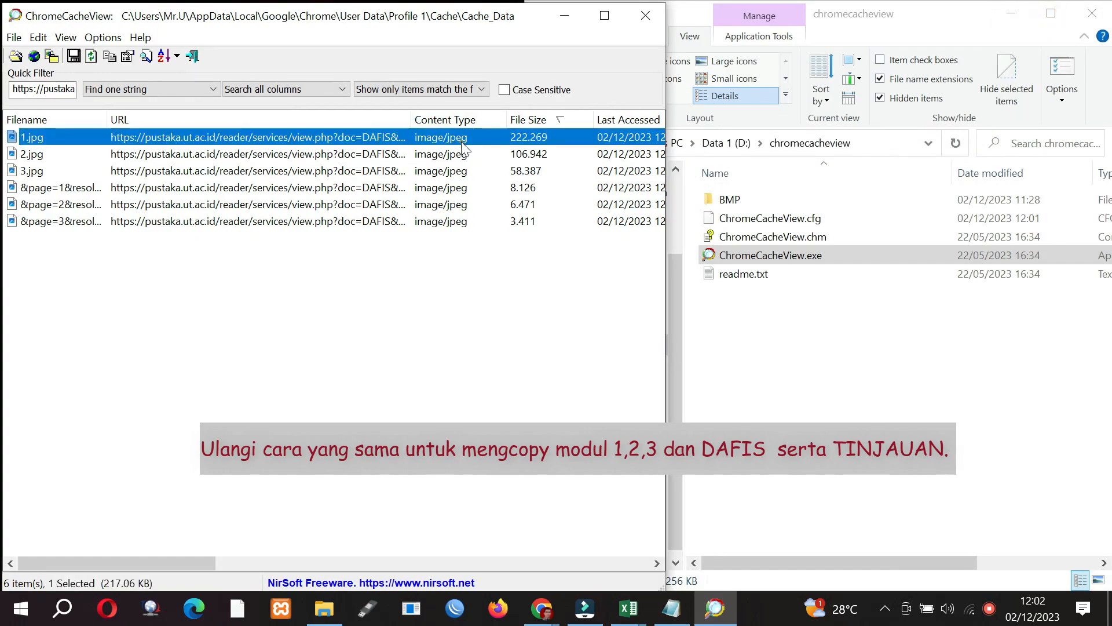
- Open the BMP folder in File Explorer and create a new subfolder named DAFIS
double_click(741, 201)
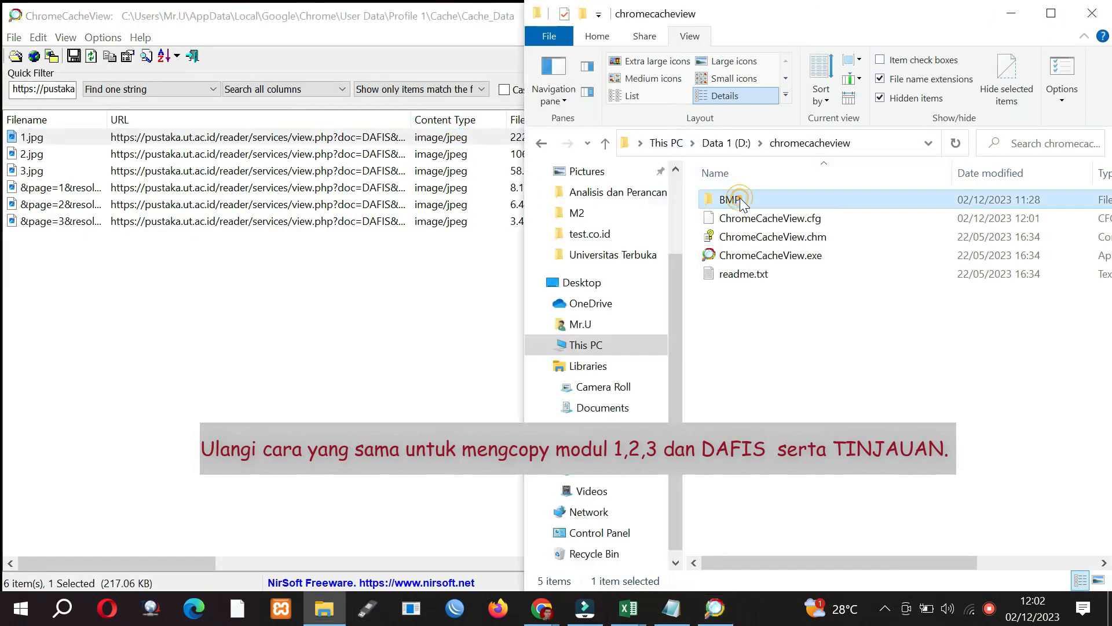
click(626, 149)
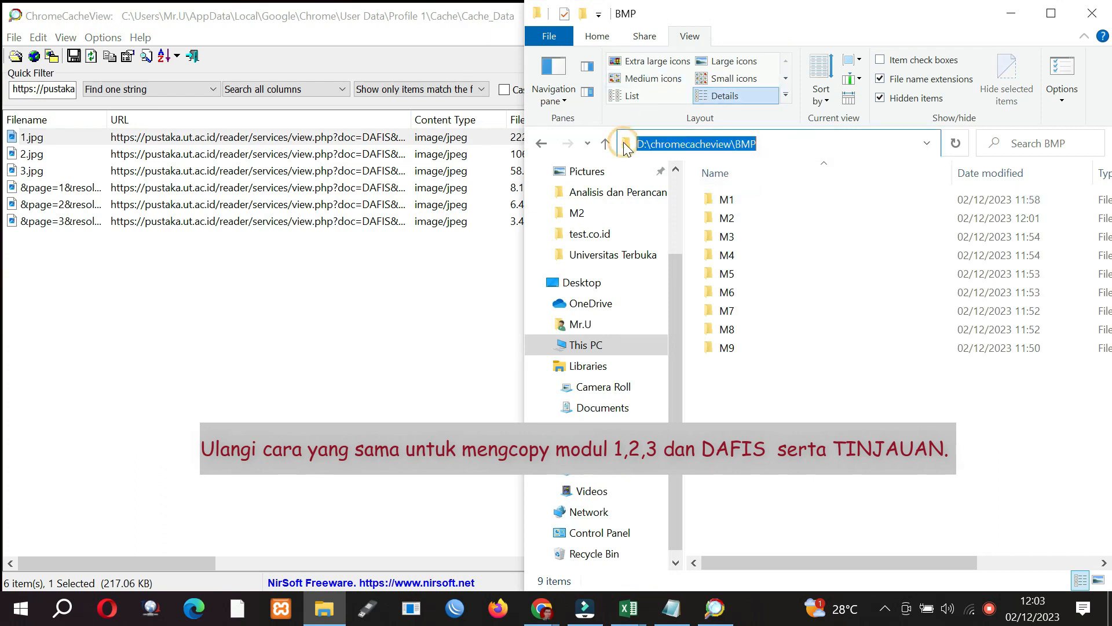
click(907, 410)
right_click(850, 455)
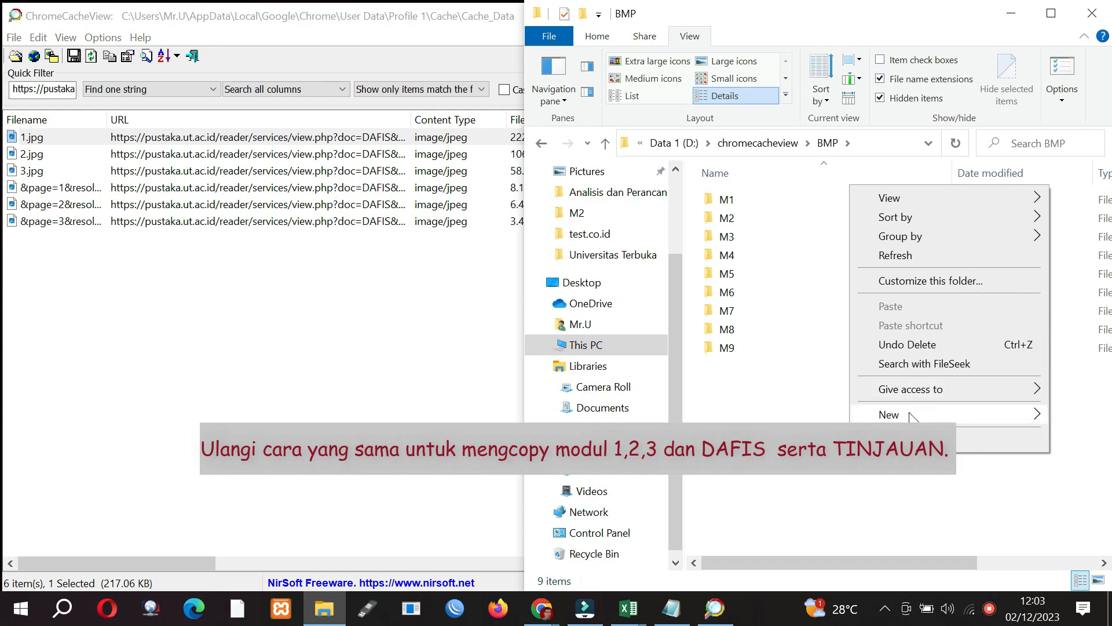
mouse_move(904, 414)
click(795, 409)
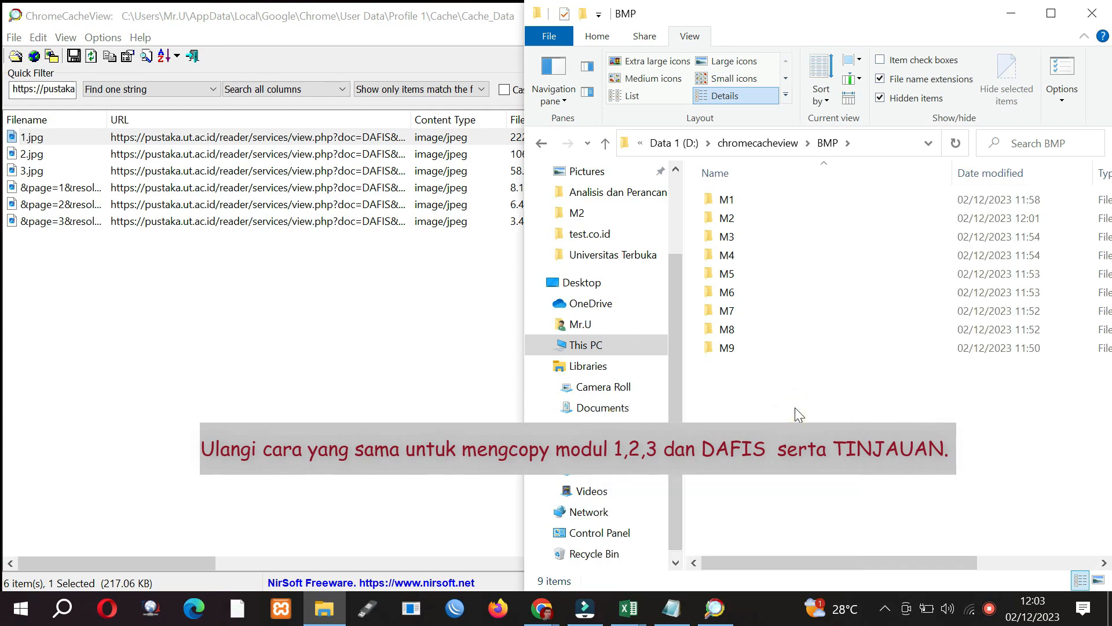
text(d)
key(BackSpace)
text(DAFIS)
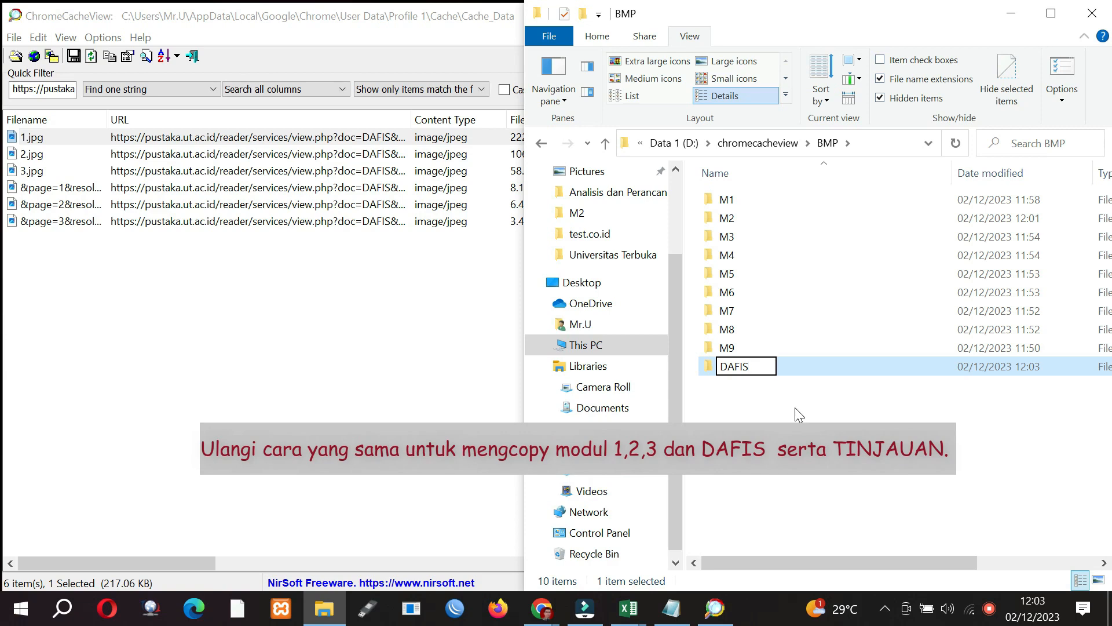
key(Return)
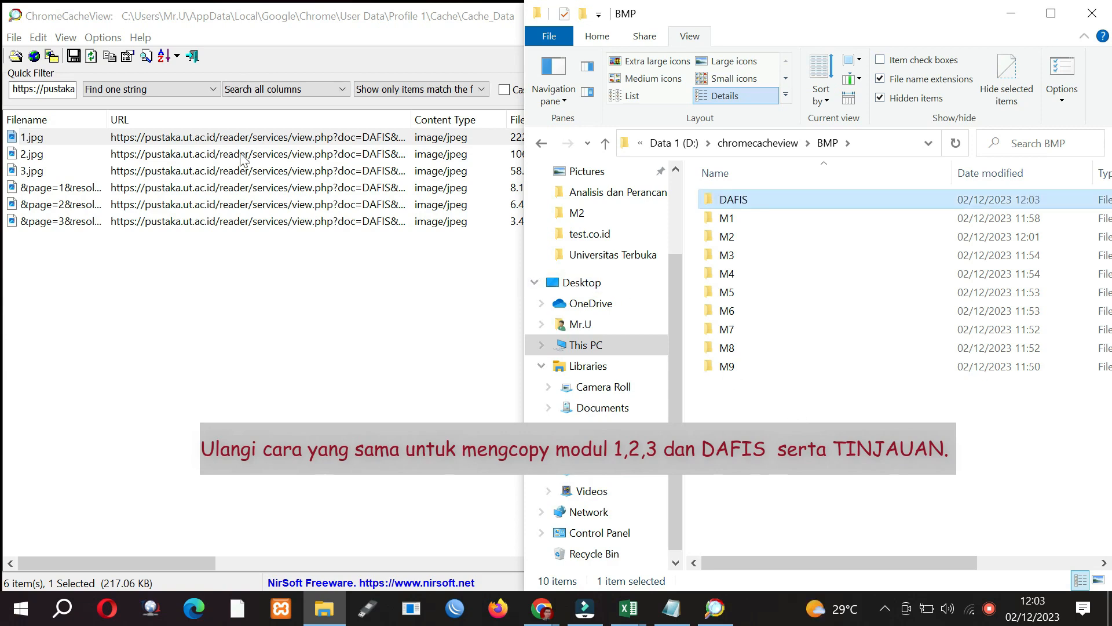
- Copy the cached DAFIS images 1.jpg through 3.jpg to D:\chromecacheview\BMP\DAFIS
click(268, 142)
shift+click(276, 171)
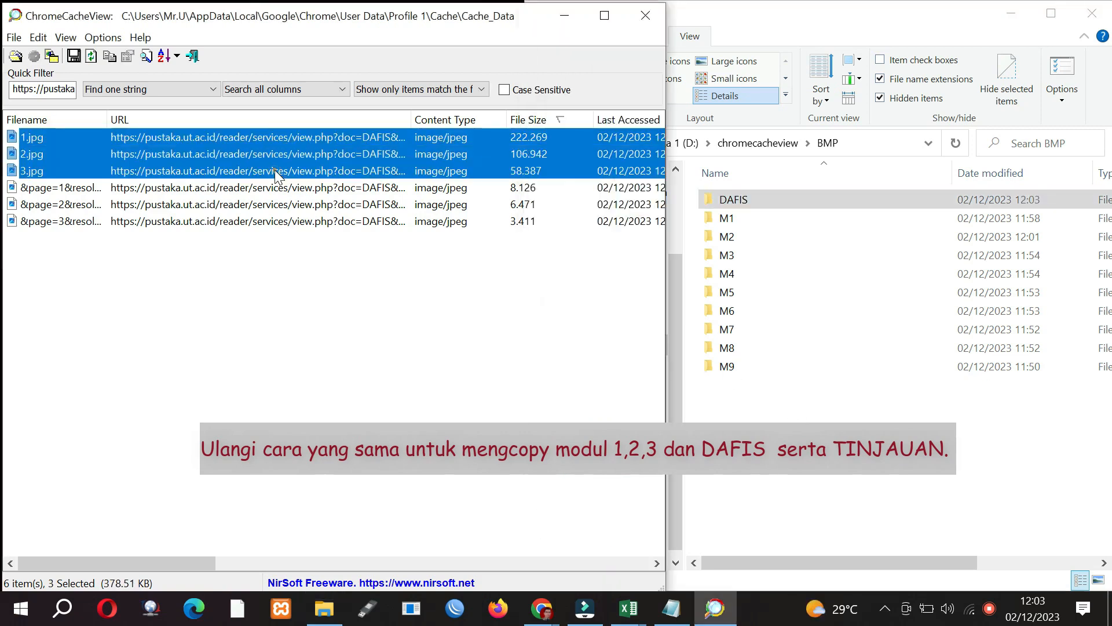
right_click(276, 170)
click(297, 178)
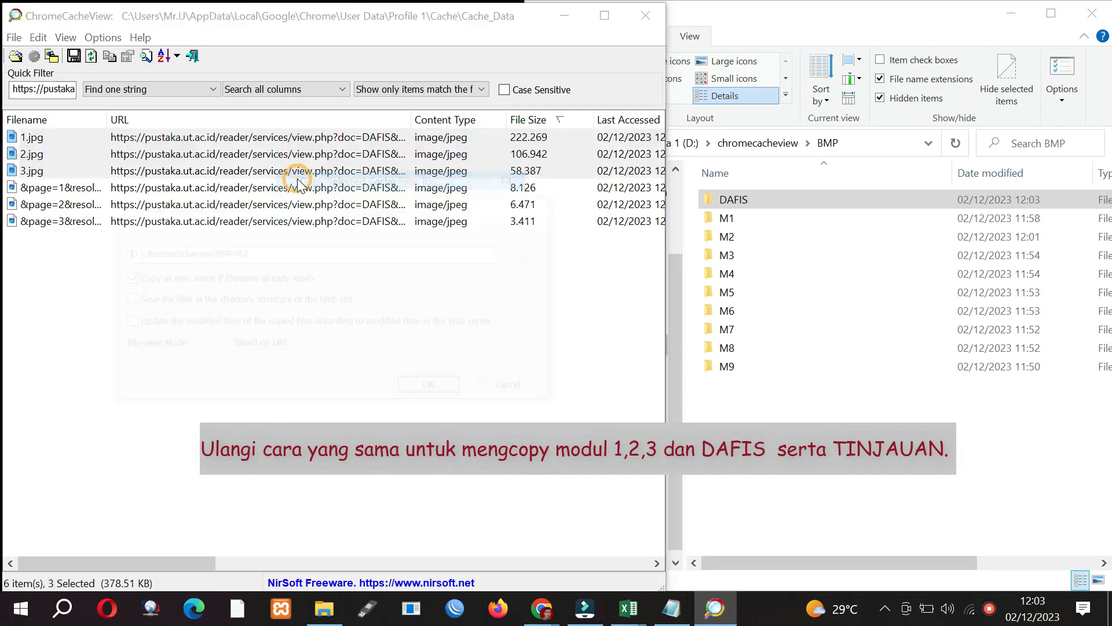
key(BackSpace)
key(BackSpace)
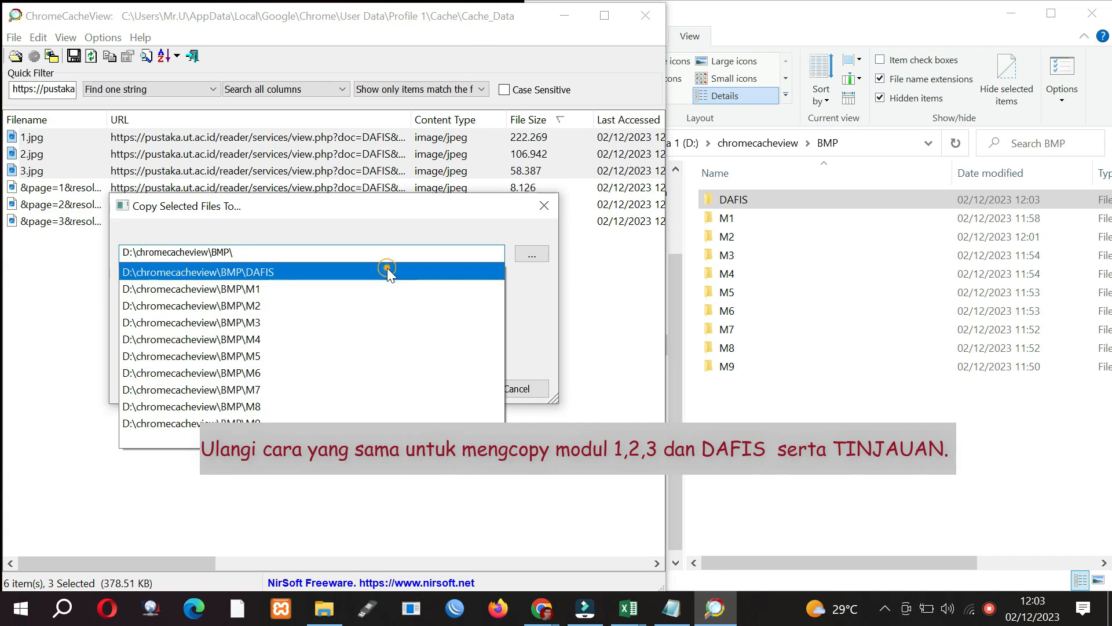
click(387, 271)
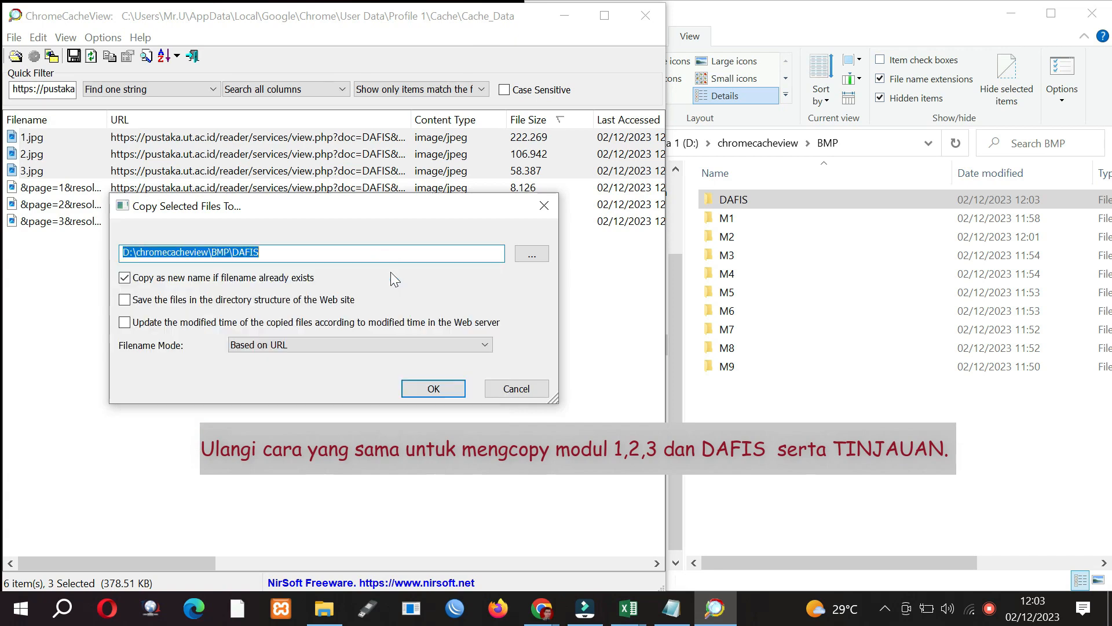
click(434, 389)
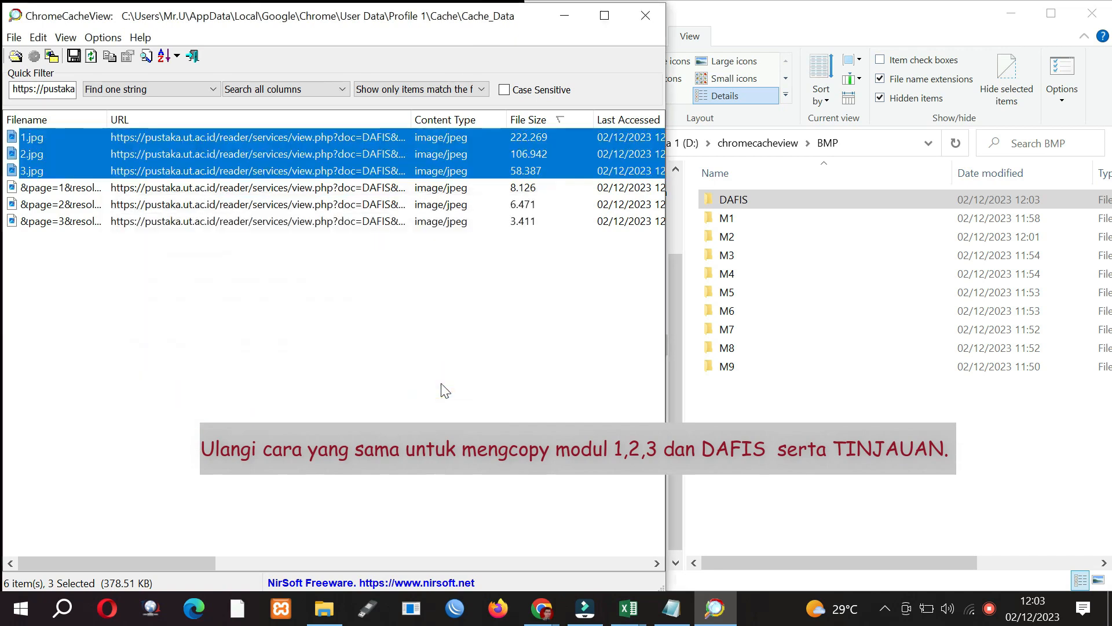
- Check the copied images in the DAFIS folder and look up the TINJAUAN document in the online reader
double_click(781, 200)
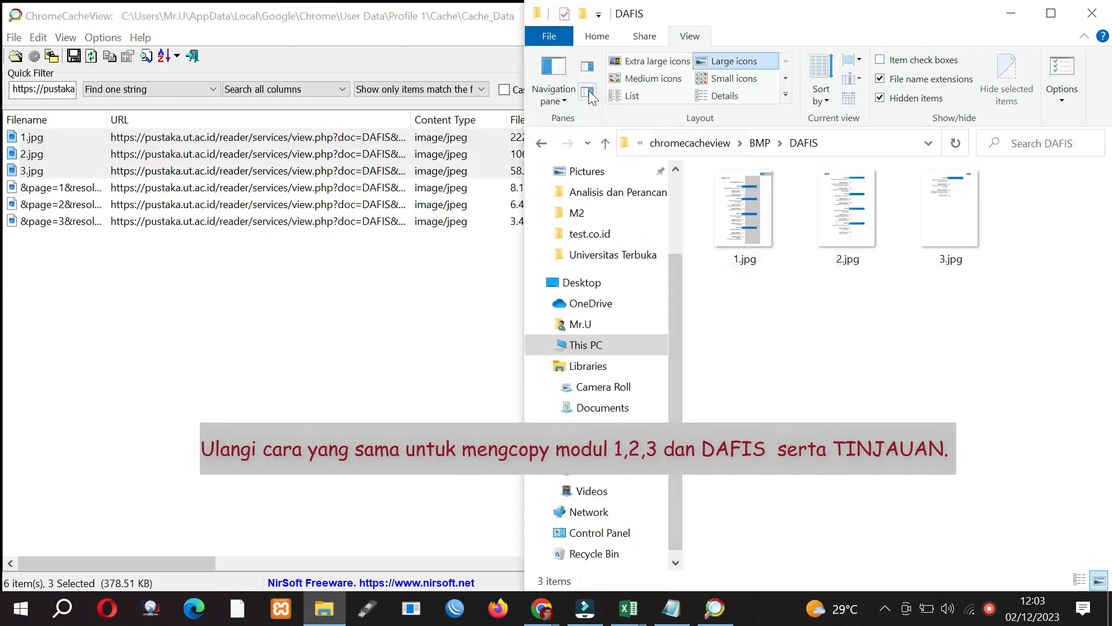
click(606, 143)
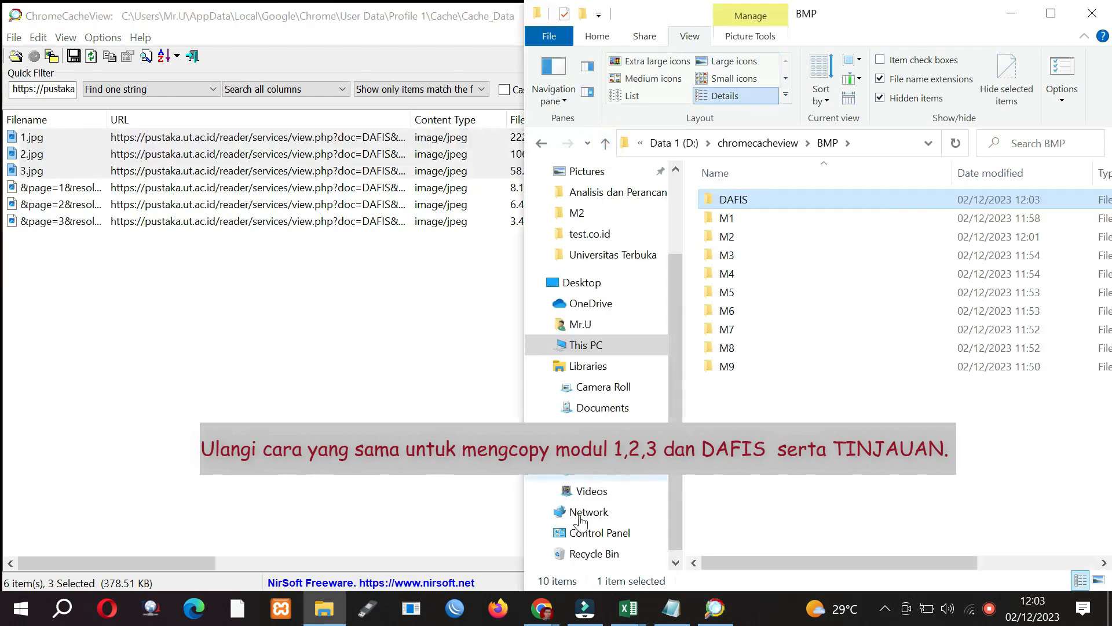
mouse_move(553, 611)
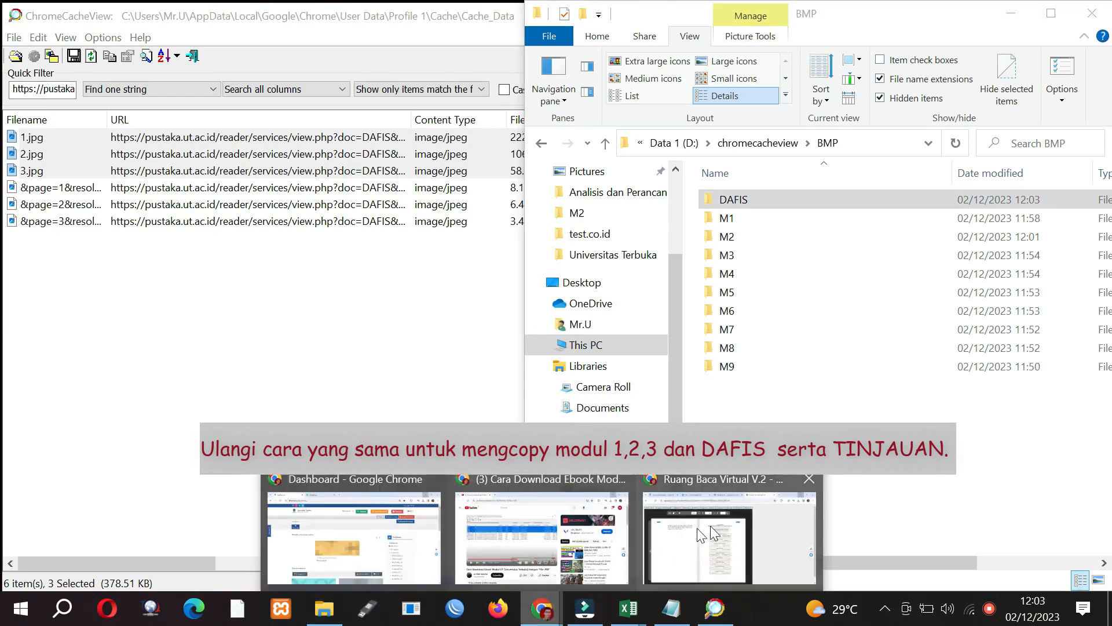
click(710, 526)
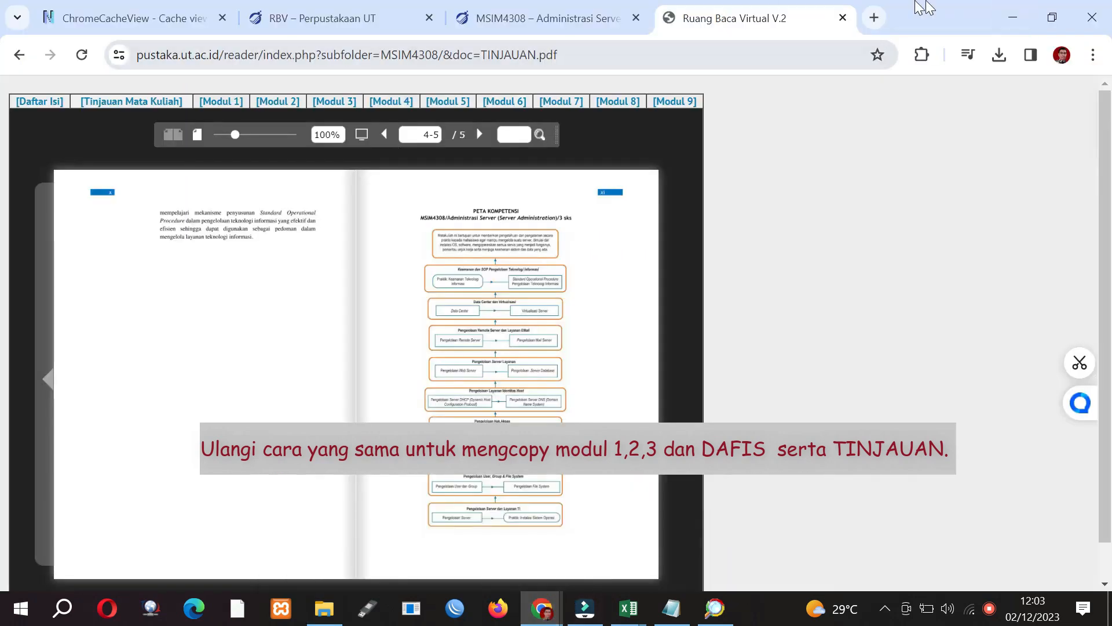
click(1013, 17)
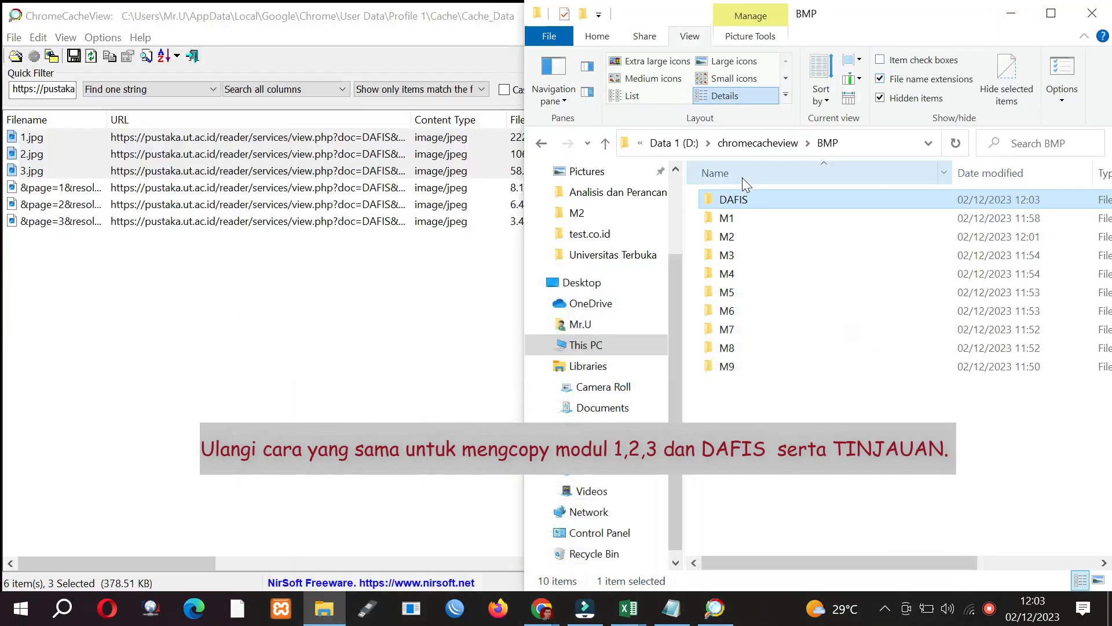
- Create a subfolder named TINJAUAN in the BMP folder and open it
right_click(800, 401)
mouse_move(874, 364)
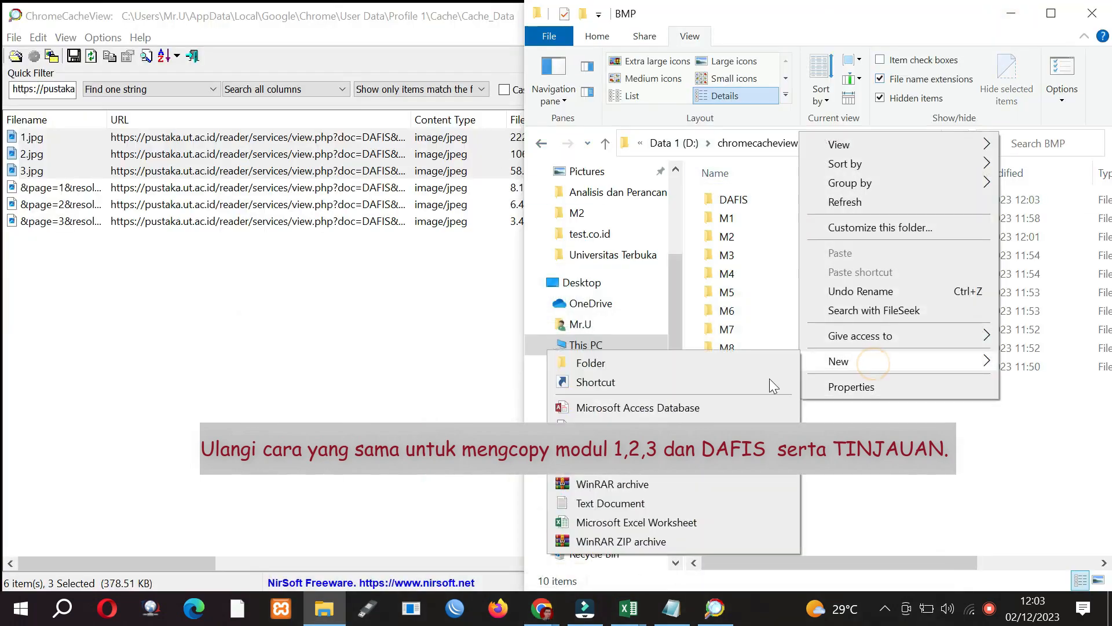
click(727, 370)
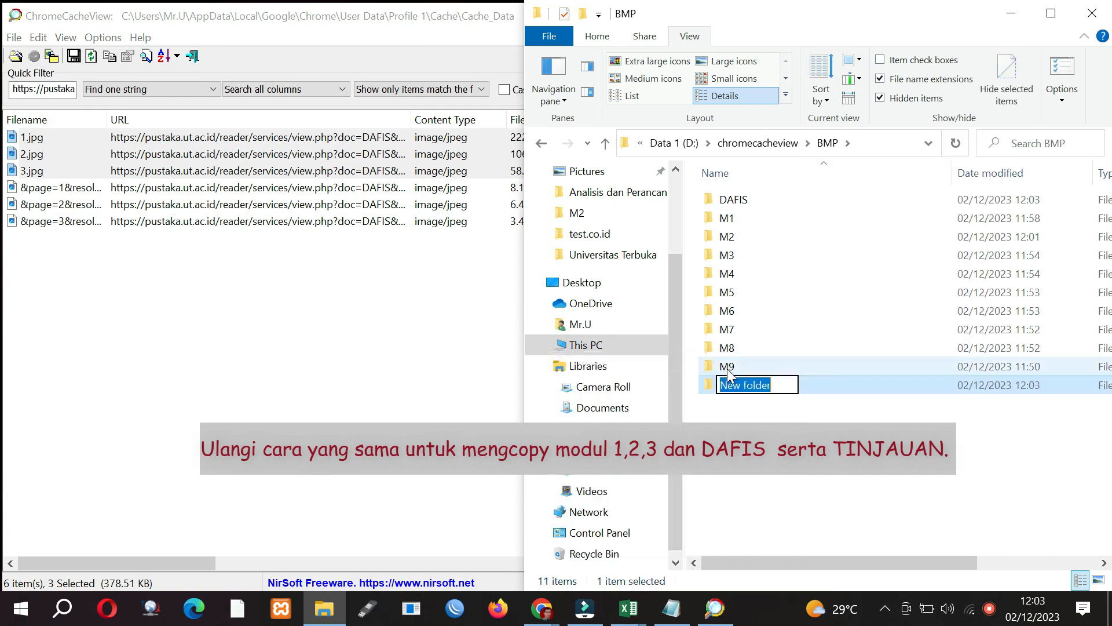
text(t)
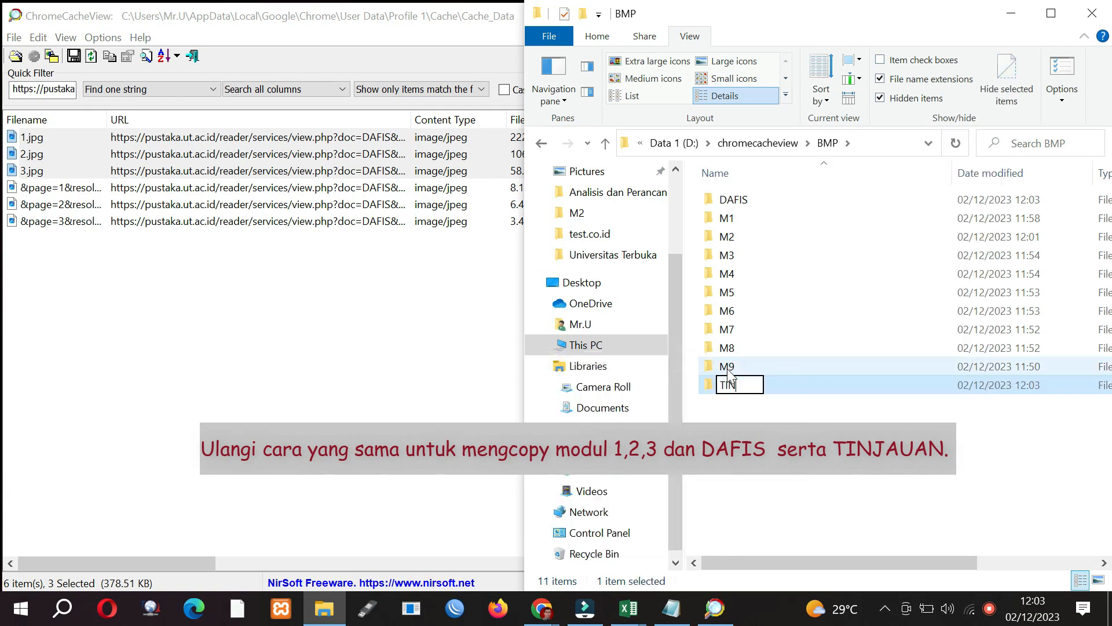
key(Return)
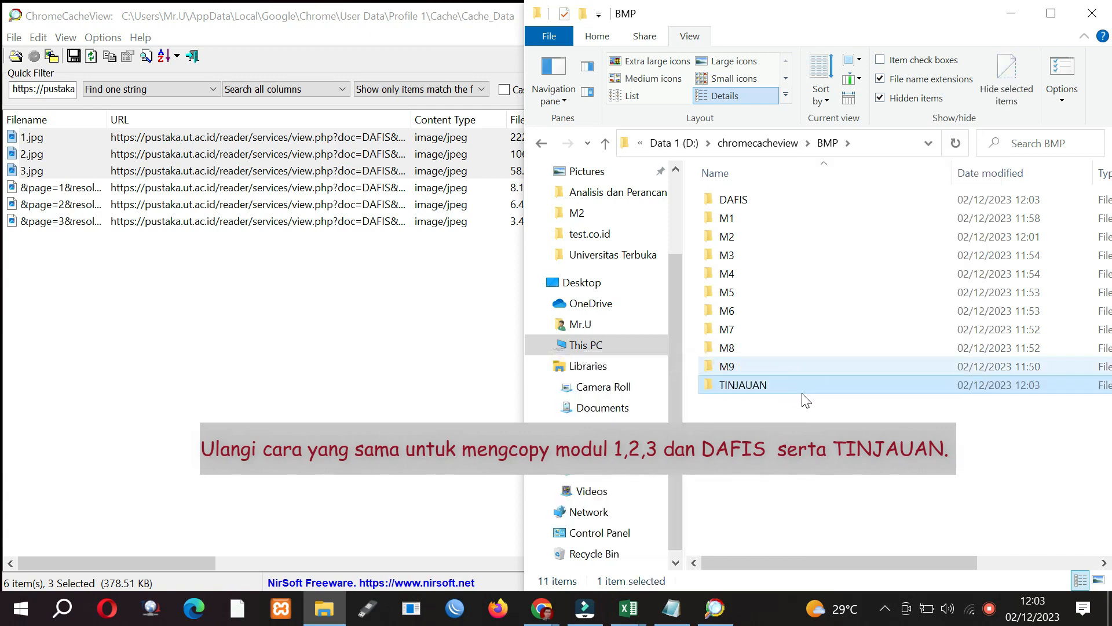
double_click(833, 388)
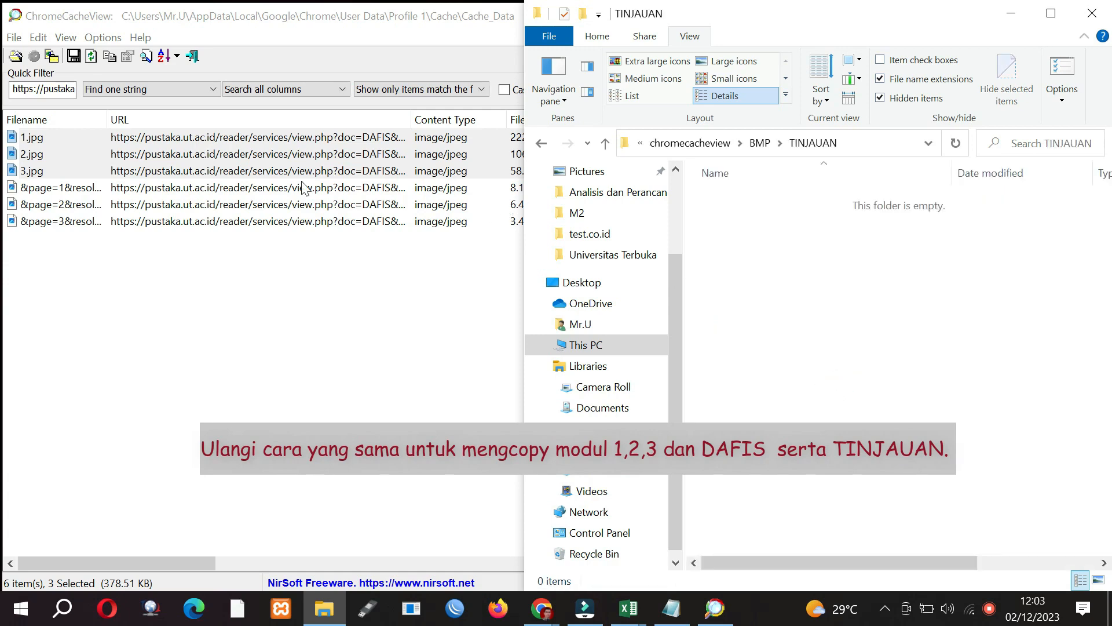
- Maximize ChromeCacheView and change the doc value in the quick filter URL to TINJAUAN
double_click(365, 29)
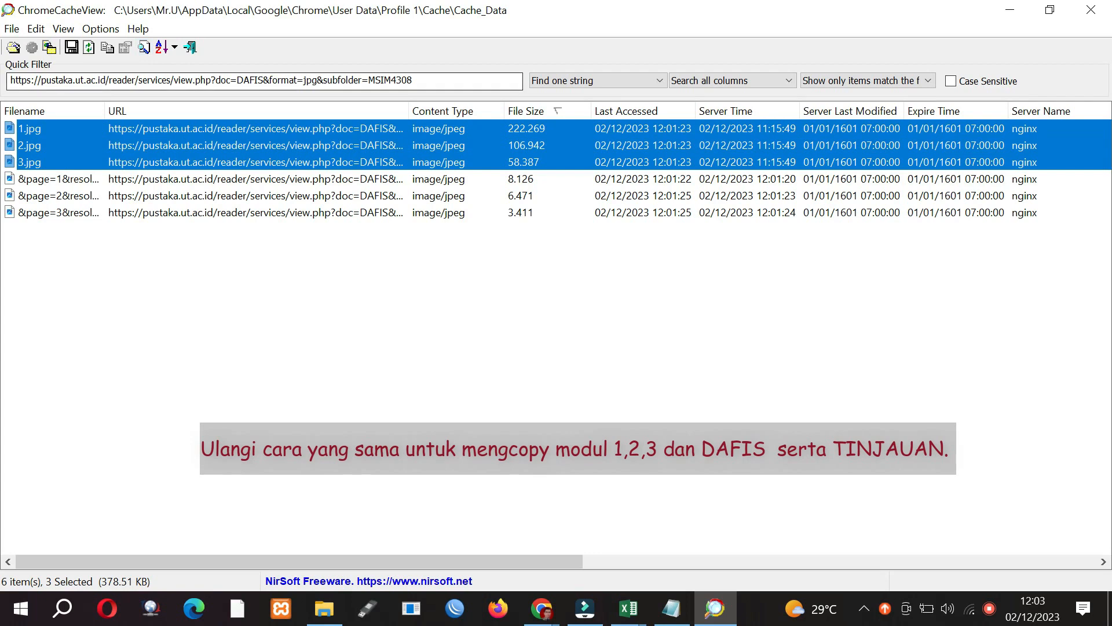
click(264, 80)
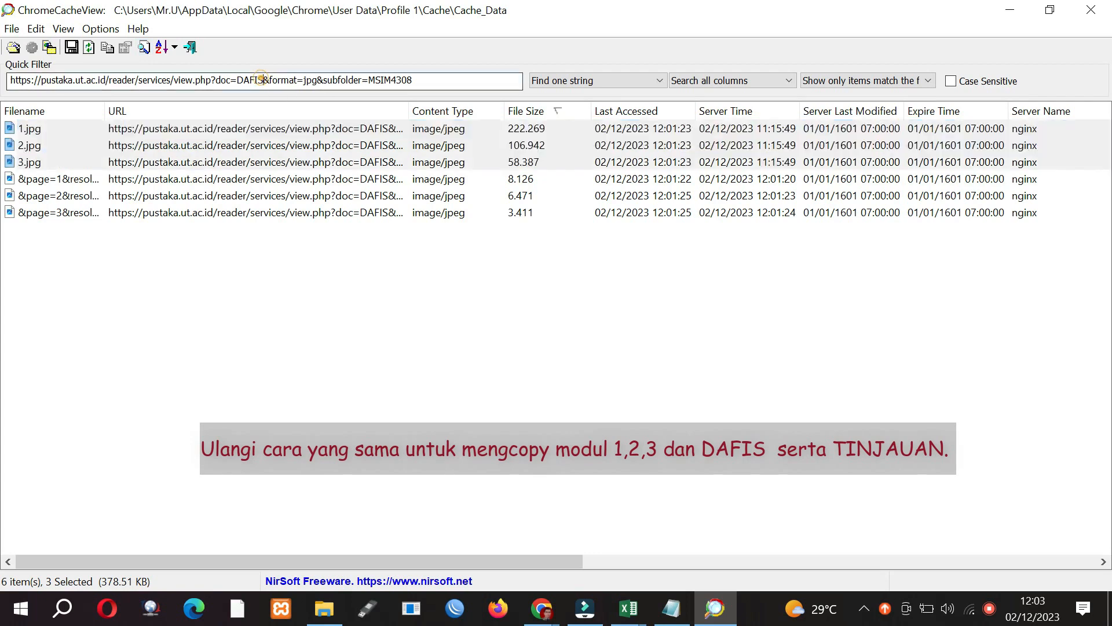
key(BackSpace)
key(BackSpace)
key(BackSpace)
text(T)
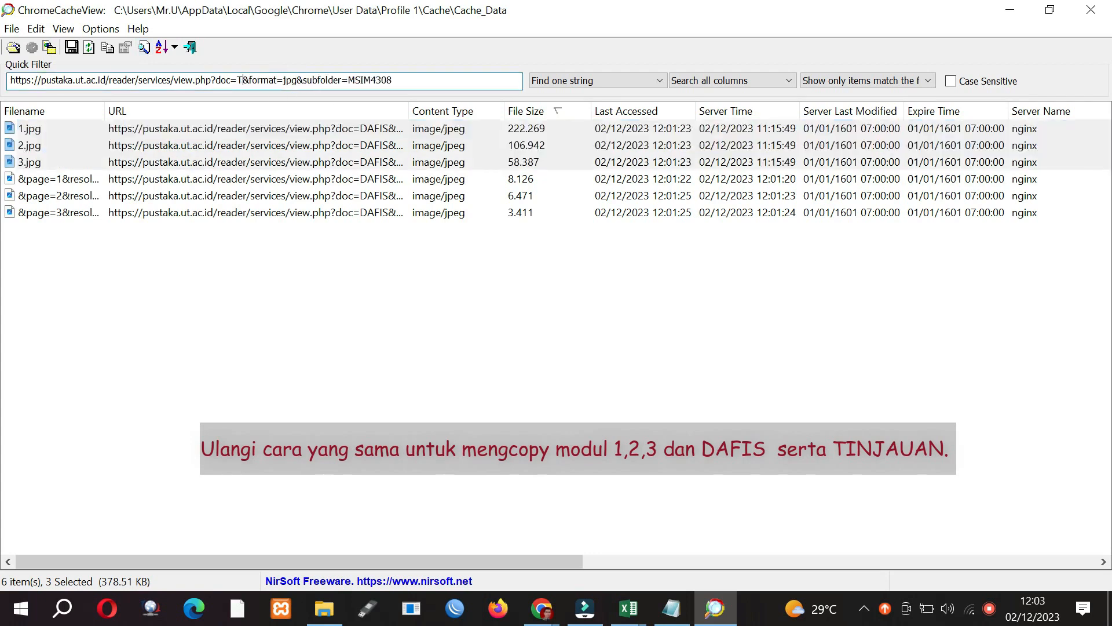
text(INJAUAN)
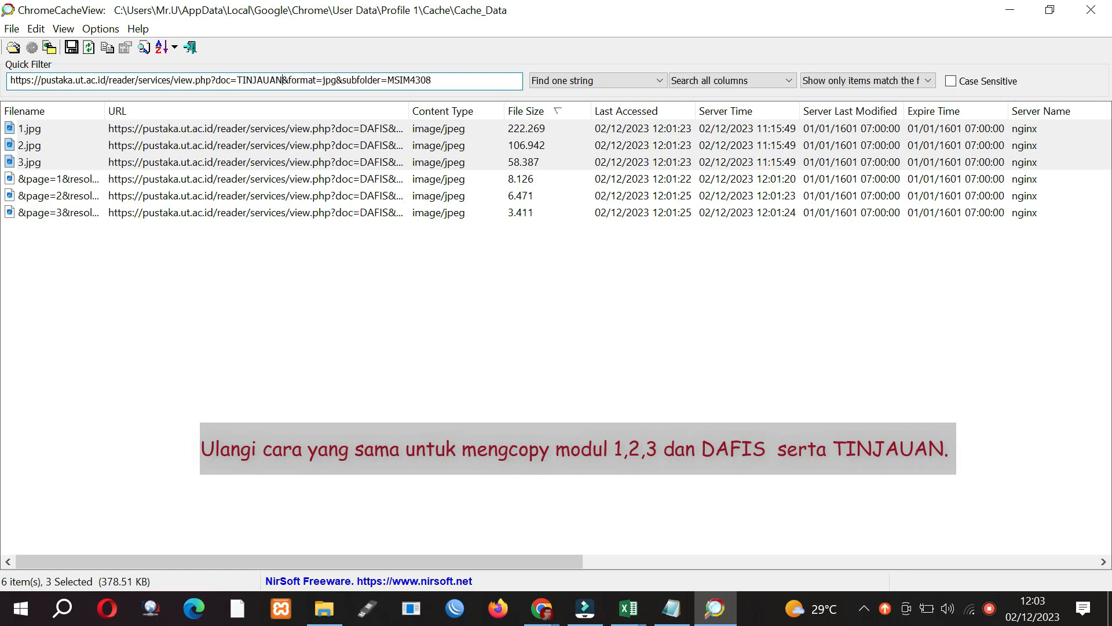
- Select the cached TINJAUAN images 1.jpg through 5.jpg and copy them to D:\chromecacheview\BMP\TINJAUAN, with the window restored beside File Explorer
click(250, 126)
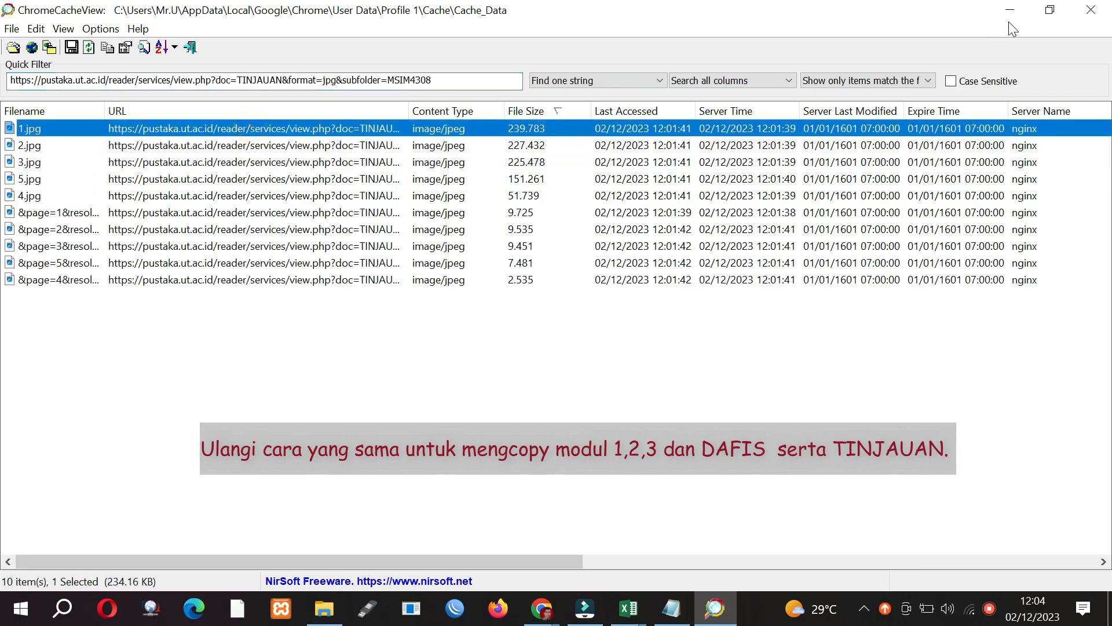
click(1050, 10)
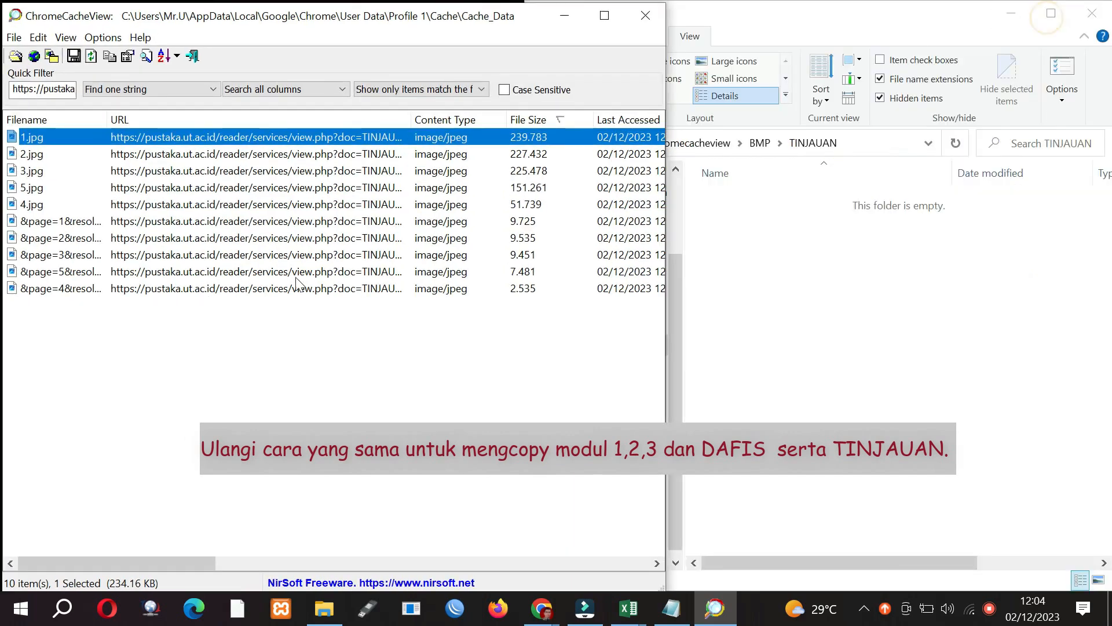
shift+click(253, 205)
right_click(254, 204)
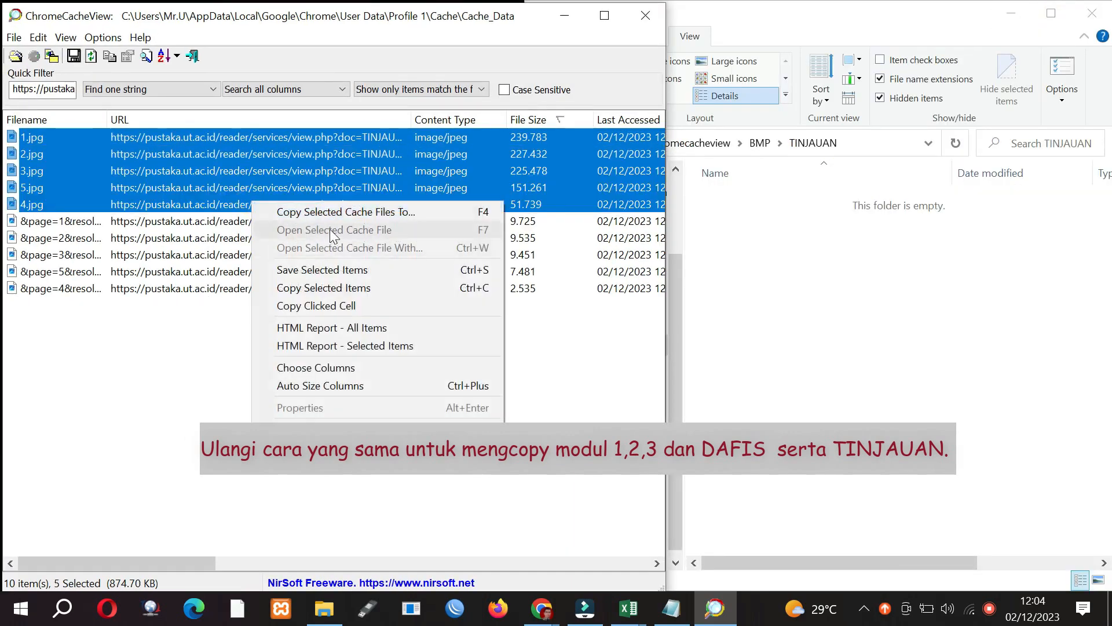
click(362, 216)
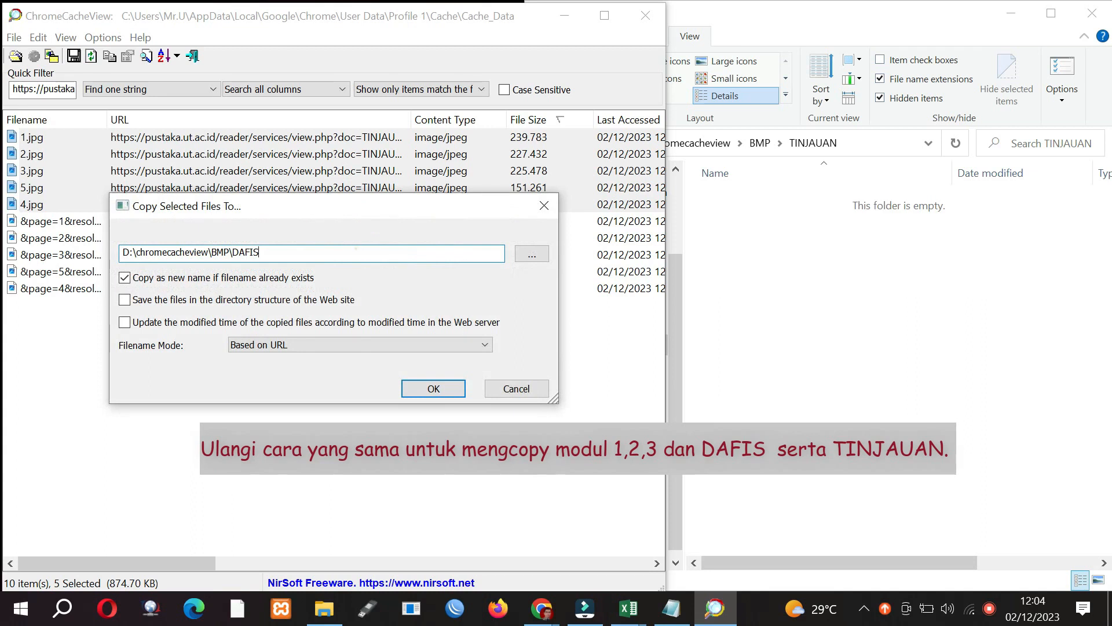
key(BackSpace)
key(BackSpace)
key(BackSpace)
key(BackSpace)
key(BackSpace)
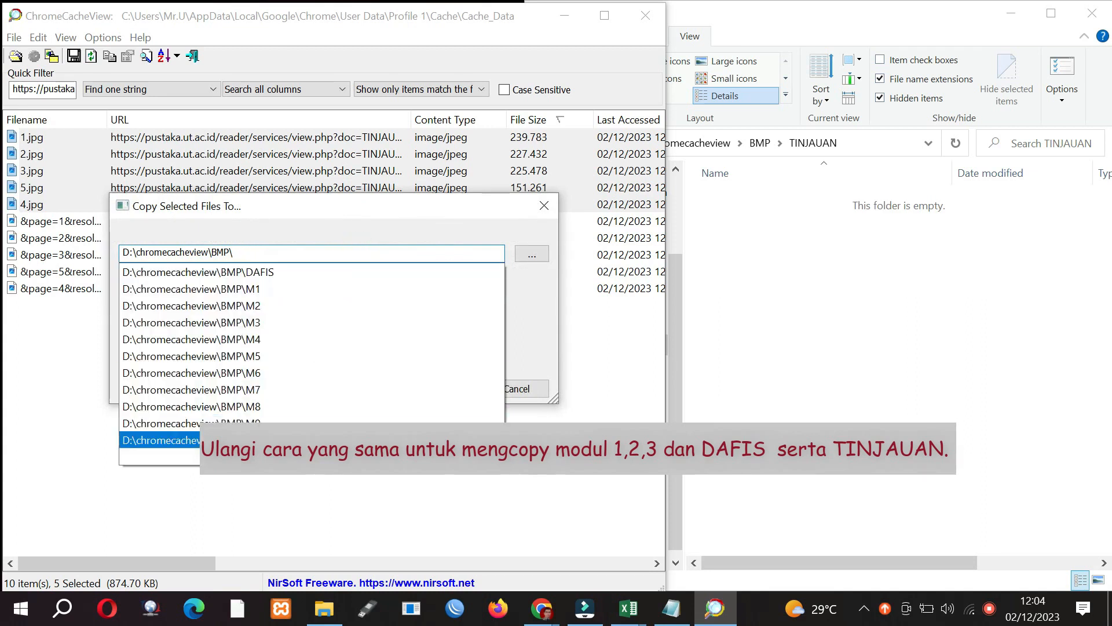
click(300, 441)
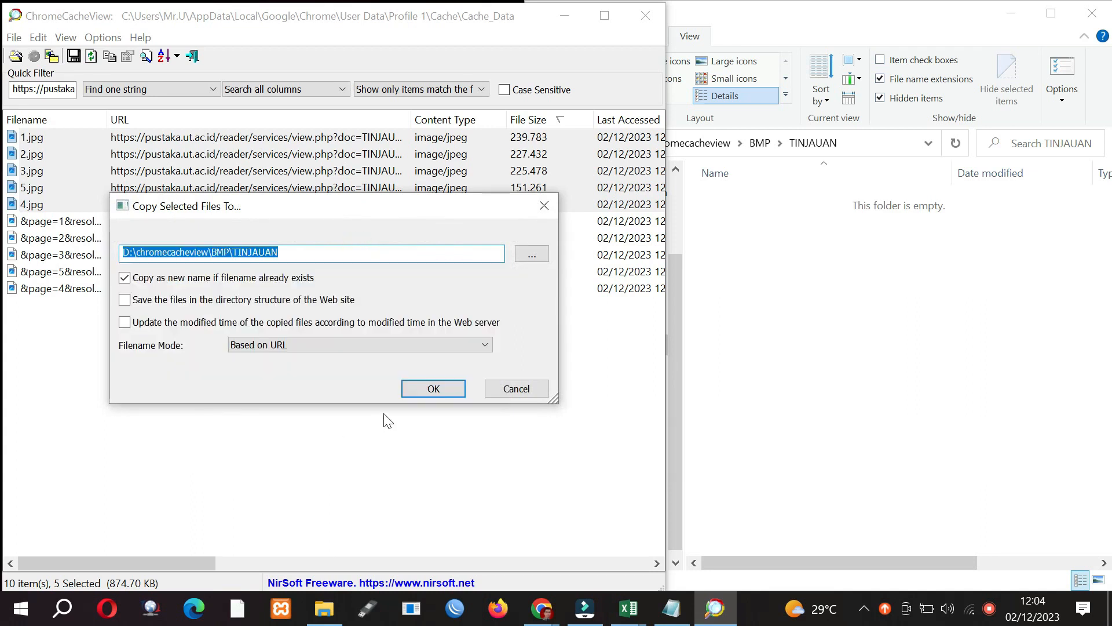
click(432, 390)
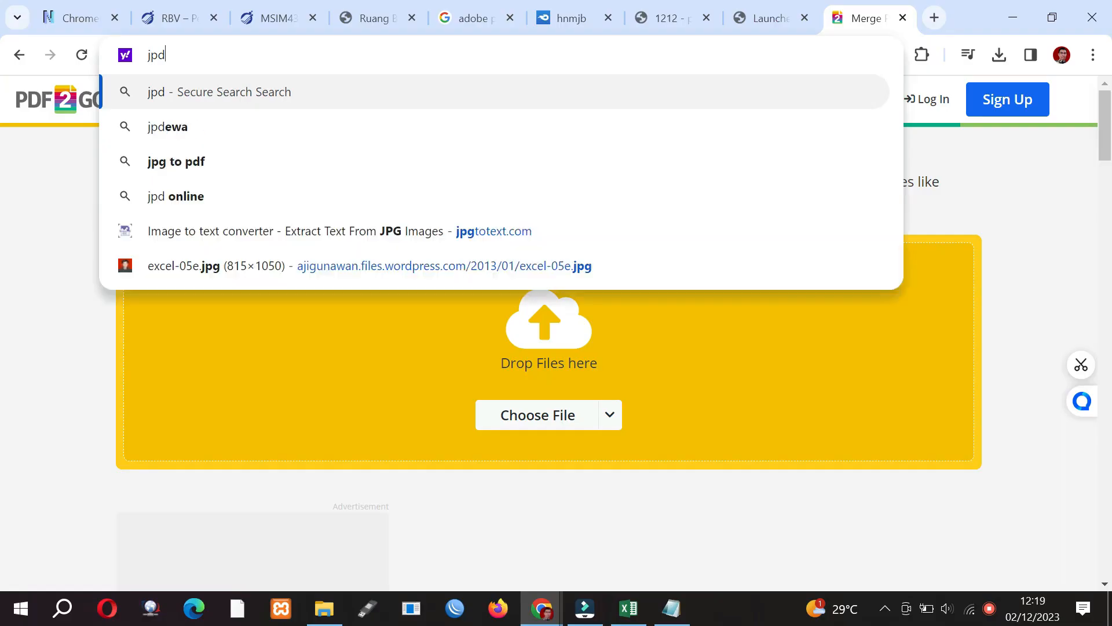
- Search the web for "jpg to pdf" in Chrome and open iLovePDF's JPG to PDF converter
key(BackSpace)
text(g)
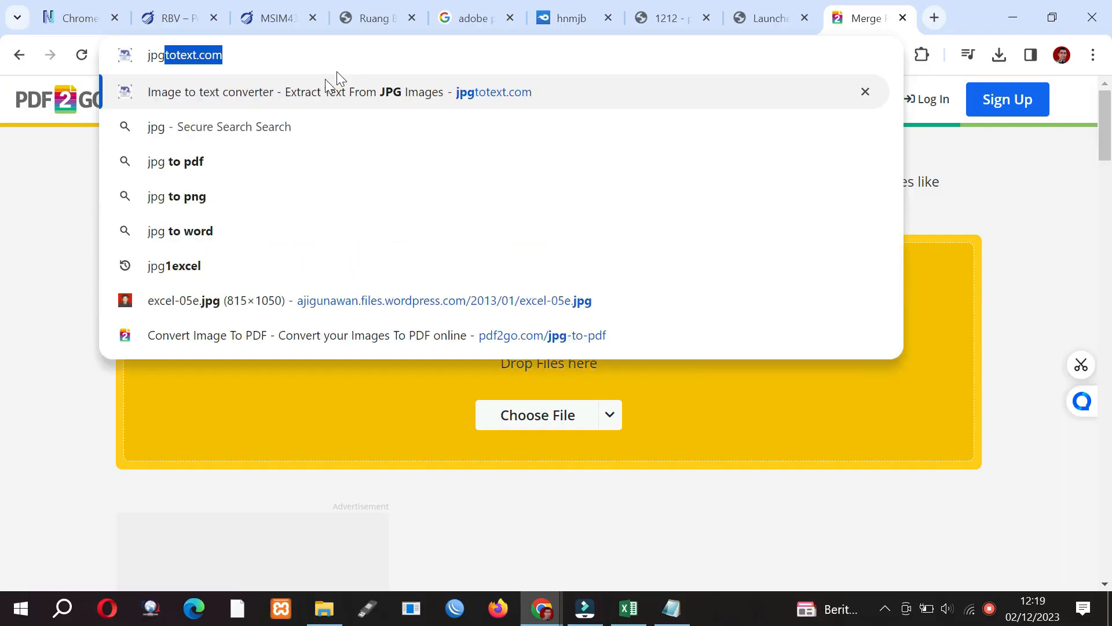
click(256, 163)
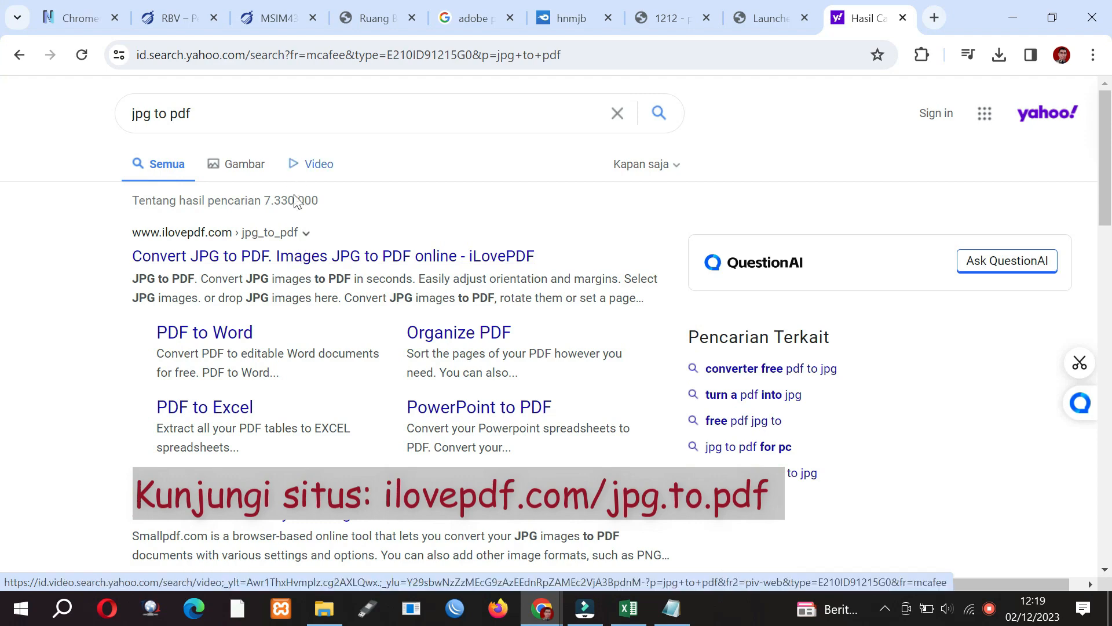
click(289, 259)
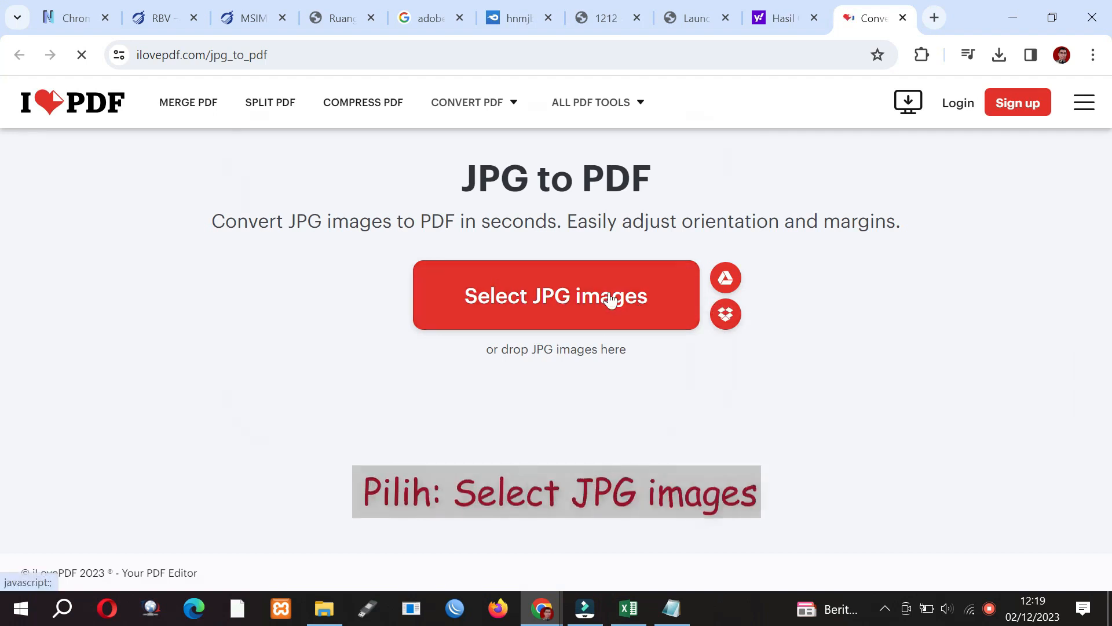
- Upload 1.jpg, 2.jpg and 3.jpg from the DAFIS folder to the JPG to PDF converter
click(504, 268)
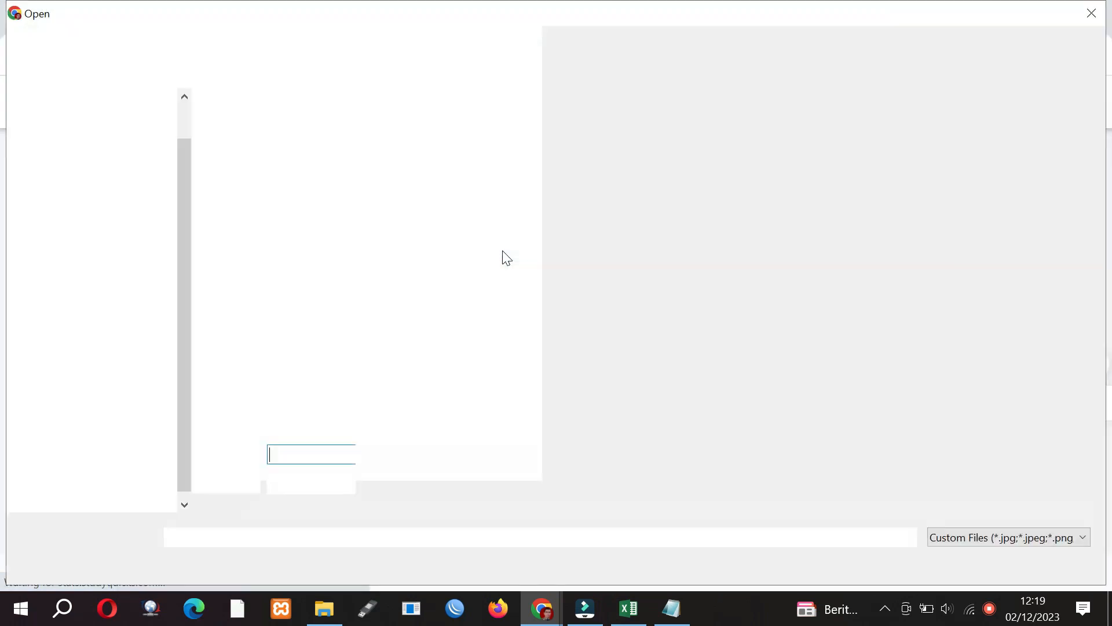
click(248, 126)
key(ctrl+a)
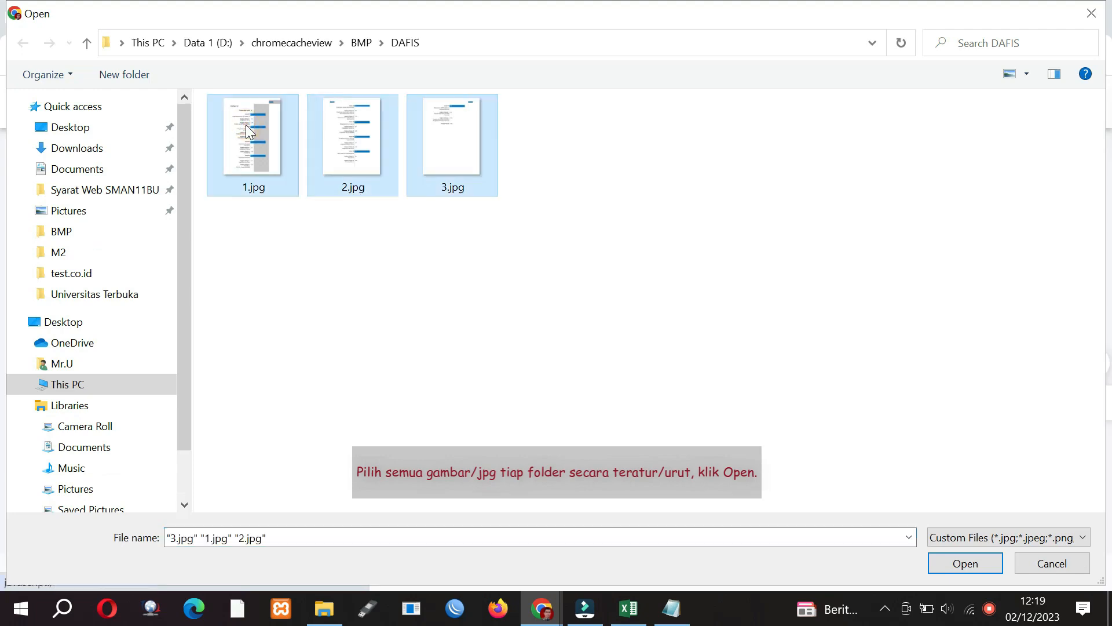
key(Return)
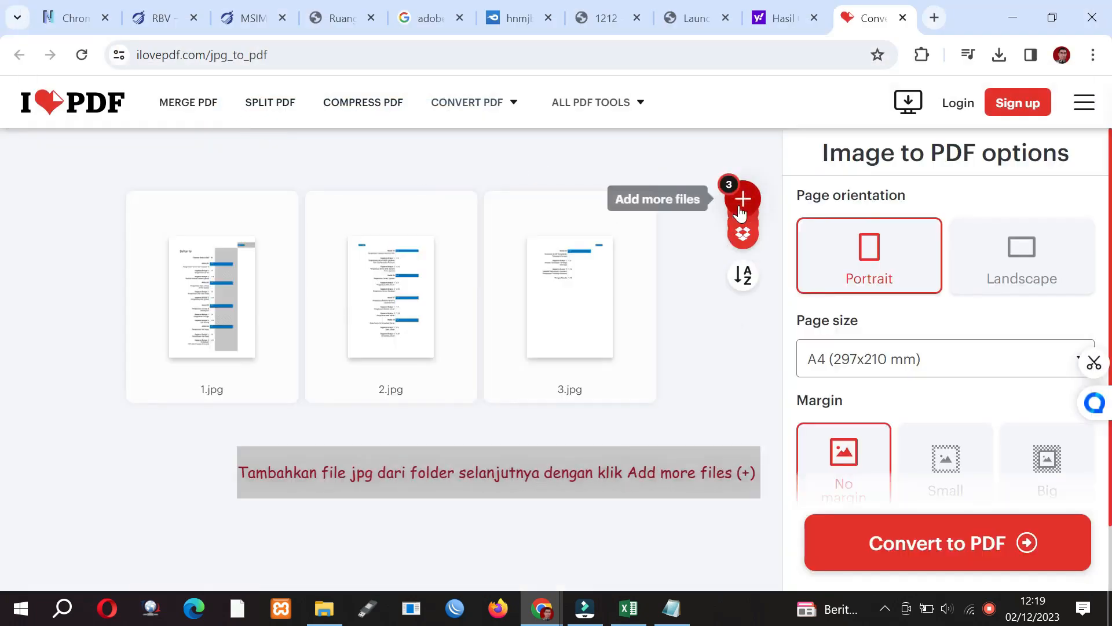
- Add 1.jpg through 5.jpg from the BMP\TINJAUAN folder to the images already uploaded for conversion
click(740, 205)
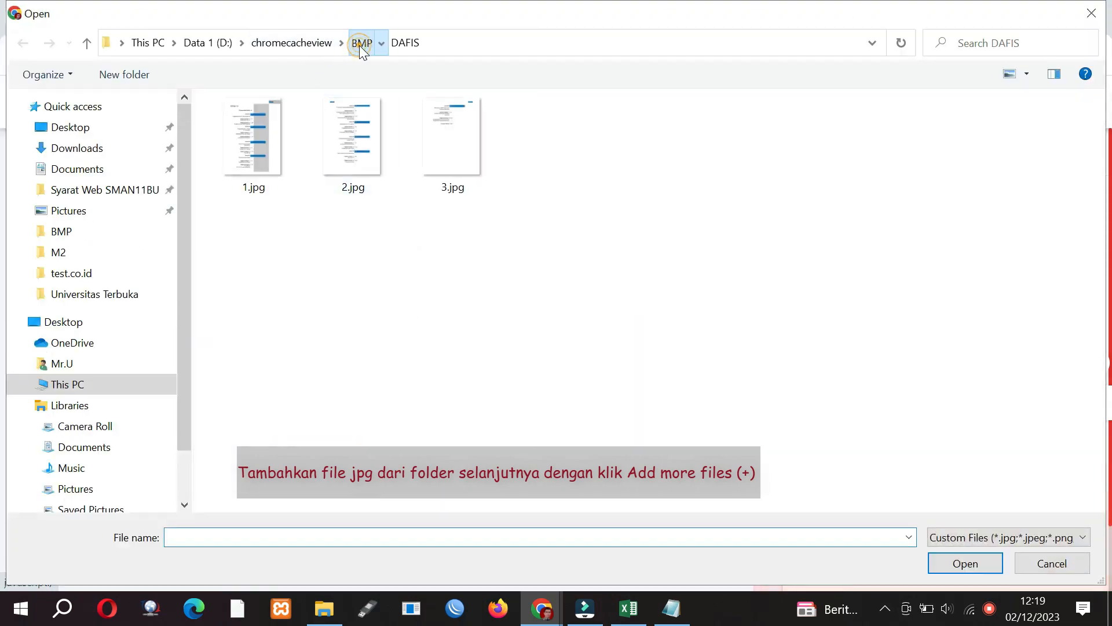
click(361, 46)
click(293, 313)
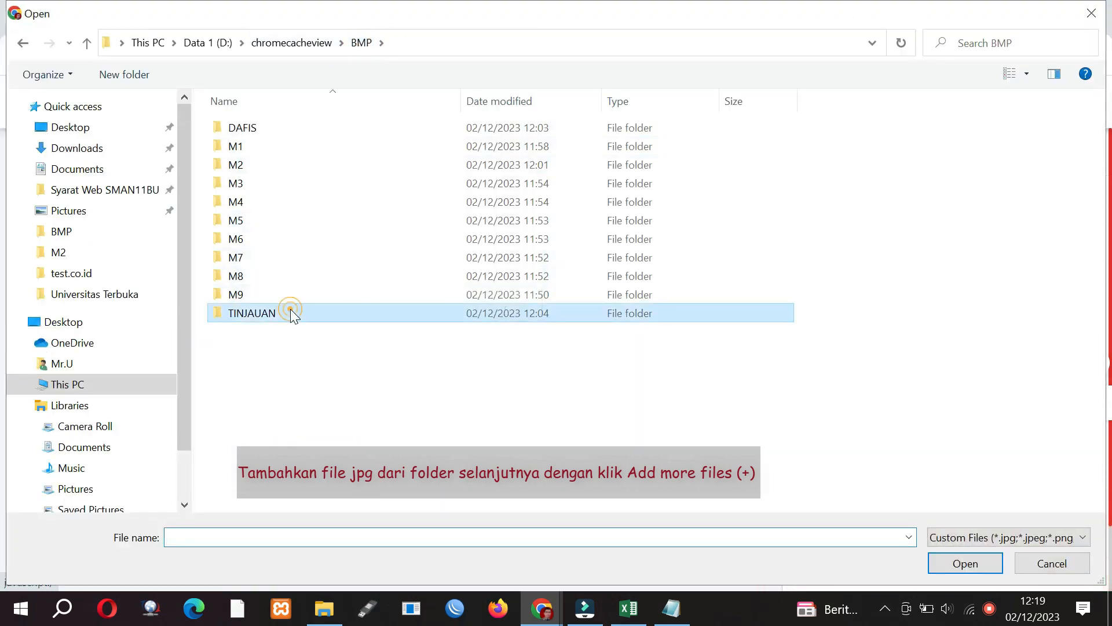
key(Return)
click(255, 137)
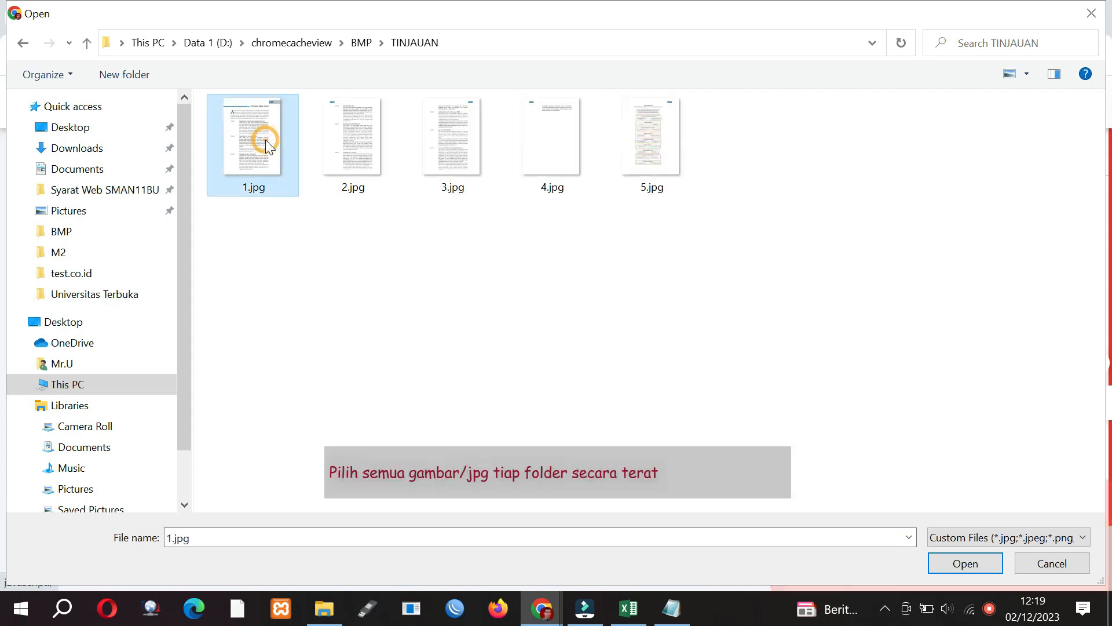
shift+click(647, 129)
click(960, 565)
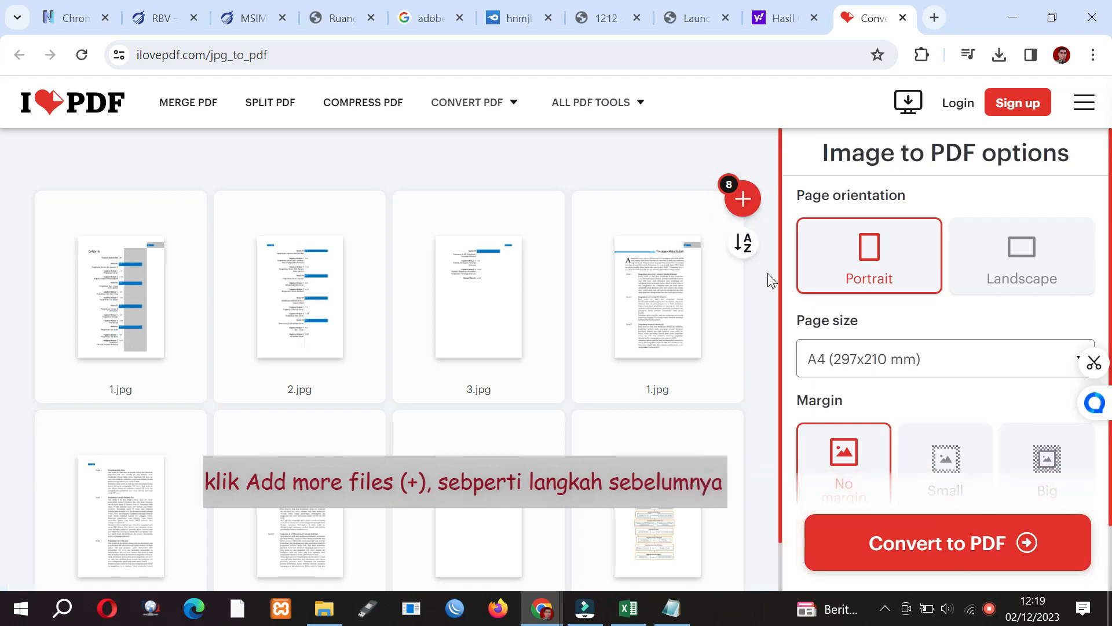
- Add 1.jpg through 26.jpg from the BMP\M1 folder to the conversion list
click(745, 213)
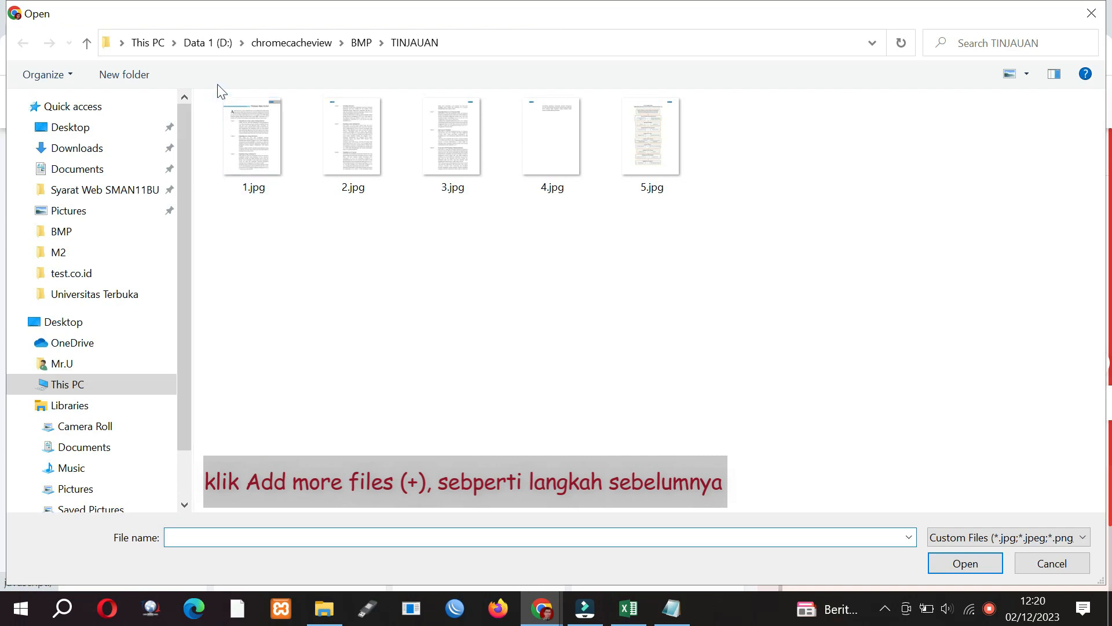
click(354, 44)
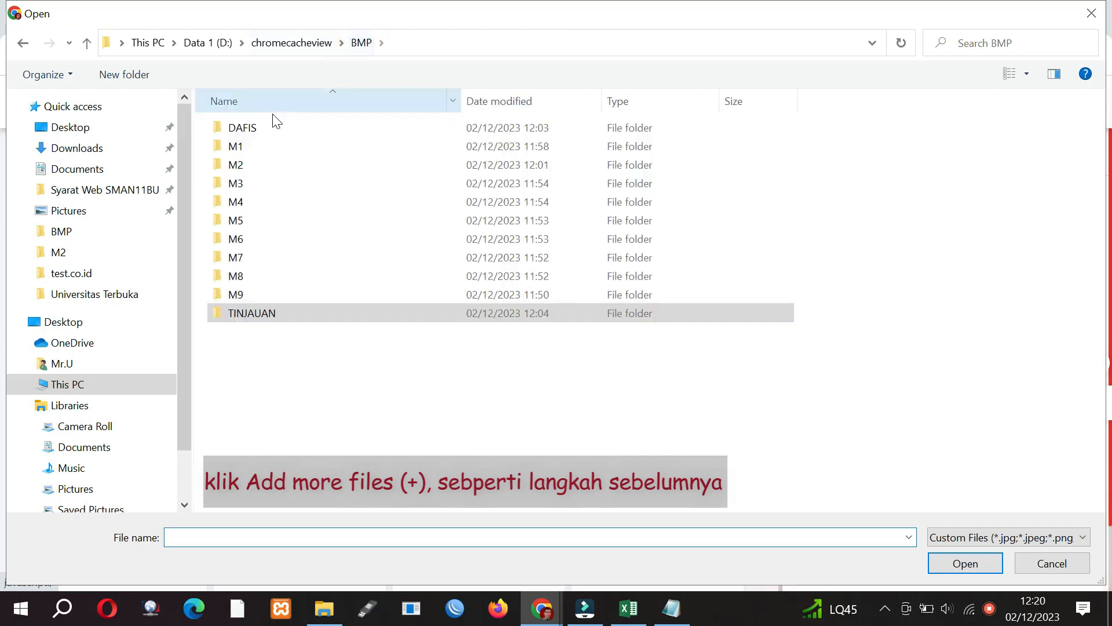
double_click(263, 146)
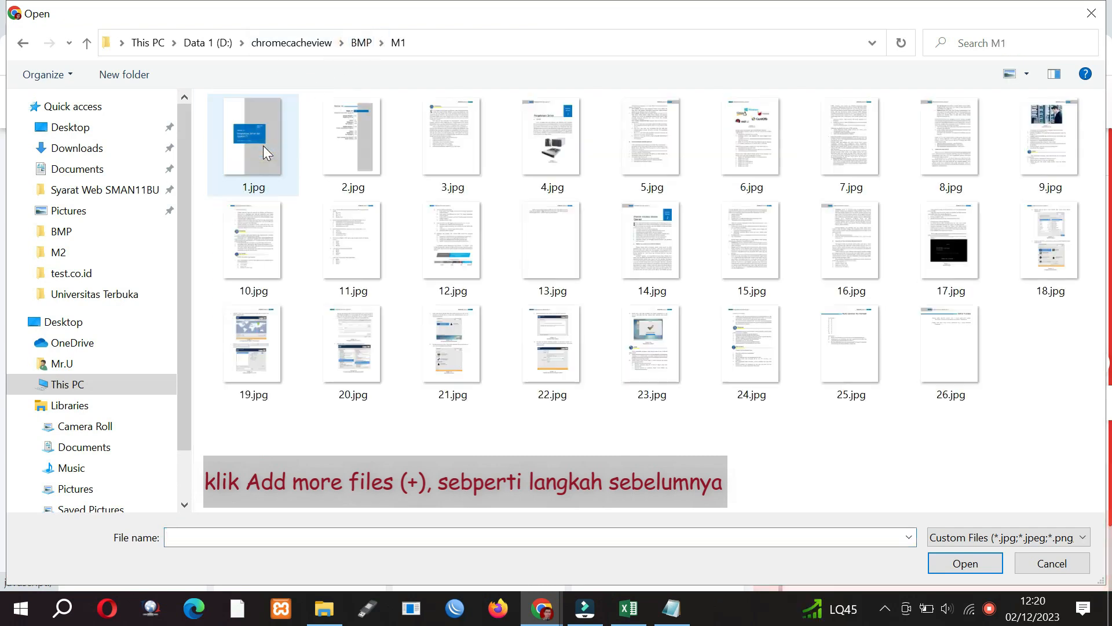
click(263, 145)
shift+click(919, 332)
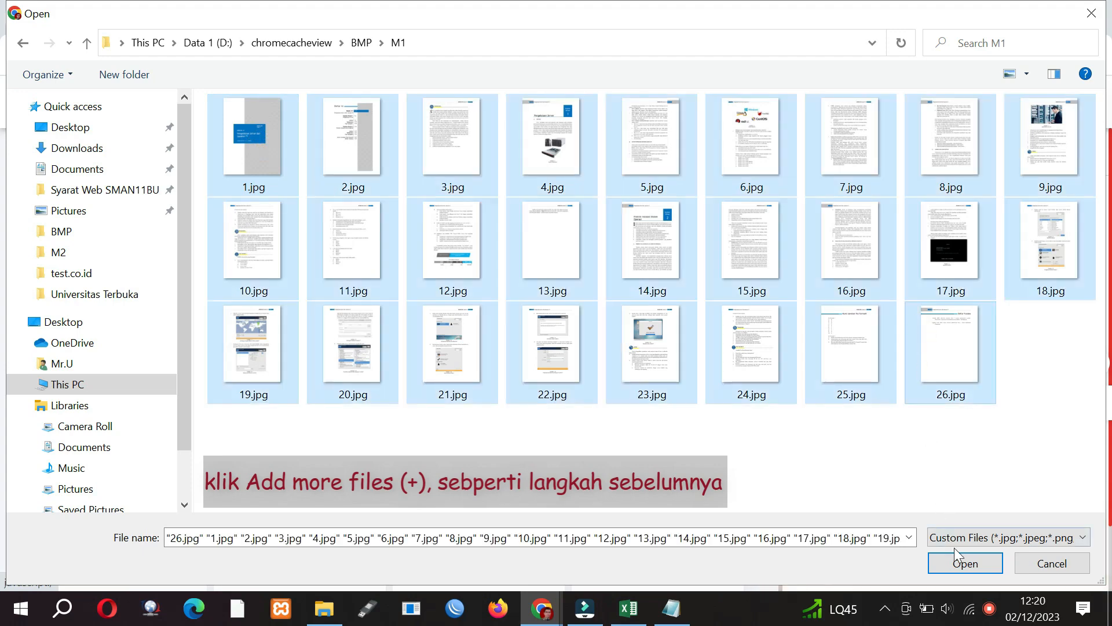
click(964, 565)
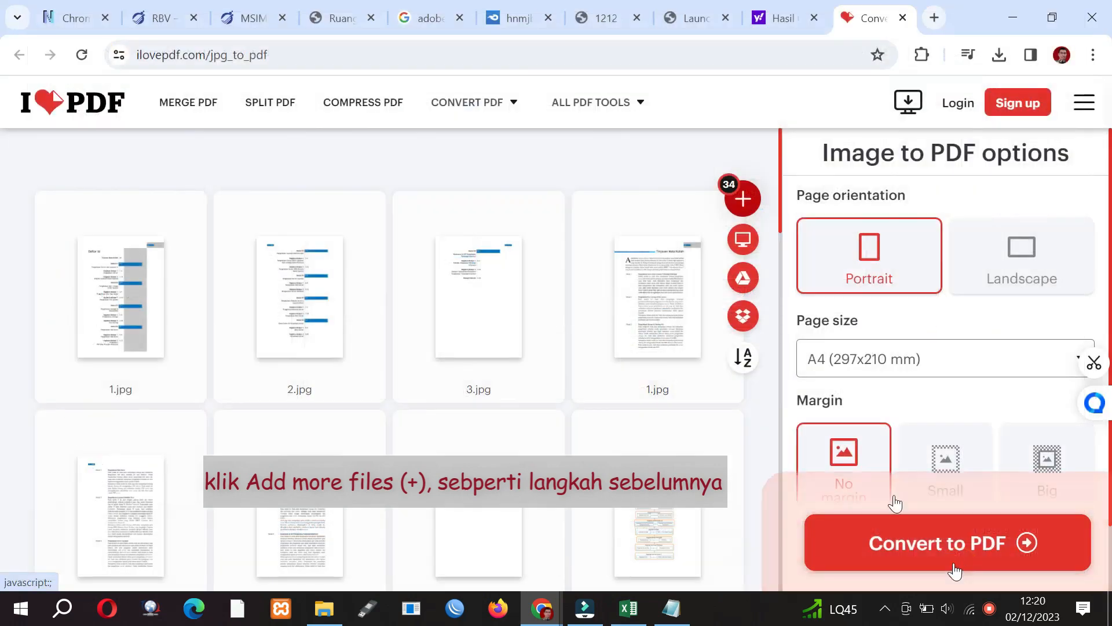
- Add 1.jpg through 42.jpg from the BMP\M2 folder after the M1 pages in the conversion list
drag(780, 175, 798, 551)
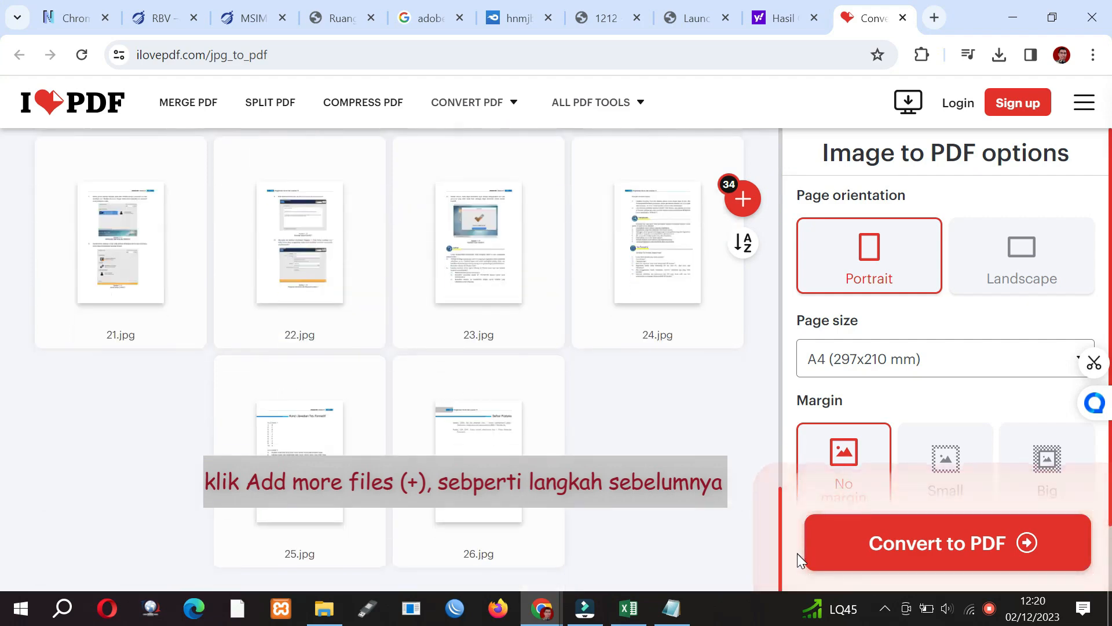
click(747, 208)
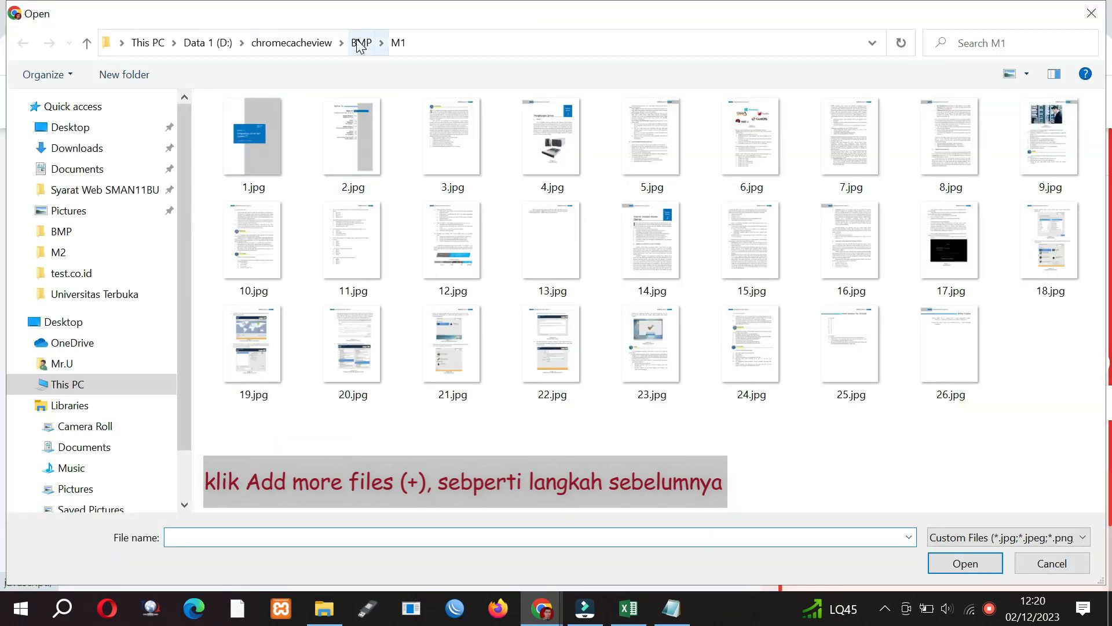
click(360, 44)
click(301, 165)
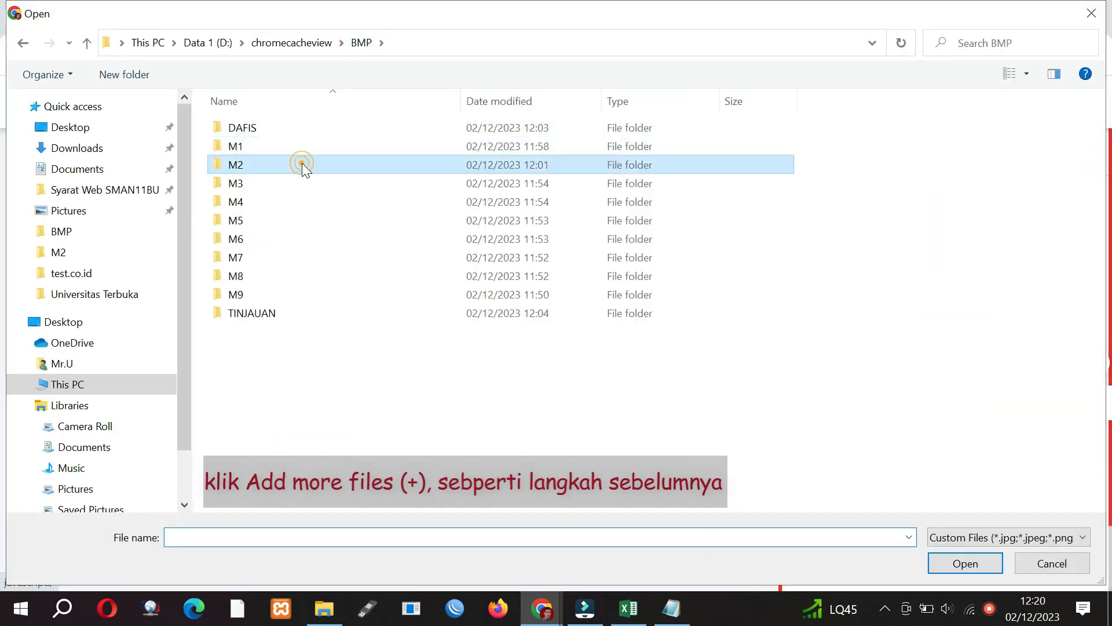
double_click(302, 165)
click(268, 140)
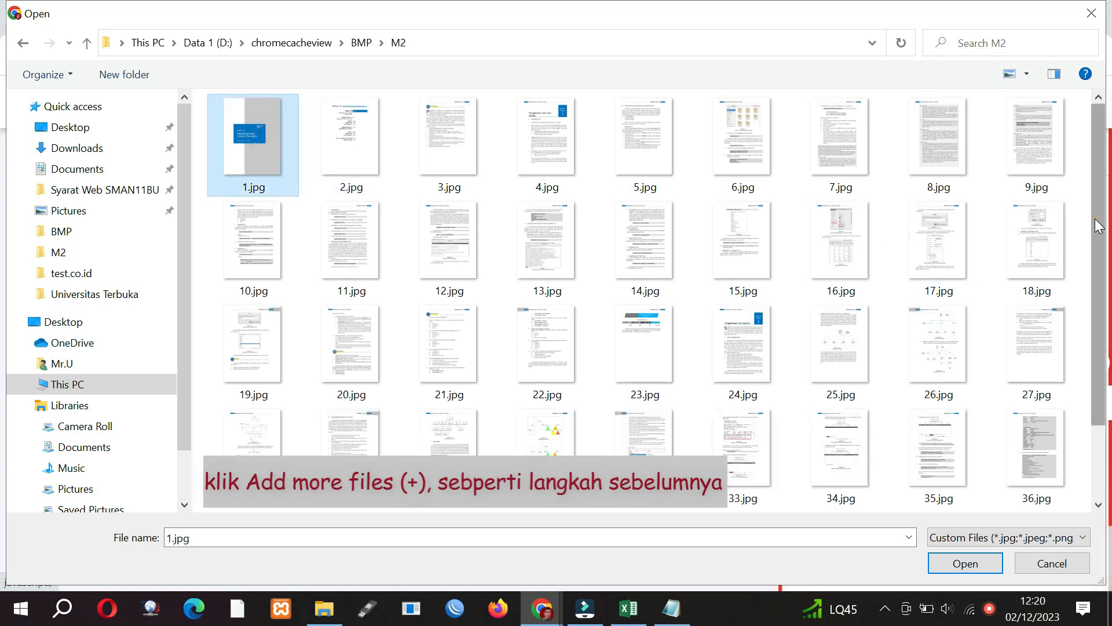
scroll(1103, 342, down, 2)
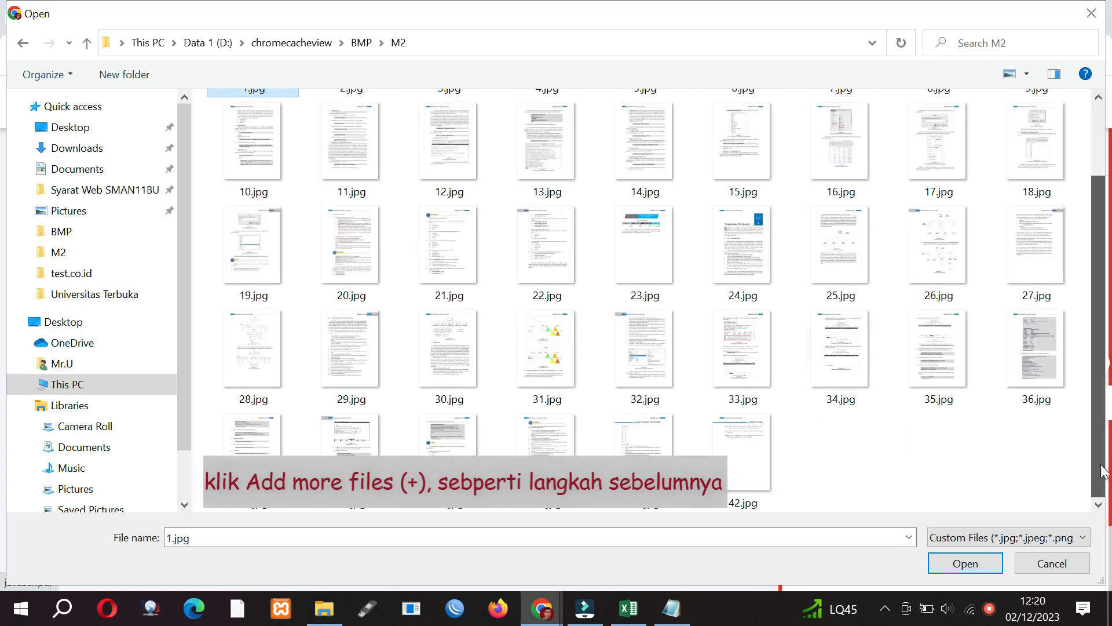
shift+click(759, 435)
click(956, 565)
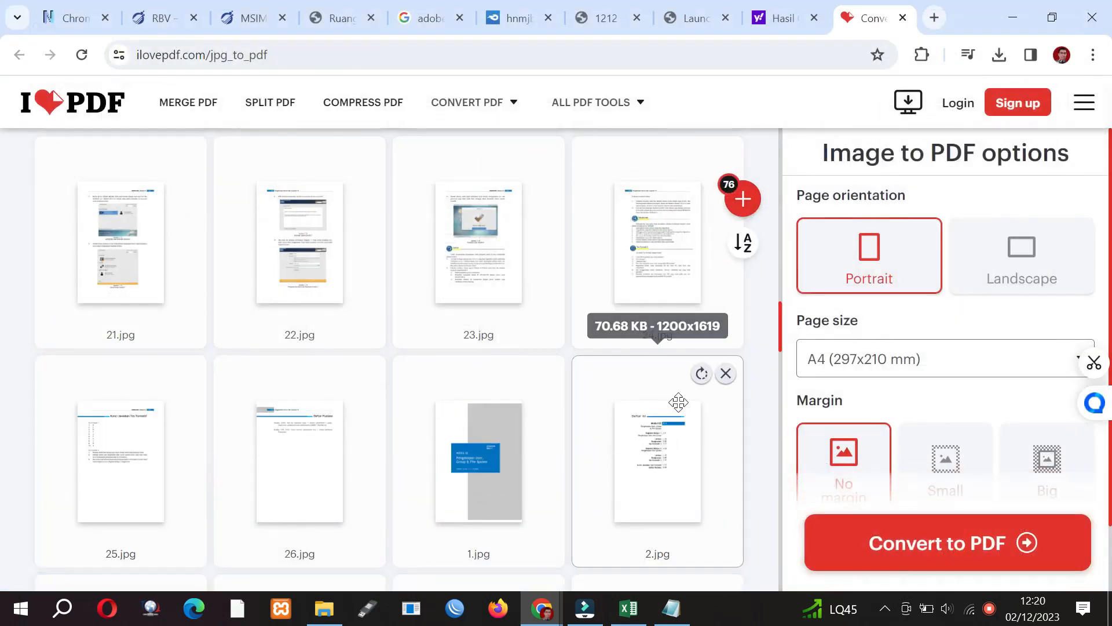
- Convert all the uploaded images to one PDF and download it, showing 1.pdf in its download folder
click(965, 543)
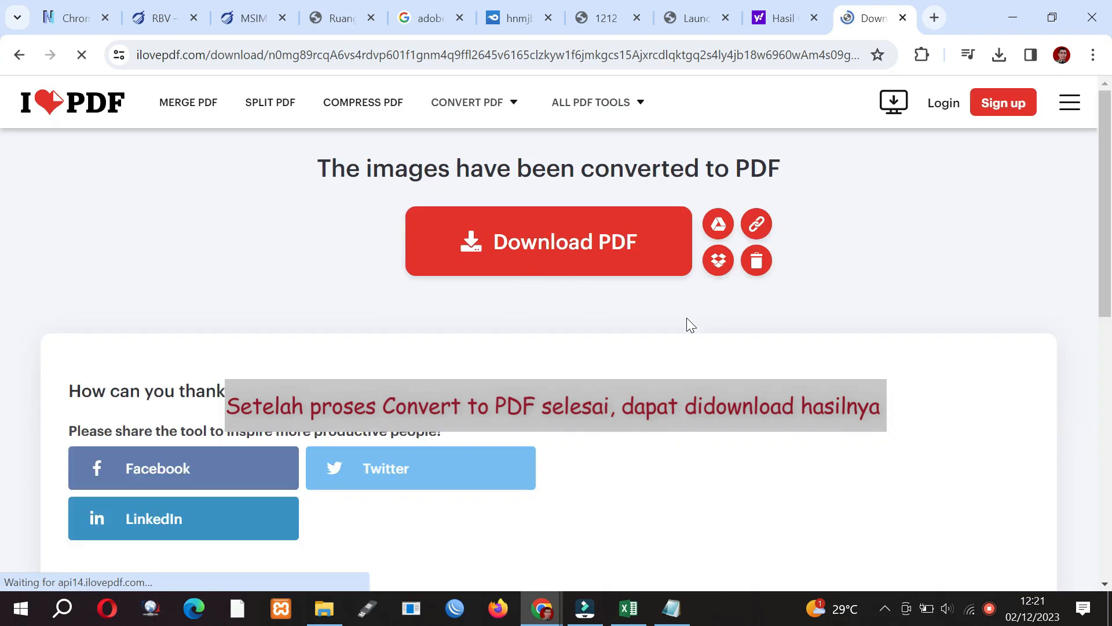
click(552, 243)
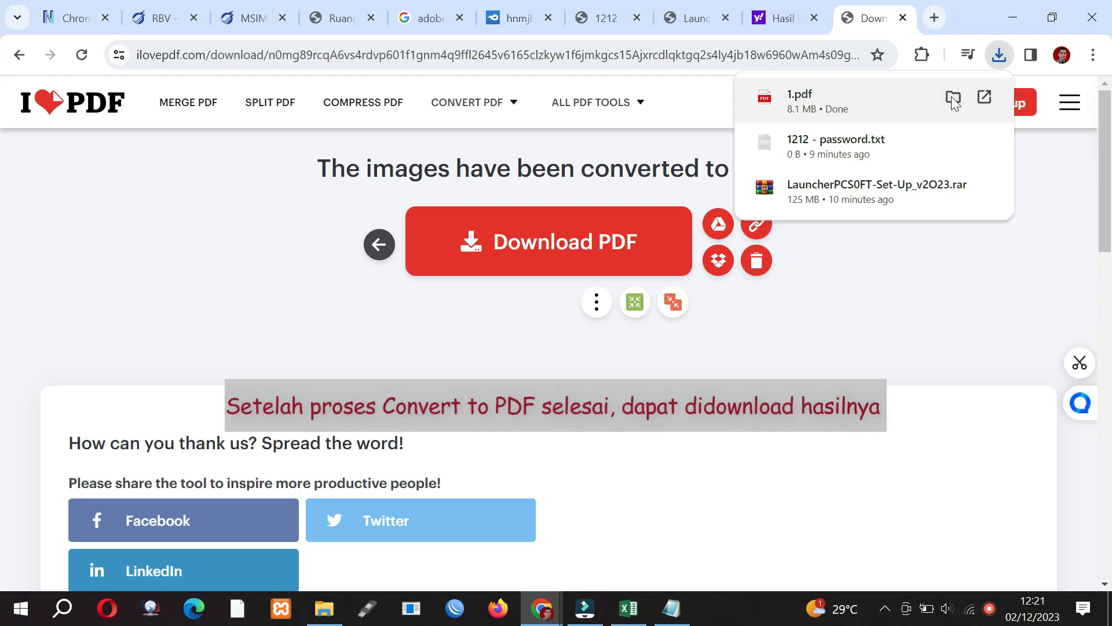
click(953, 97)
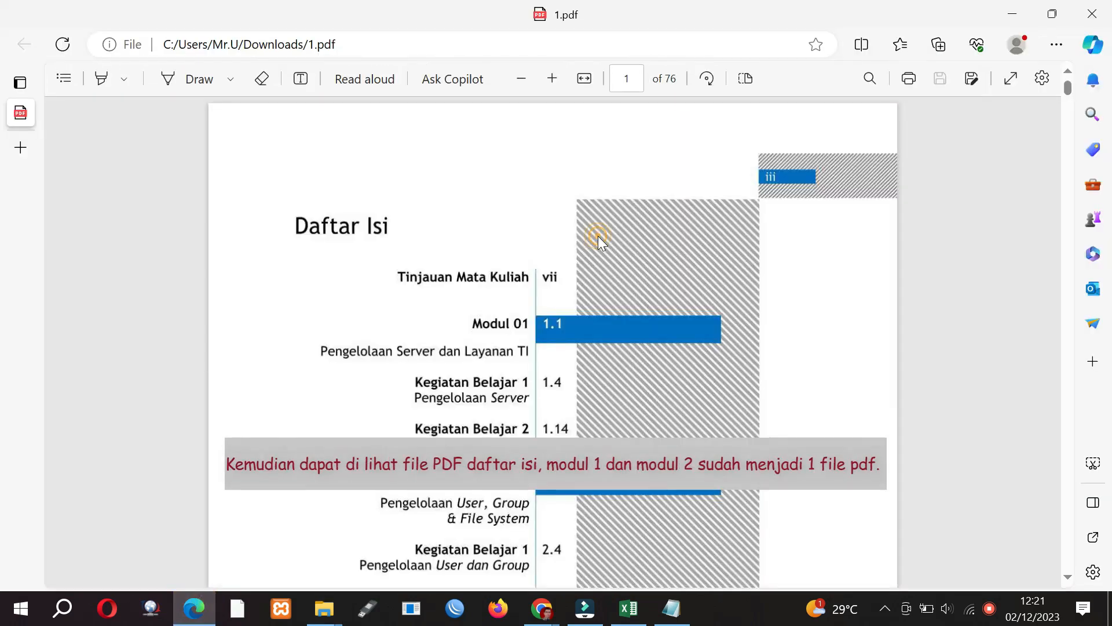
- Examine 1.pdf from the table of contents to the last Module 2 page in whole-page view, and close the viewer
scroll(598, 237, down, 8)
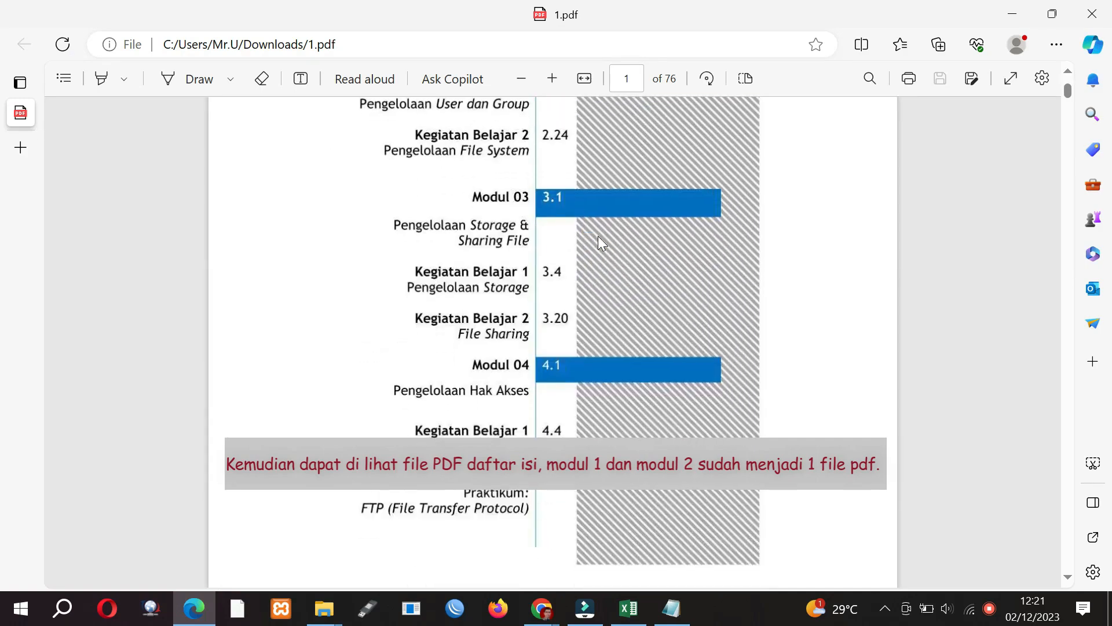
scroll(599, 237, down, 5)
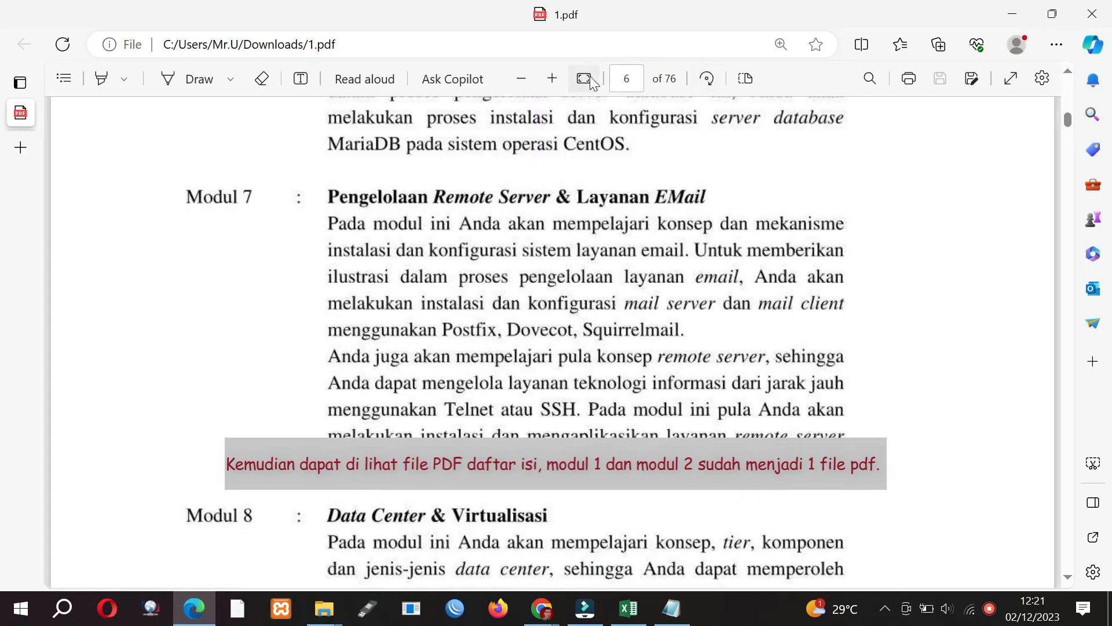
click(584, 78)
scroll(649, 236, down, 5)
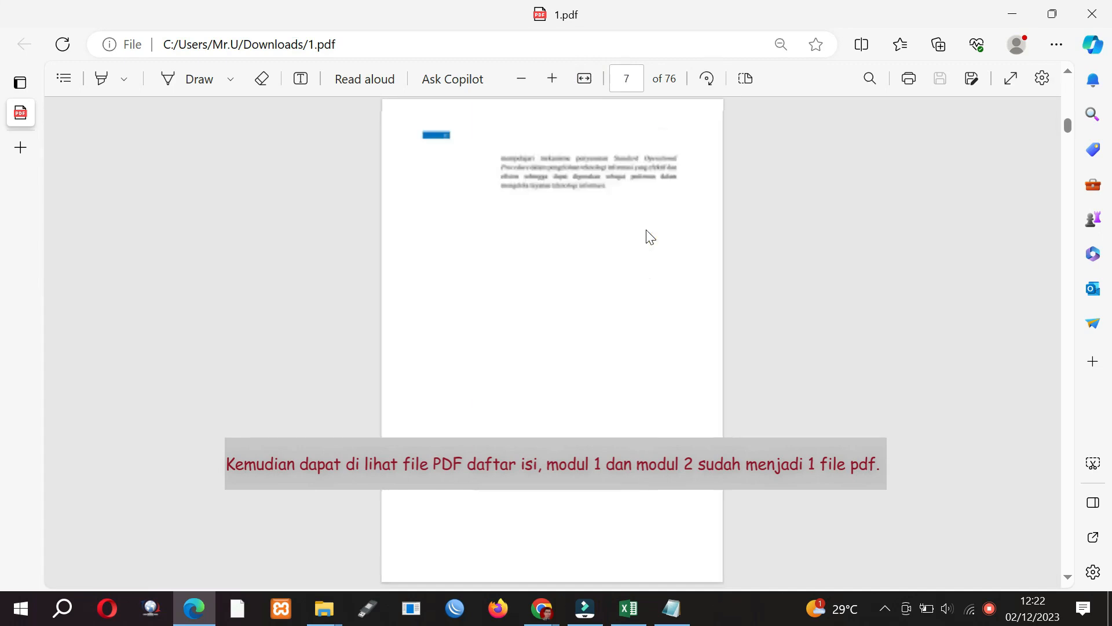
scroll(648, 232, down, 20)
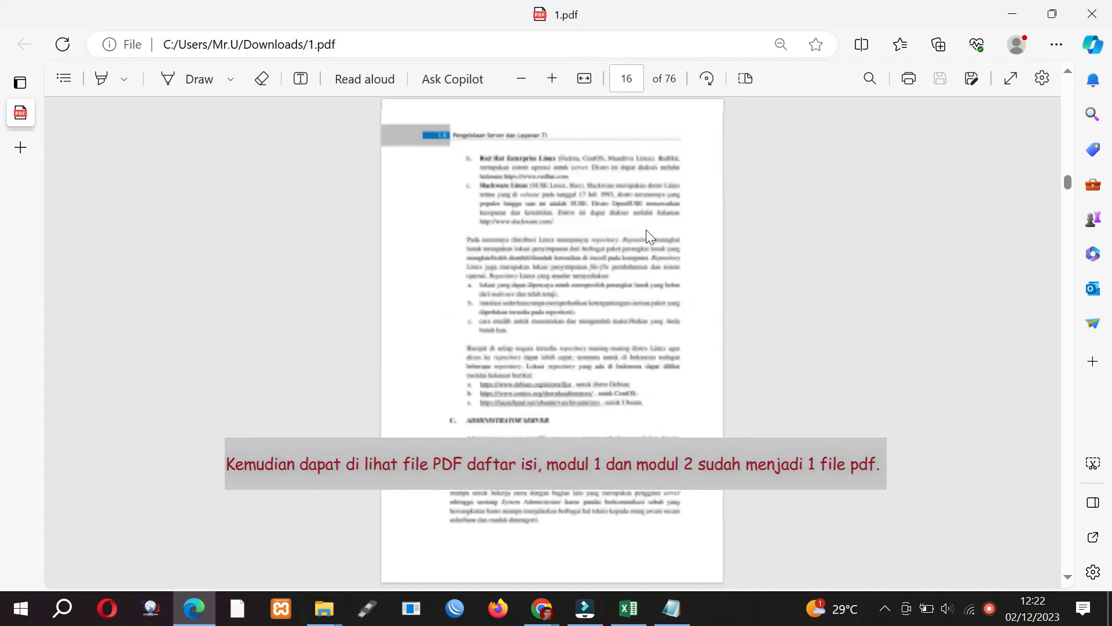
scroll(646, 230, down, 15)
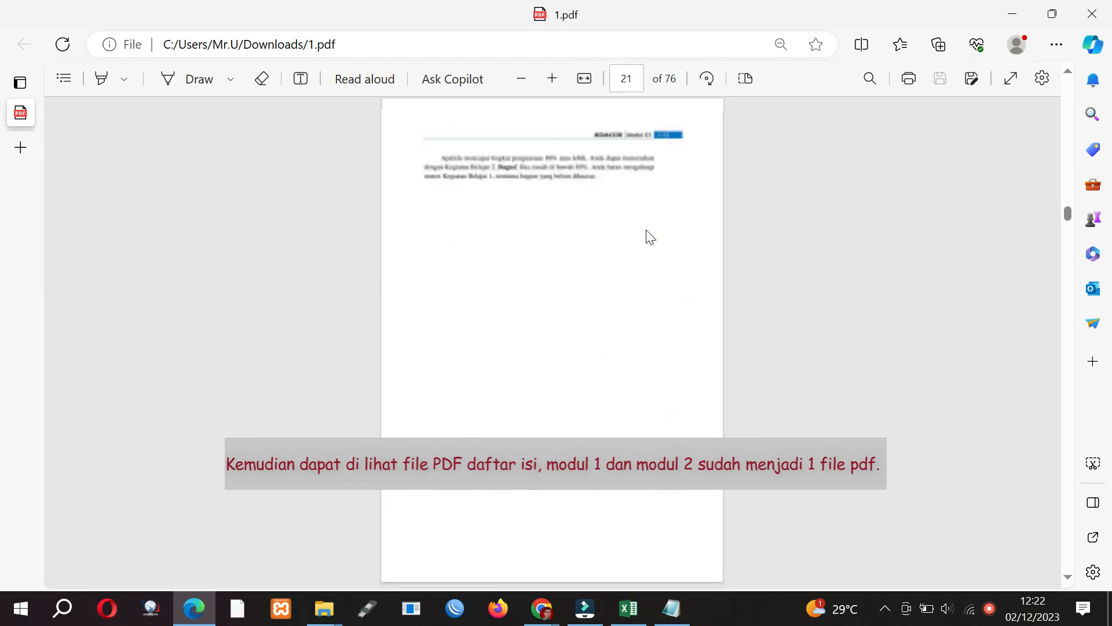
scroll(651, 237, down, 5)
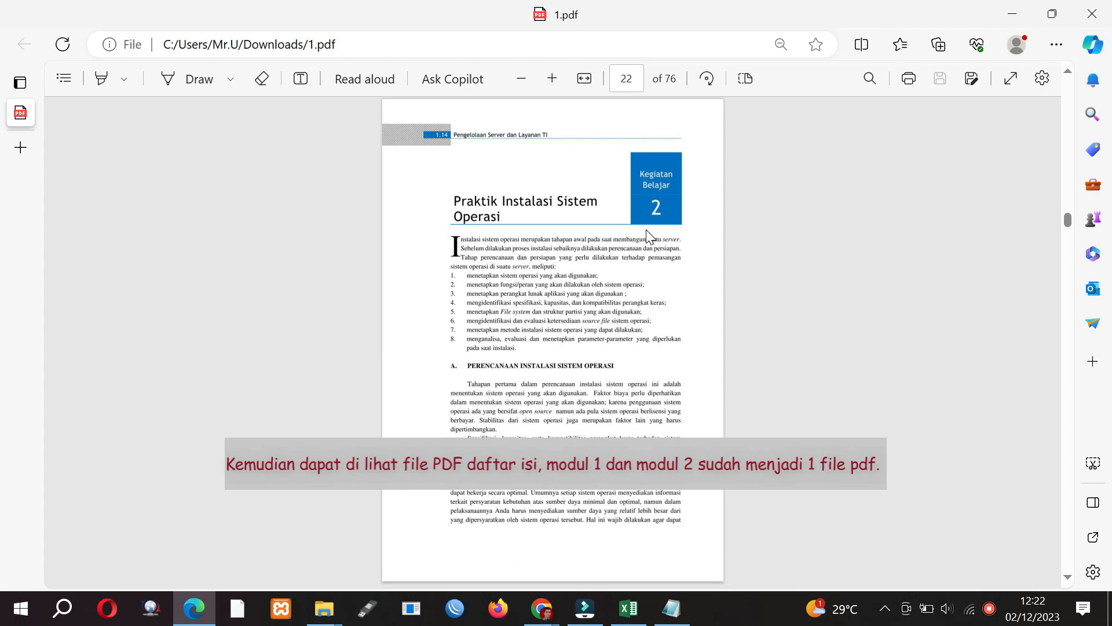
scroll(647, 232, down, 20)
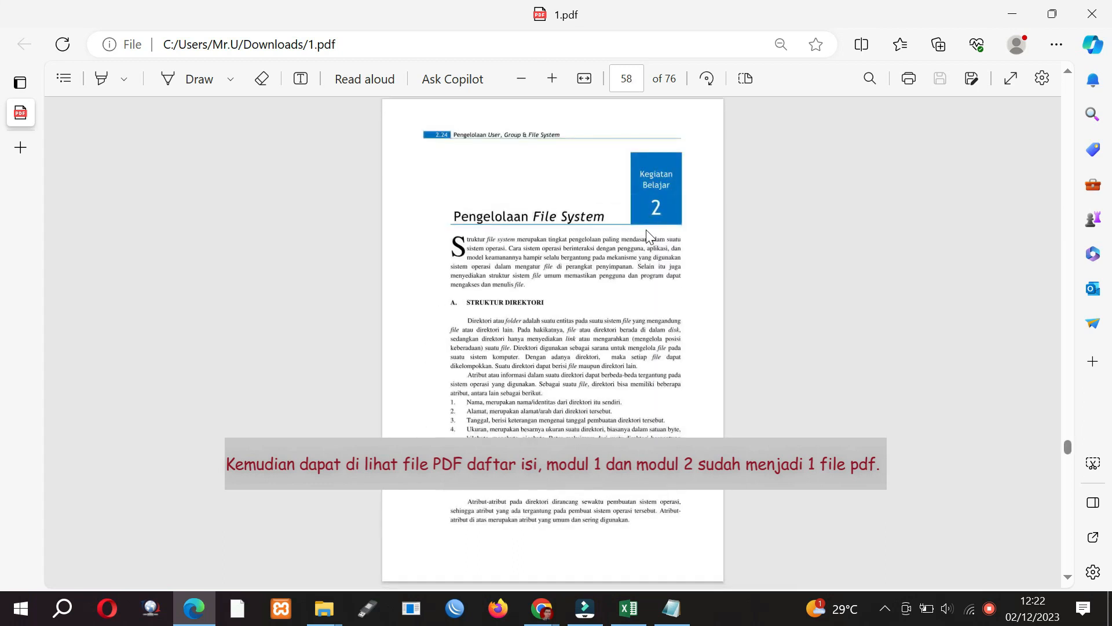
scroll(646, 230, down, 20)
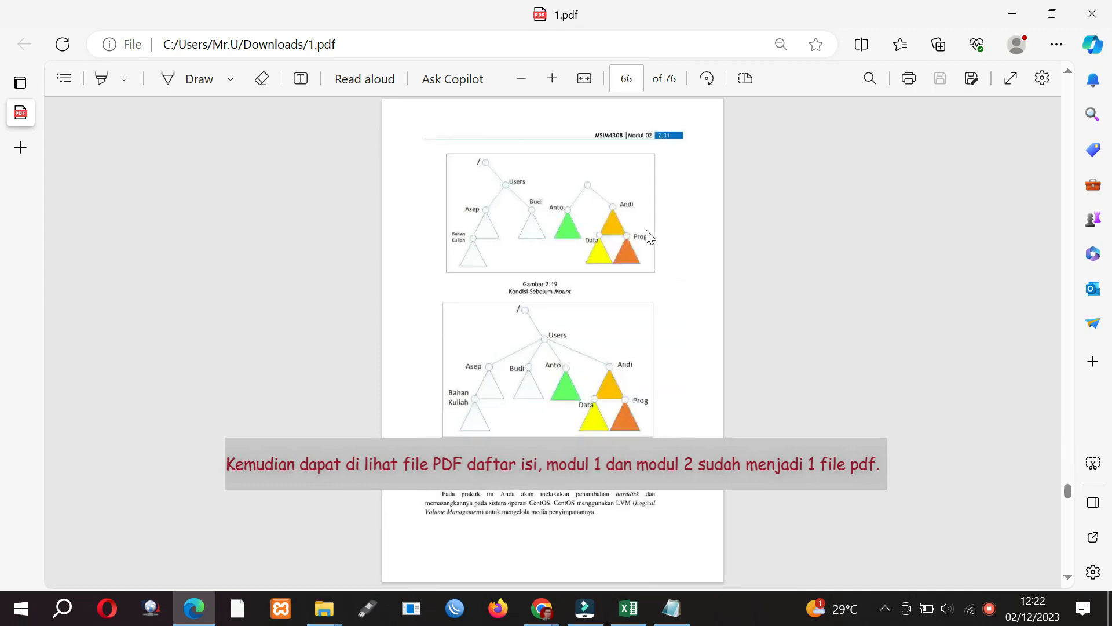
scroll(646, 231, down, 20)
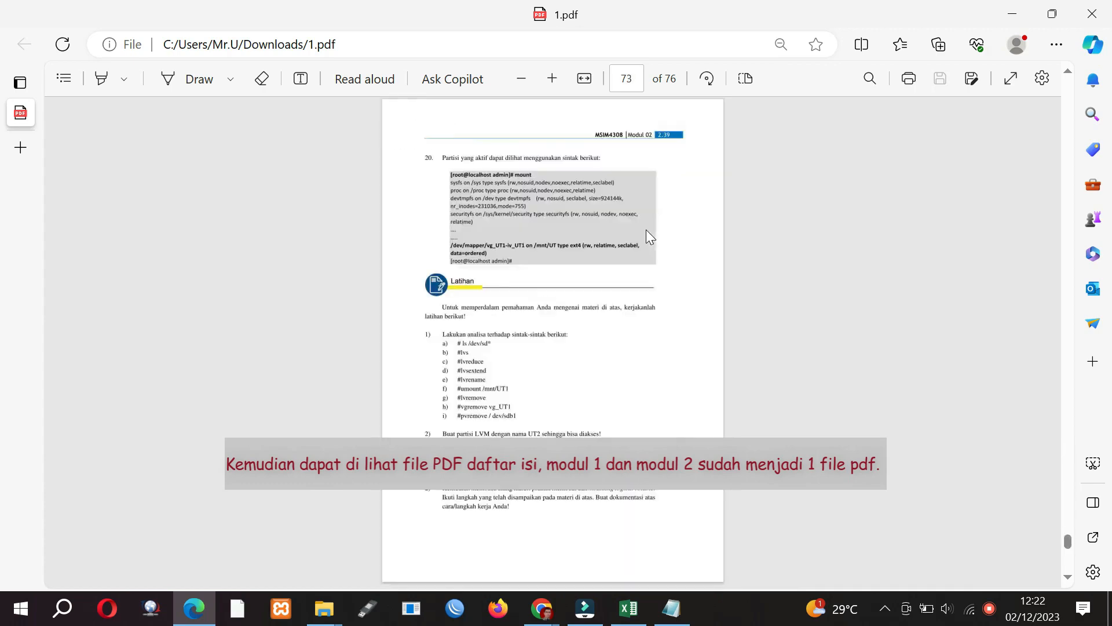
scroll(646, 234, down, 10)
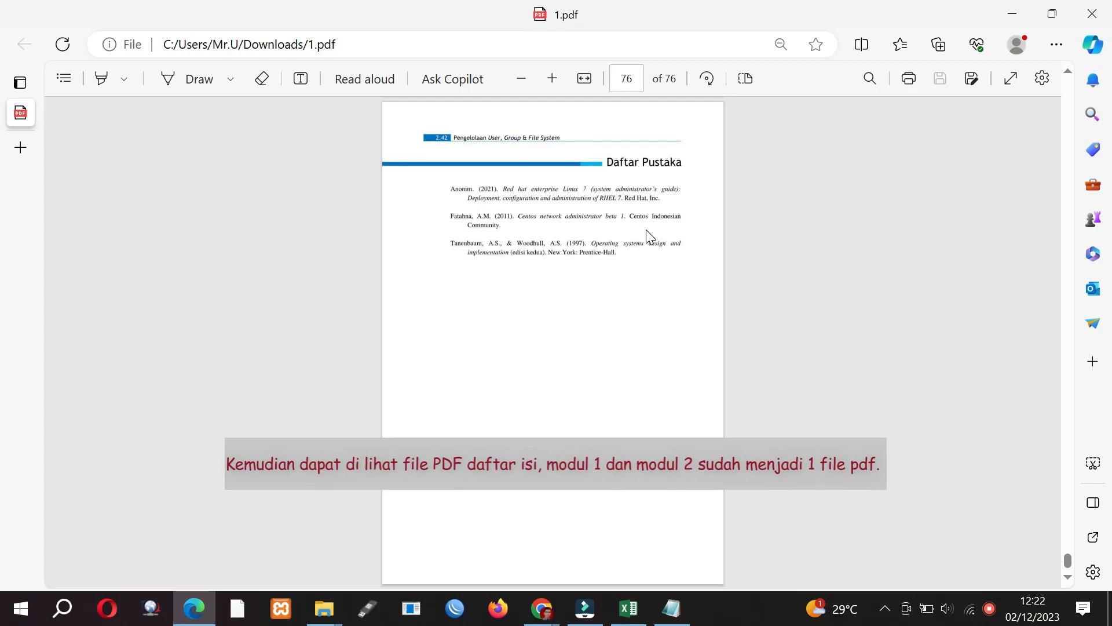
click(1092, 13)
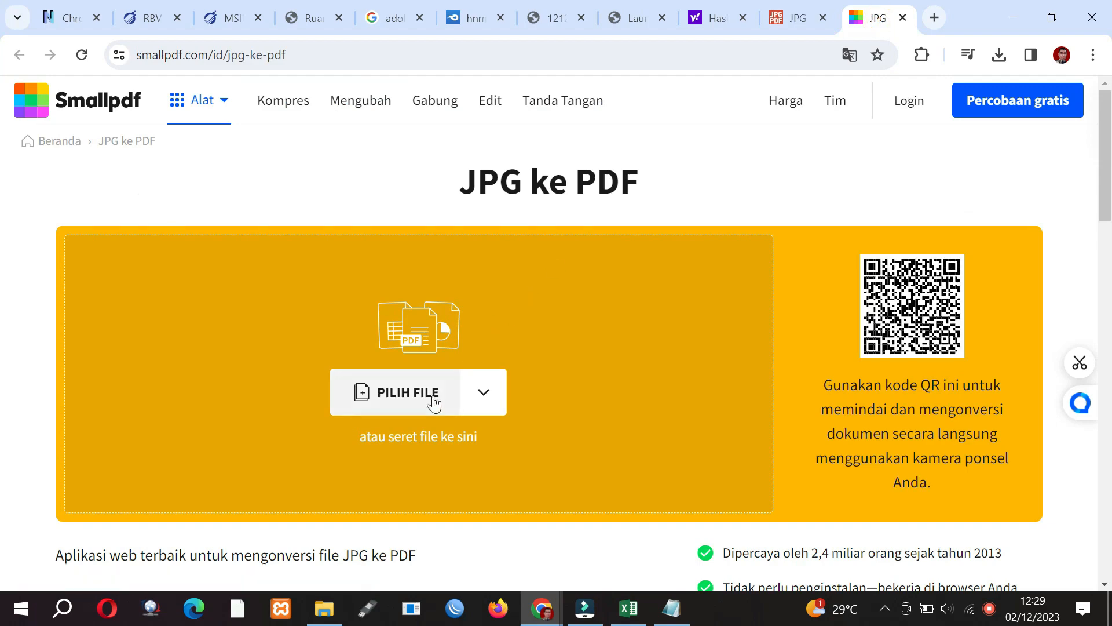
- Upload 1.jpg through 39.jpg from the BMP\M3 folder to Smallpdf's JPG to PDF converter
click(432, 396)
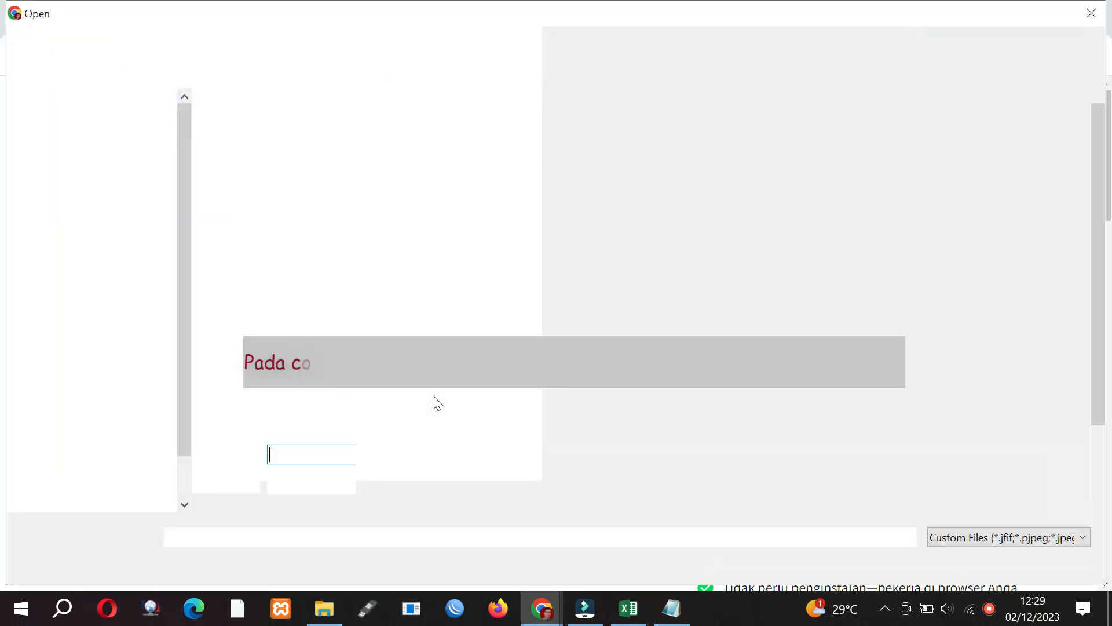
click(276, 144)
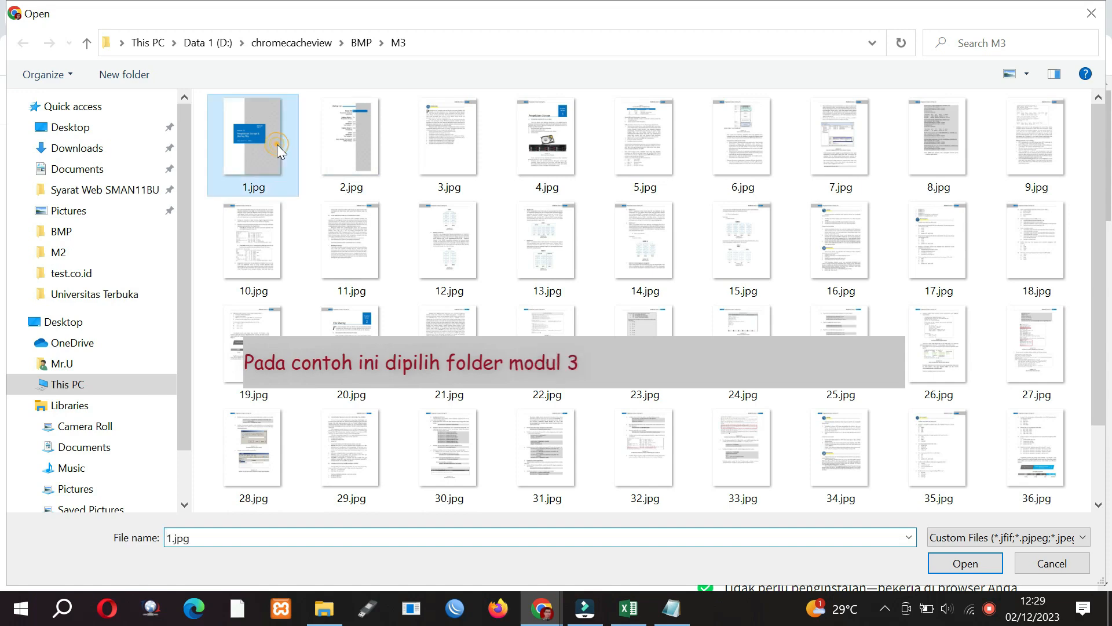
drag(1101, 265, 1107, 417)
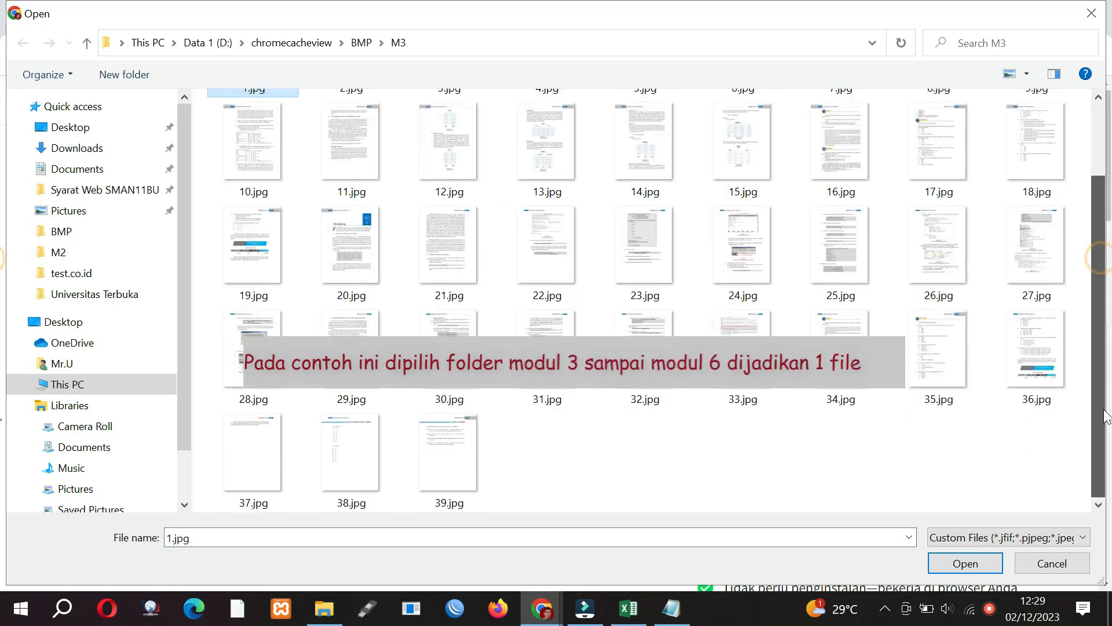
shift+click(440, 452)
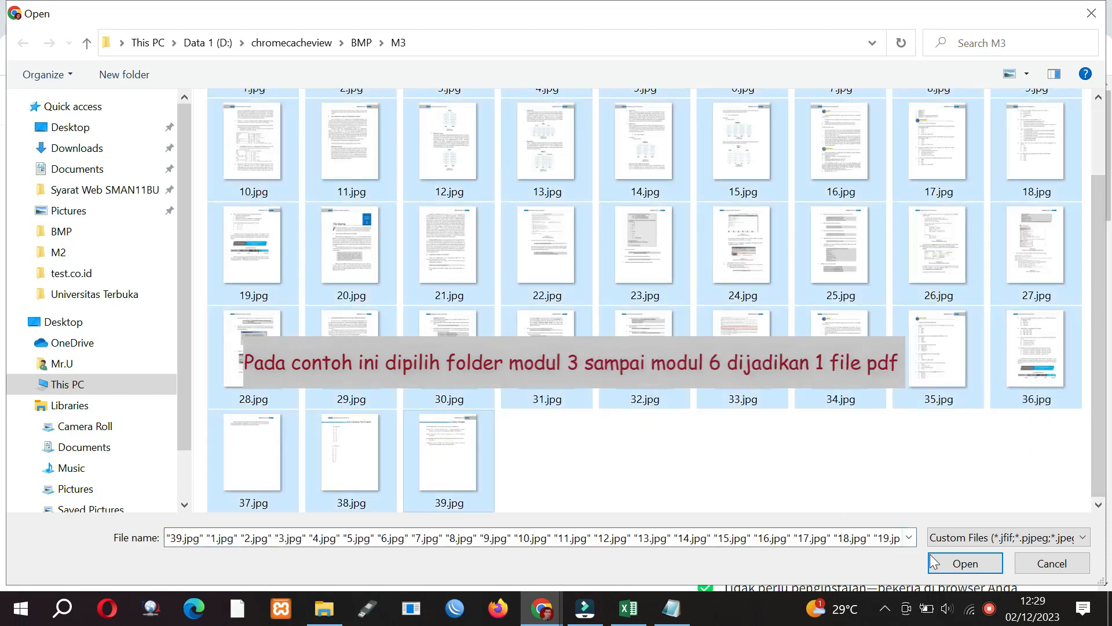
click(934, 560)
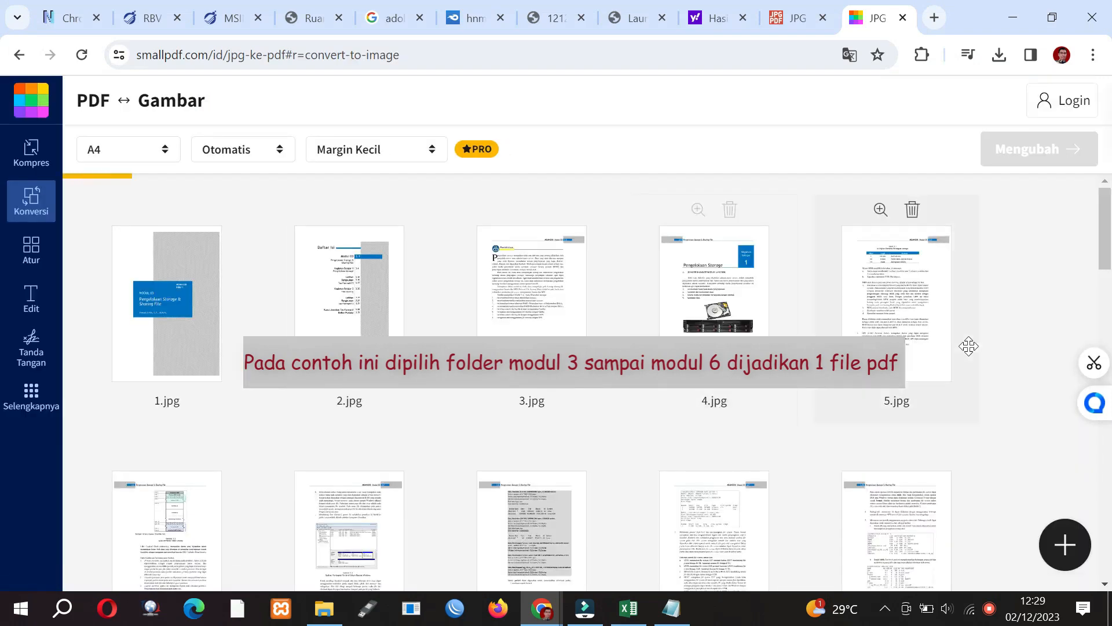
drag(1109, 237, 1109, 563)
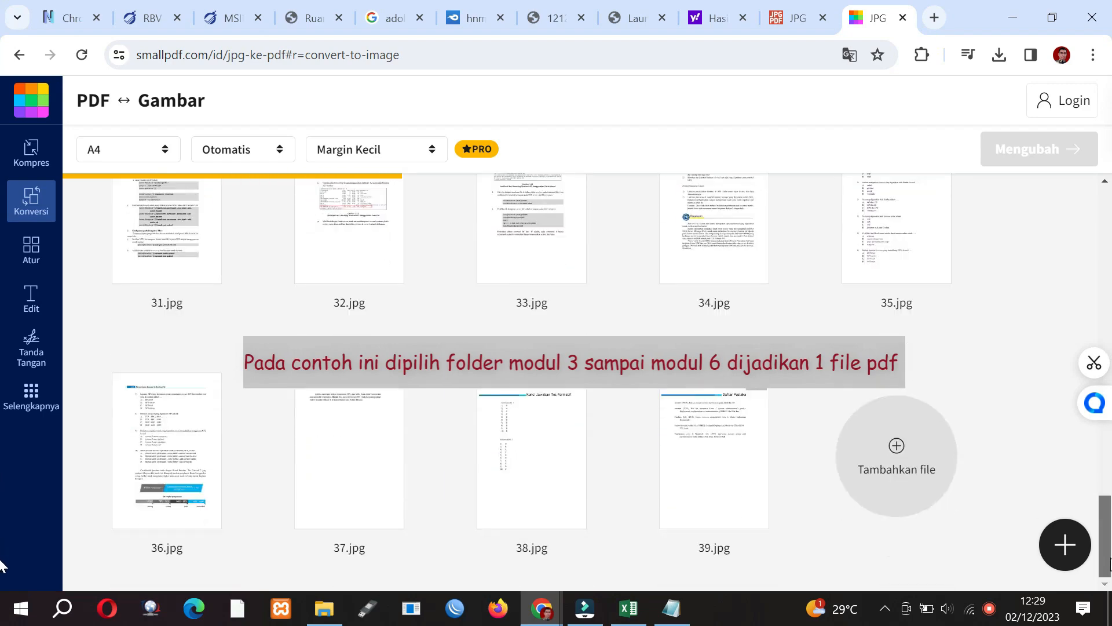
- Add 1.jpg through 34.jpg from the BMP\M4 folder after the M3 pages in the conversion list
click(900, 447)
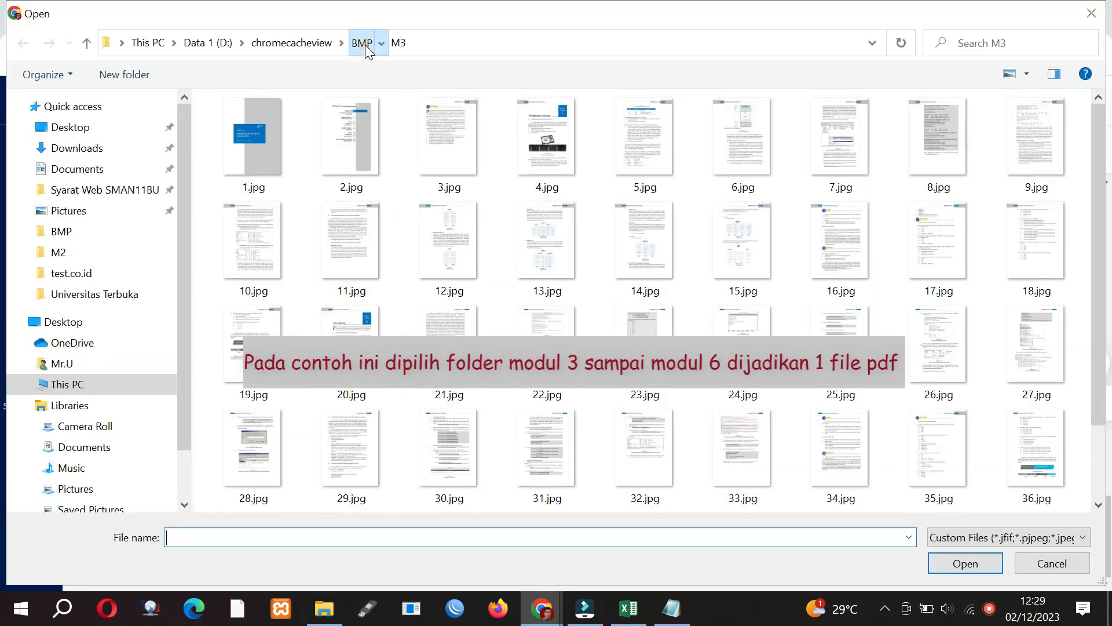
click(363, 46)
click(300, 207)
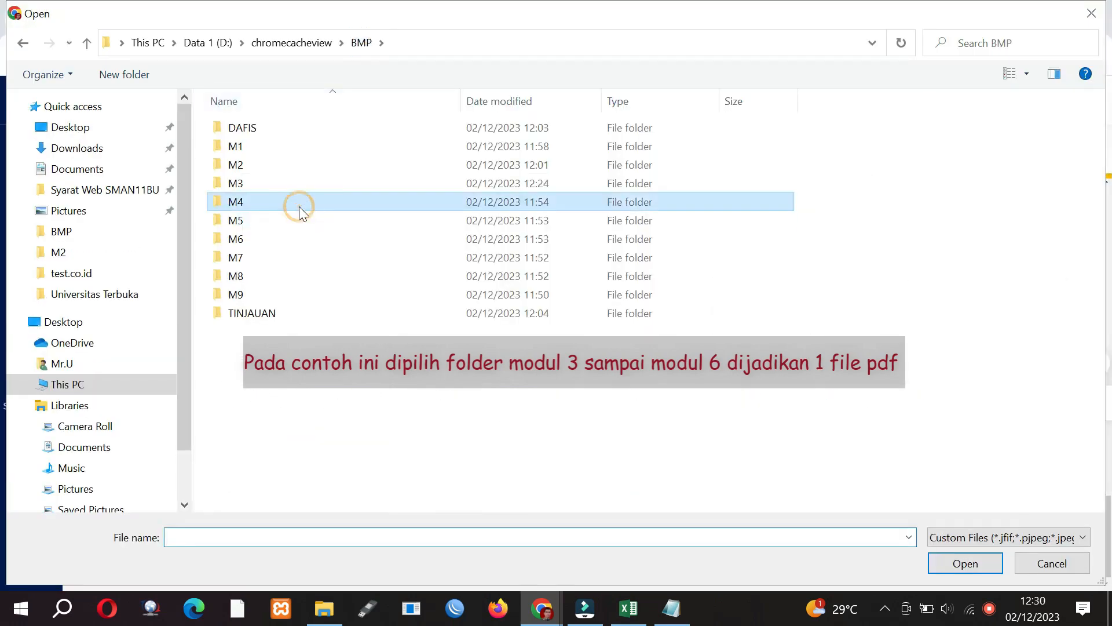
double_click(299, 206)
click(262, 160)
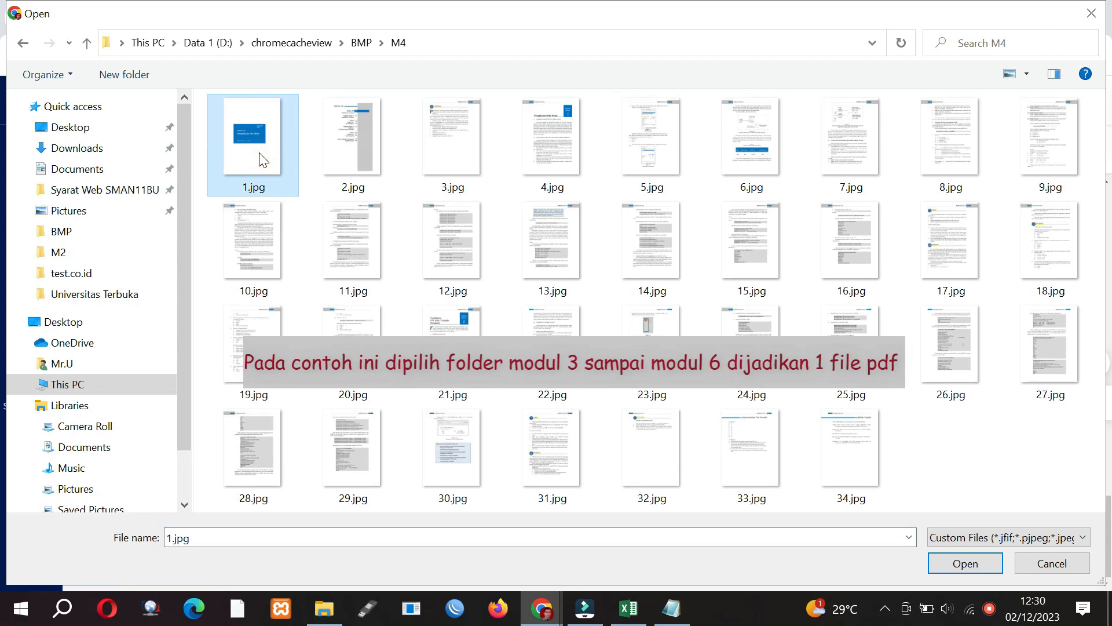
key(ctrl+a)
click(956, 563)
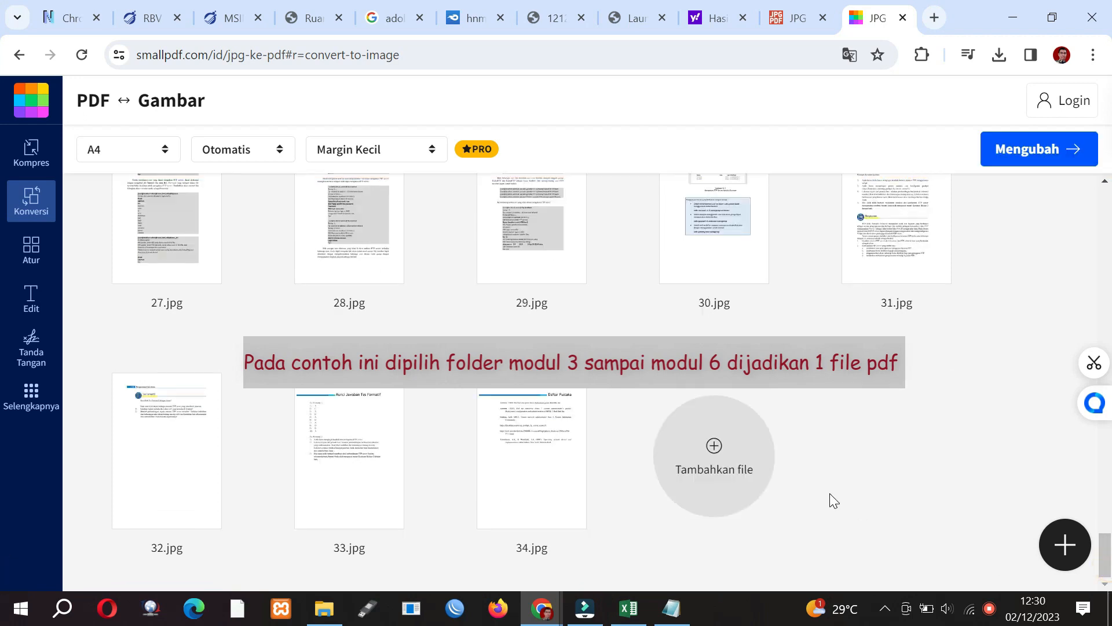
- Add 1.jpg through 40.jpg from the BMP\M5 folder after the M4 pages in the conversion list
click(718, 453)
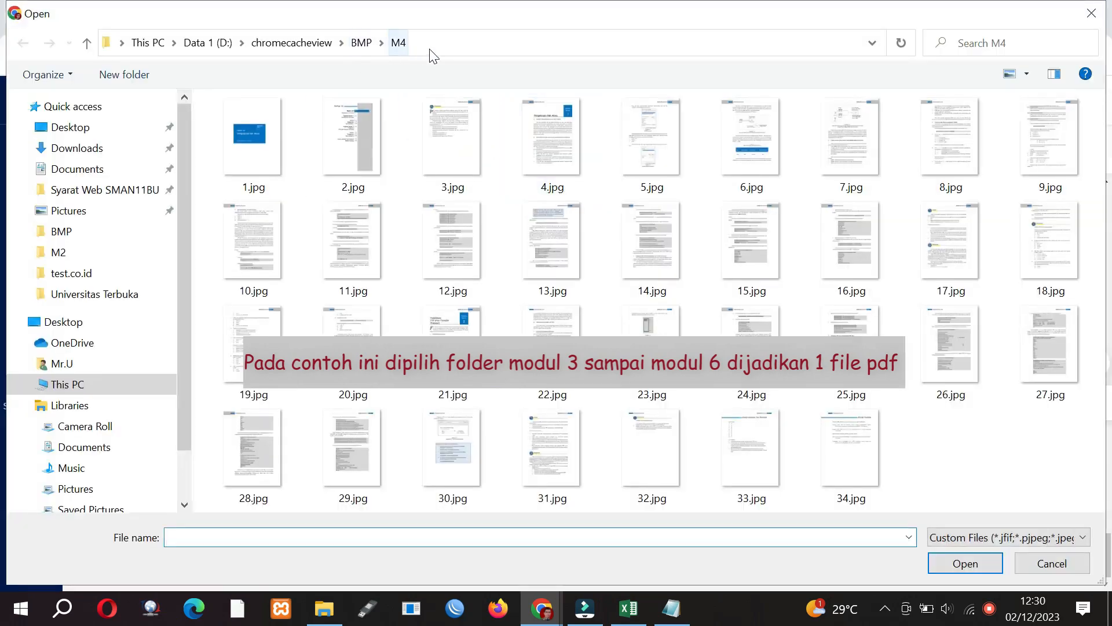
click(356, 49)
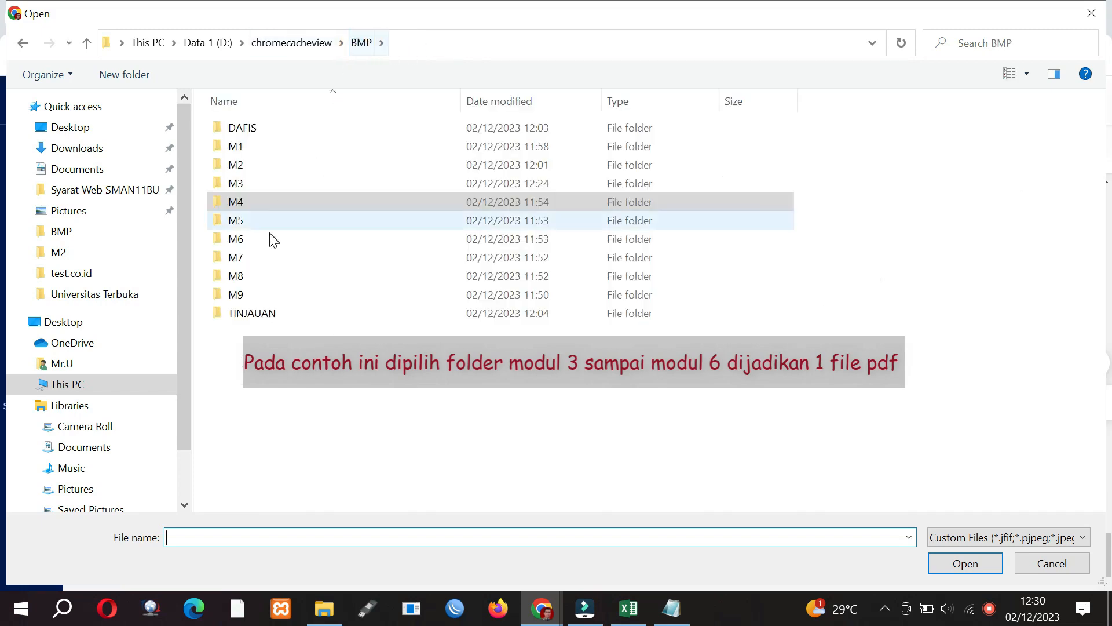
click(280, 221)
double_click(280, 220)
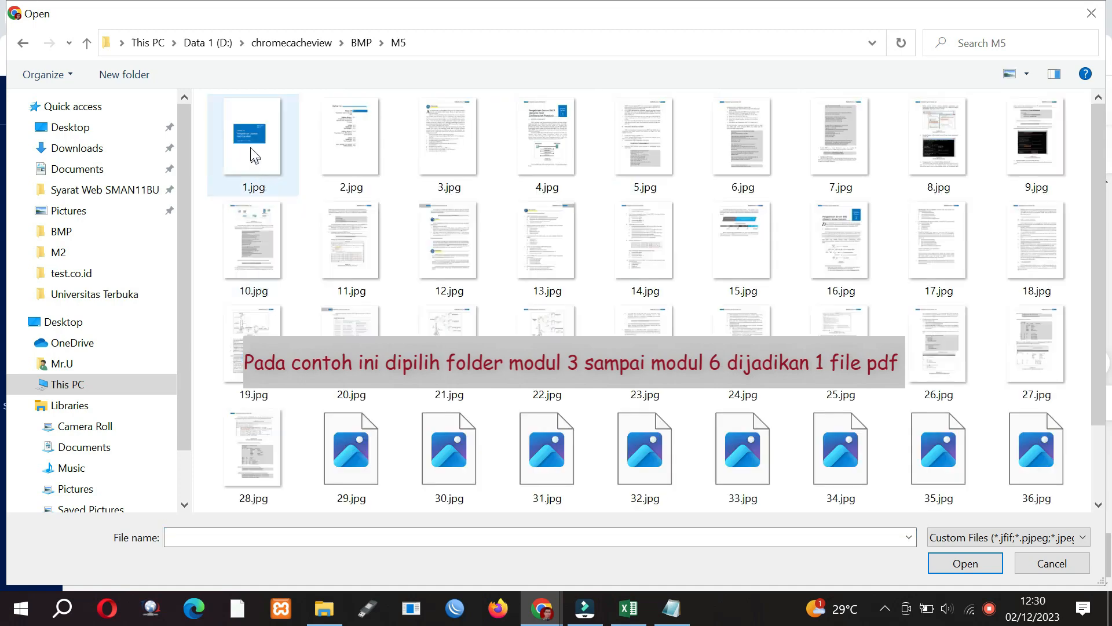
click(251, 148)
key(ctrl+a)
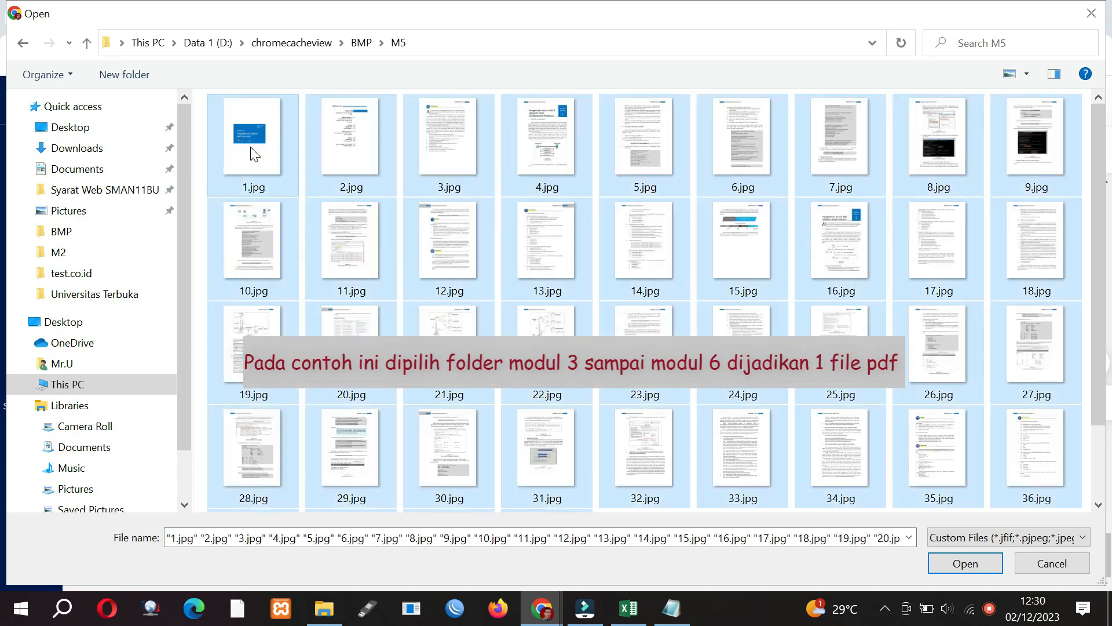
click(941, 565)
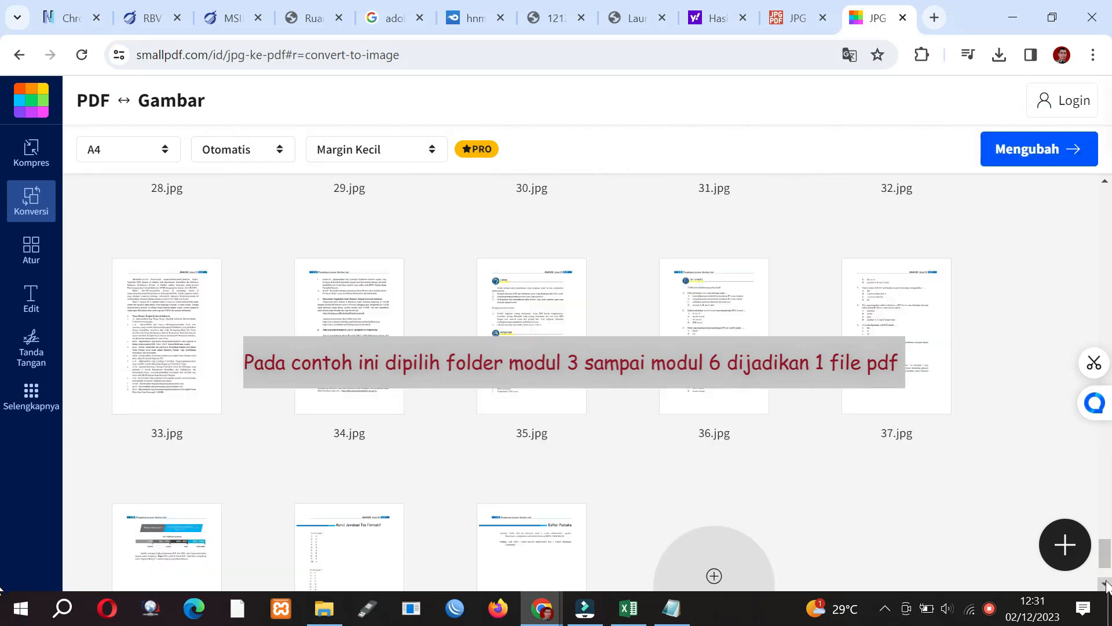
- Add all the JPG pages from the BMP\M6 folder after the M5 pages in the conversion list
click(730, 452)
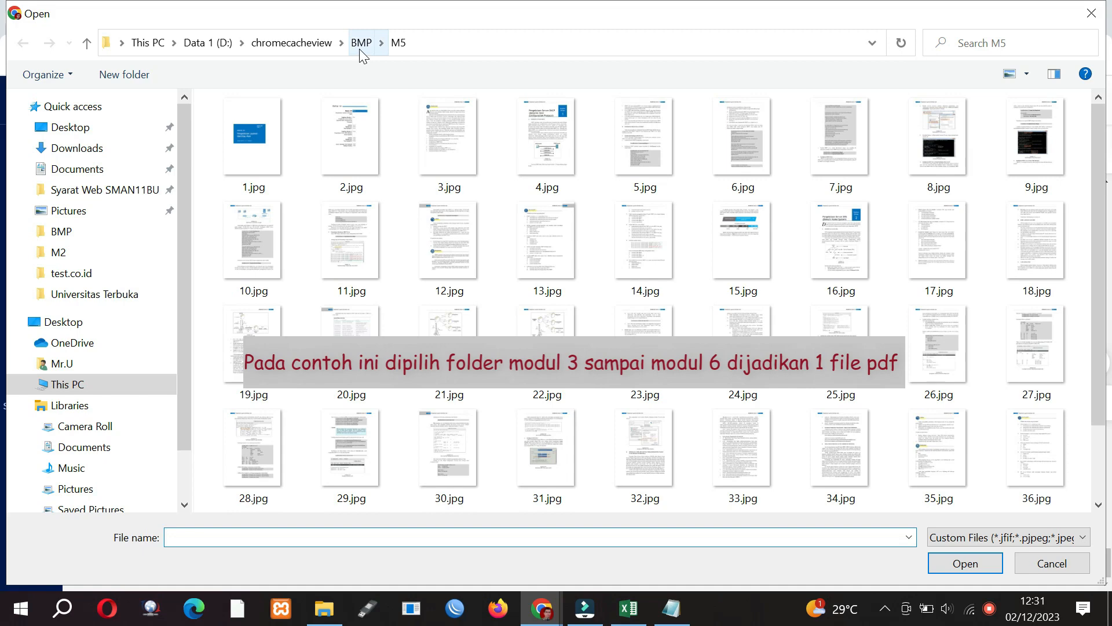
click(361, 43)
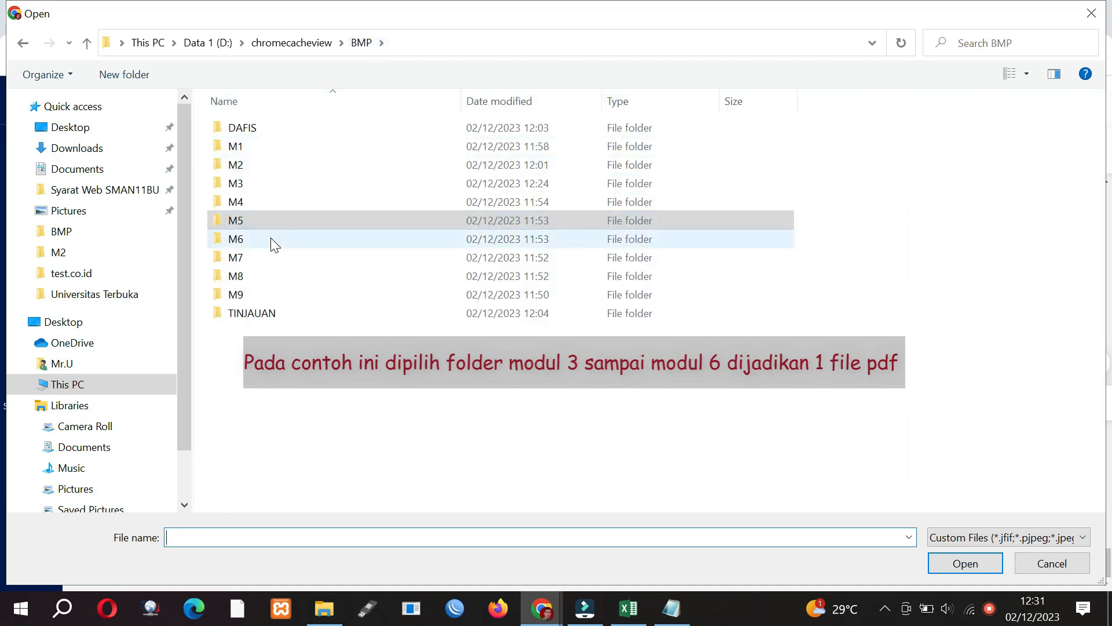
double_click(270, 239)
click(255, 164)
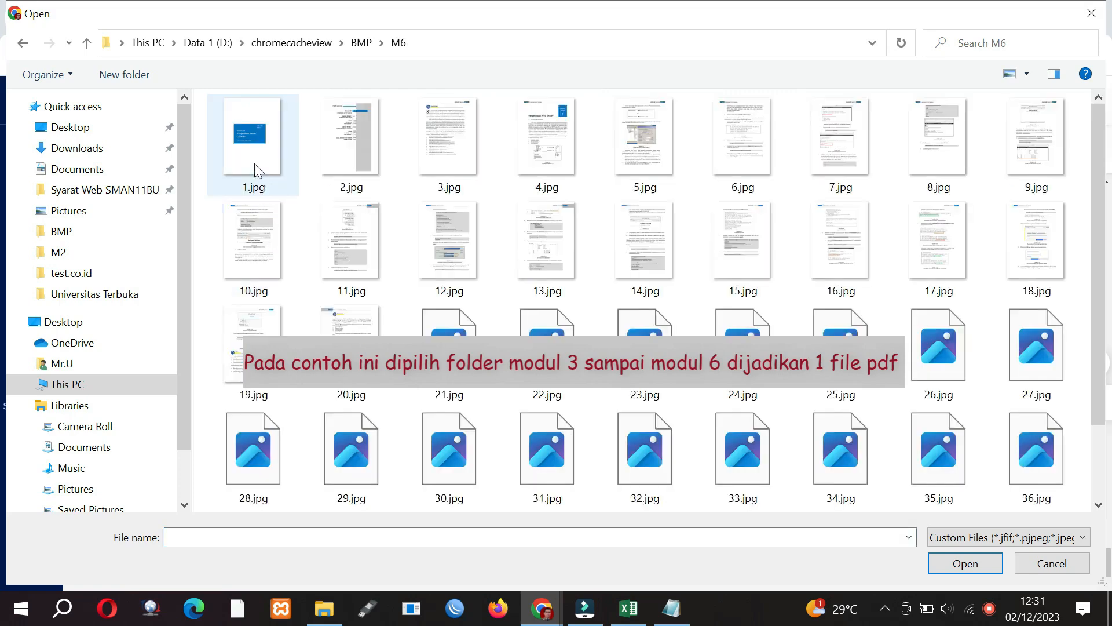
key(ctrl+a)
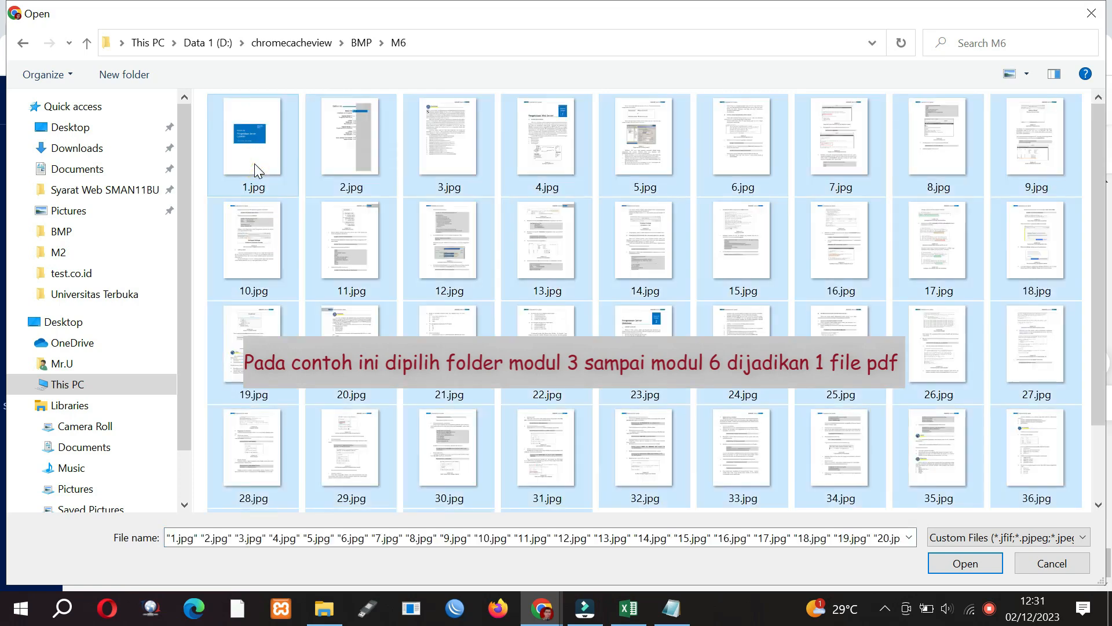
click(992, 565)
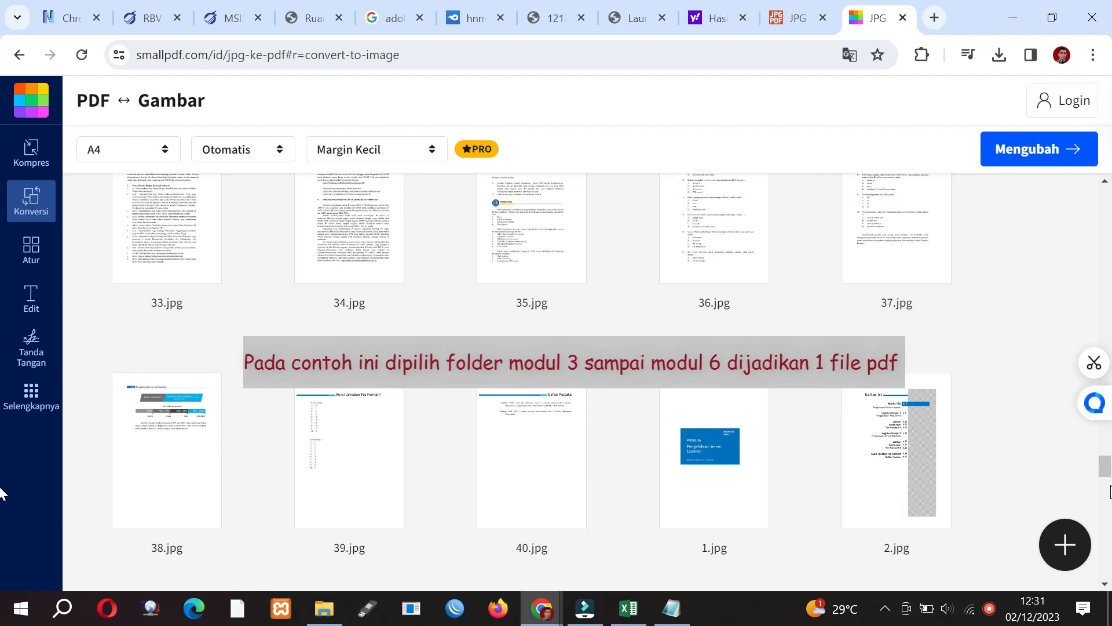
- Convert the uploaded M3 to M6 images to one PDF and rename the result 3-6.pdf
click(1110, 551)
click(1110, 568)
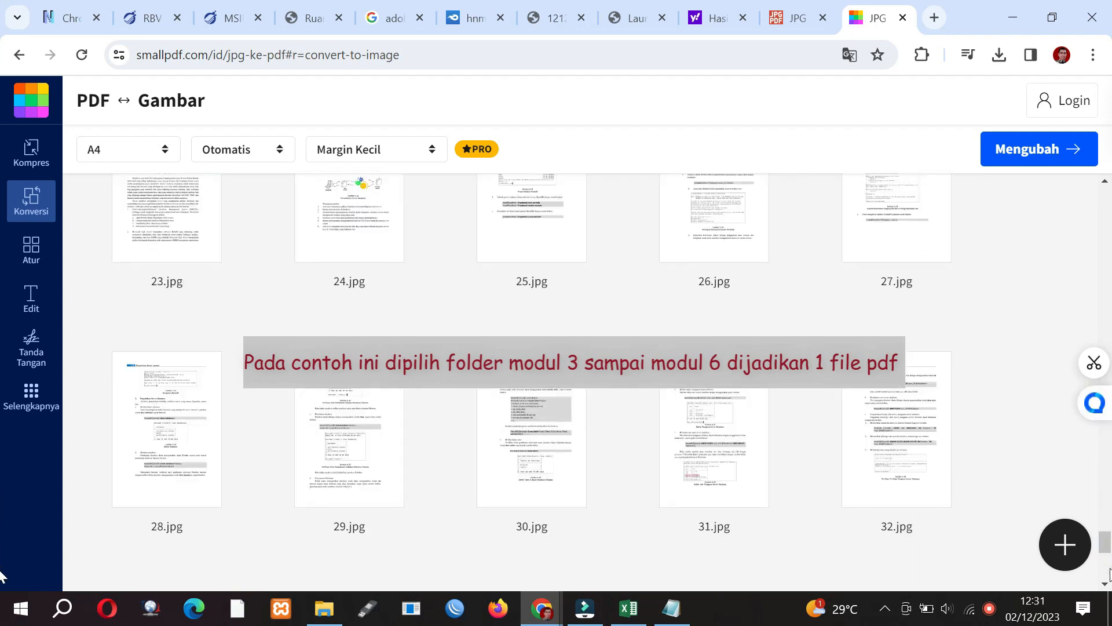
click(1109, 581)
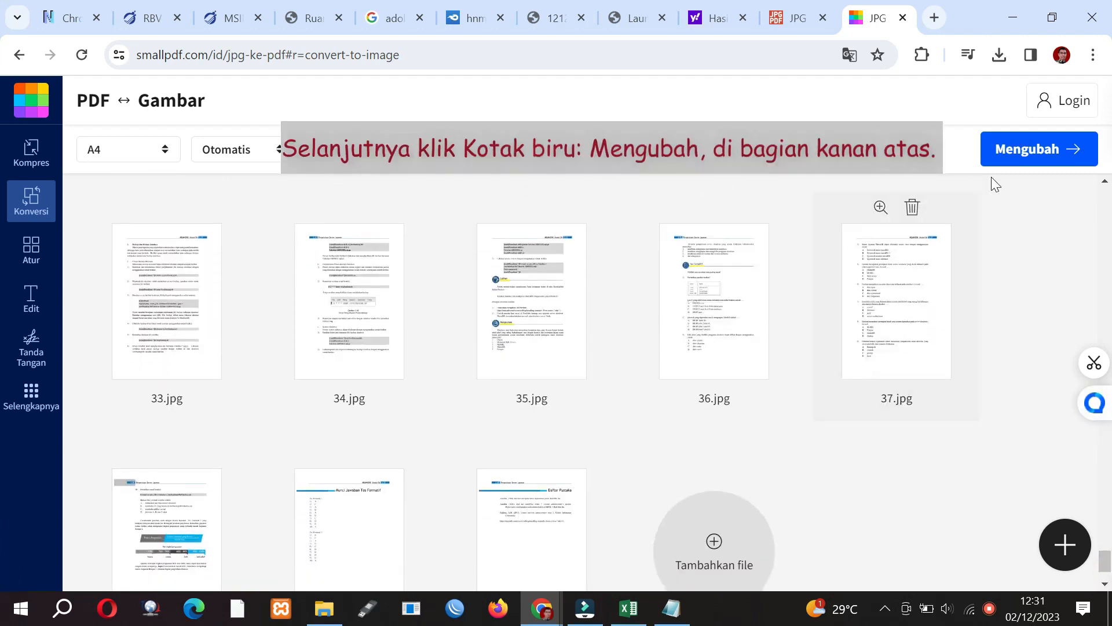
click(1070, 154)
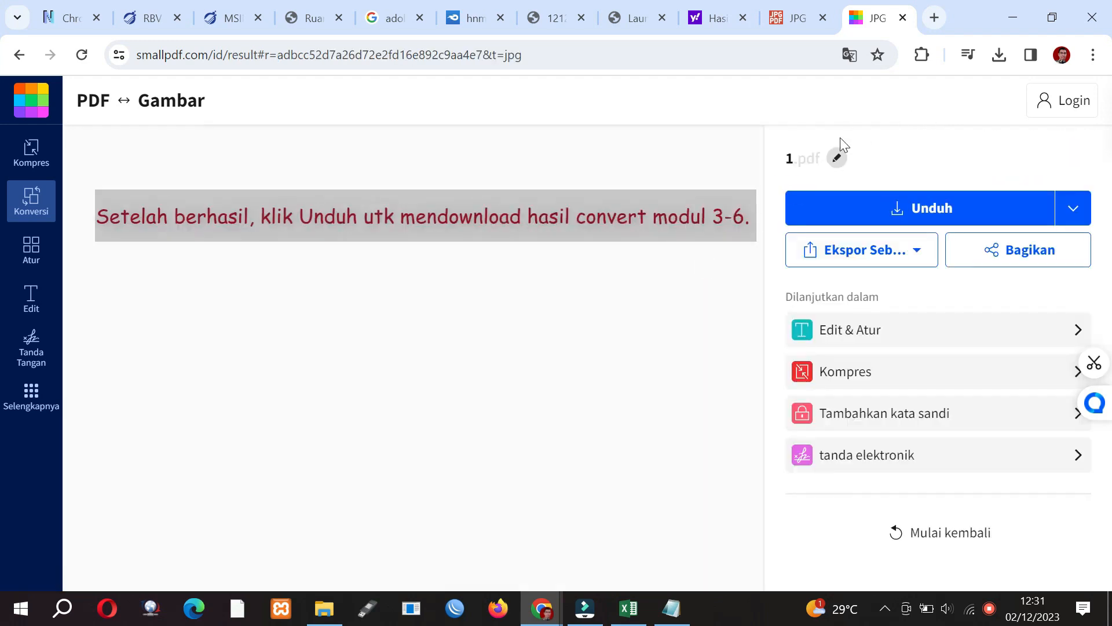
click(837, 156)
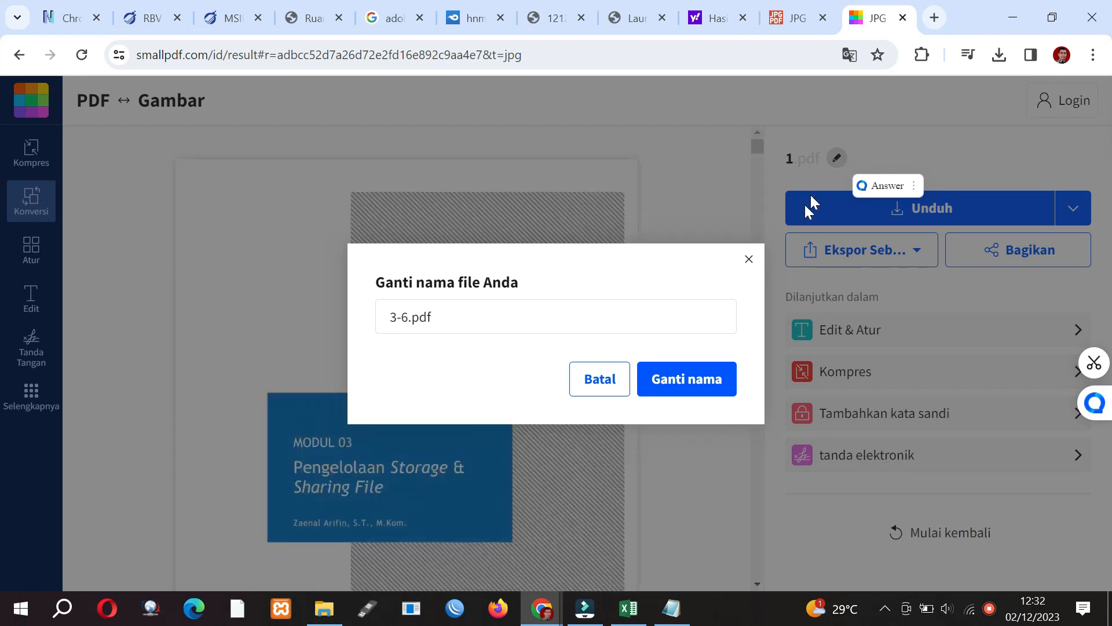
click(704, 385)
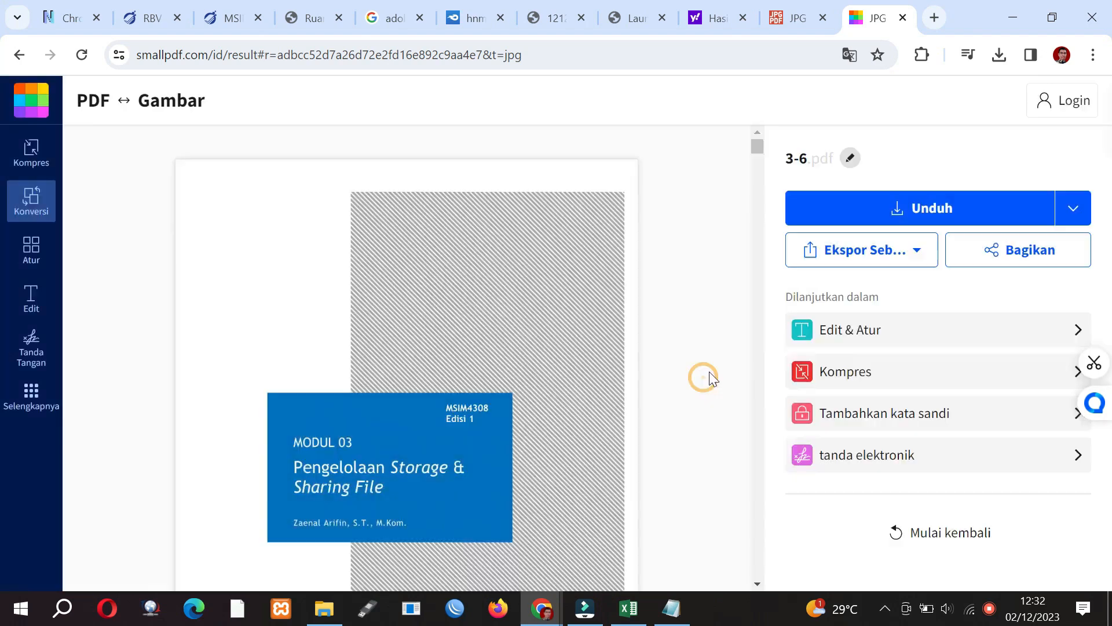
- Download 3-6.pdf and open the downloaded file in the browser's viewer
click(966, 220)
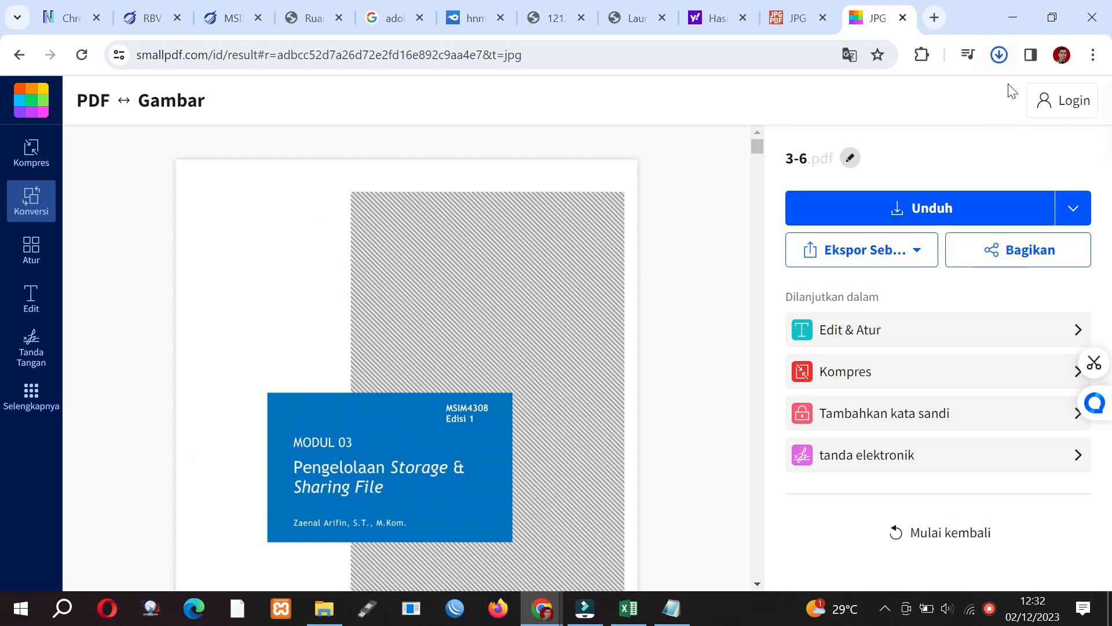
click(1001, 62)
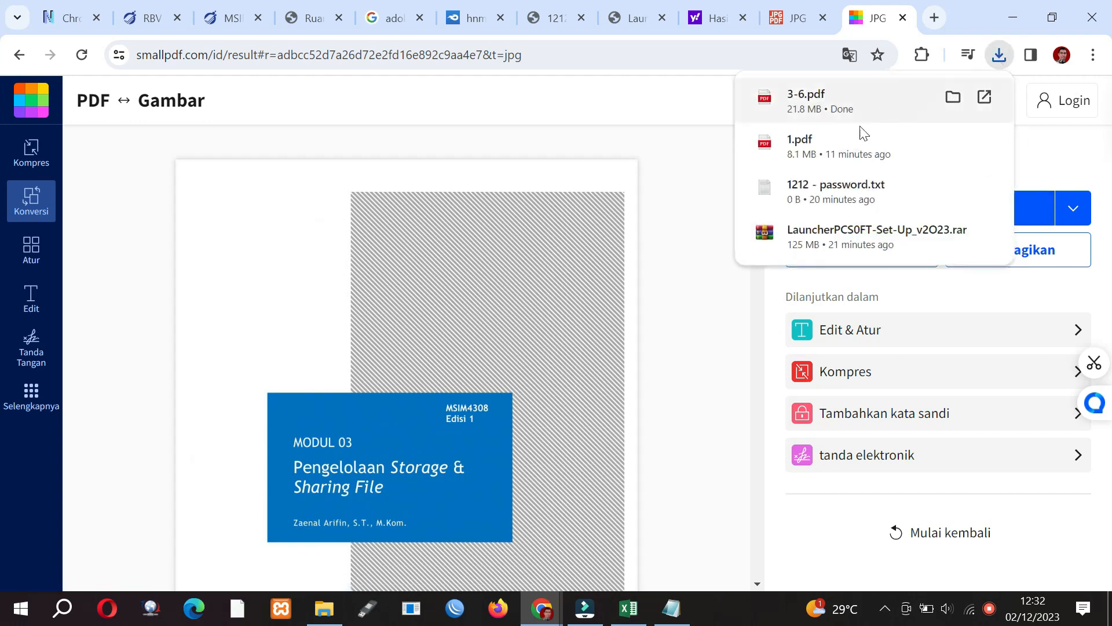
click(862, 105)
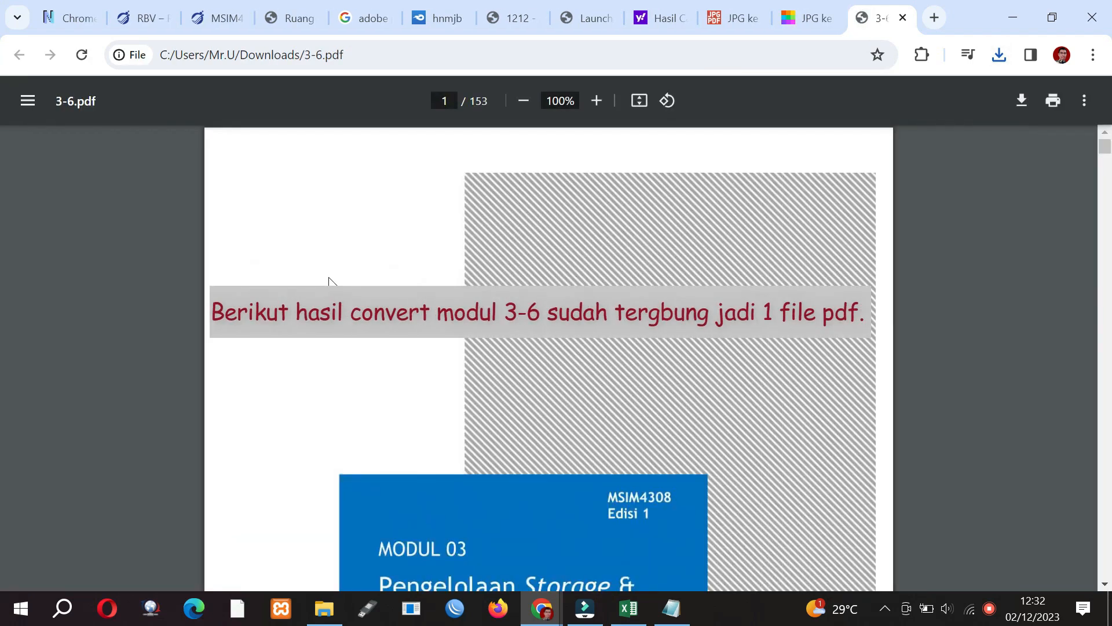
- Examine the pages of 3-6.pdf through to Module 6 in whole-page view, and close the viewer
click(637, 104)
click(604, 506)
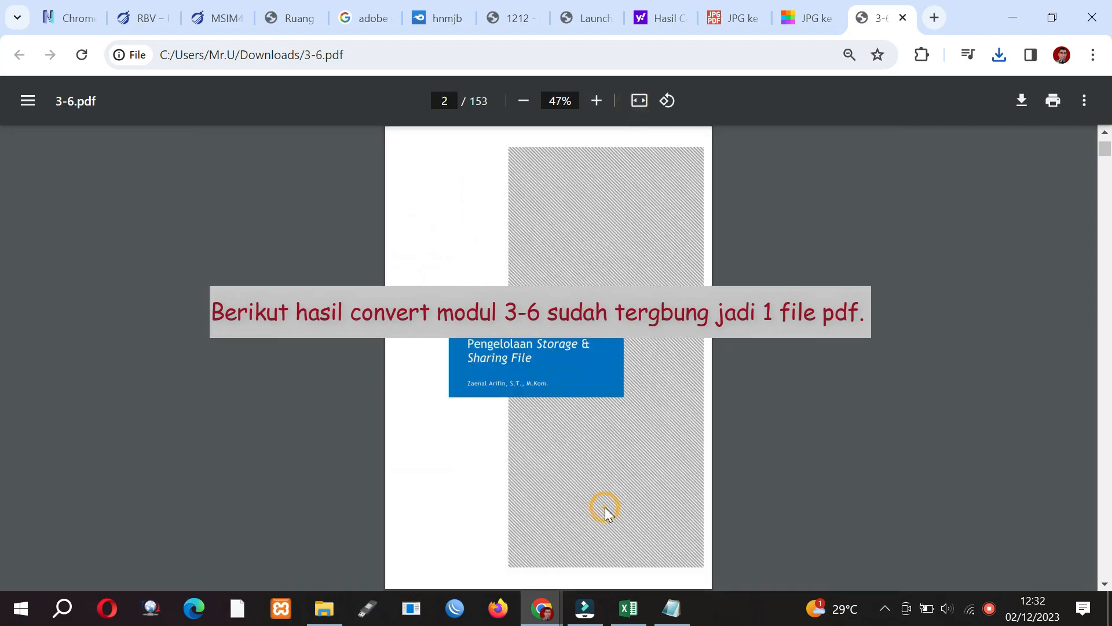
scroll(605, 510, down, 20)
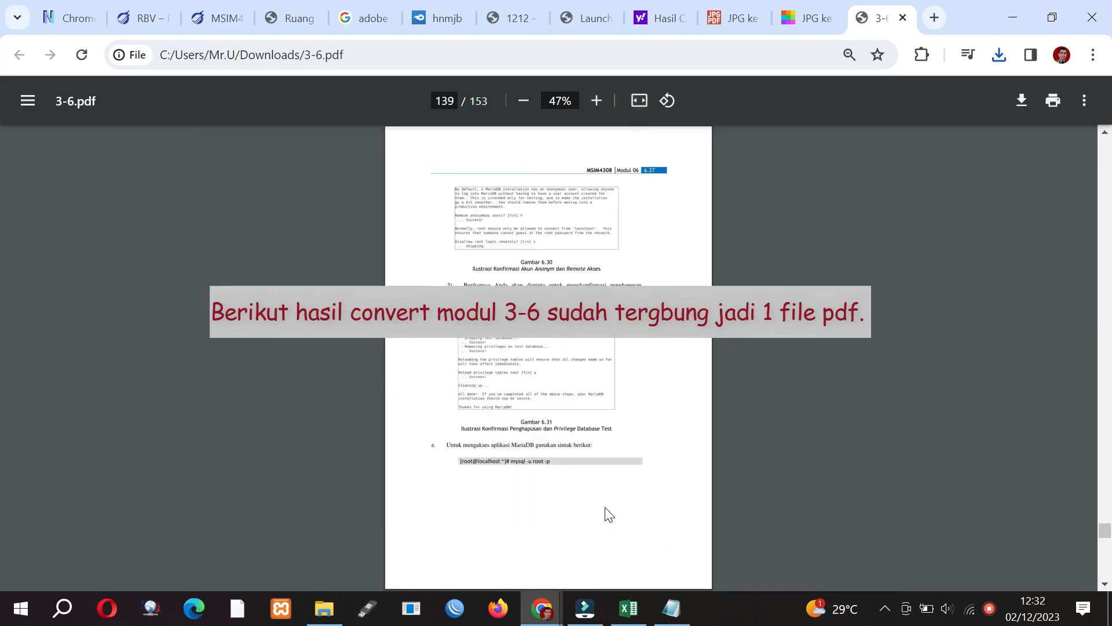
scroll(605, 512, down, 20)
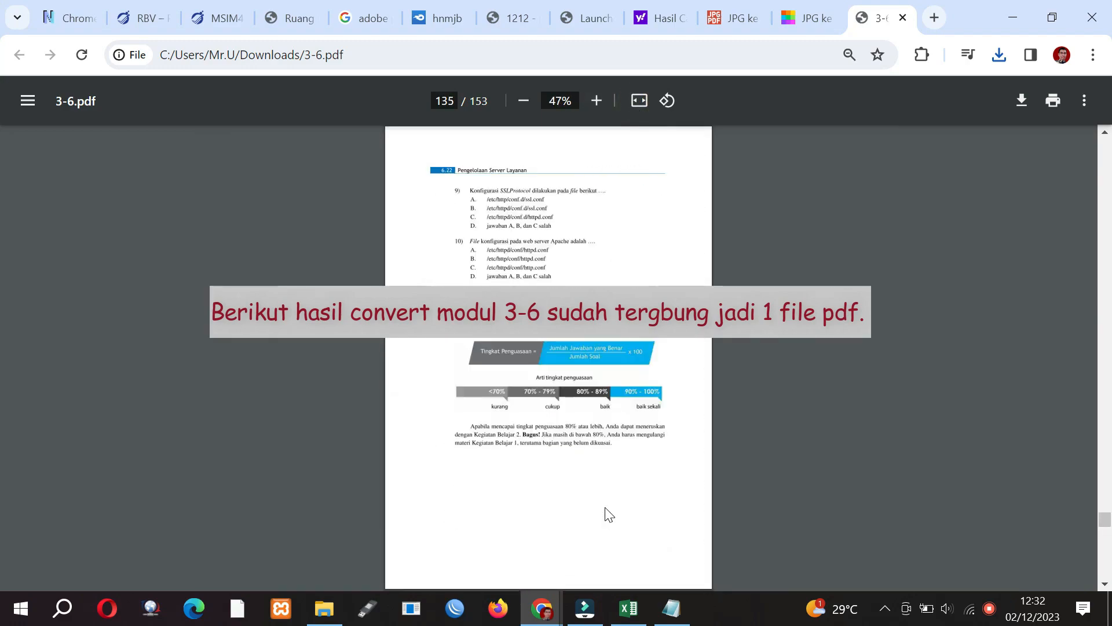
scroll(604, 512, down, 1)
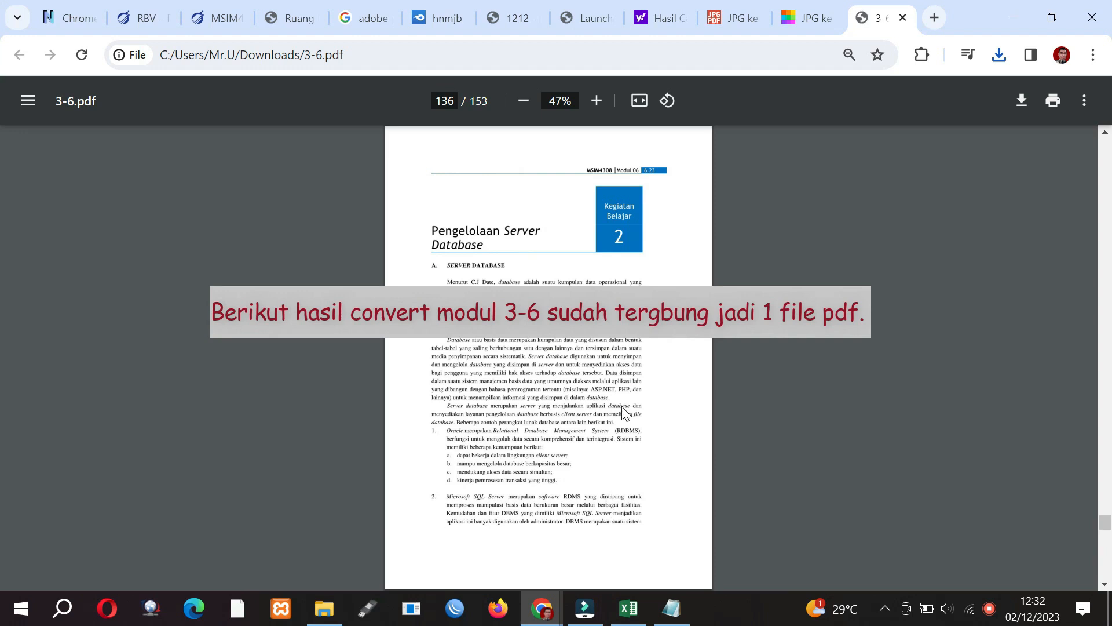
click(903, 18)
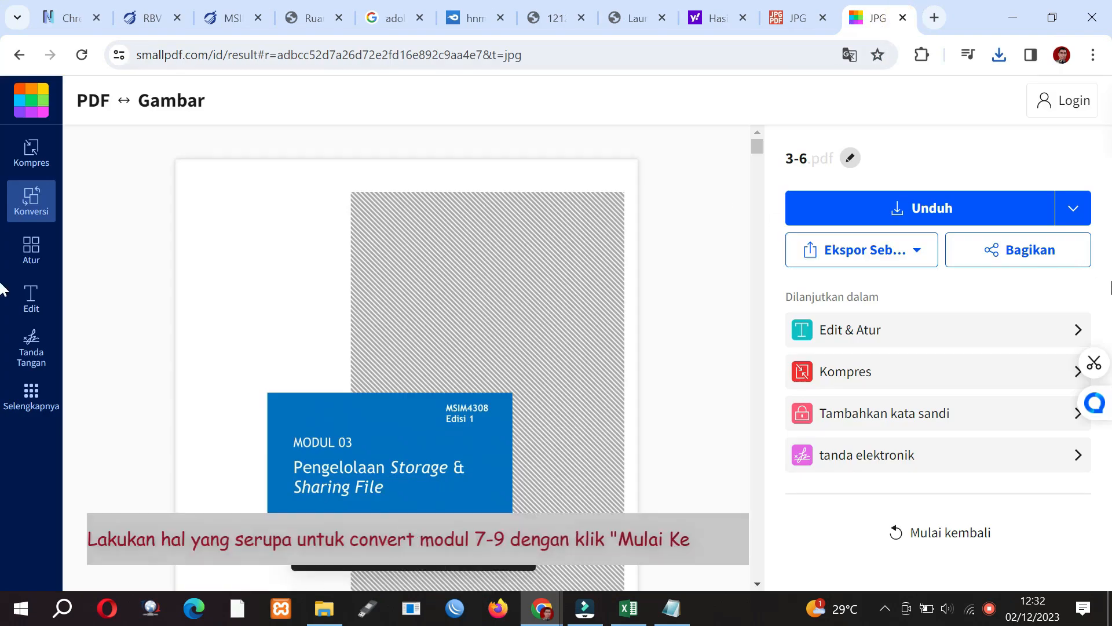
- Start a new Smallpdf conversion and upload 1.jpg through 38.jpg from the BMP\M7 folder
click(945, 536)
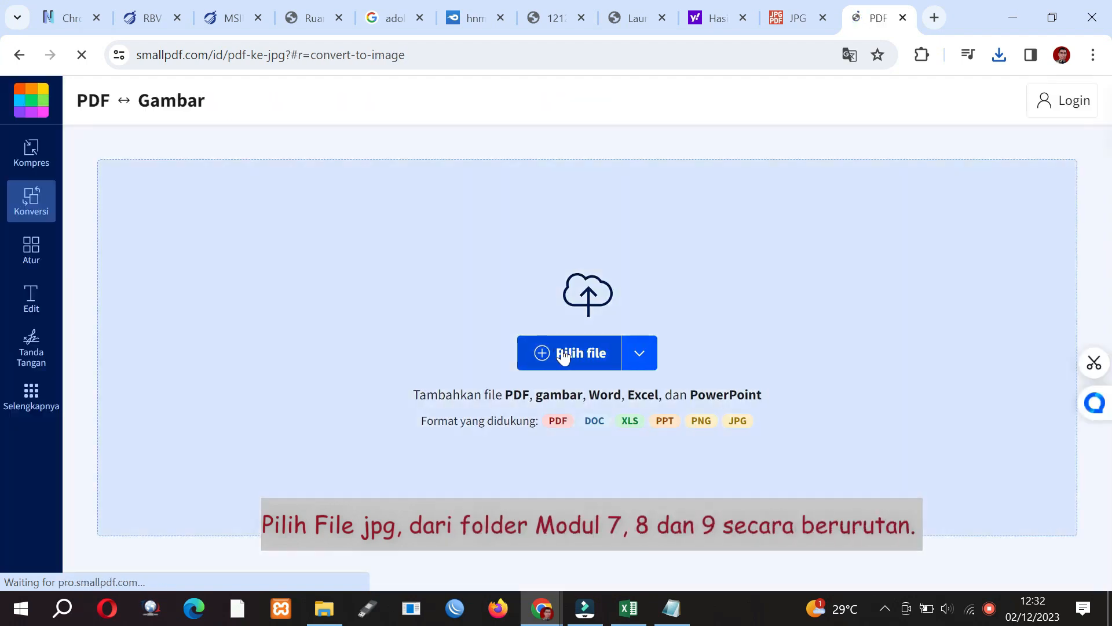
click(563, 354)
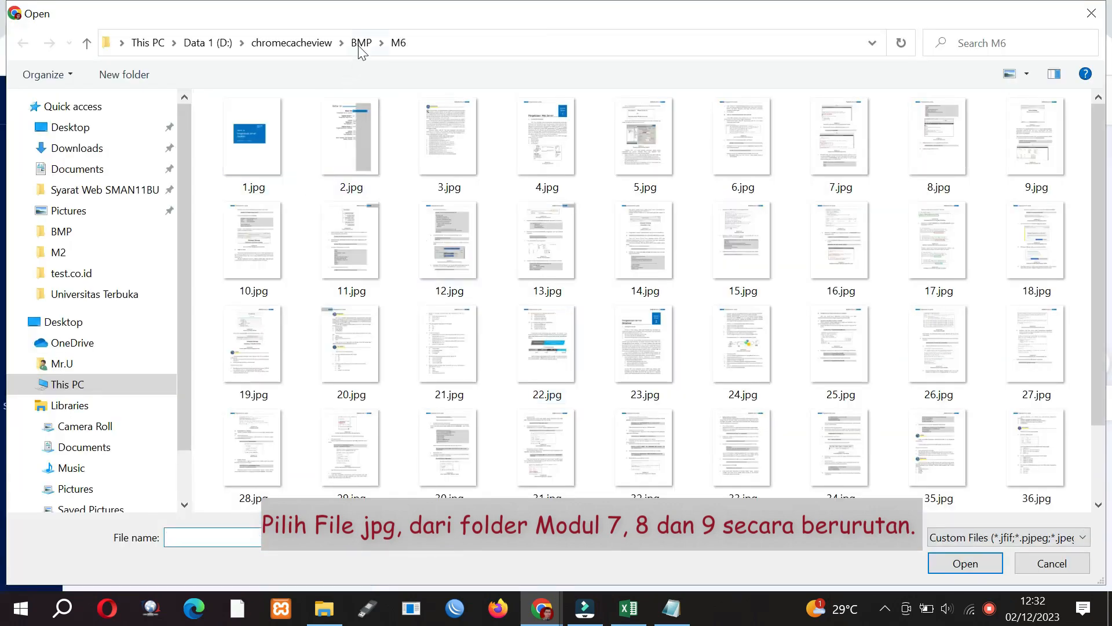
click(360, 44)
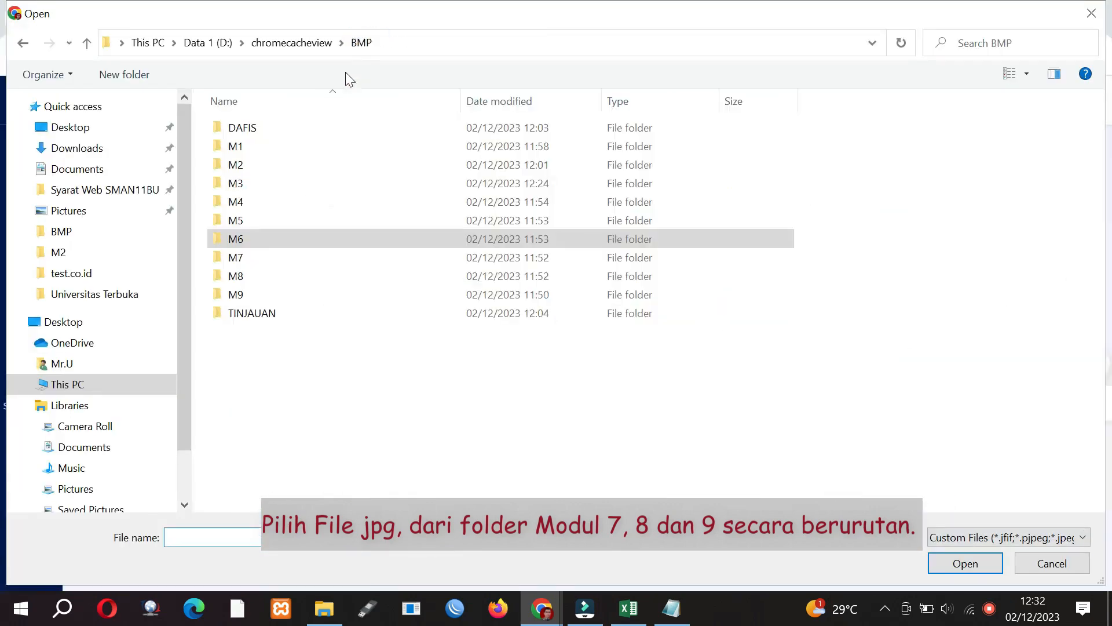
double_click(255, 258)
click(255, 135)
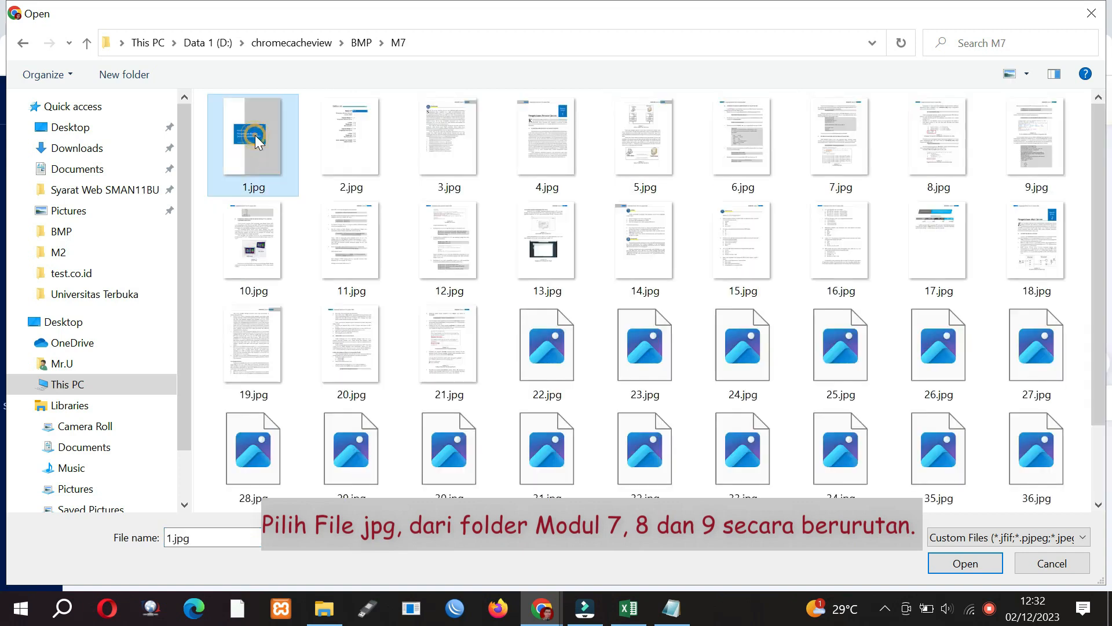
key(ctrl+a)
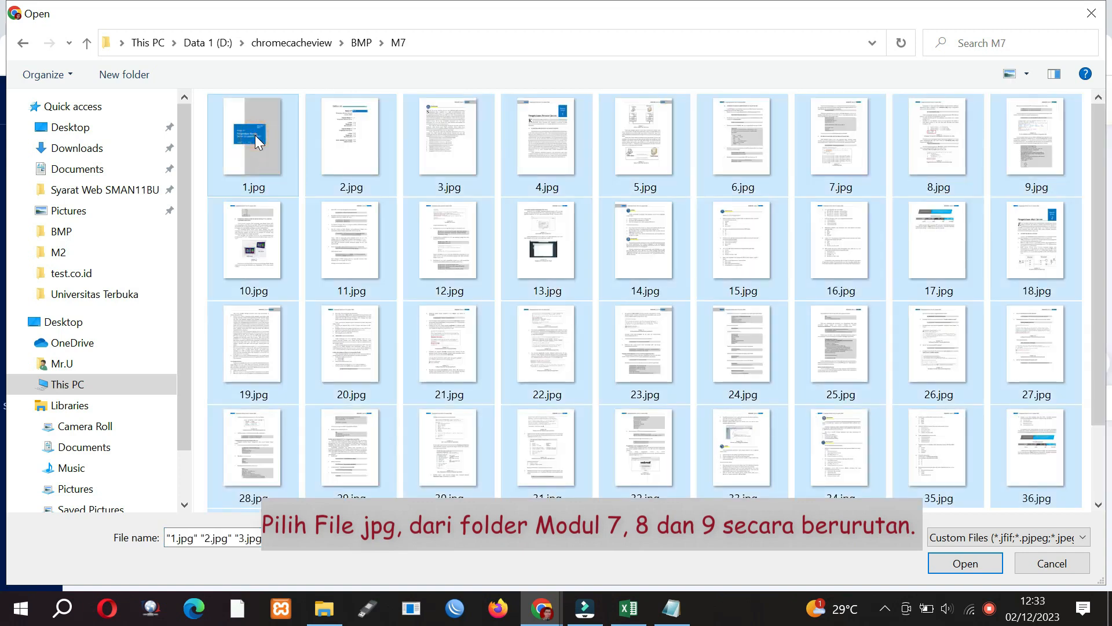
click(953, 564)
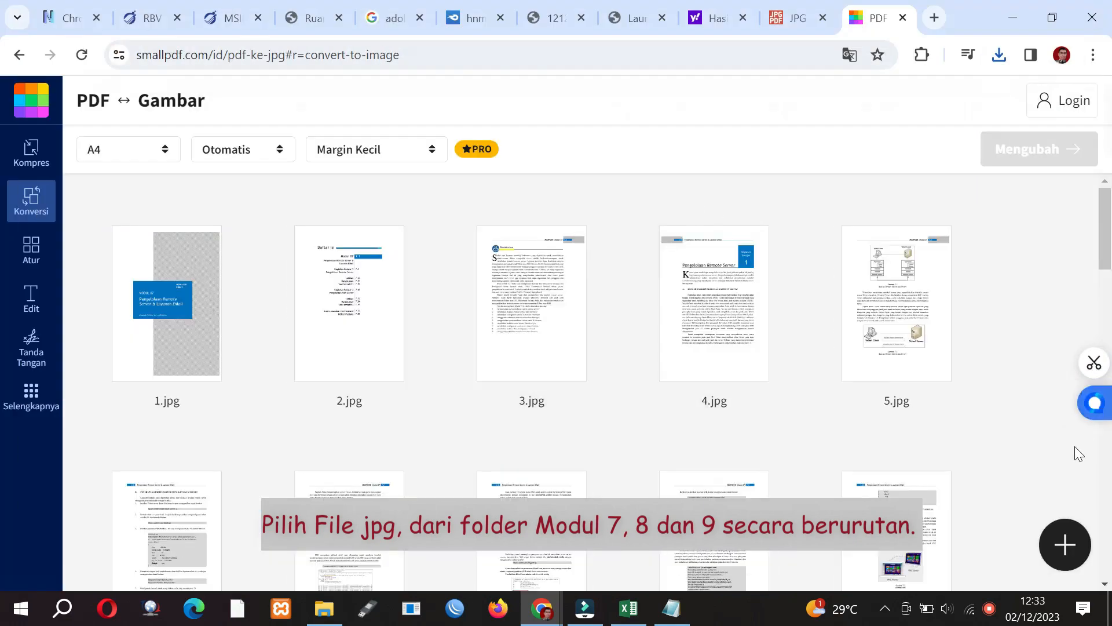
- Add 1.jpg through 35.jpg from the BMP\M8 folder to the conversion, following the M7 images
scroll(1, 548, down, 5)
scroll(1, 547, down, 10)
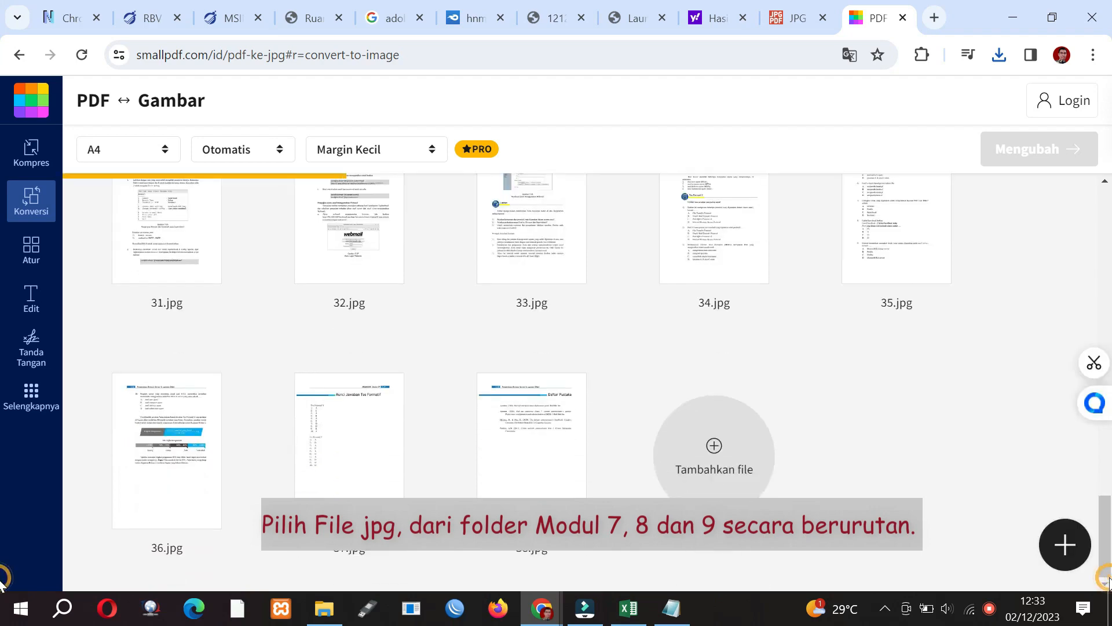
click(734, 436)
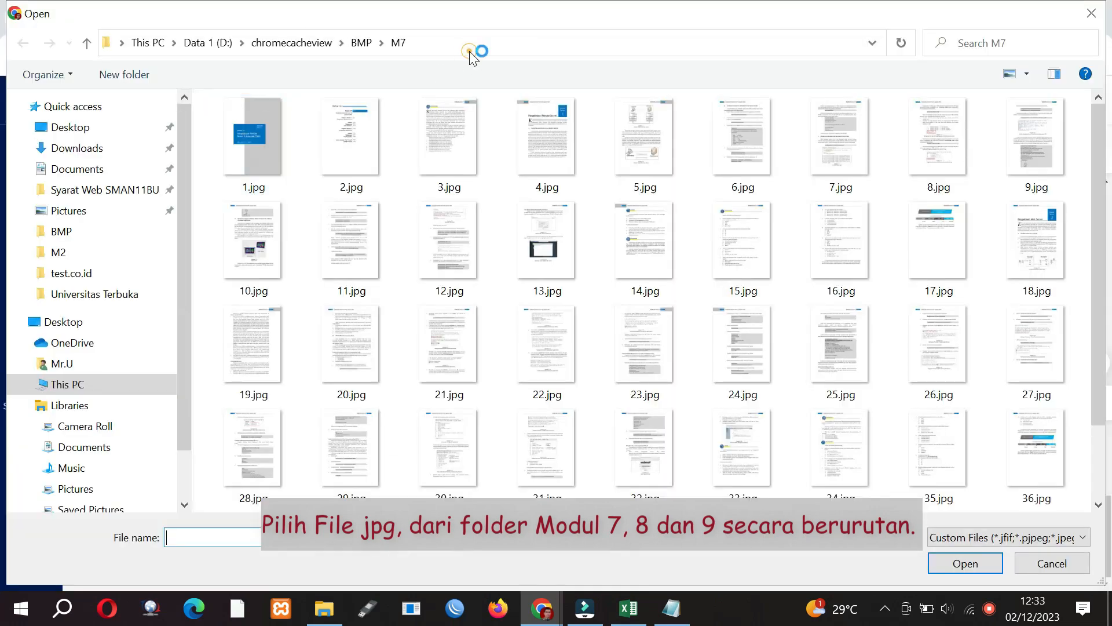
click(470, 52)
key(End)
key(BackSpace)
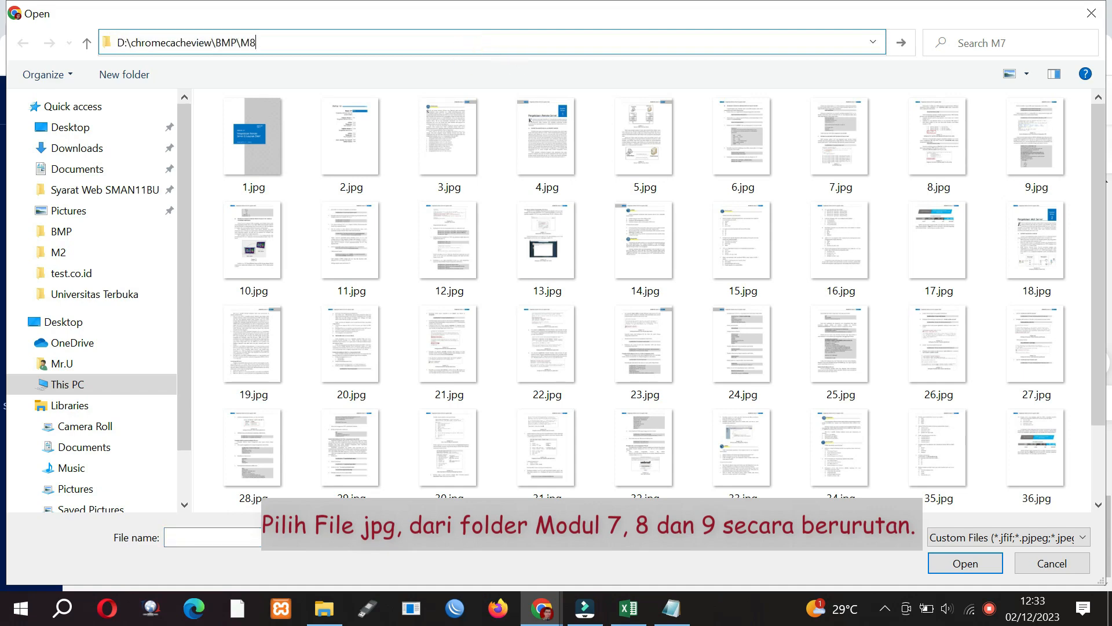
key(ctrl+a)
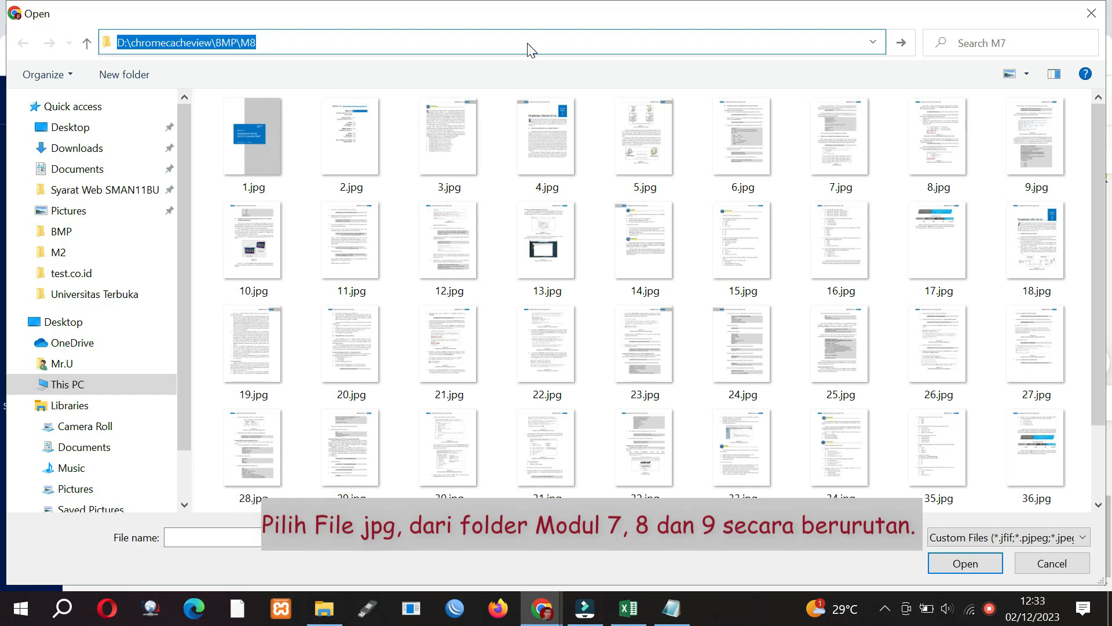
key(Return)
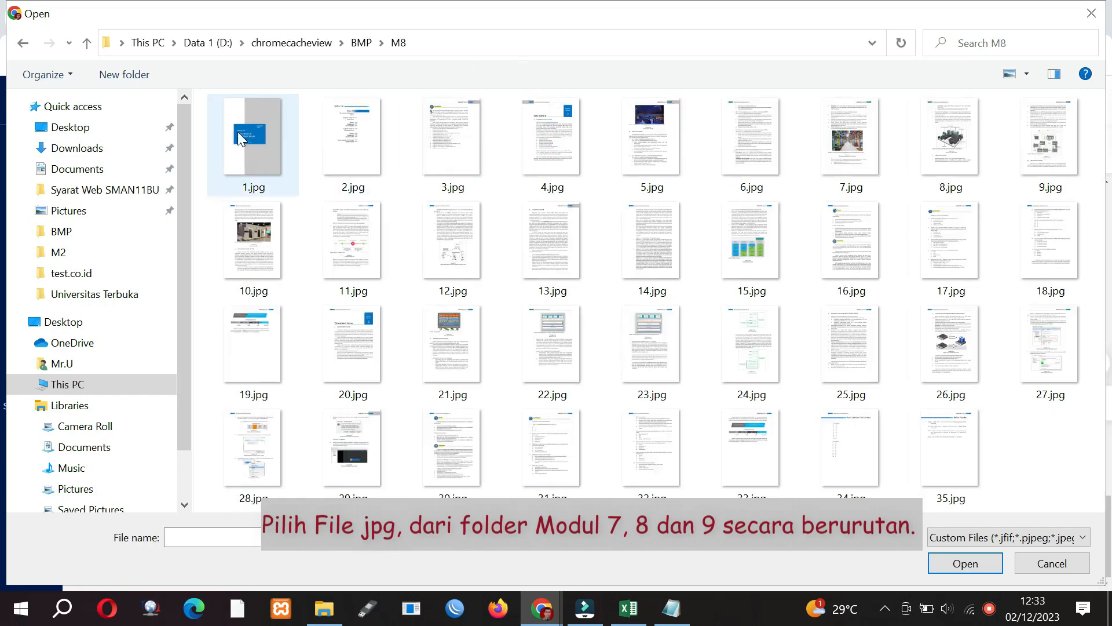
click(241, 139)
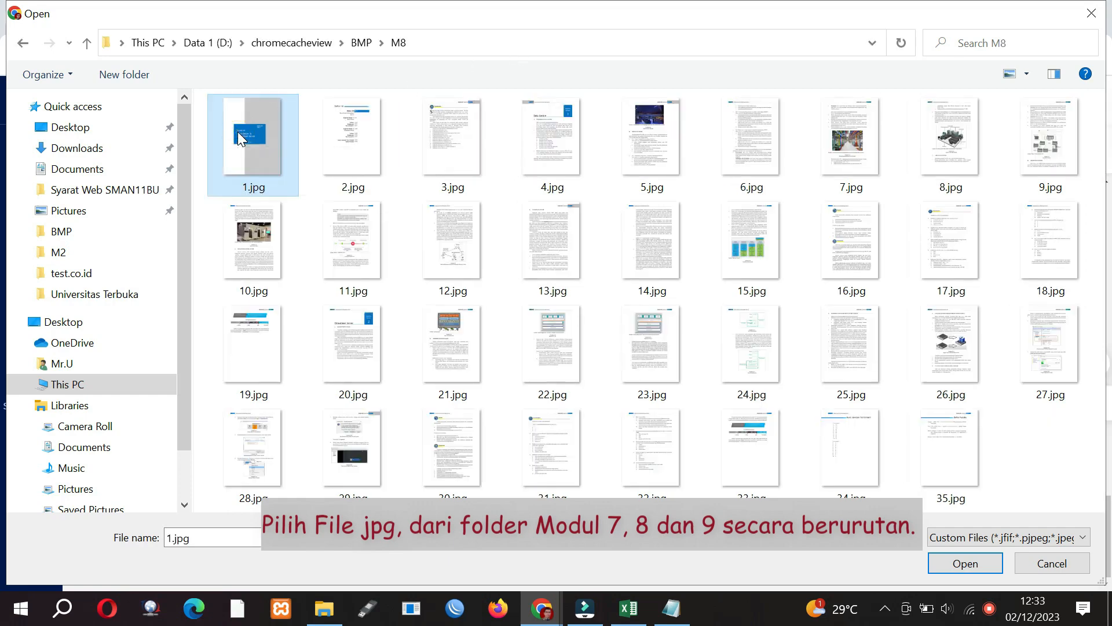
key(ctrl+a)
key(Return)
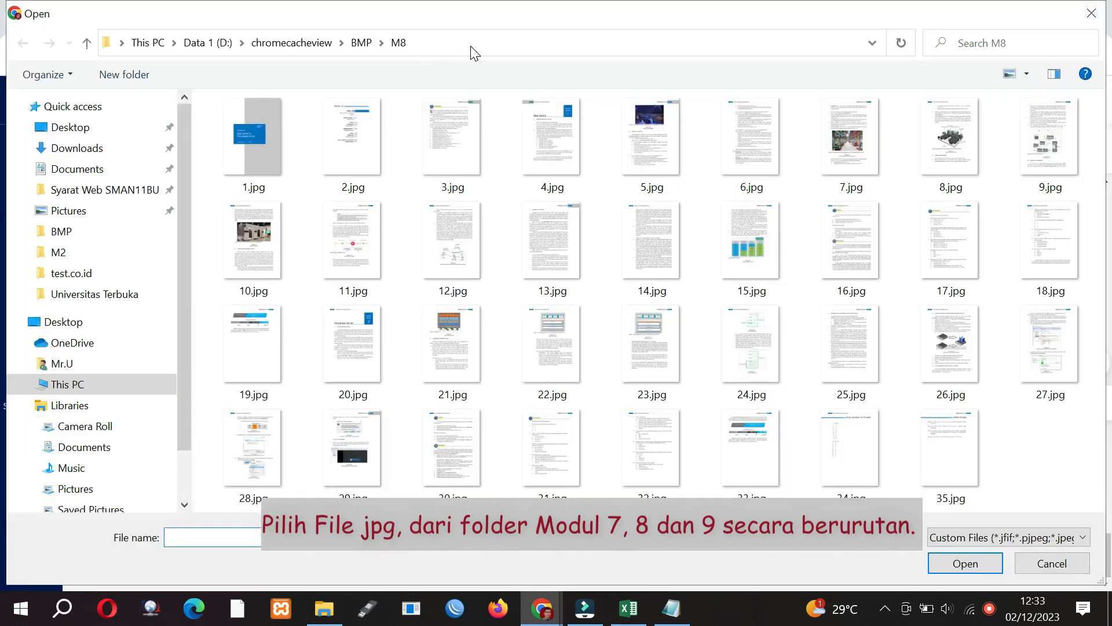
- Add all the page images from the BMP\M9 folder to the conversion, following the M8 images
click(474, 52)
click(474, 53)
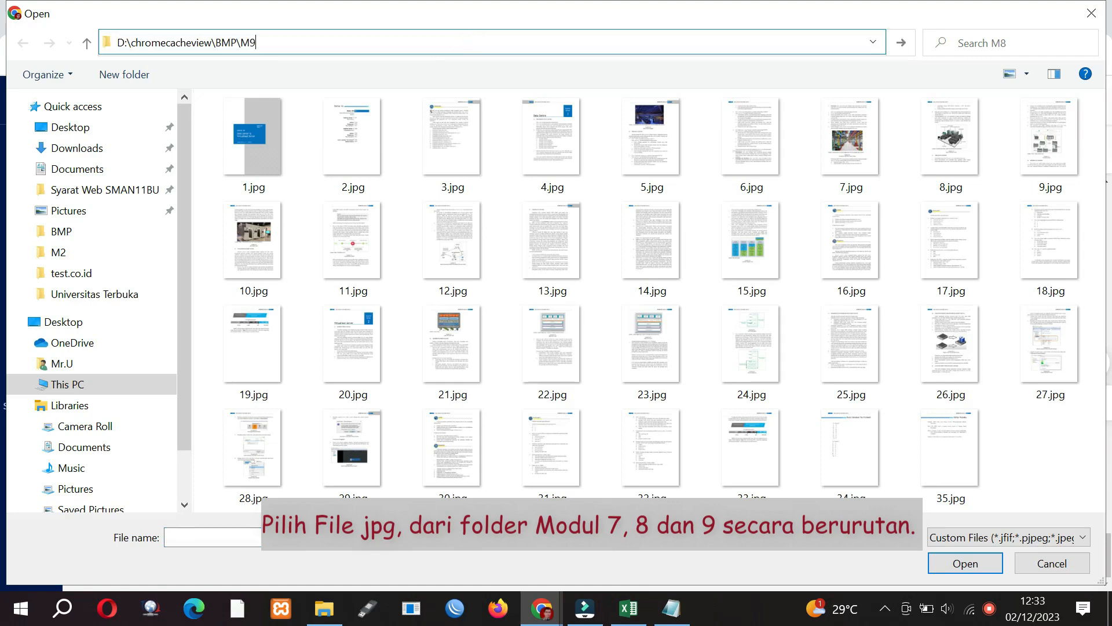
text(9)
key(Return)
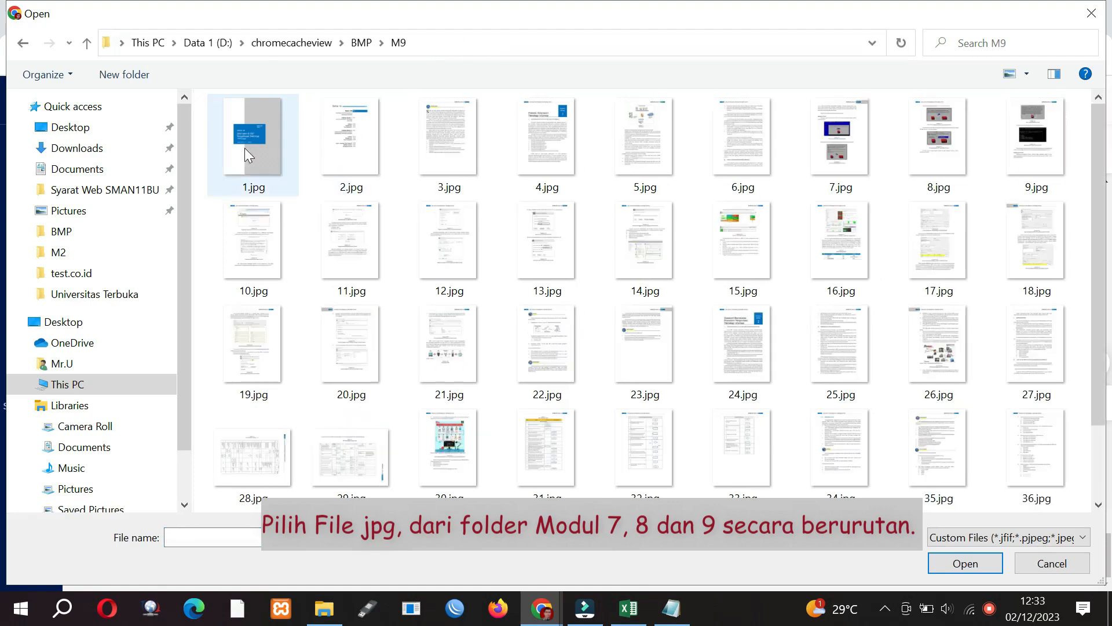
click(238, 156)
key(ctrl+a)
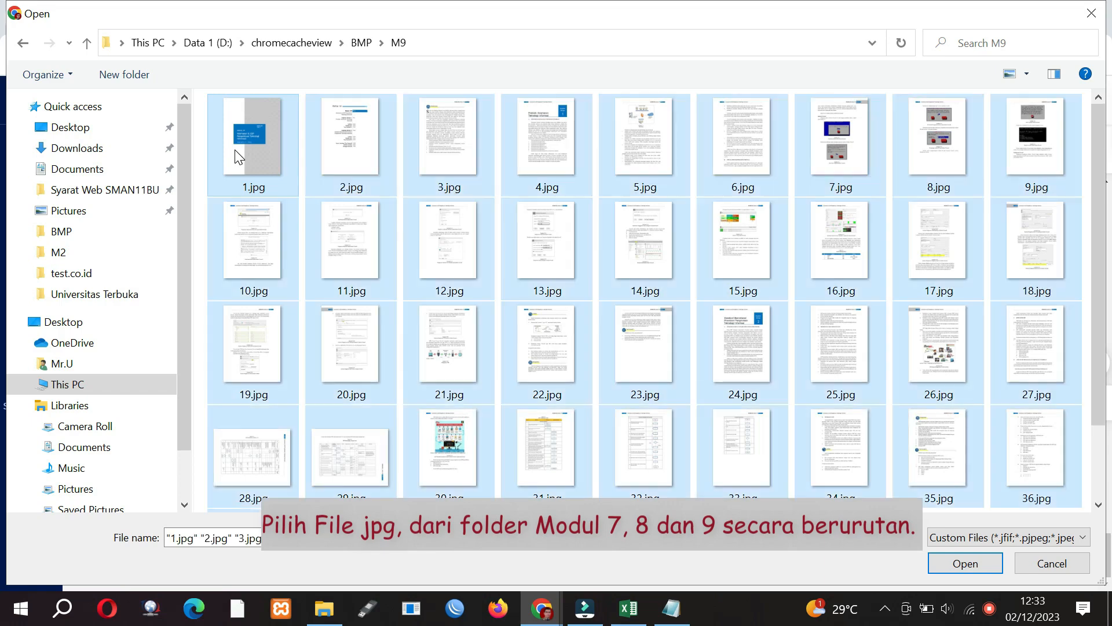
key(Return)
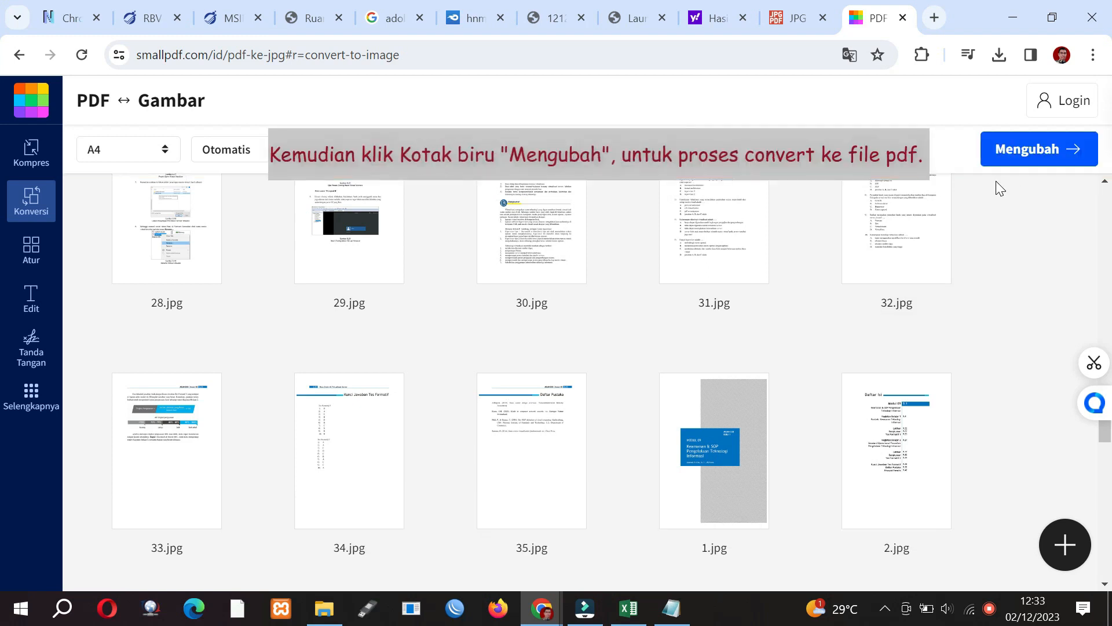
- Convert the uploaded M7 to M9 images to one PDF and rename the result 7-9.pdf
click(1026, 153)
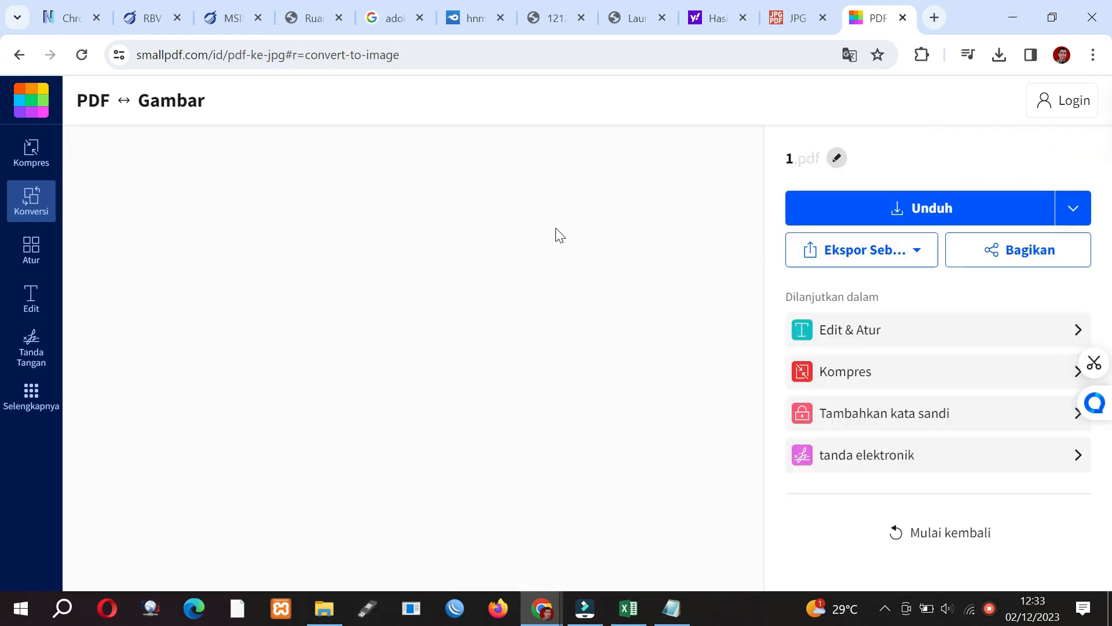
click(837, 157)
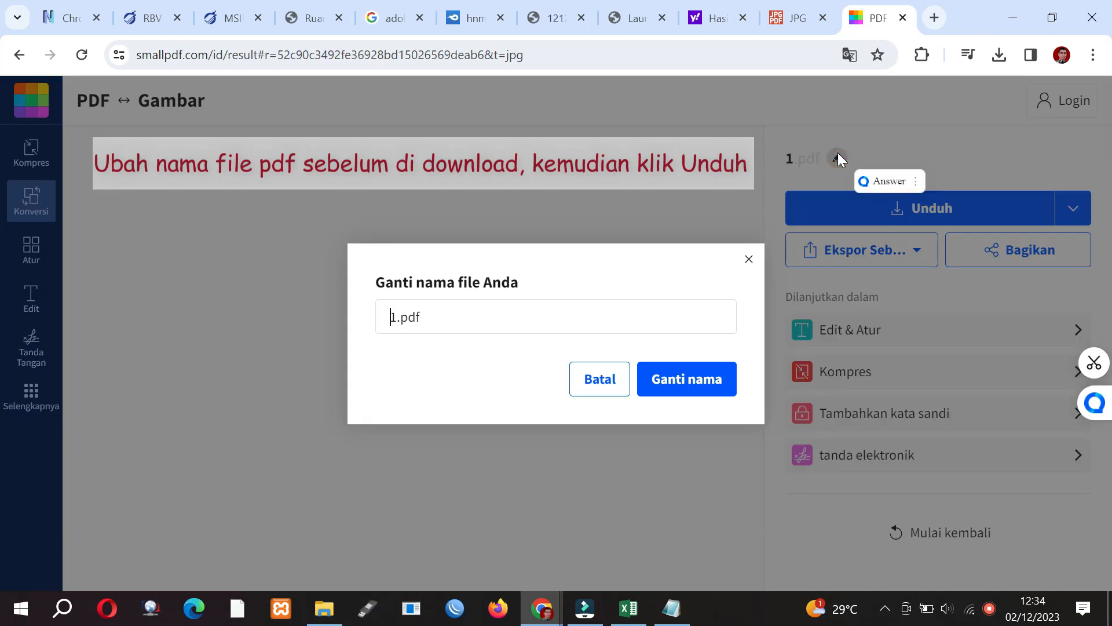
text(7-9)
click(679, 380)
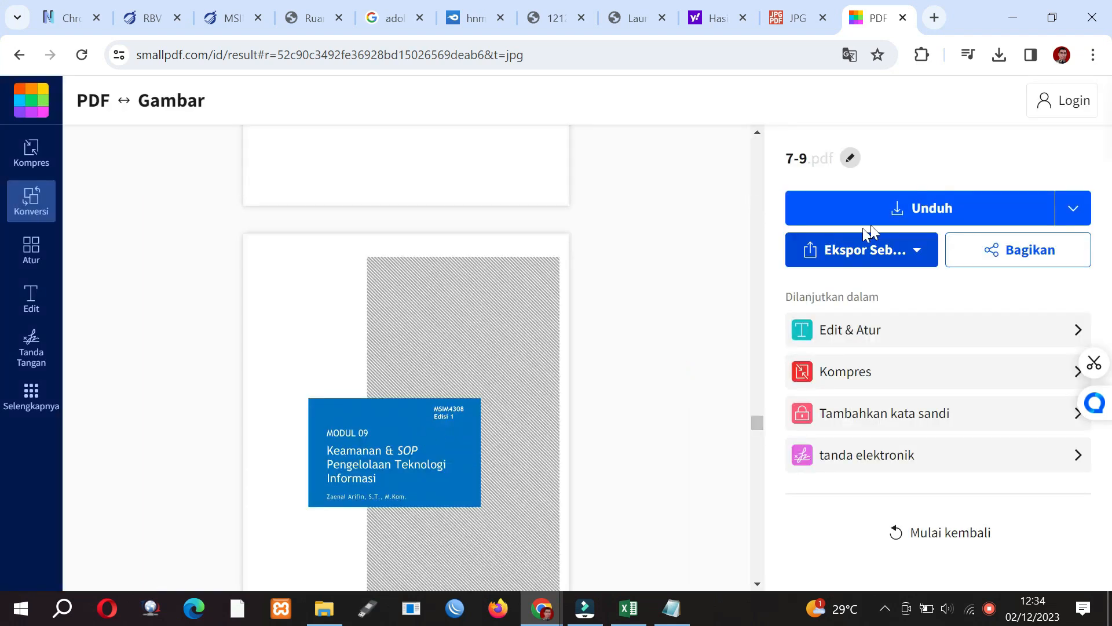
- Download 7-9.pdf and show the downloaded file in its folder
click(925, 212)
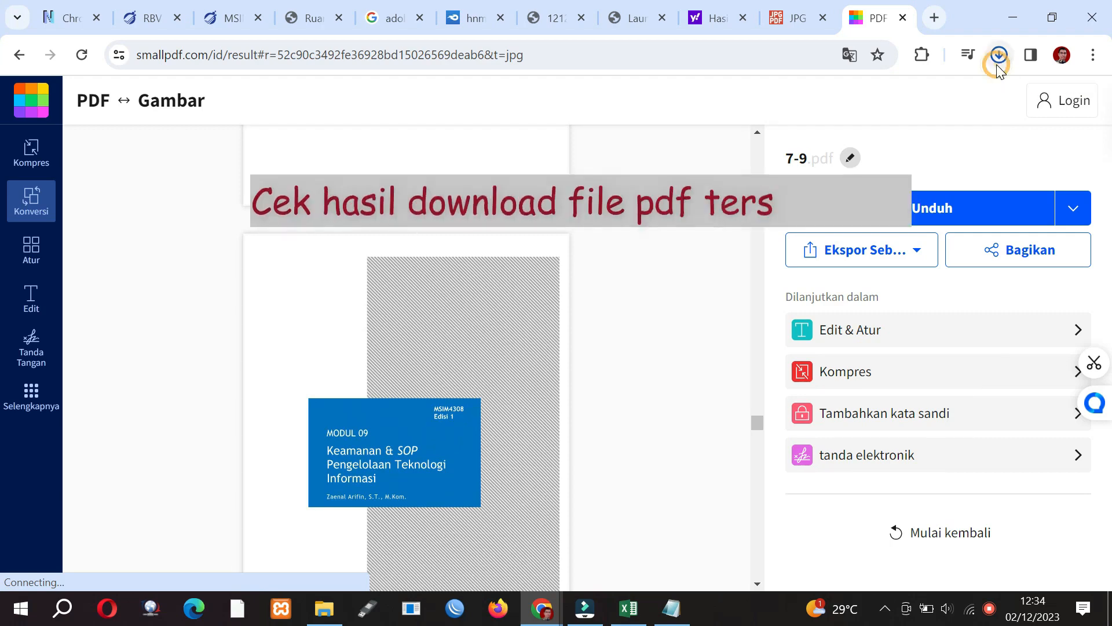
click(998, 62)
mouse_move(940, 132)
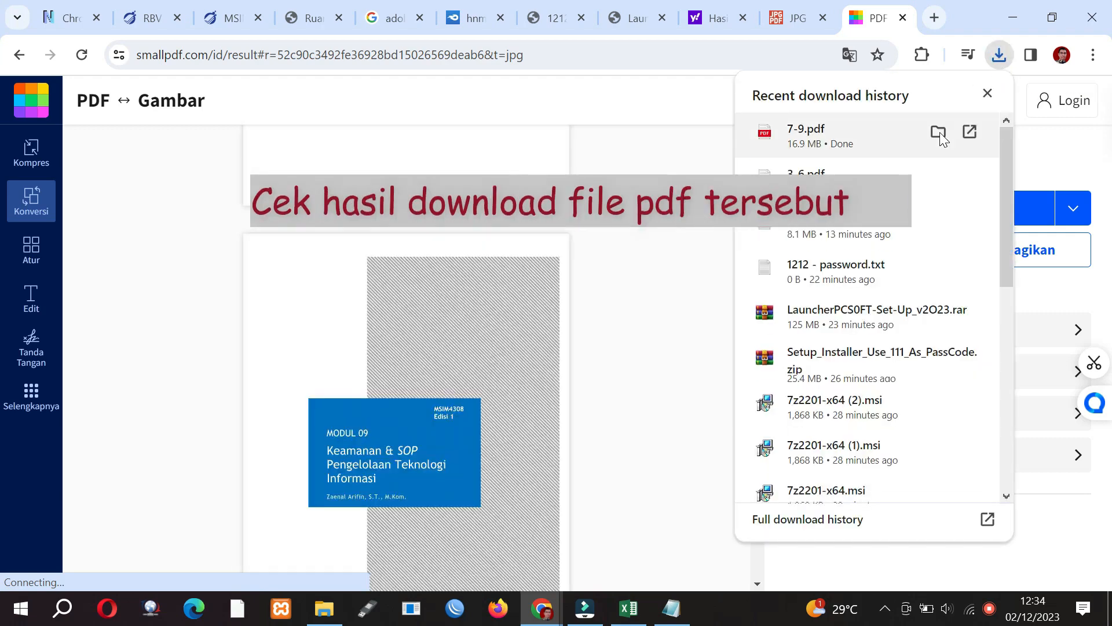
click(939, 132)
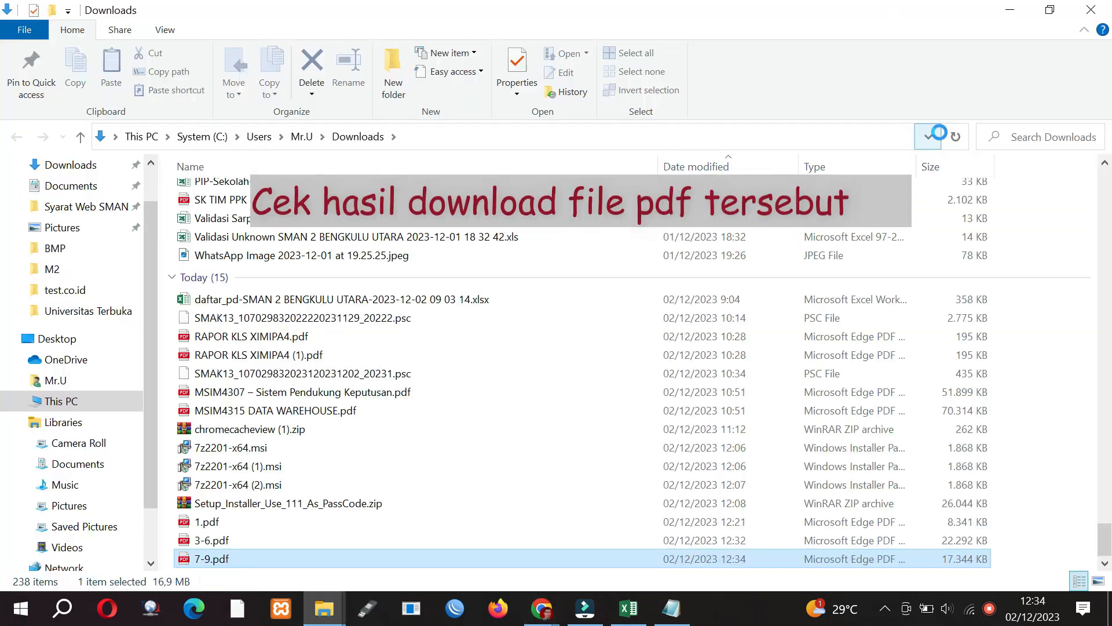
- Rename 1.pdf in the Downloads folder as 1-2.pdf
click(292, 523)
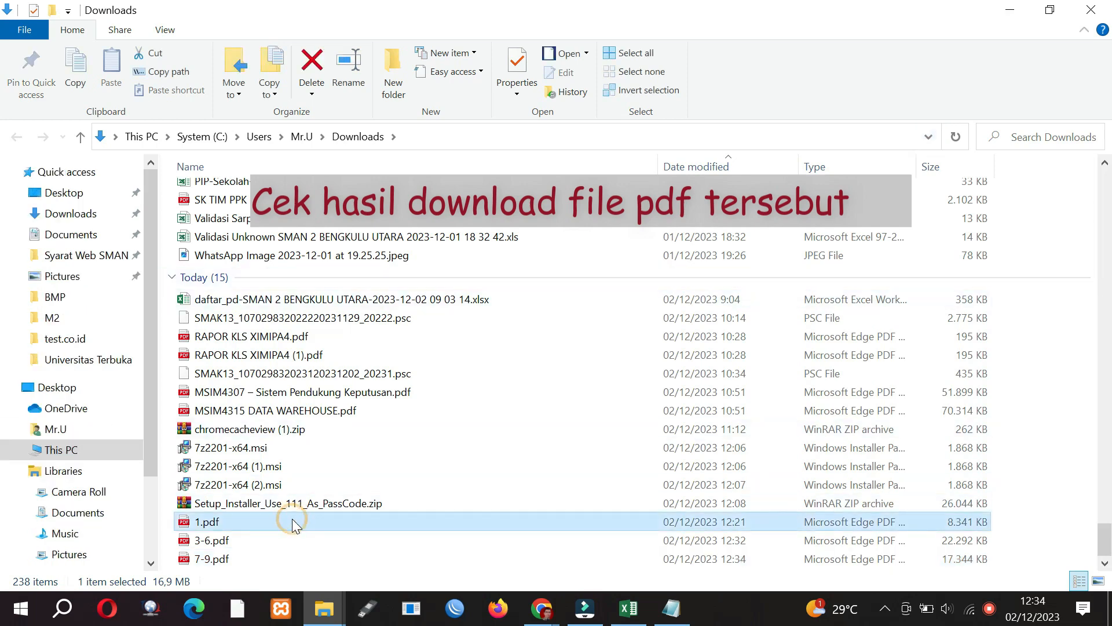
right_click(293, 518)
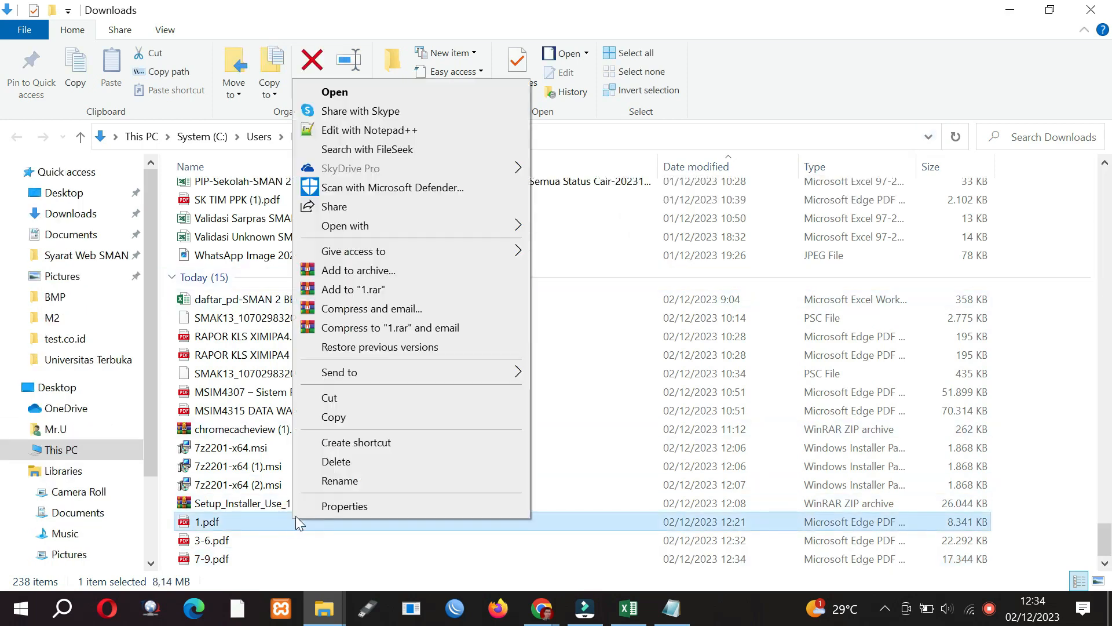
click(347, 481)
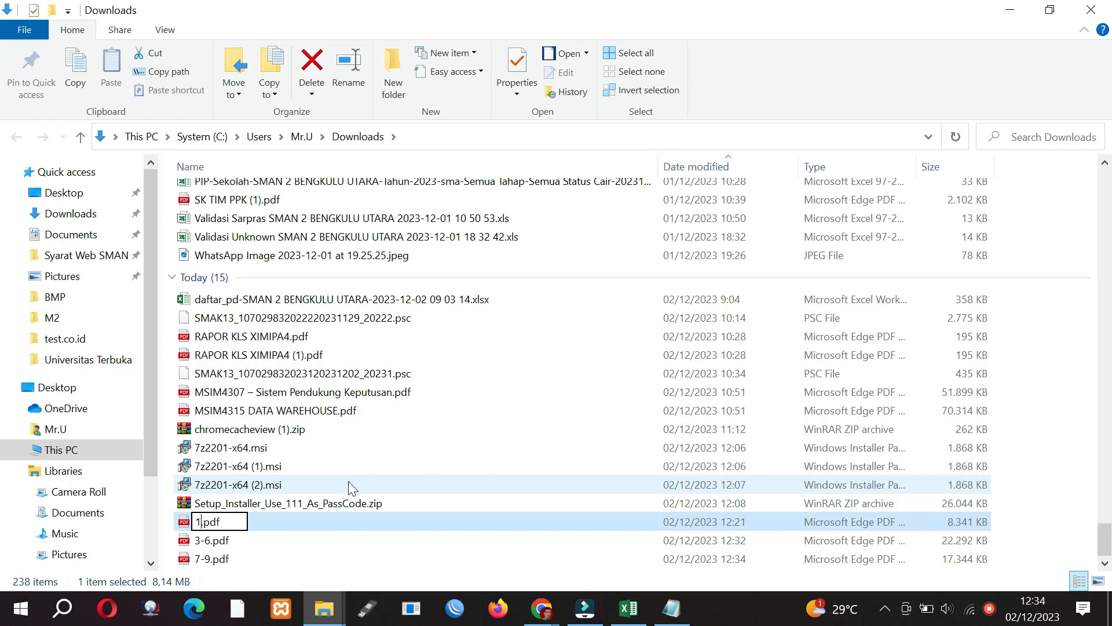
text(-2)
key(Return)
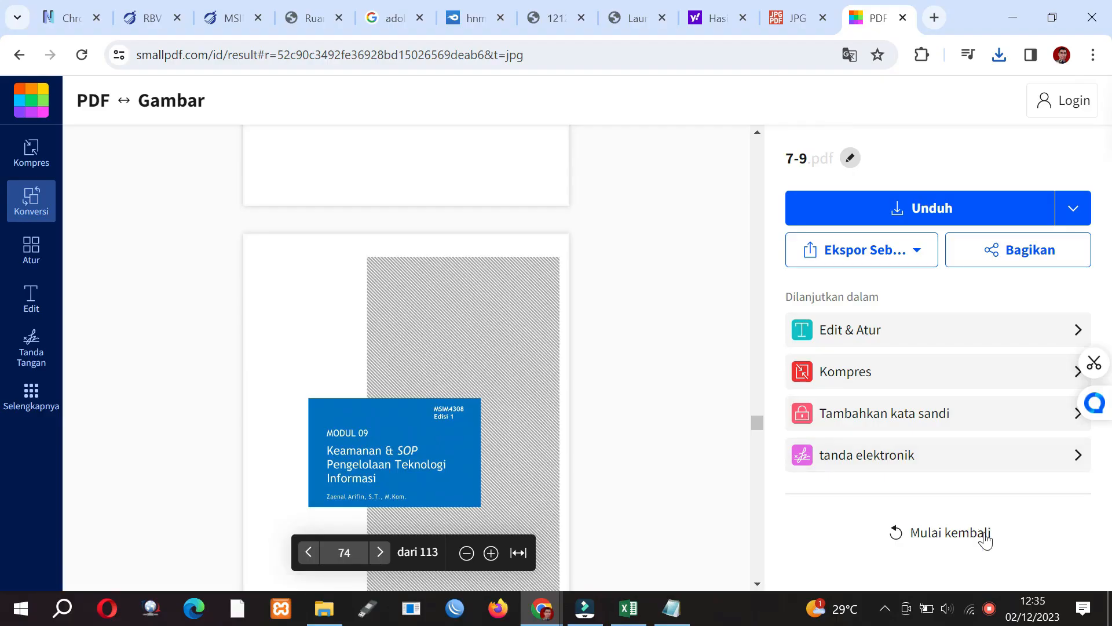
- Open Smallpdf's merge tool and upload 1-2.pdf, 3-6.pdf and 7-9.pdf from the Downloads folder
click(985, 534)
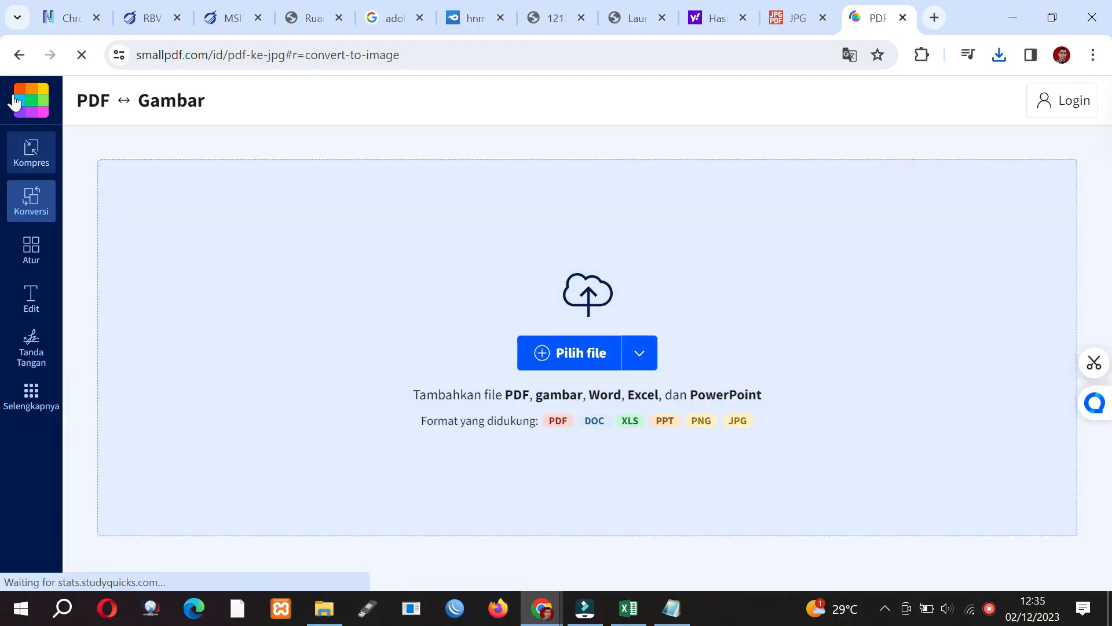
click(27, 104)
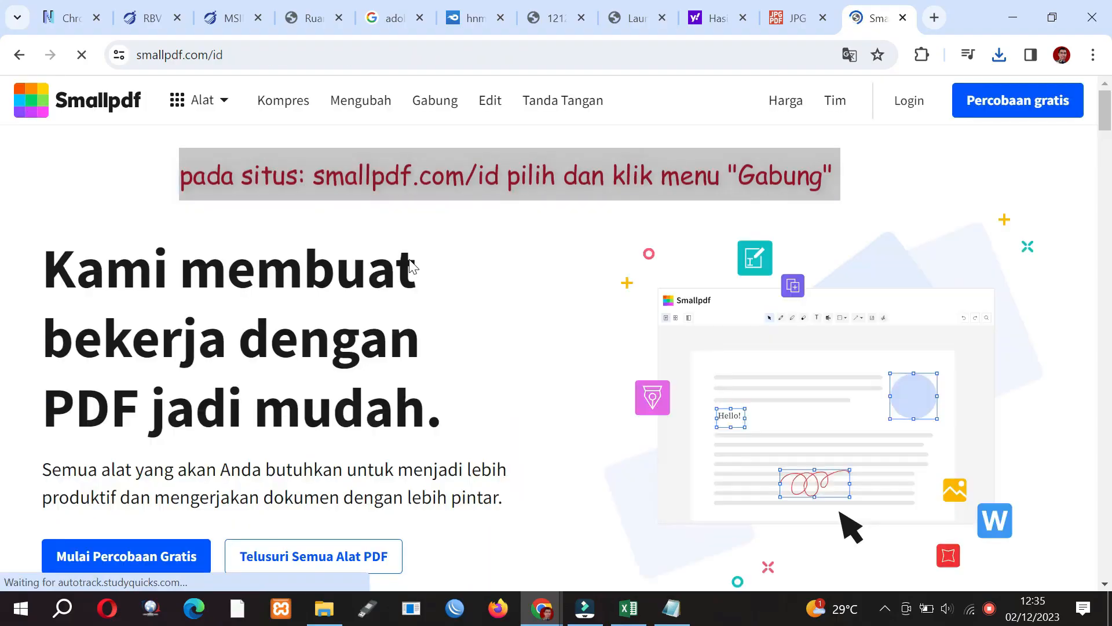
click(453, 103)
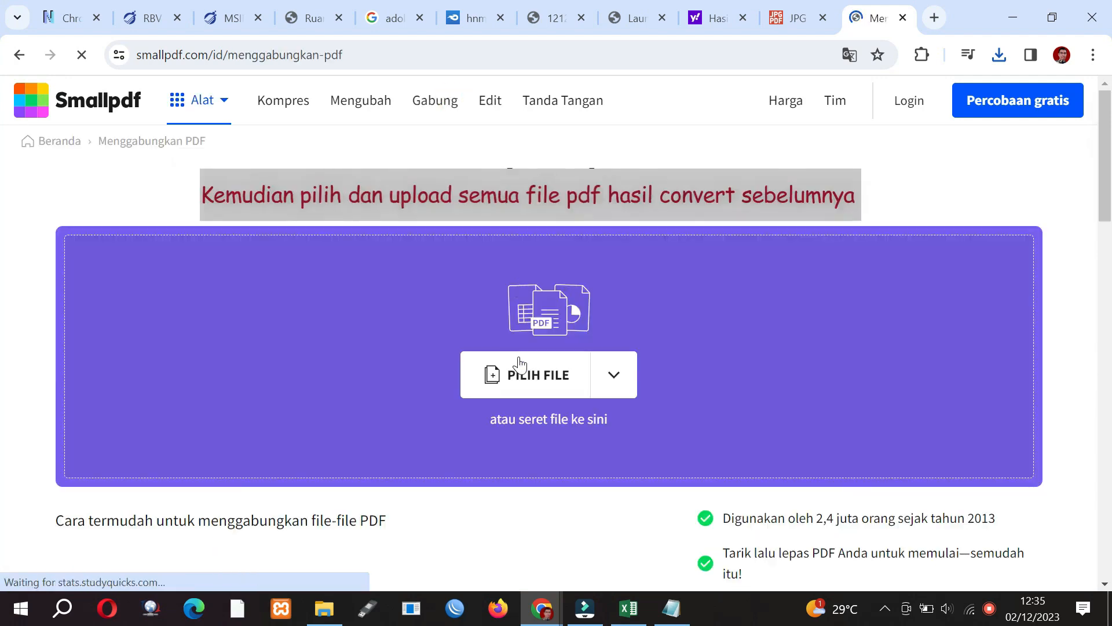
click(524, 385)
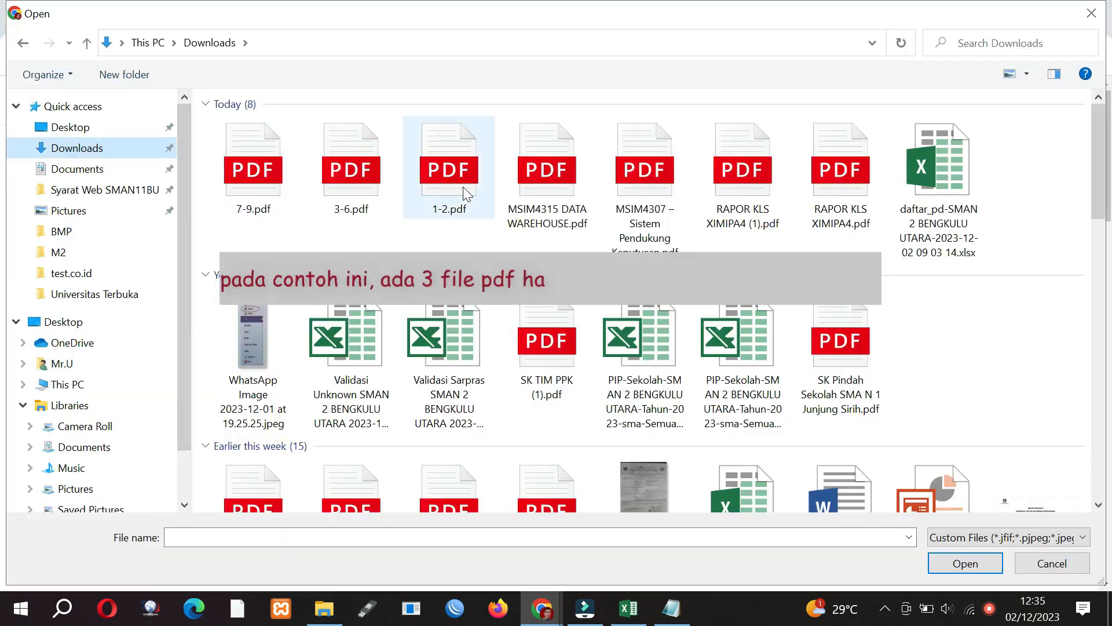
click(463, 186)
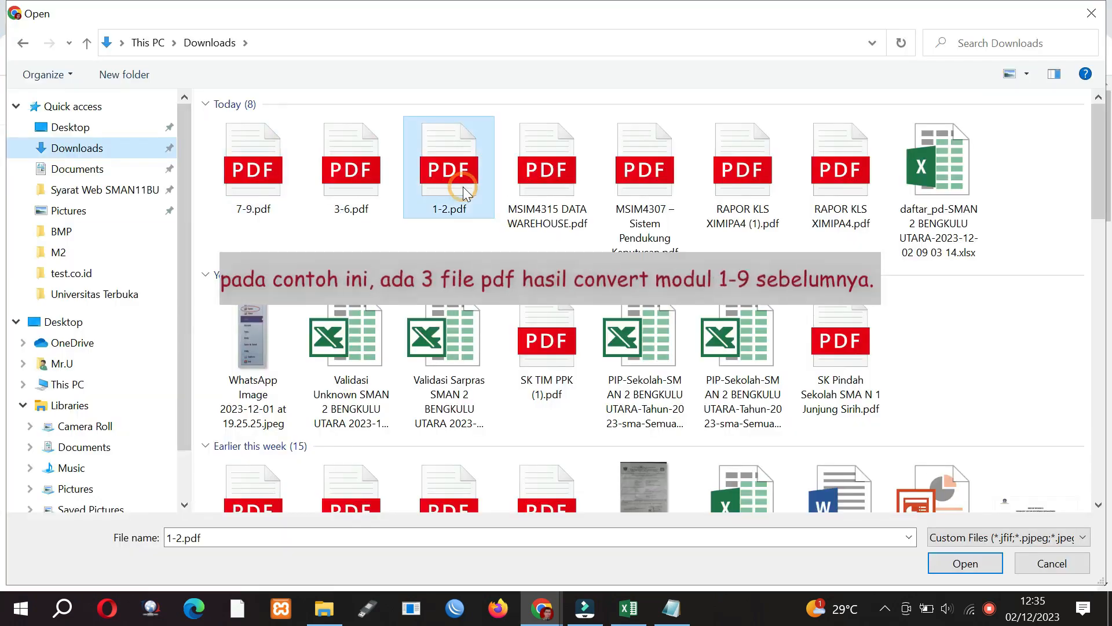
ctrl+click(359, 184)
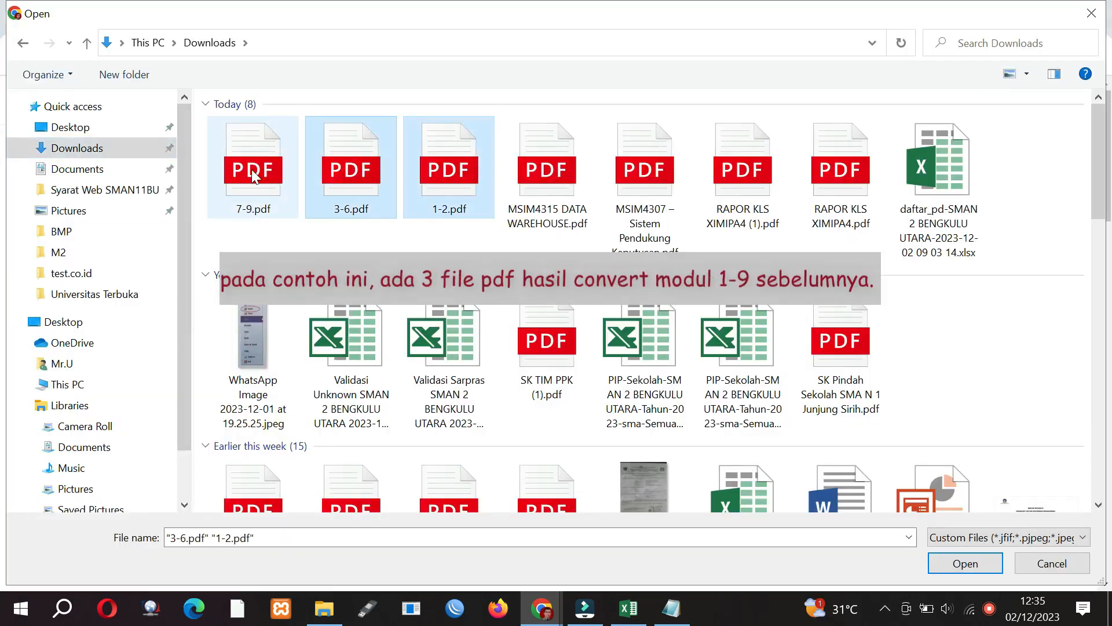
ctrl+click(252, 171)
click(965, 564)
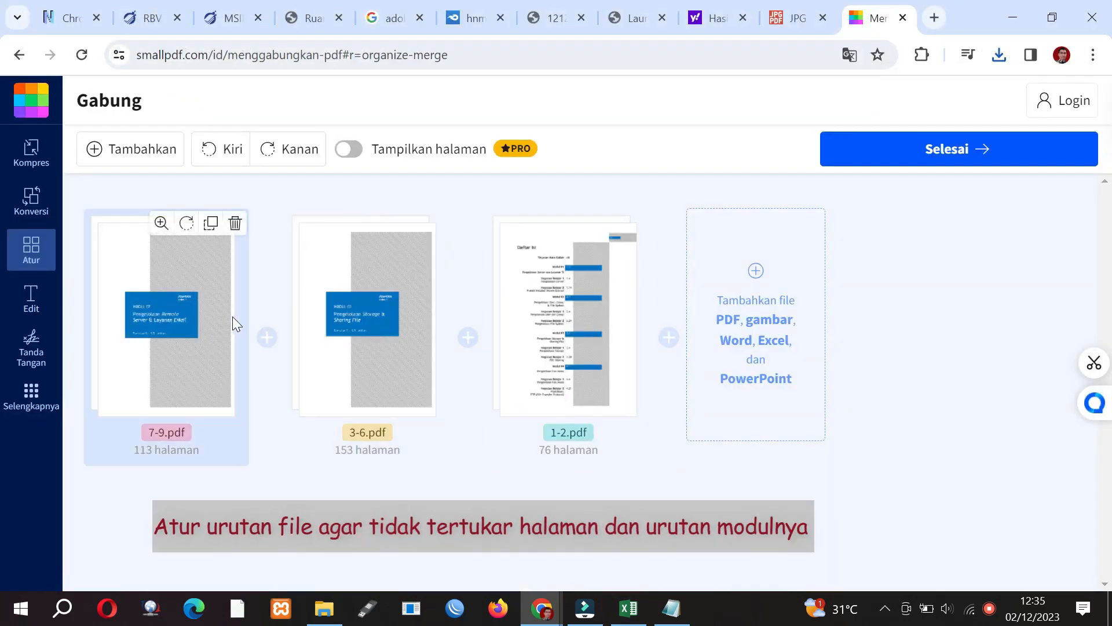
- Arrange the uploaded PDFs in the order 1-2.pdf, 3-6.pdf, 7-9.pdf and merge them into one file
drag(232, 318, 624, 328)
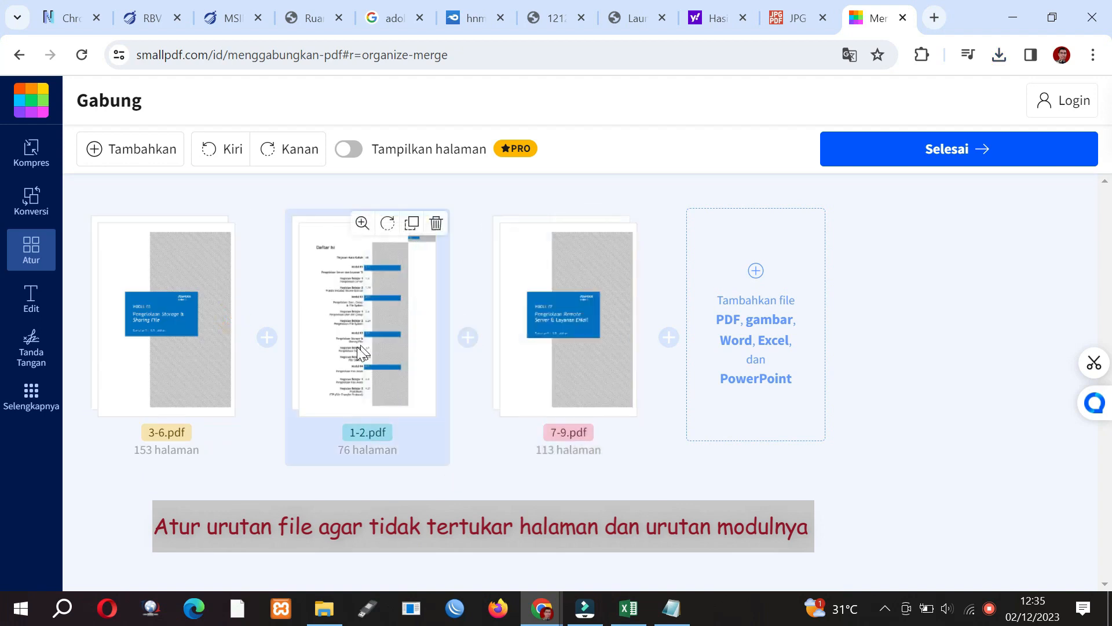
drag(328, 347, 115, 344)
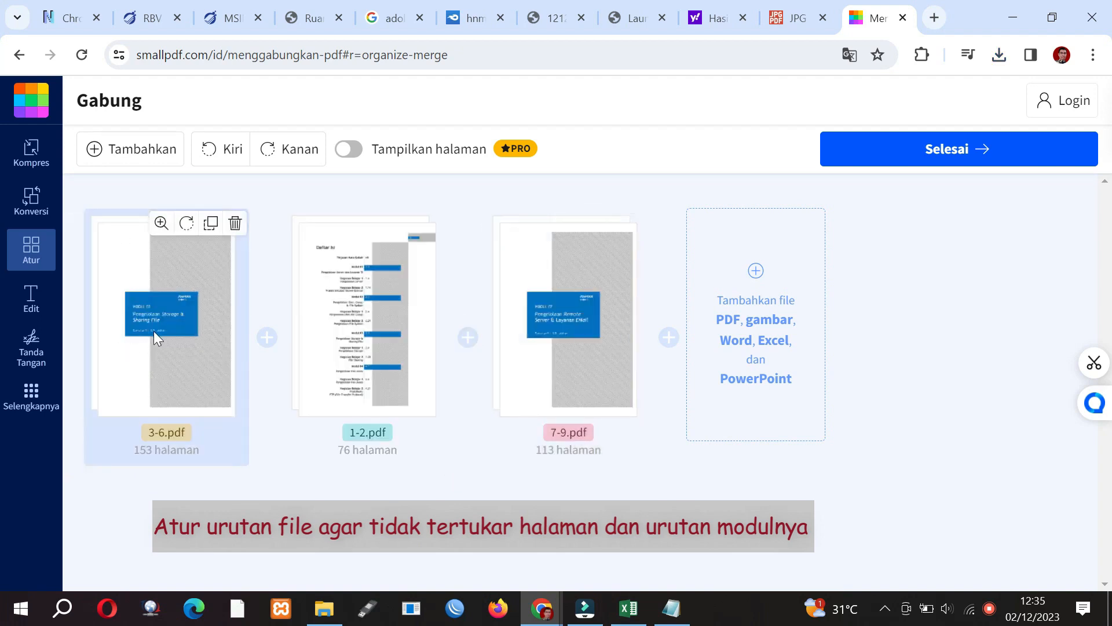
mouse_move(387, 354)
mouse_down()
mouse_move(528, 353)
mouse_move(394, 351)
mouse_up()
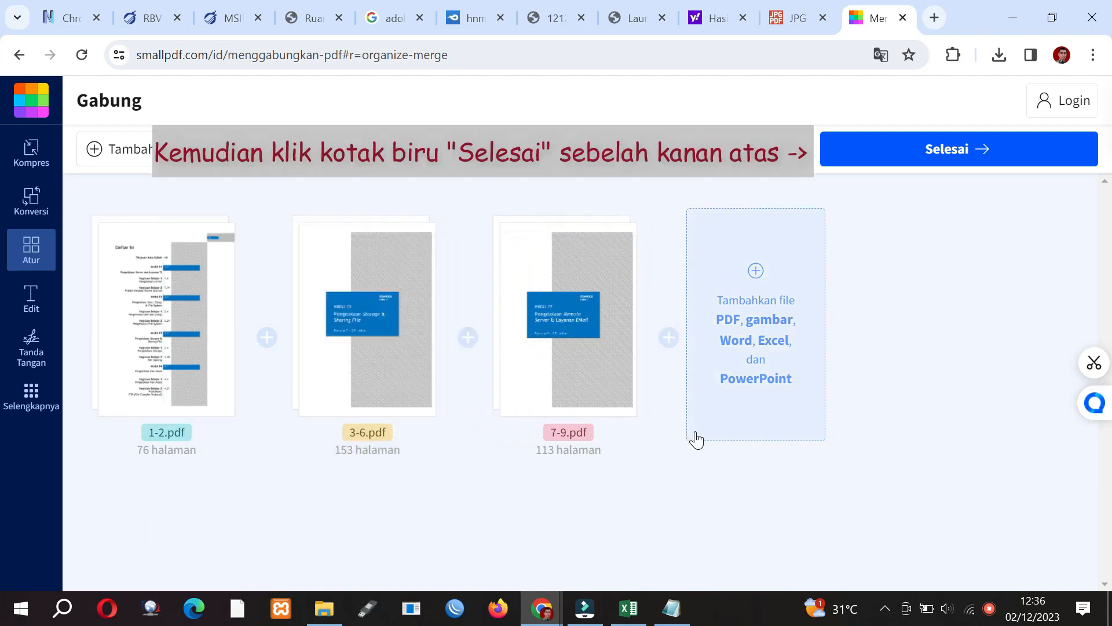
click(1005, 158)
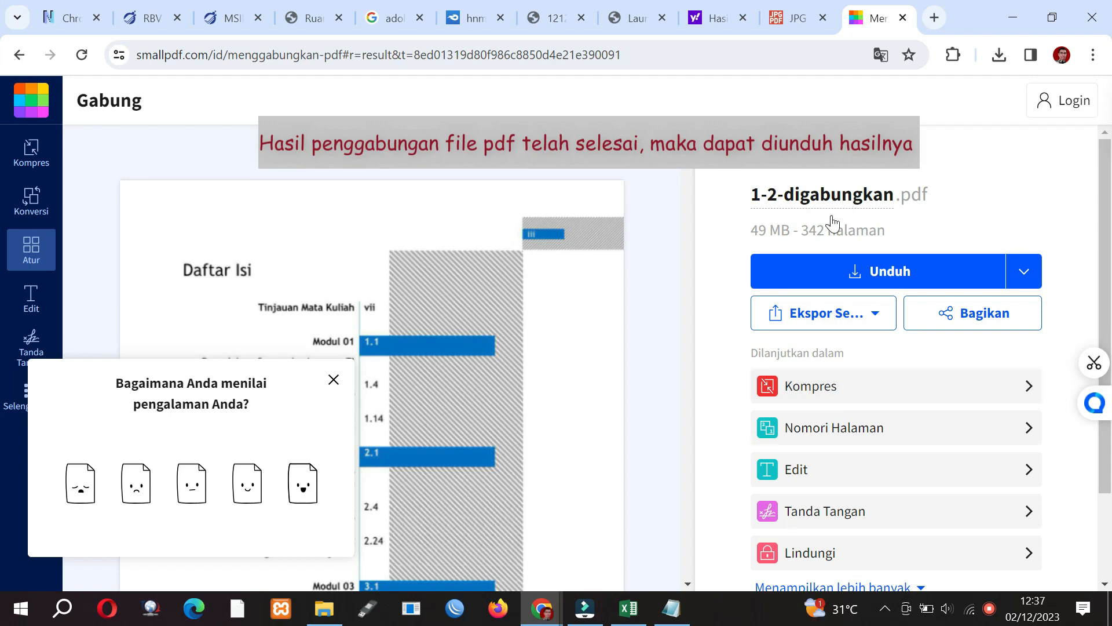
- Download the merged PDF, show it in the Downloads folder and open it
click(970, 282)
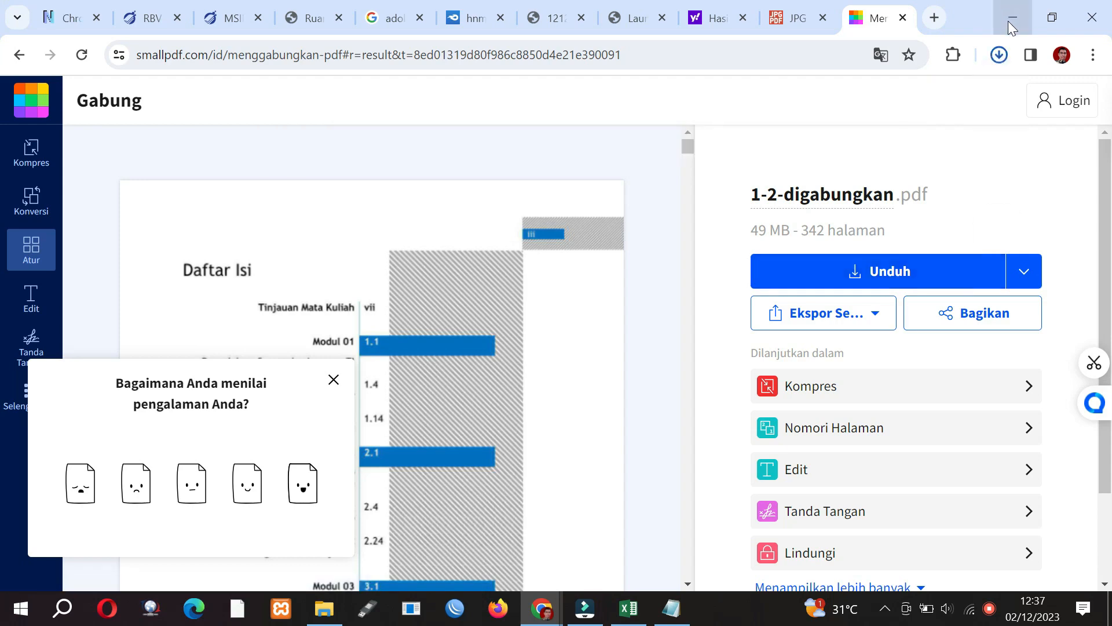
click(999, 55)
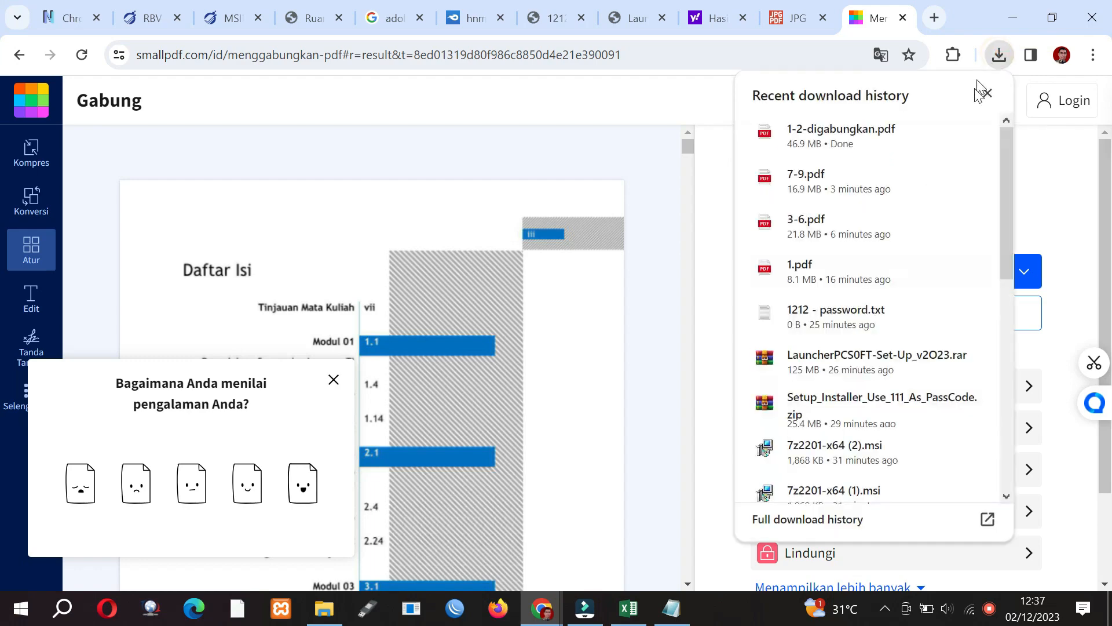
click(940, 131)
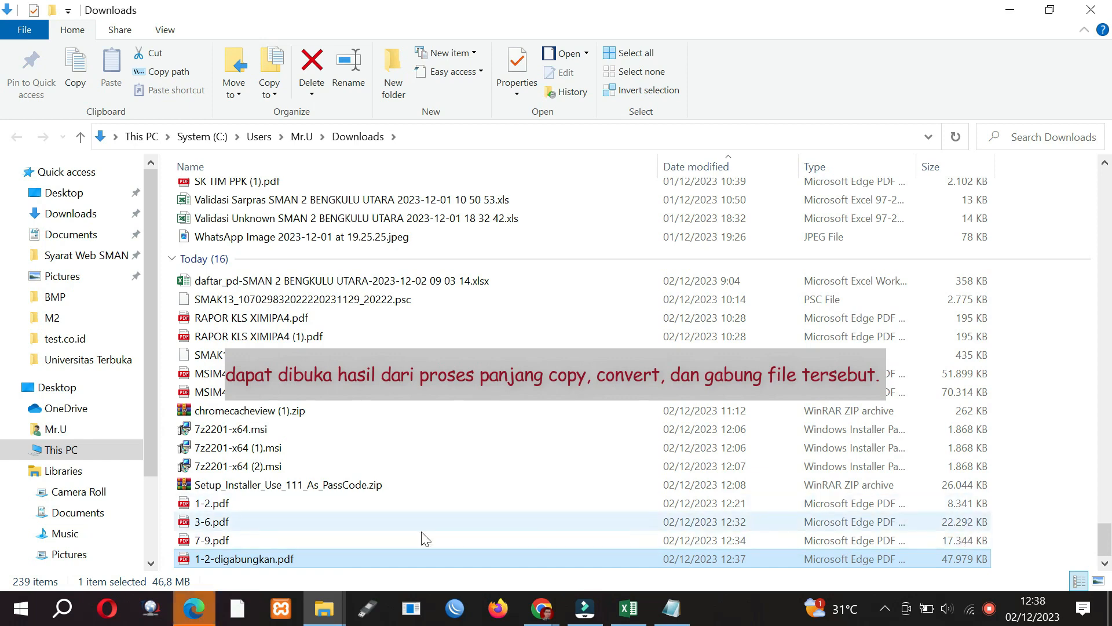
key(Return)
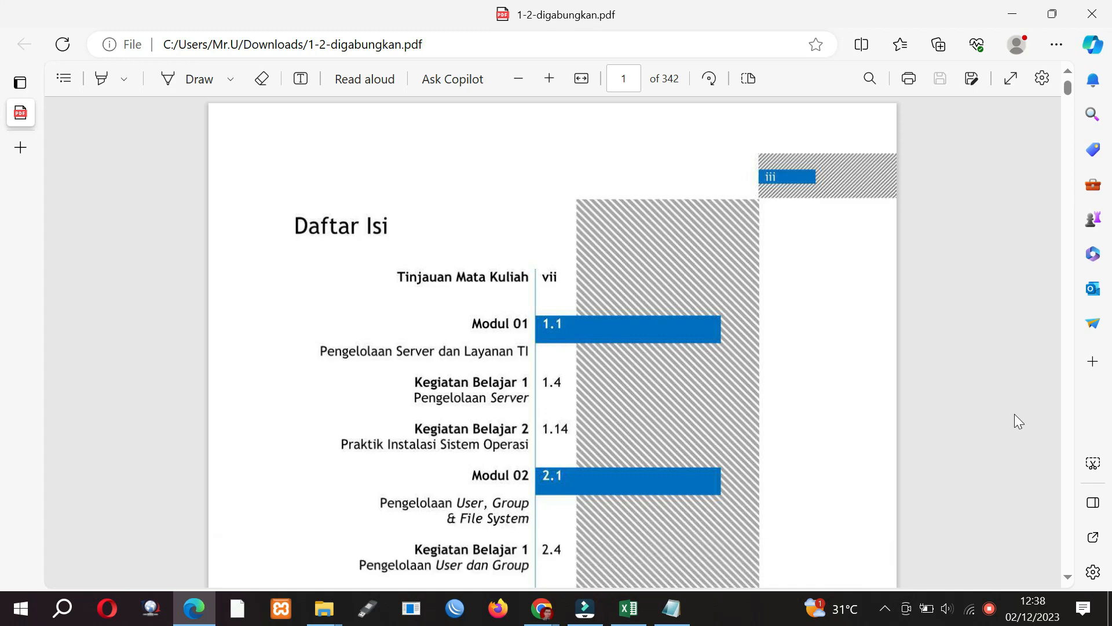
- Go to the last page of the merged PDF and fit the whole page in view
key(End)
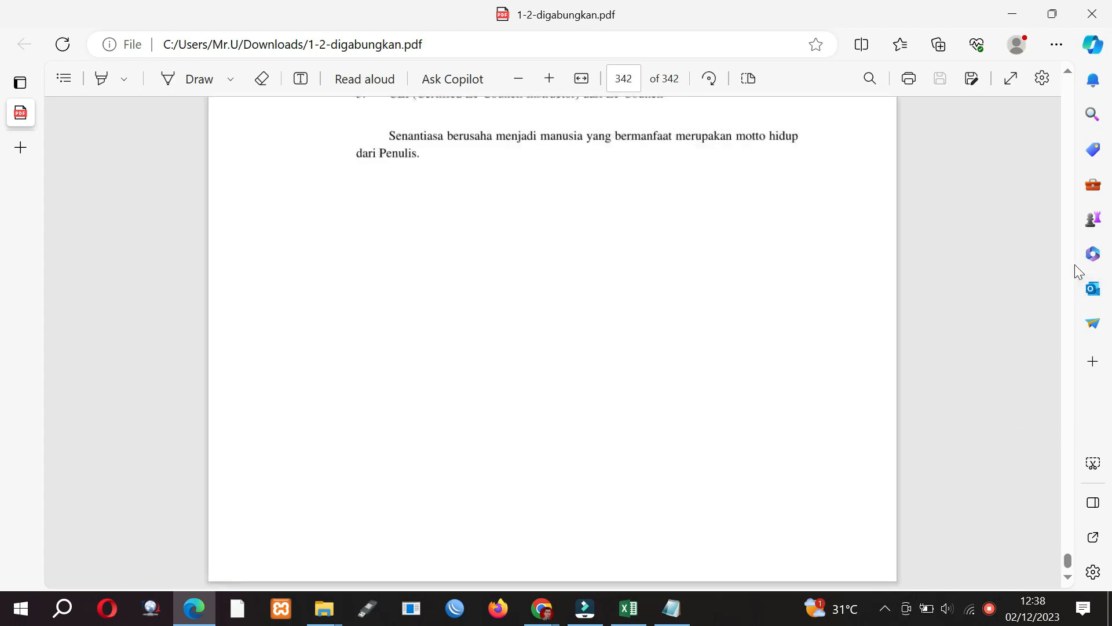
scroll(1075, 265, up, 1)
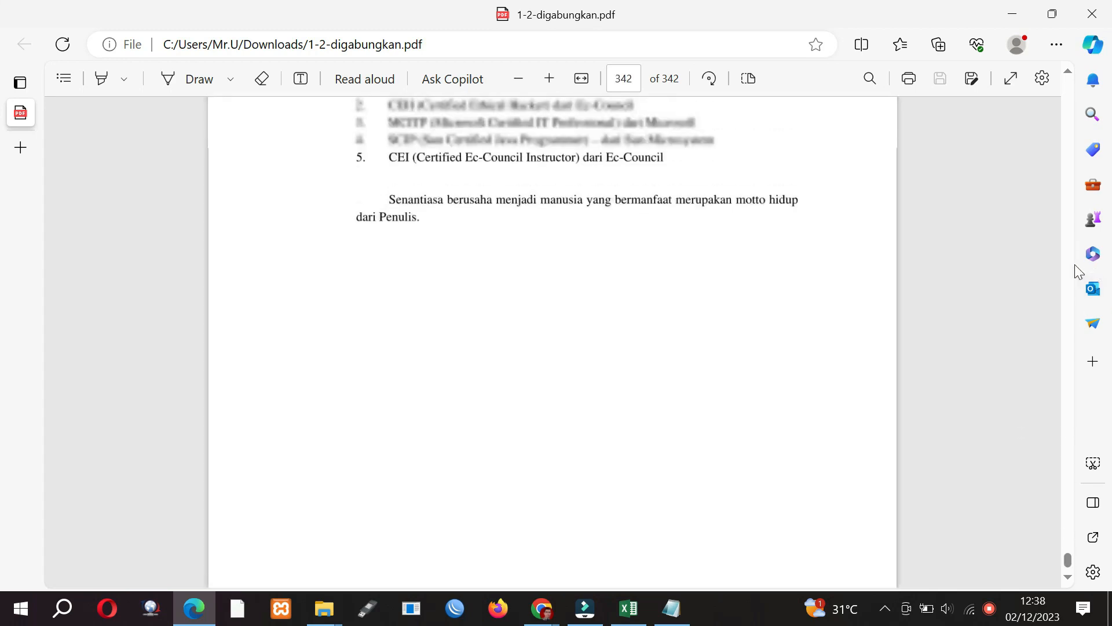
click(584, 85)
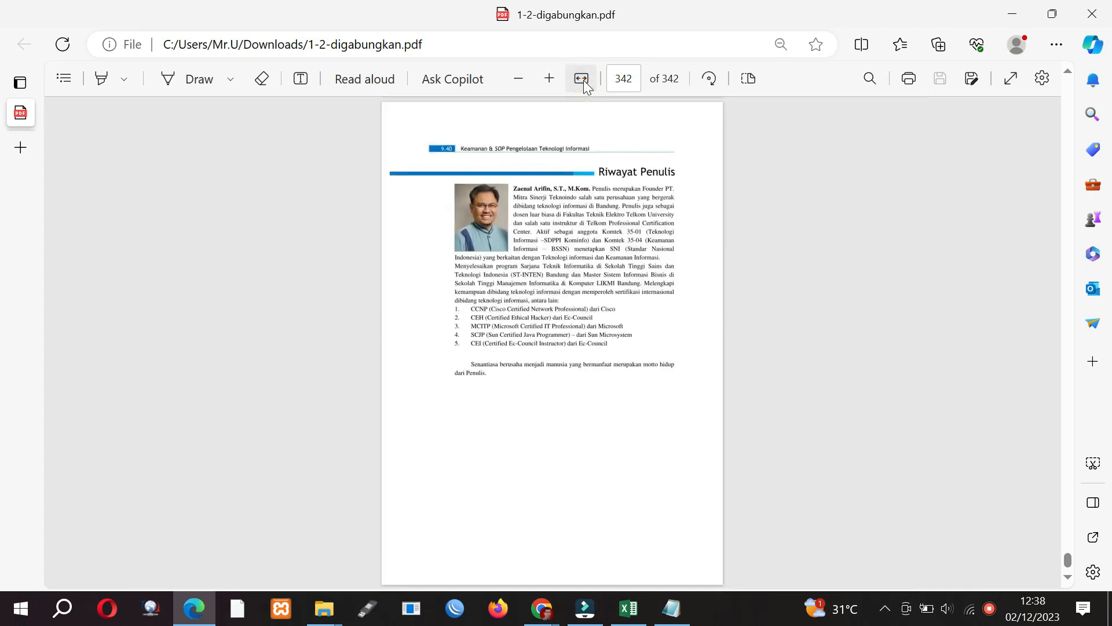